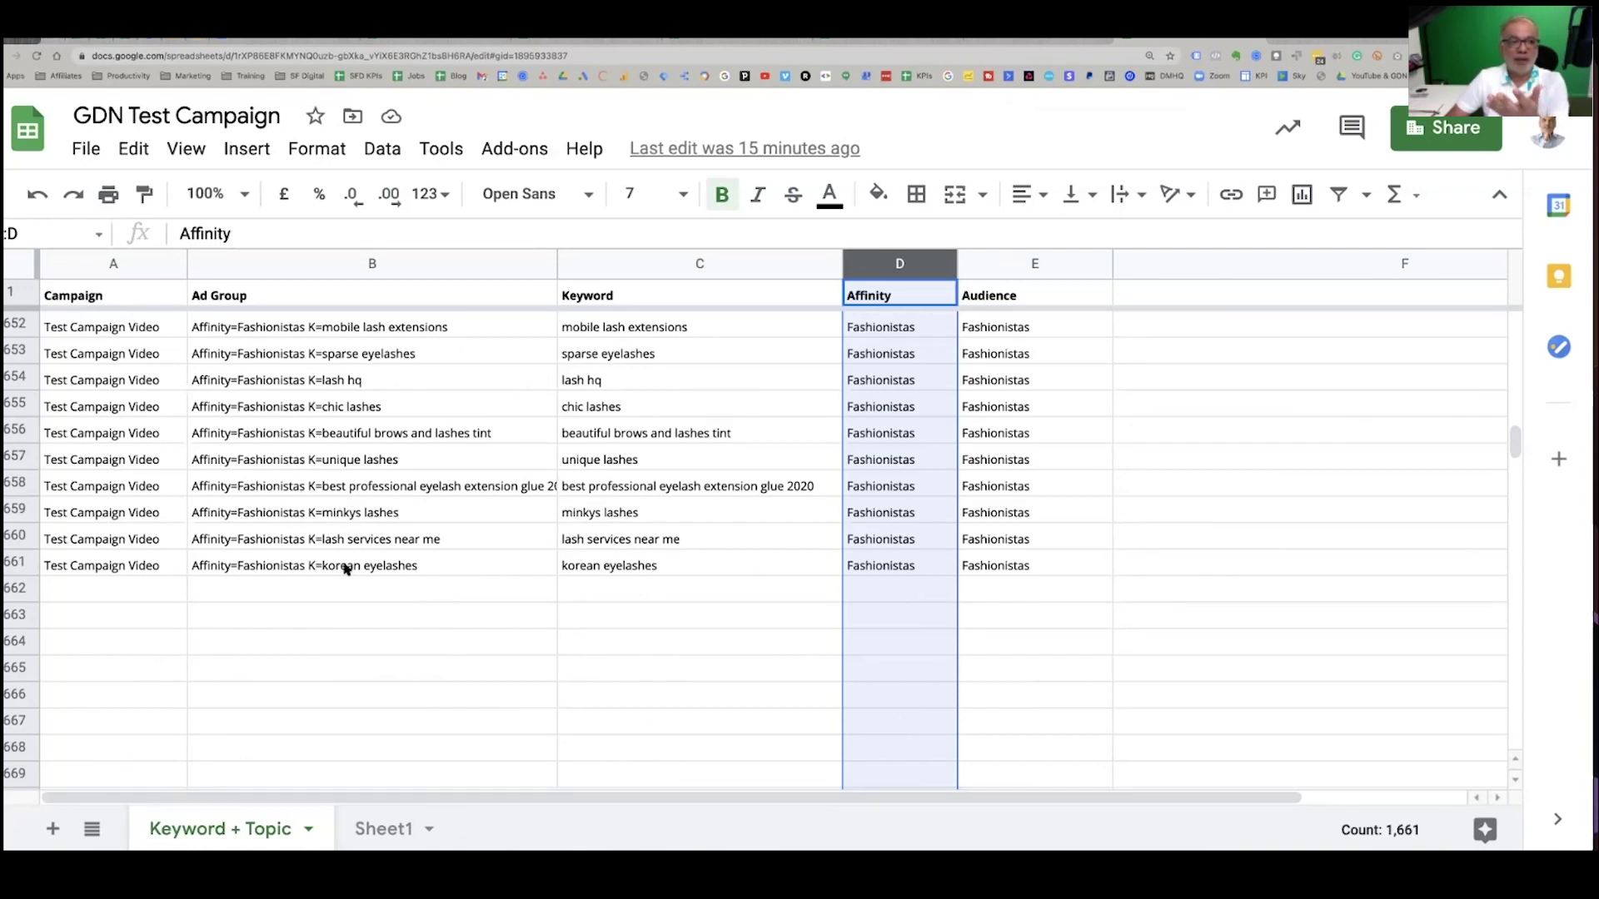
# - Review the ad group and keyword rows from row 1661 back up to the beginning of the sheet
pyautogui.click(343, 566)
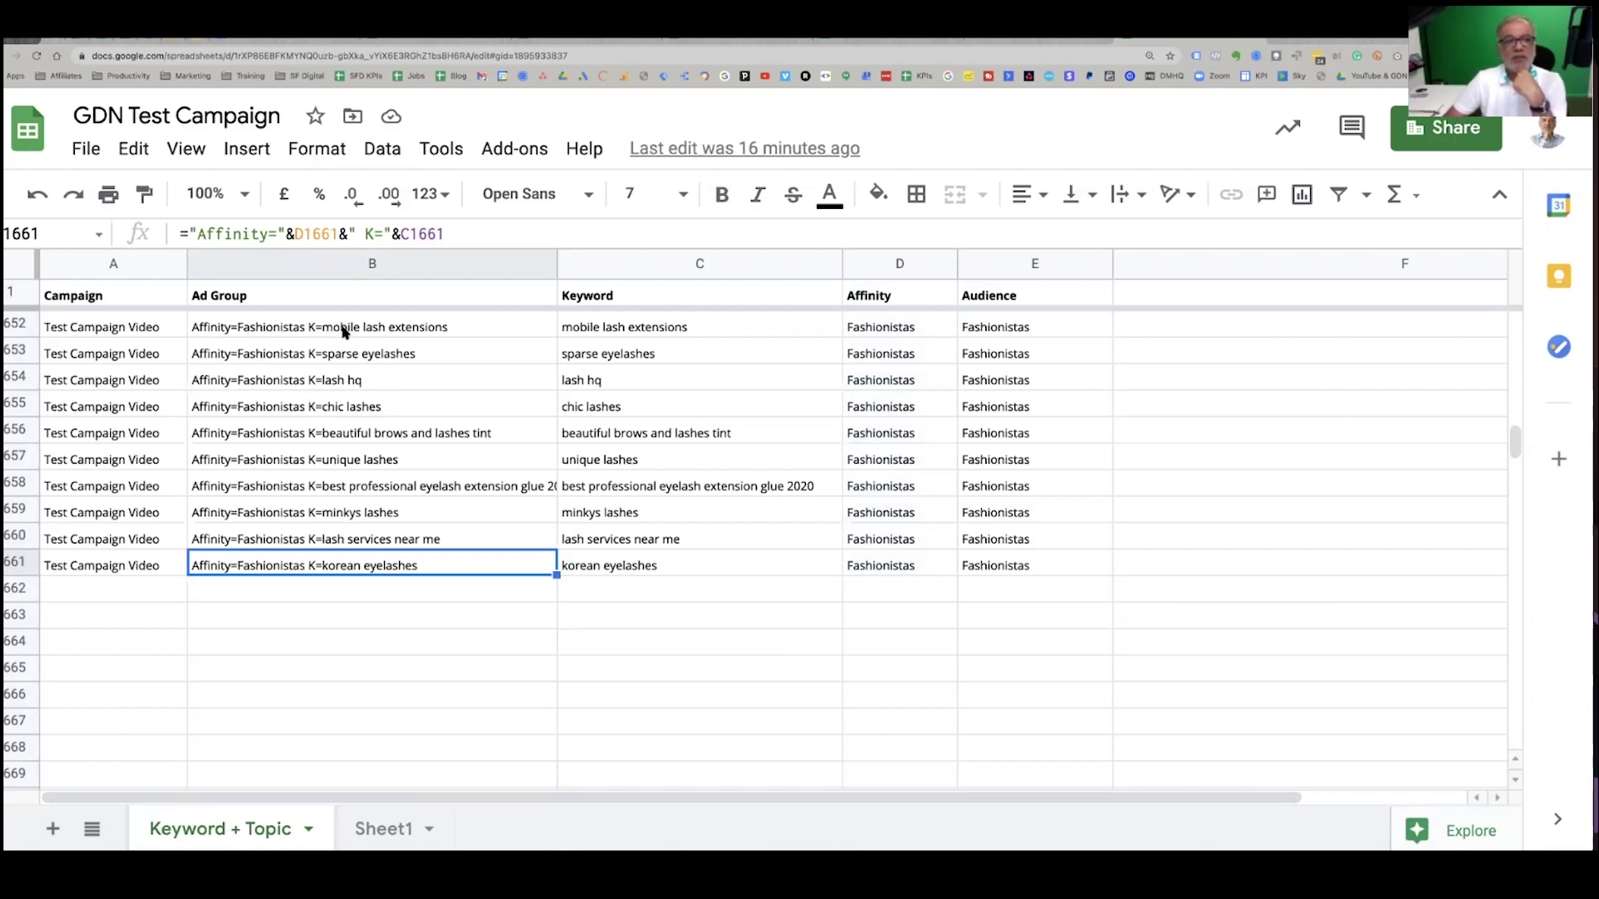
pyautogui.scroll(5, 362, 398)
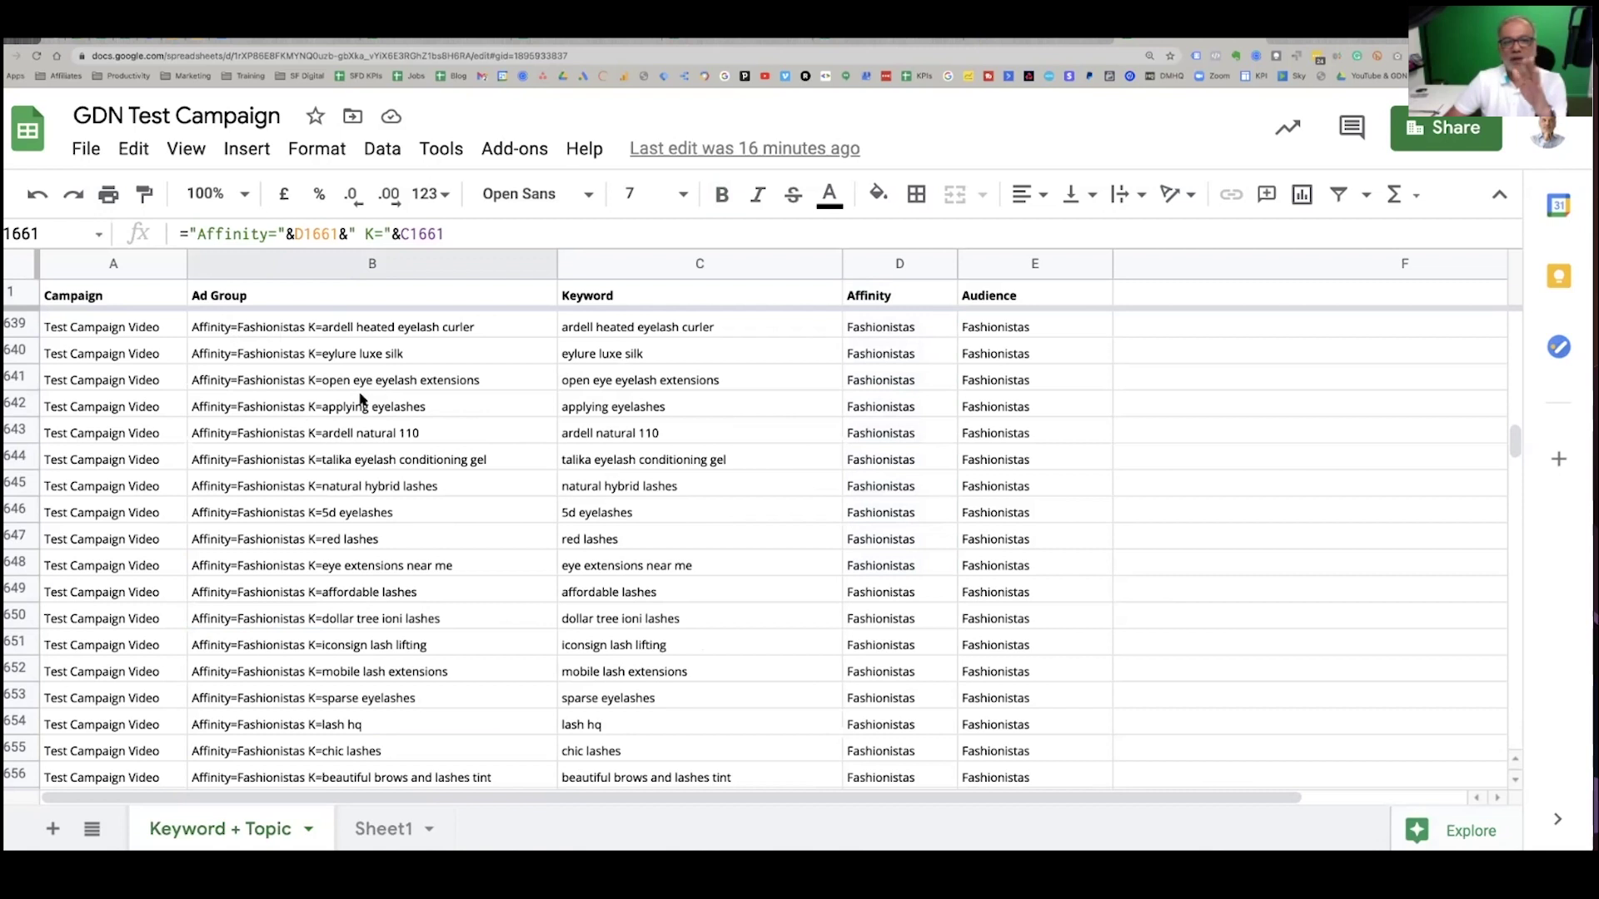
pyautogui.scroll(7, 362, 399)
pyautogui.scroll(11, 362, 399)
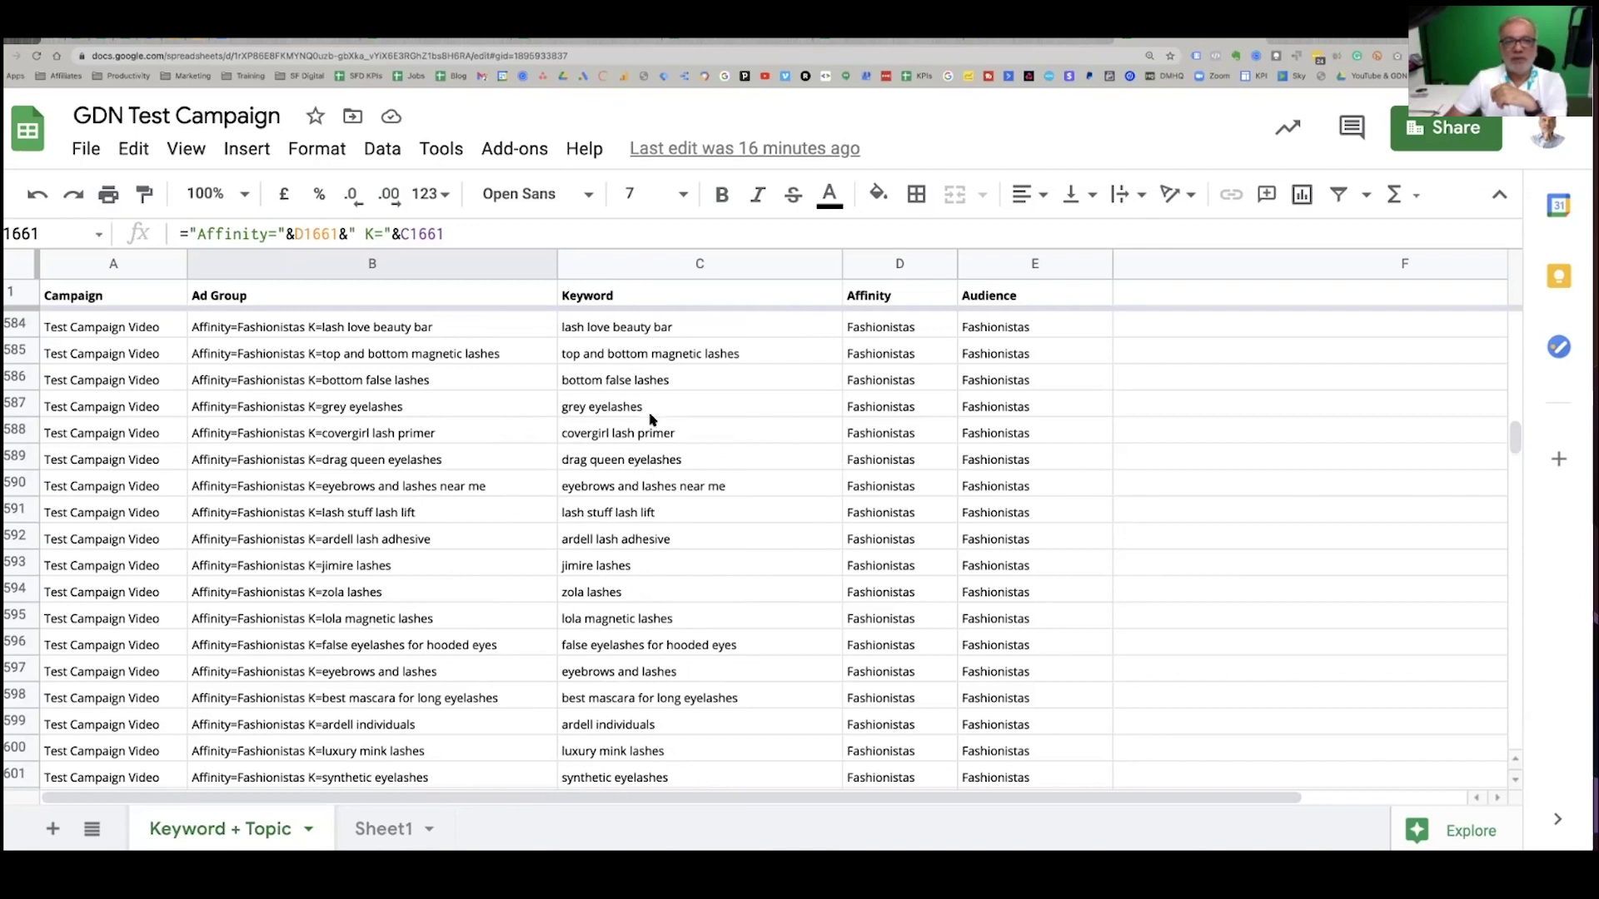
pyautogui.scroll(20, 619, 565)
pyautogui.scroll(20, 618, 565)
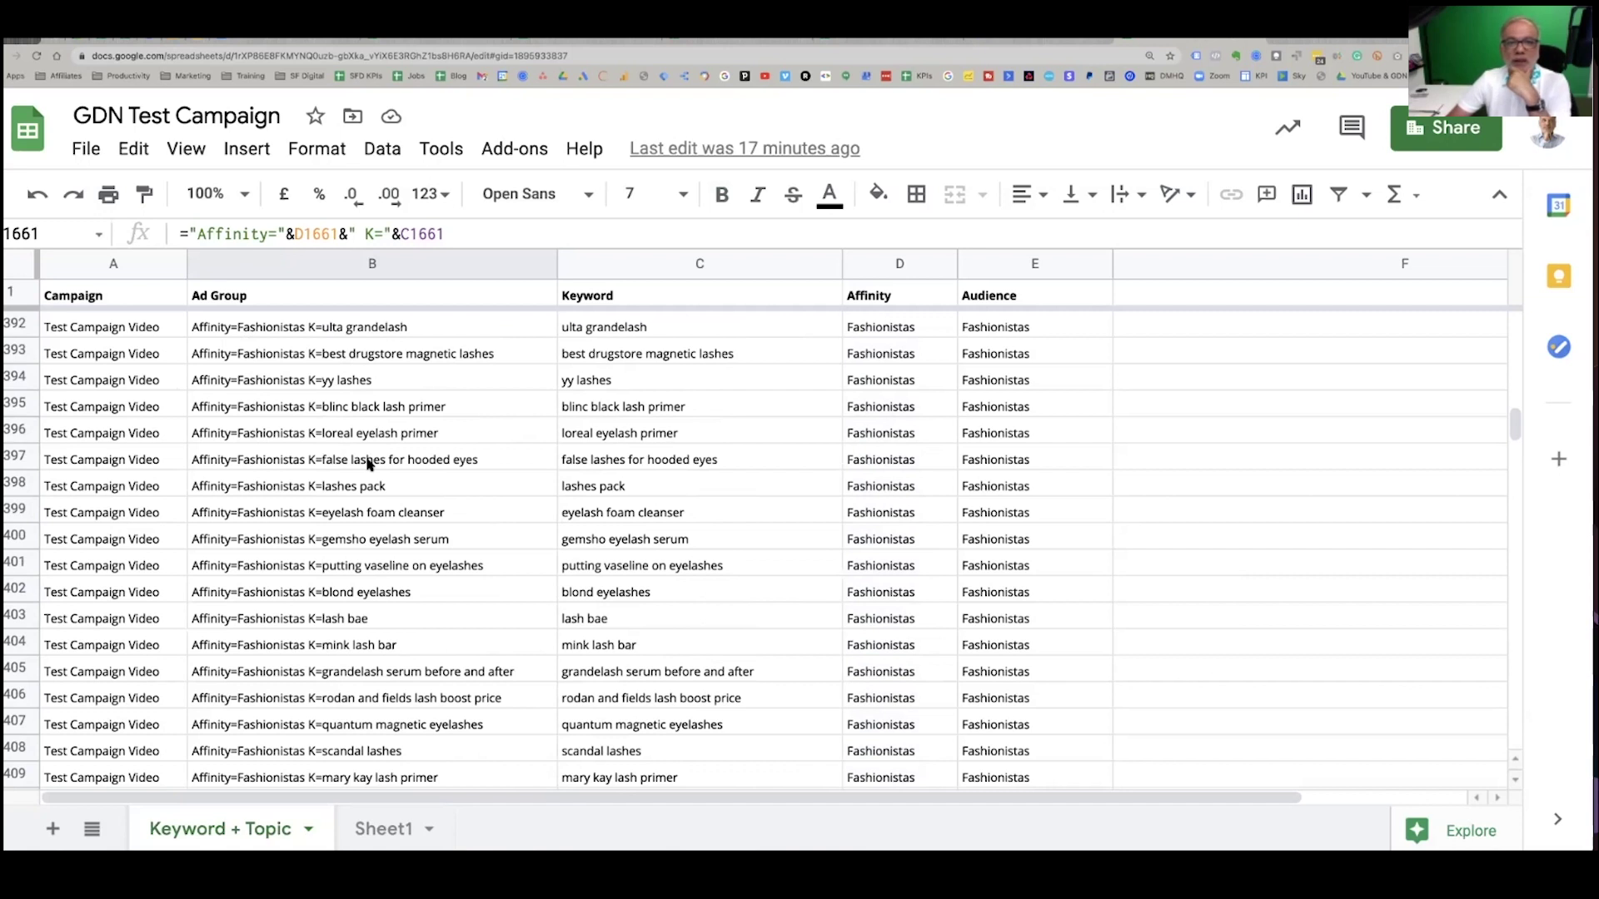
pyautogui.scroll(6, 693, 508)
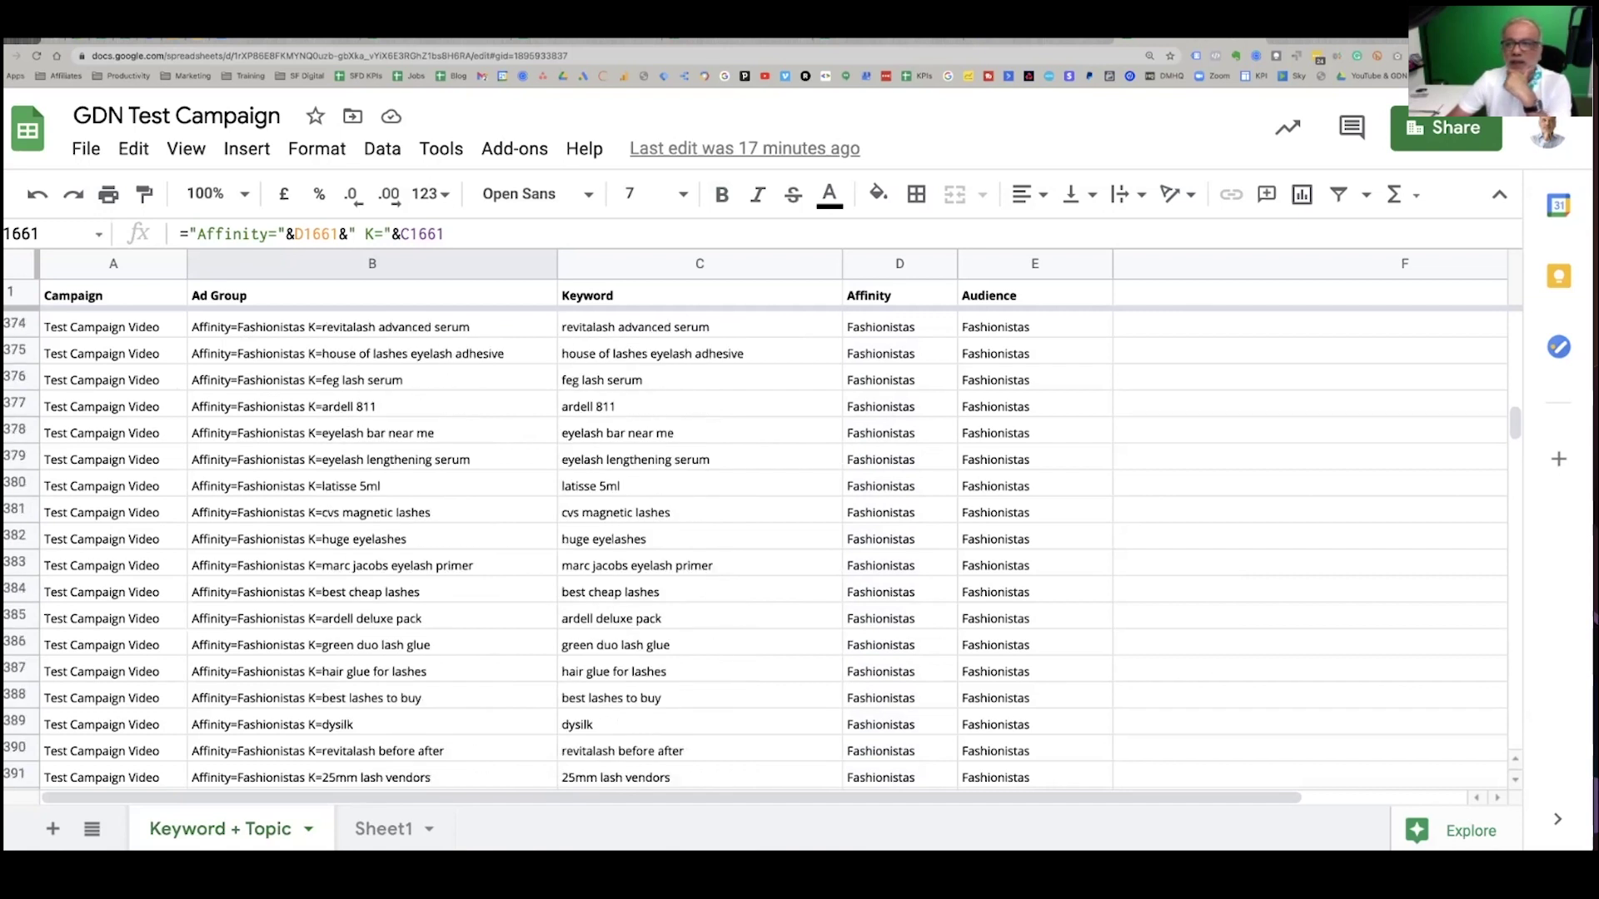
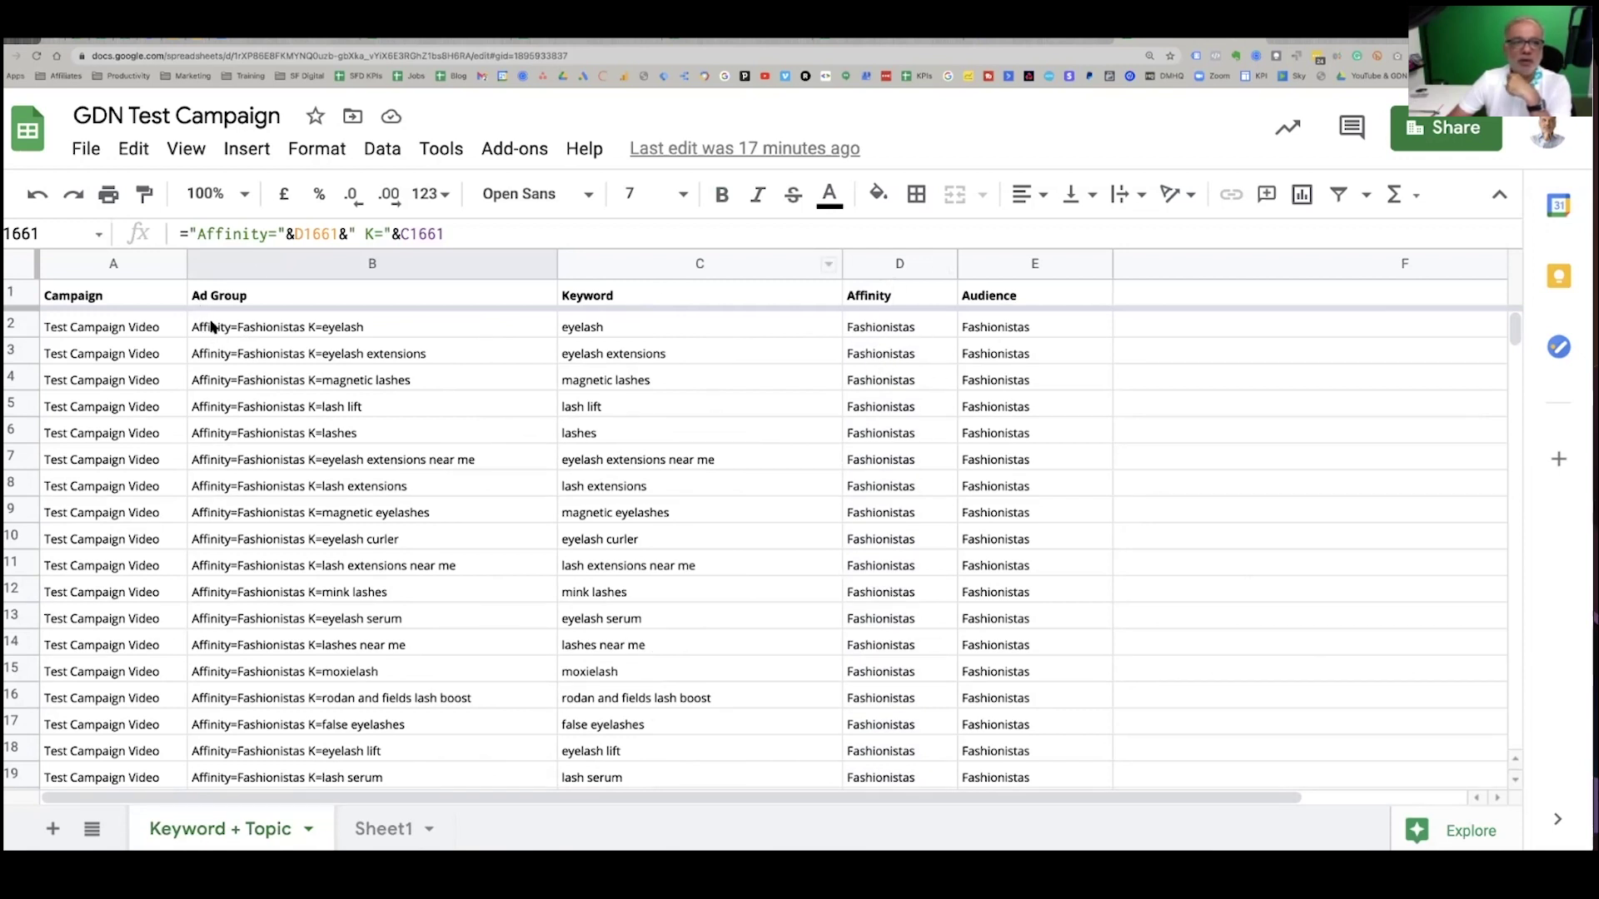
# - Examine how the Ad Group formula in cell B2 combines the affinity in D2 with the keyword in C2
pyautogui.click(236, 330)
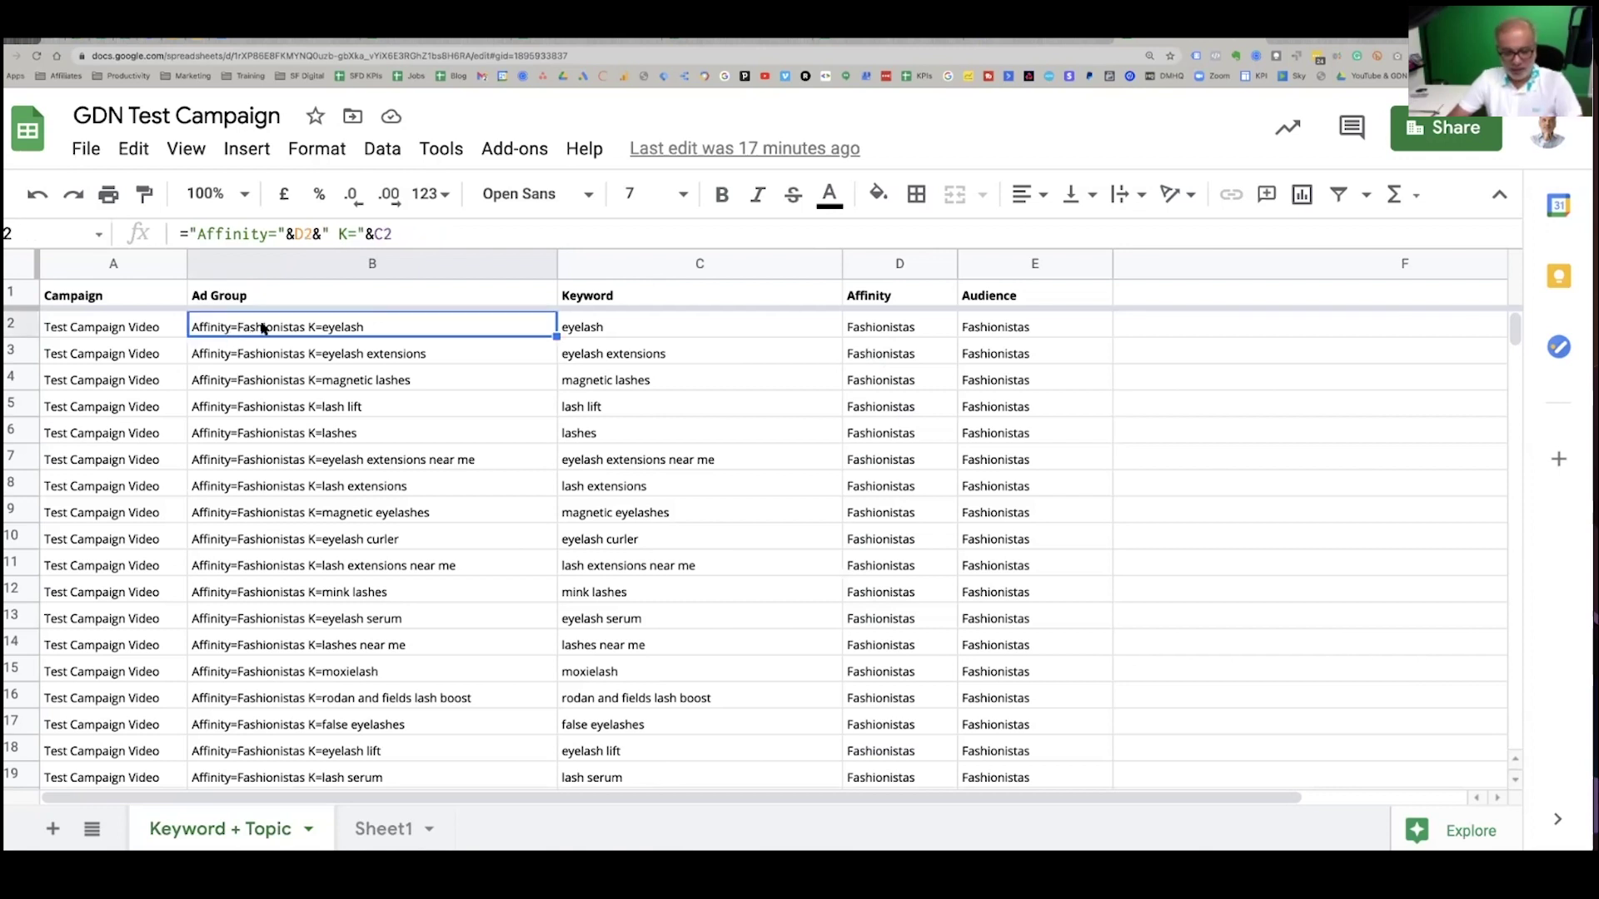
pyautogui.hotkey('ctrl', '+')
pyautogui.hotkey('ctrl', '+')
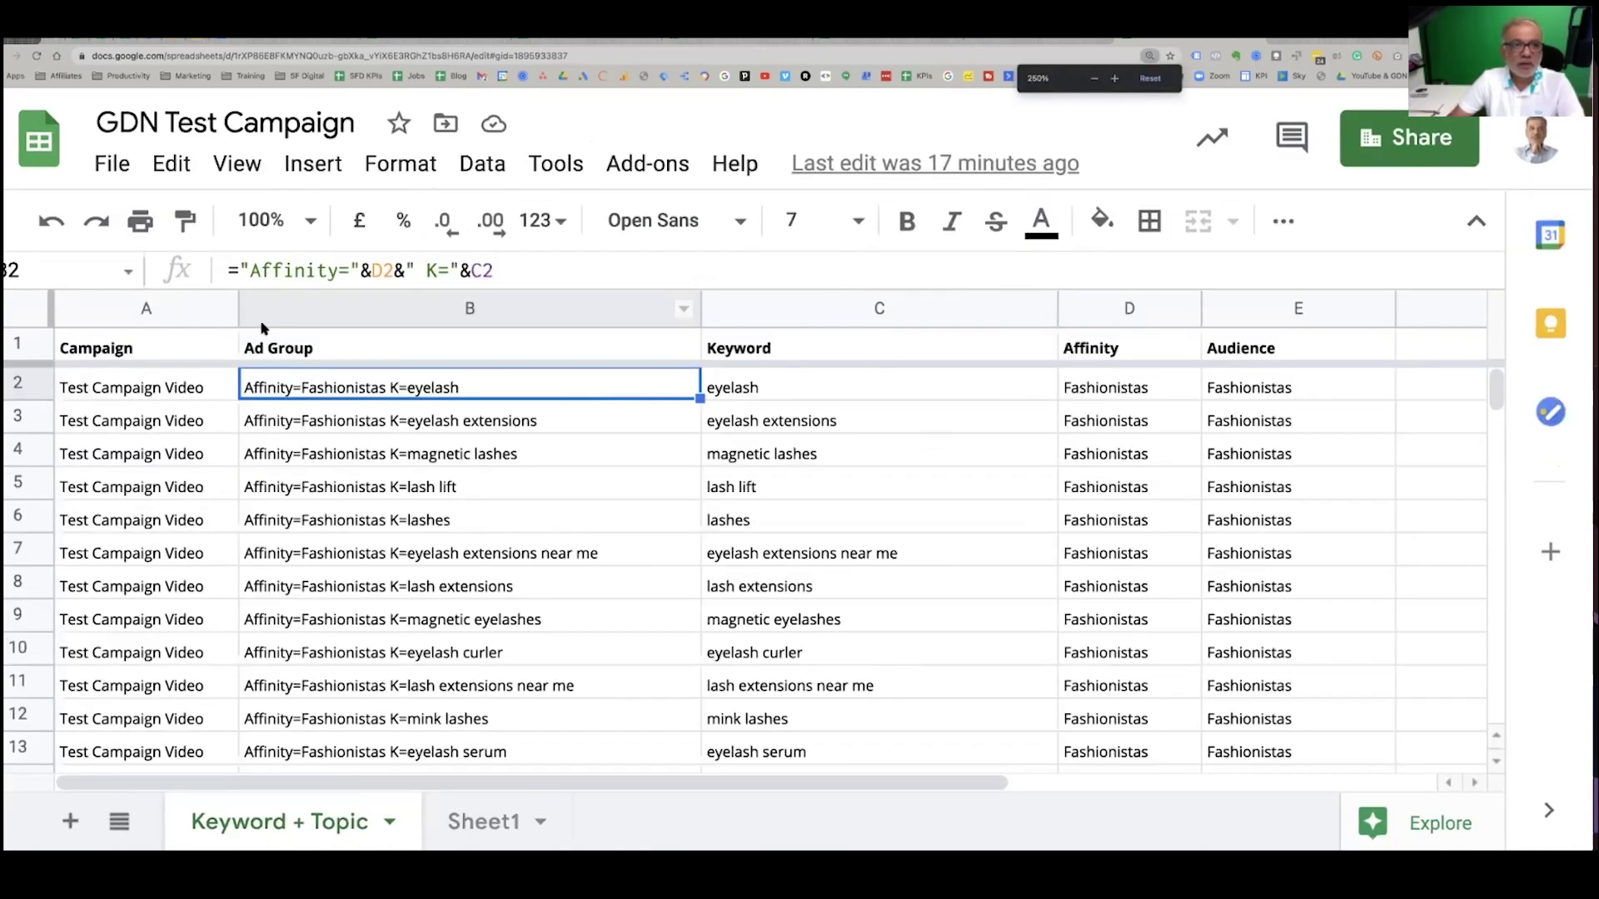
pyautogui.hotkey('ctrl', '+')
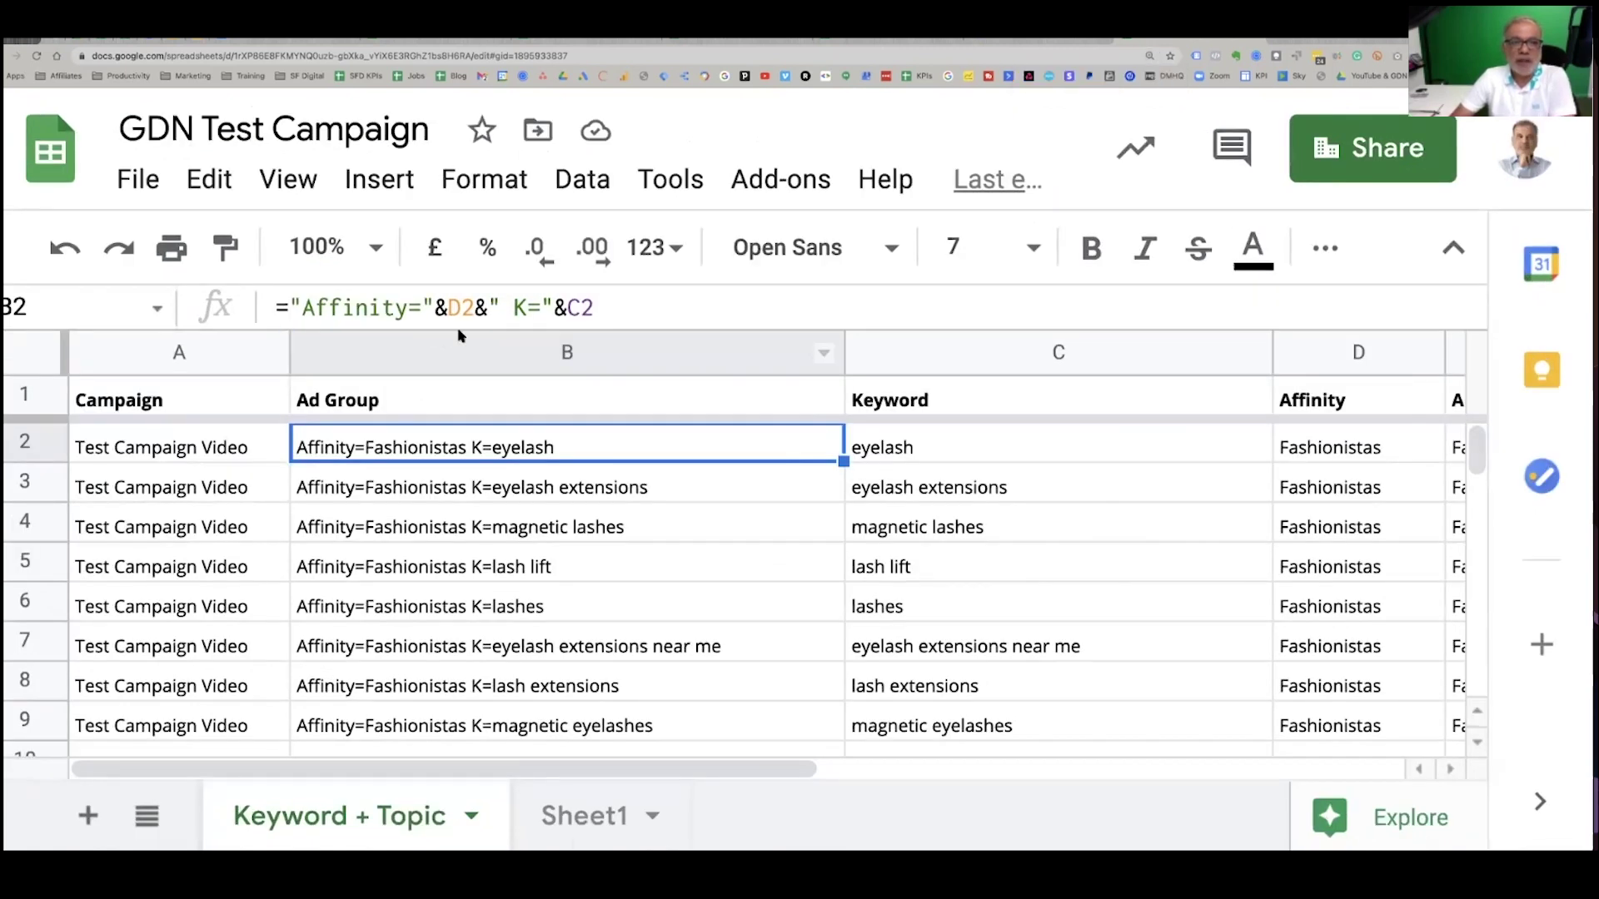
pyautogui.moveTo(594, 308); pyautogui.dragTo(273, 315)
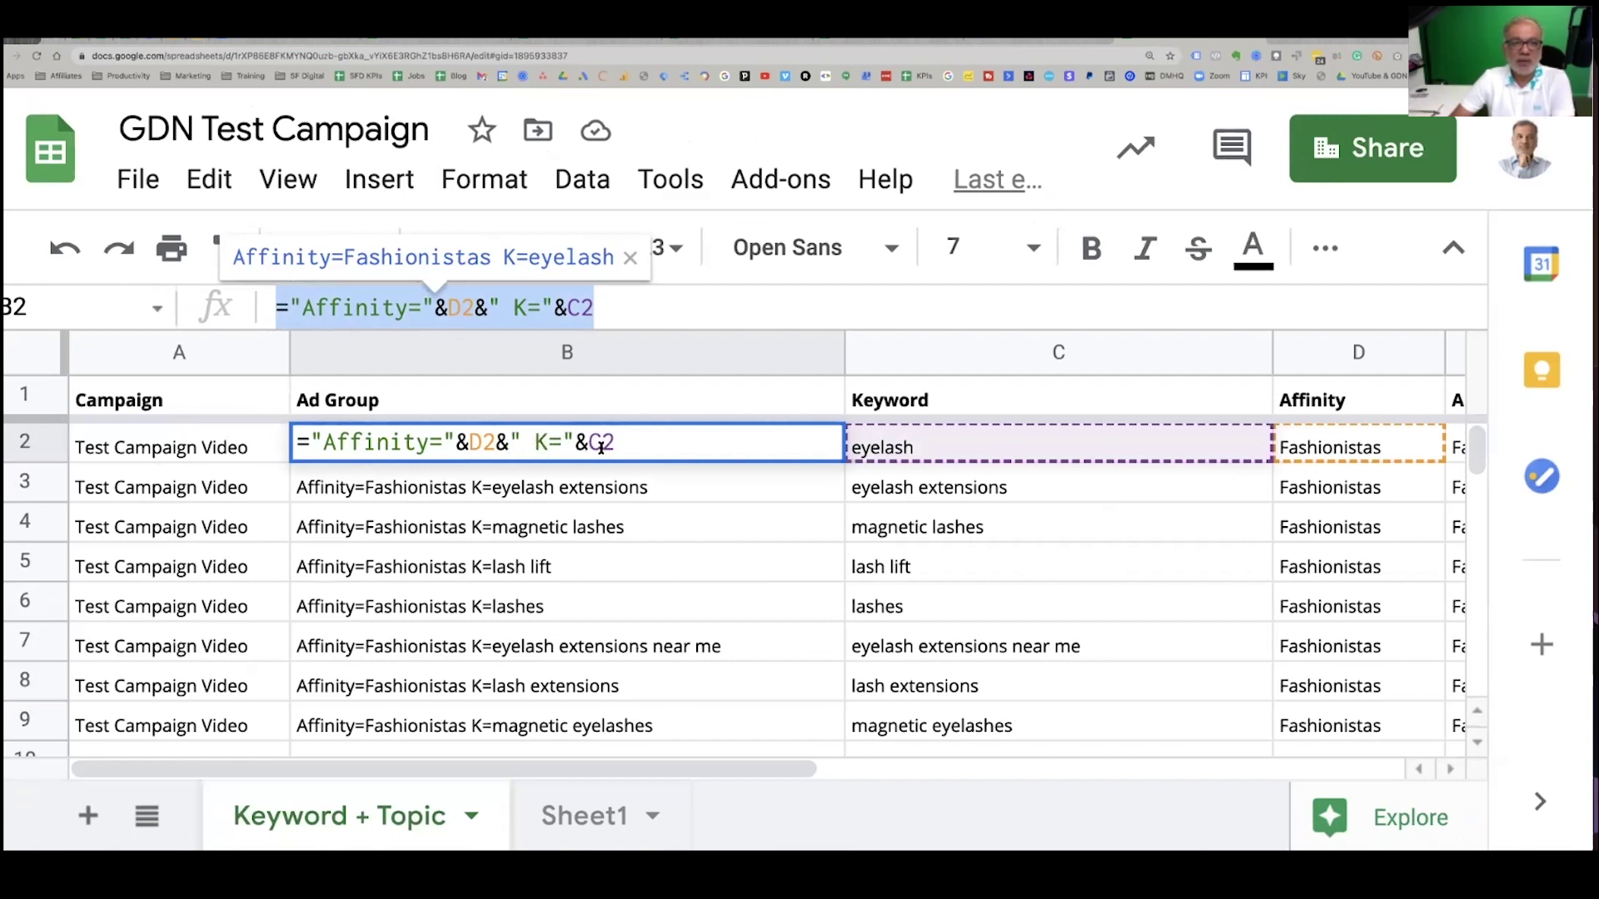
pyautogui.click(930, 452)
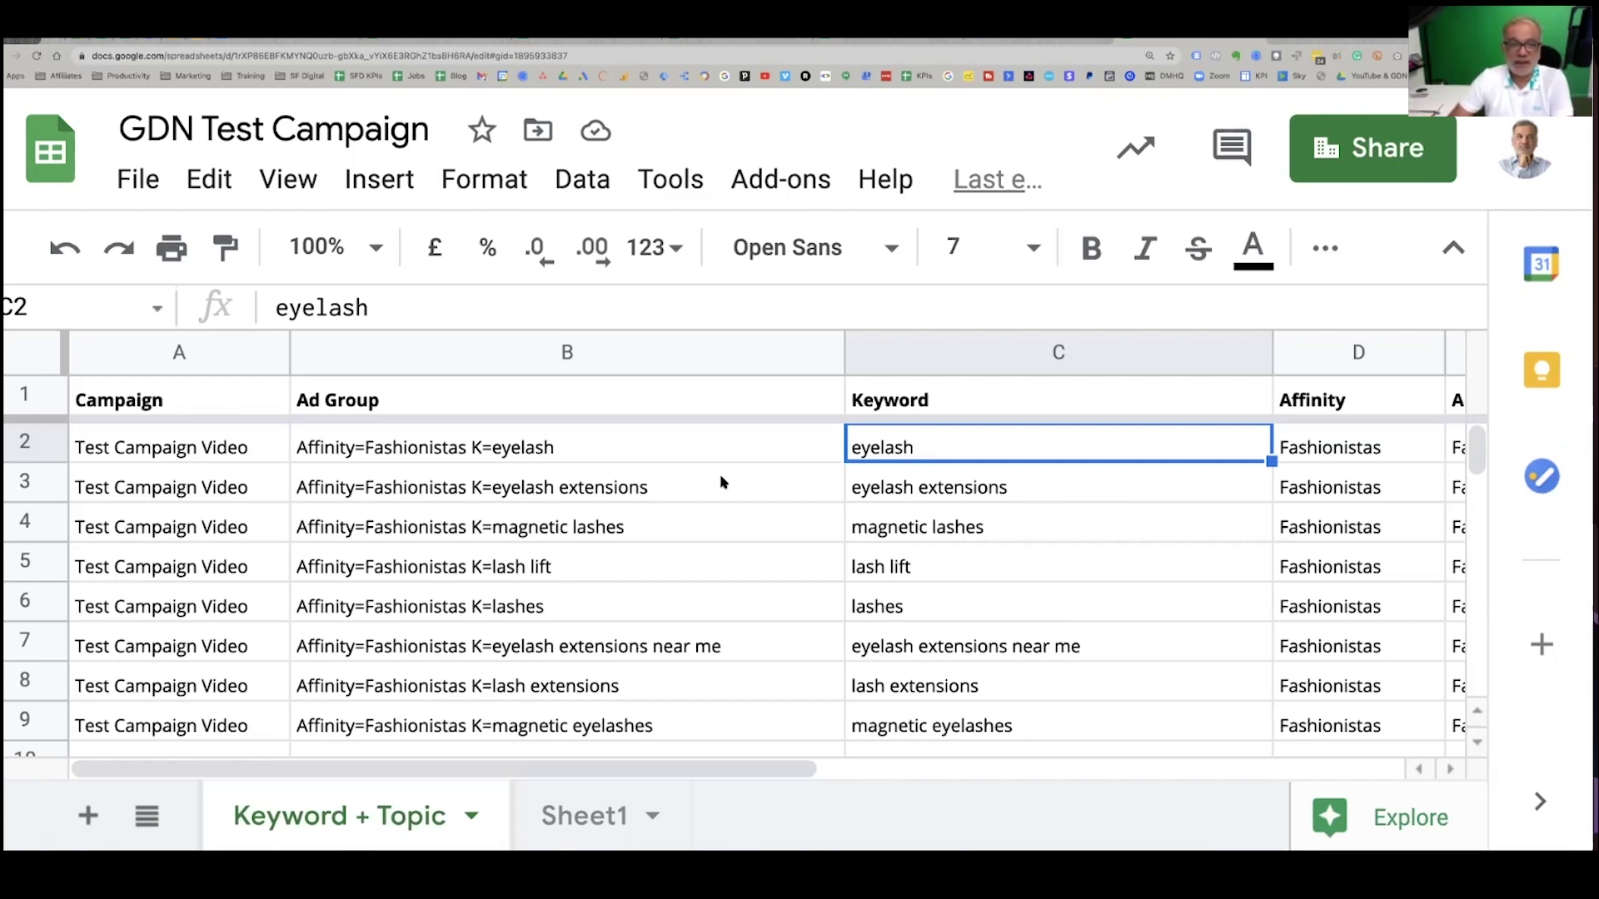
# - Copy columns A to E, from Campaign through Audience, of the Keyword + Topic sheet
pyautogui.hotkey('ctrl', '-')
pyautogui.hotkey('ctrl', '-')
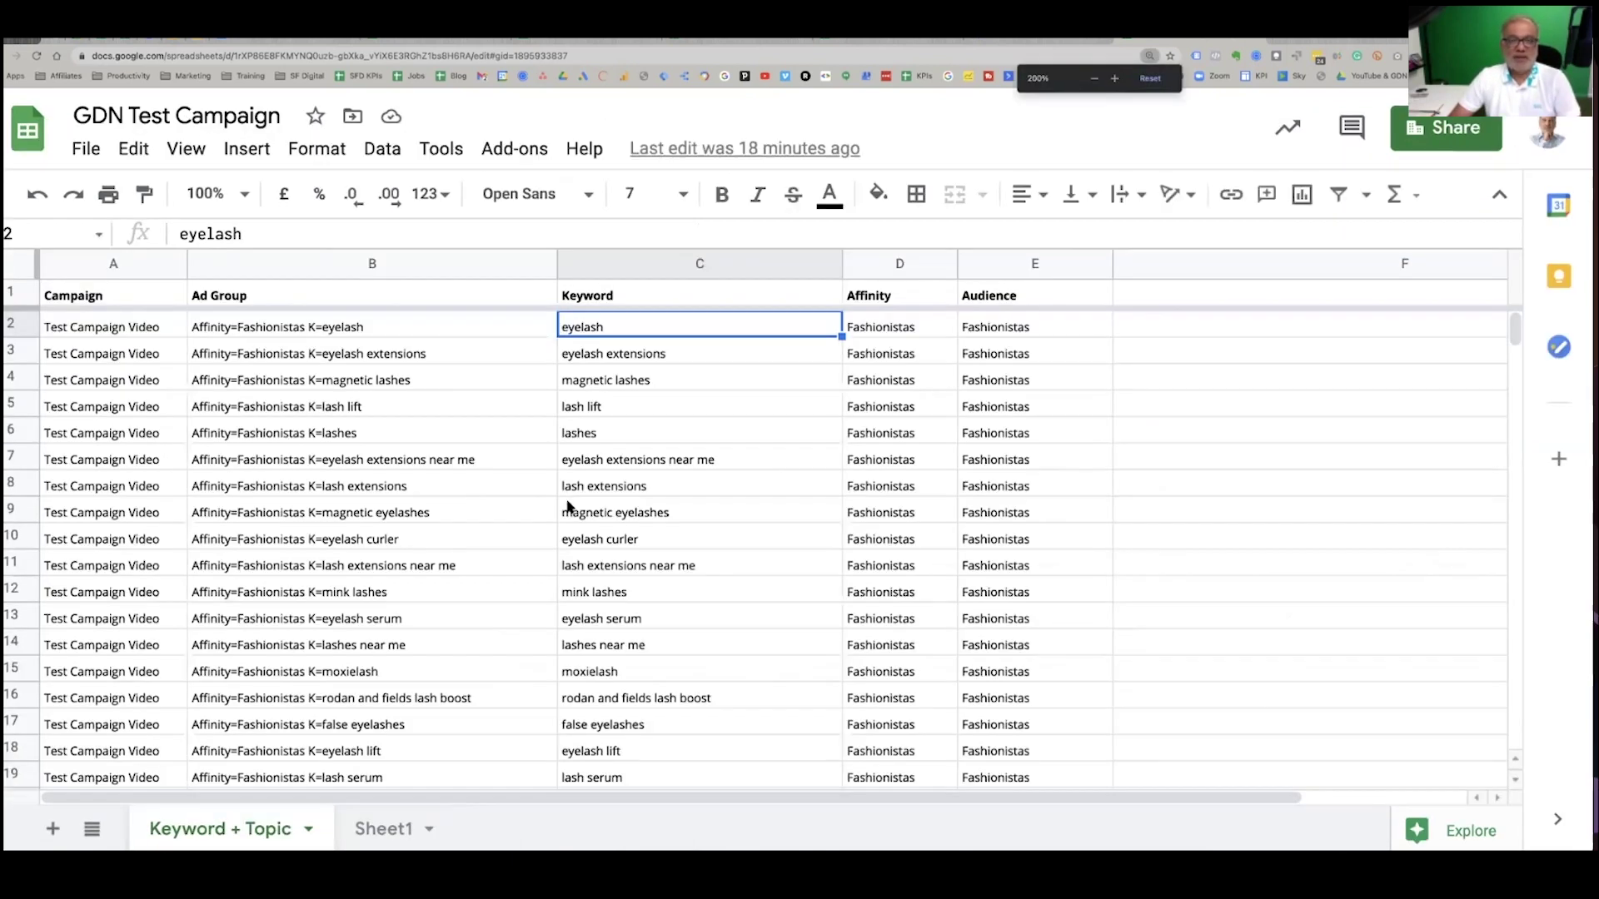
pyautogui.hotkey('ctrl', '-')
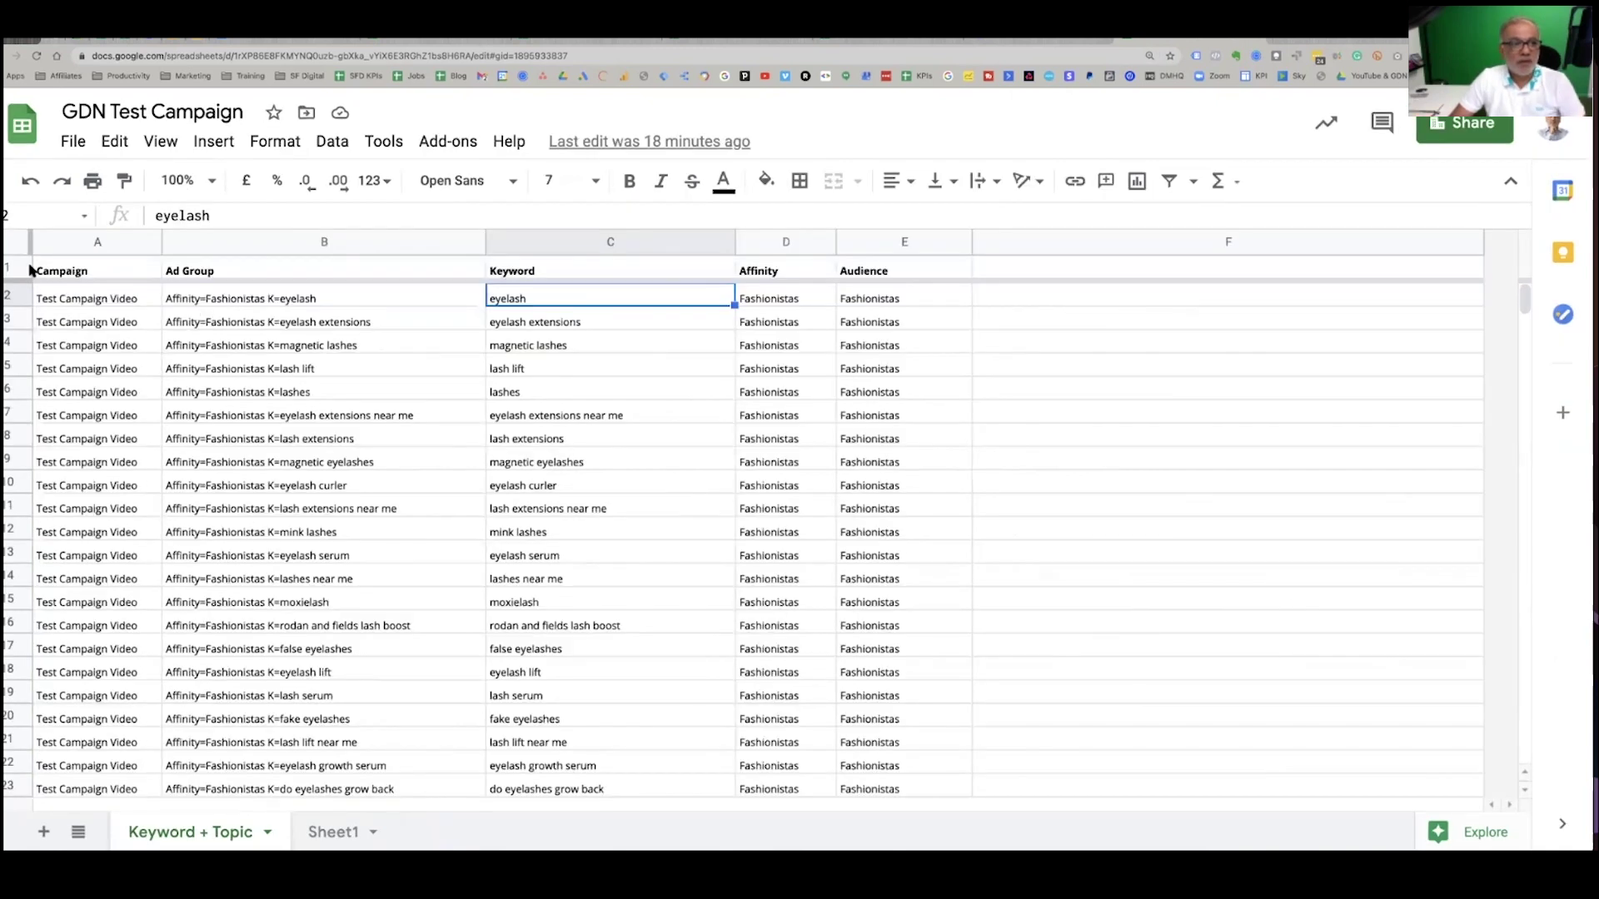
pyautogui.click(105, 243)
pyautogui.moveTo(105, 242); pyautogui.dragTo(889, 247)
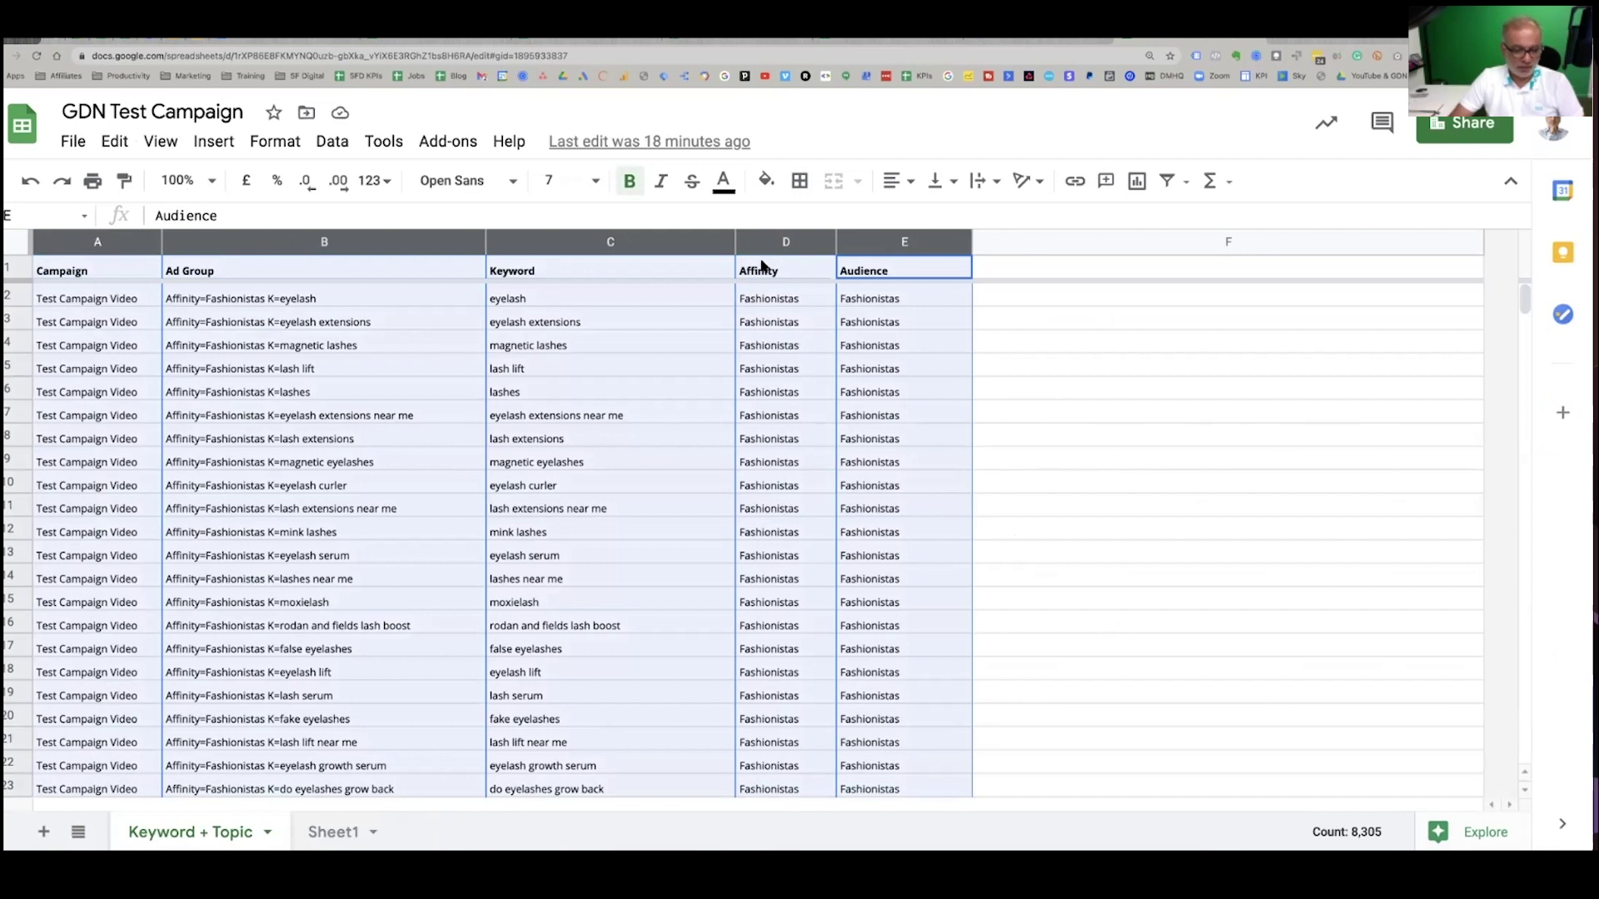
pyautogui.hotkey('ctrl', 'c')
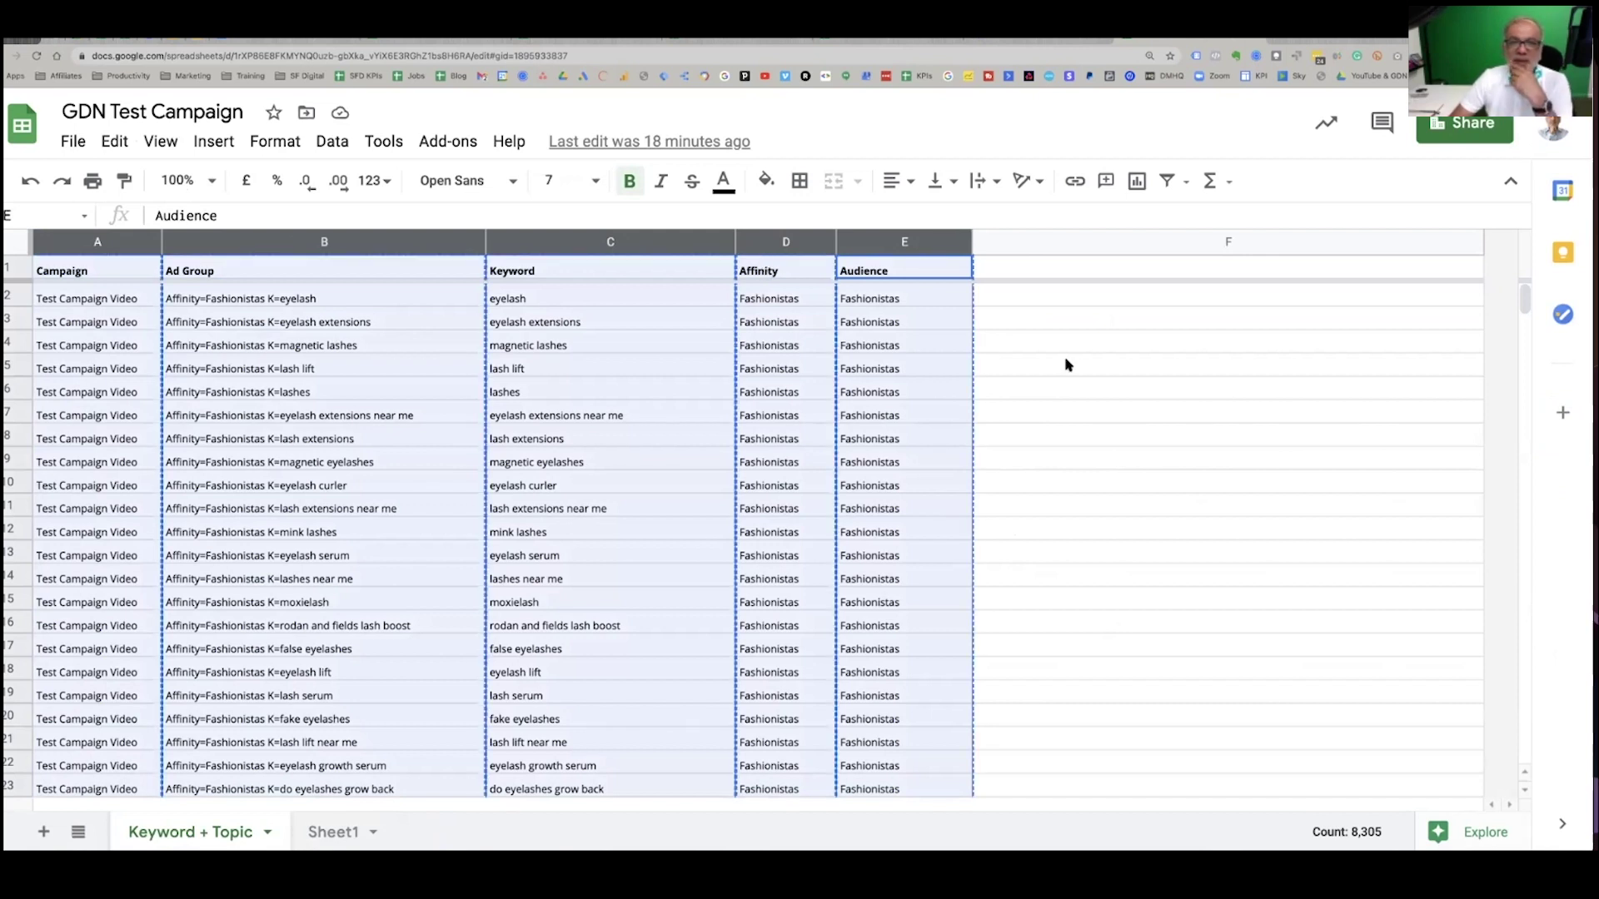
# - Switch to Google Ads Editor and try to bulk-import the copied rows as campaigns with the Add or update action
pyautogui.hotkey('alt', 'Tab')
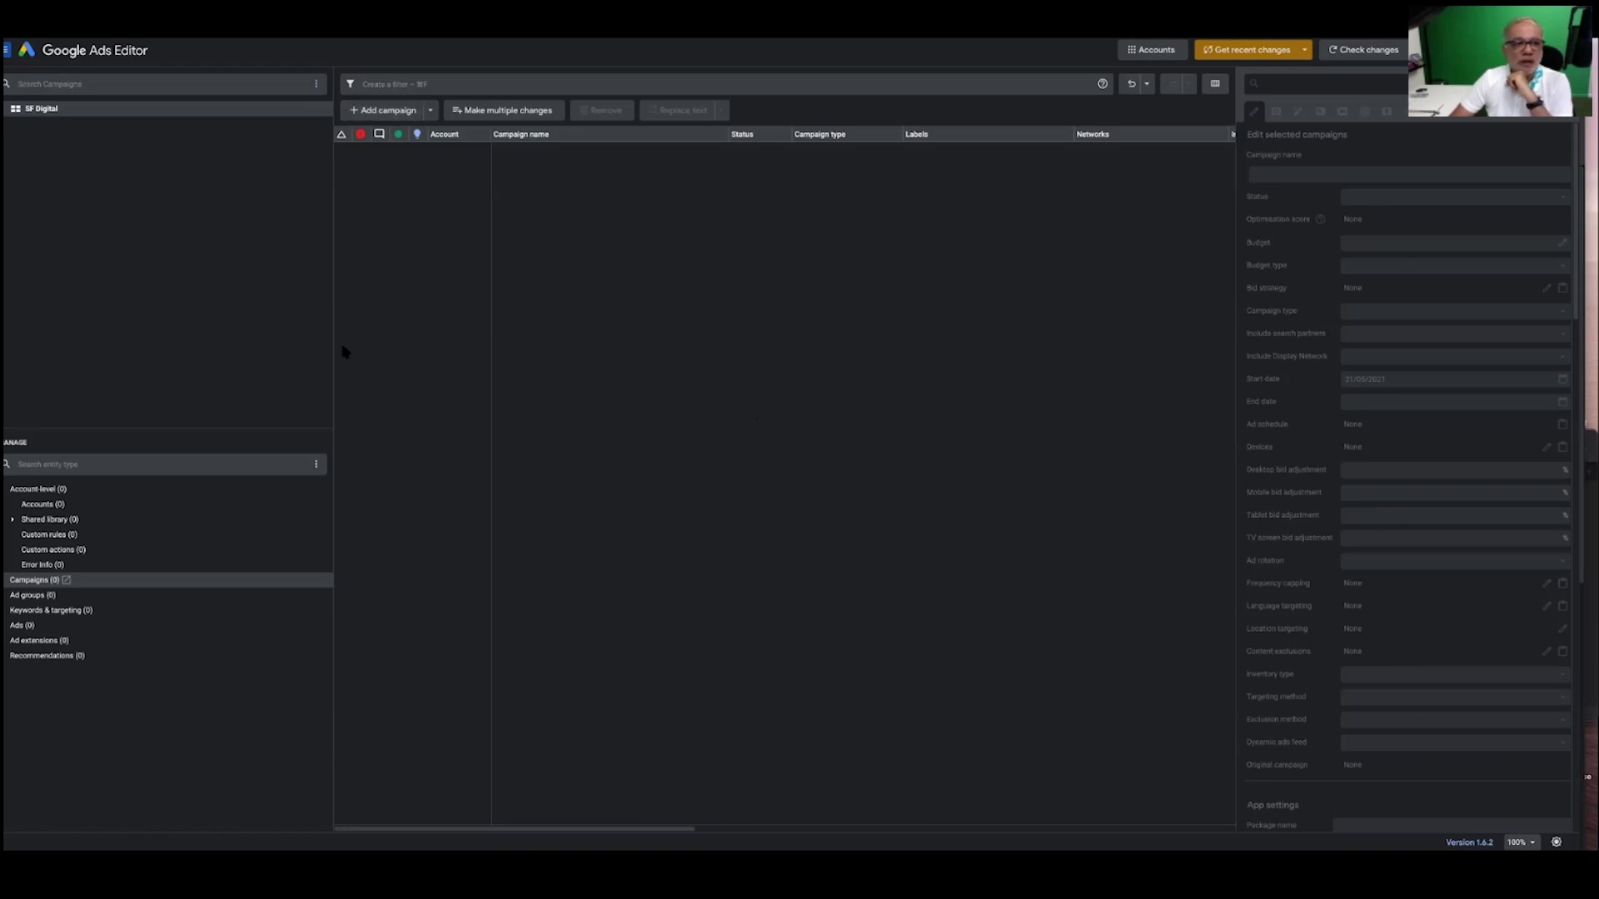
pyautogui.click(379, 110)
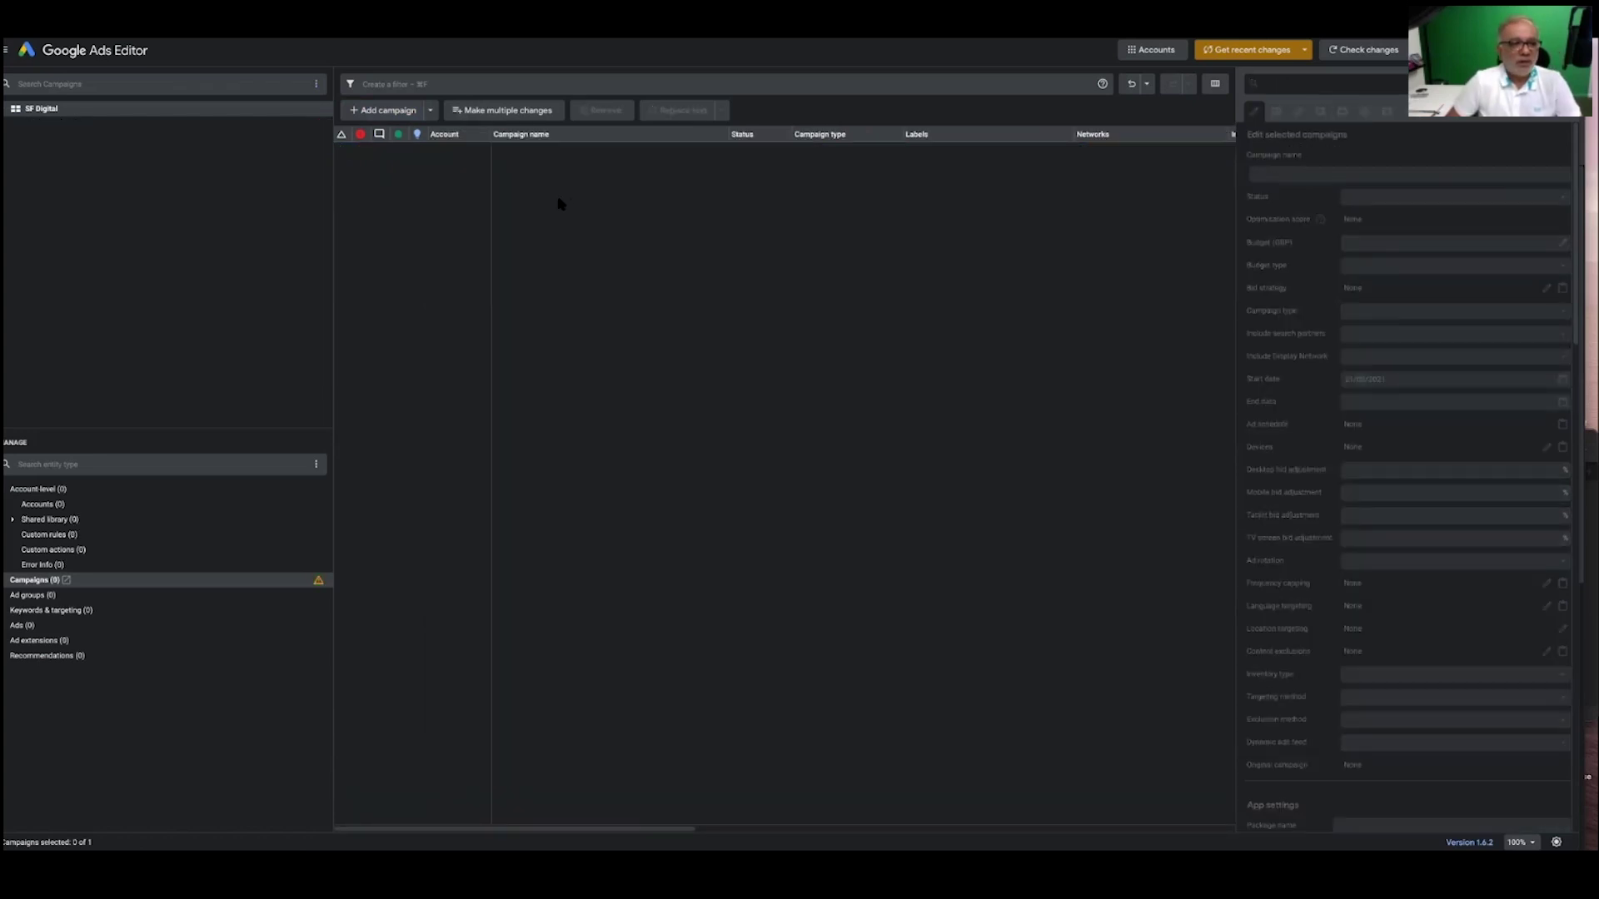
pyautogui.click(526, 112)
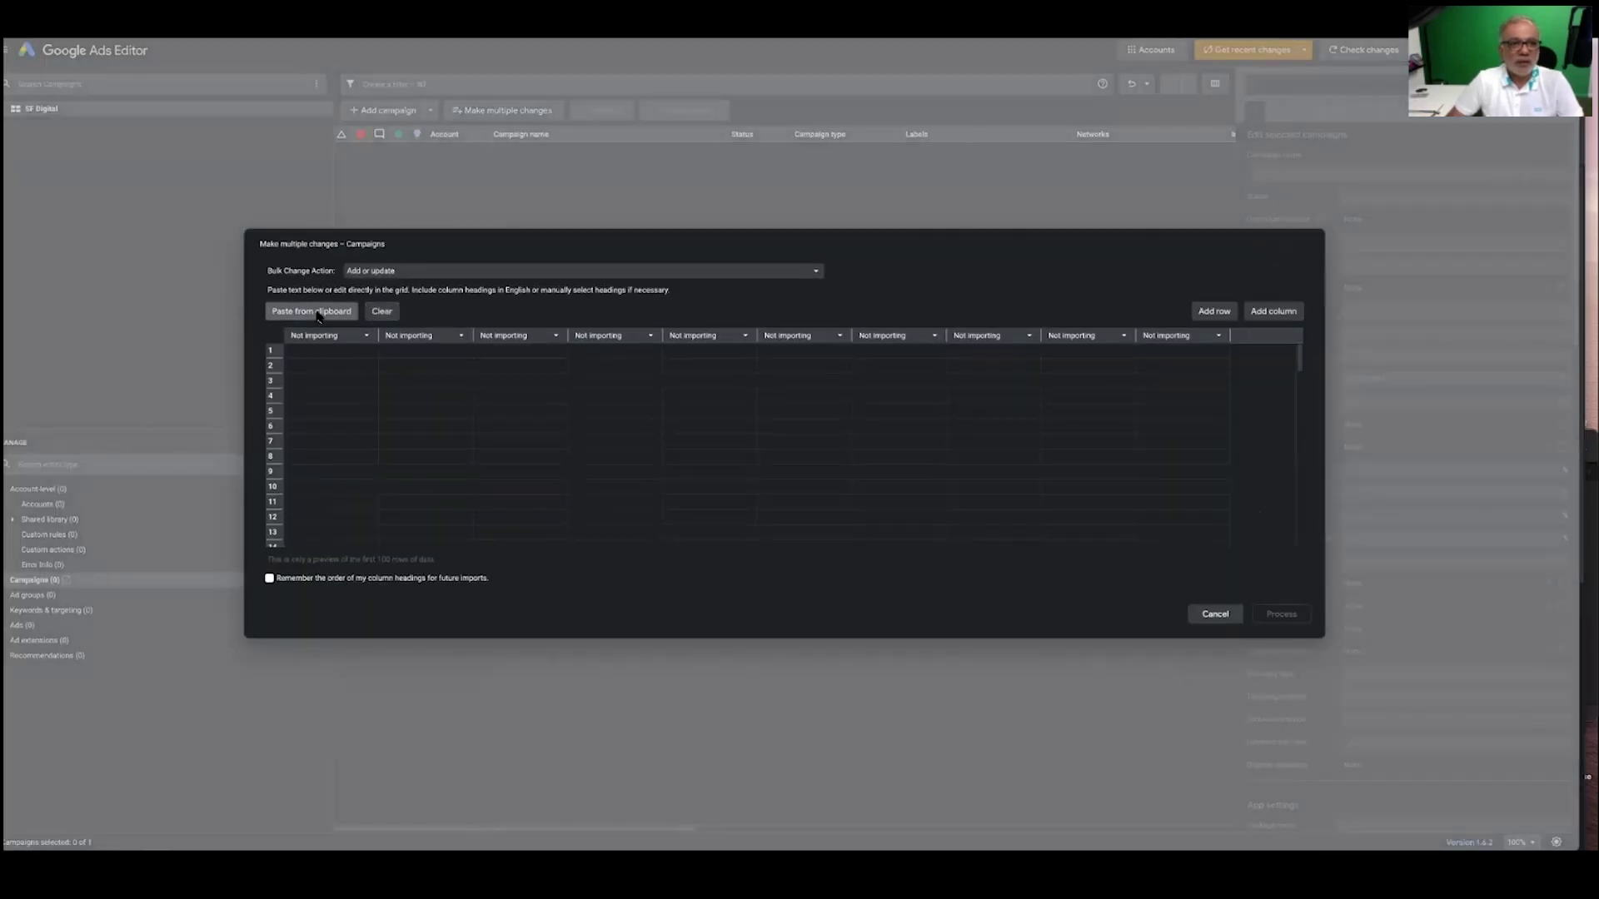
pyautogui.click(318, 311)
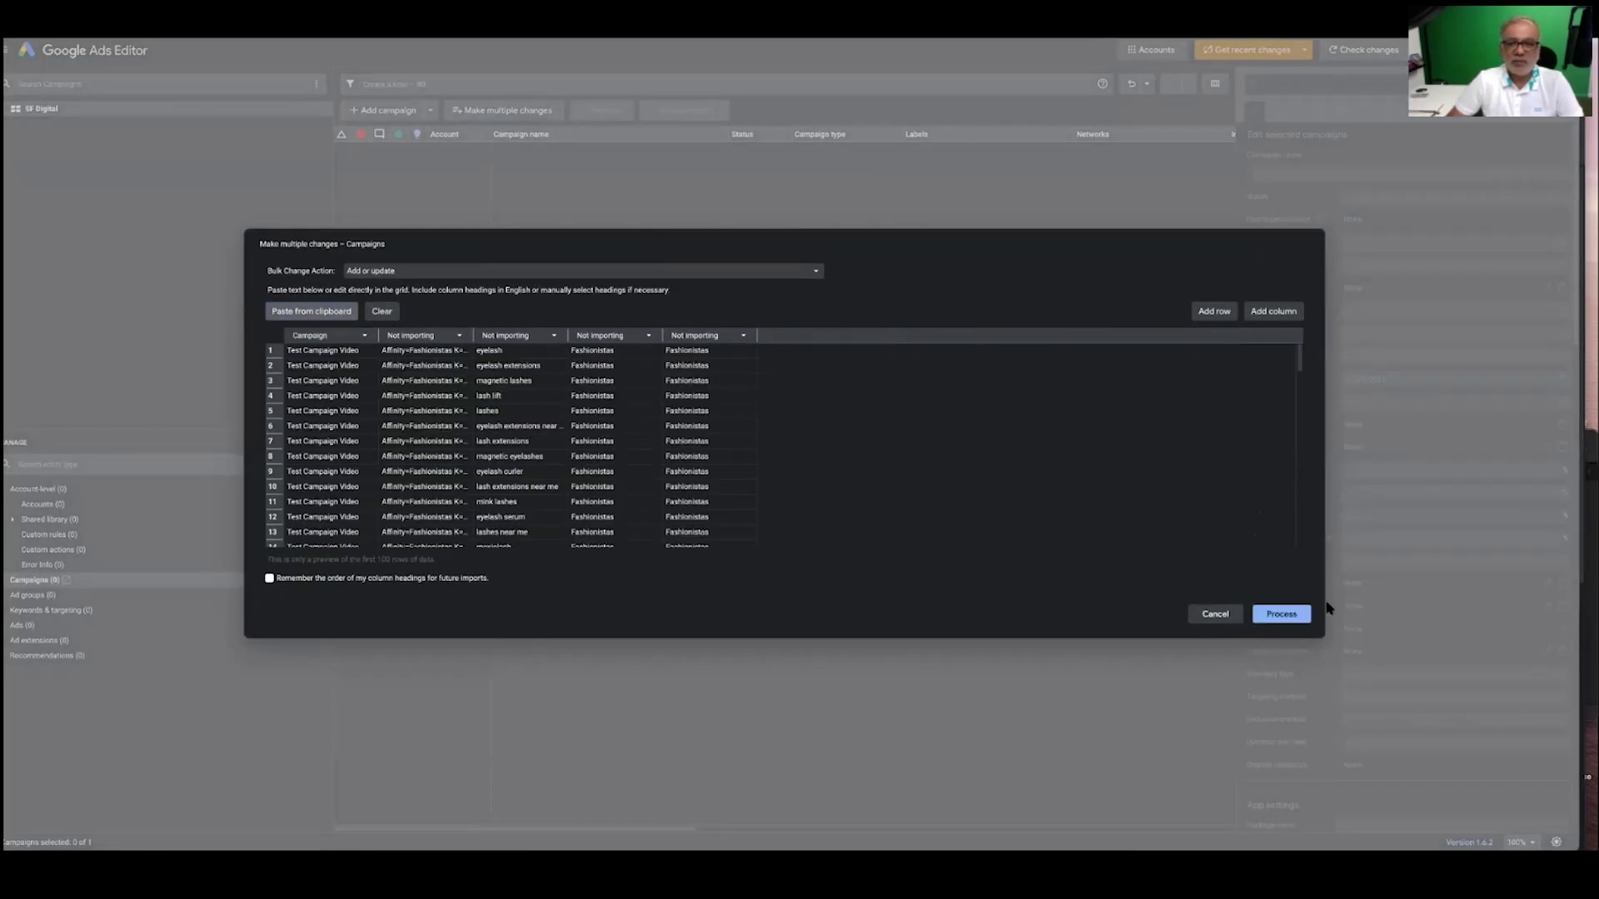
pyautogui.click(1290, 617)
pyautogui.click(1292, 617)
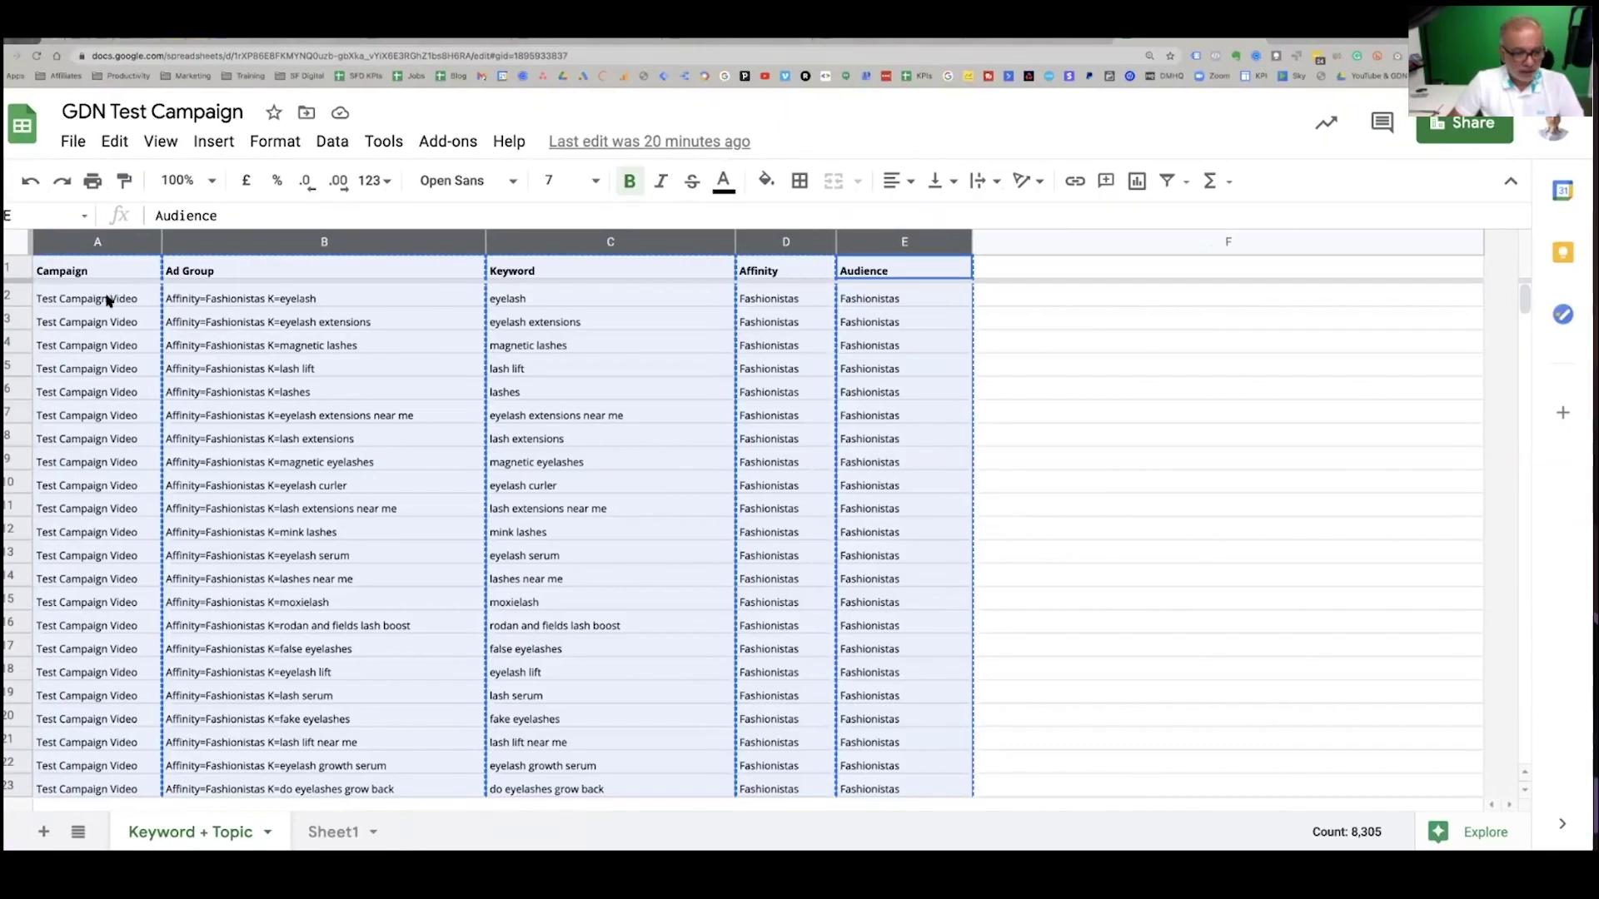
# - Copy the campaign name from spreadsheet cell A2 and add a new campaign in Google Ads Editor named Test Campaign Video
pyautogui.click(107, 300)
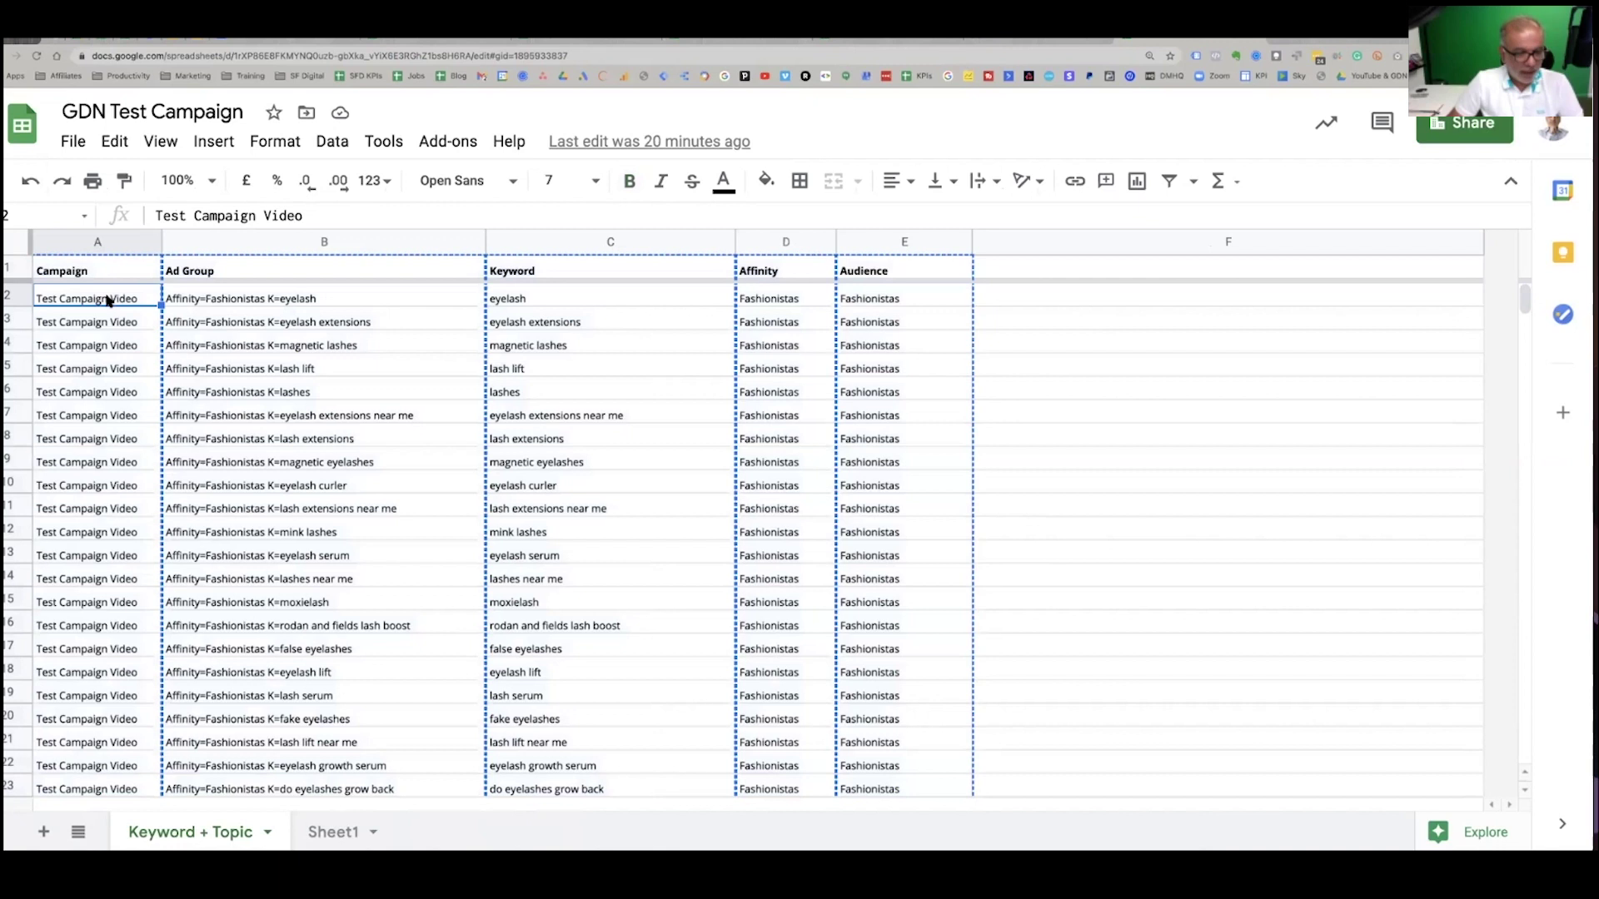
pyautogui.hotkey('ctrl', 'c')
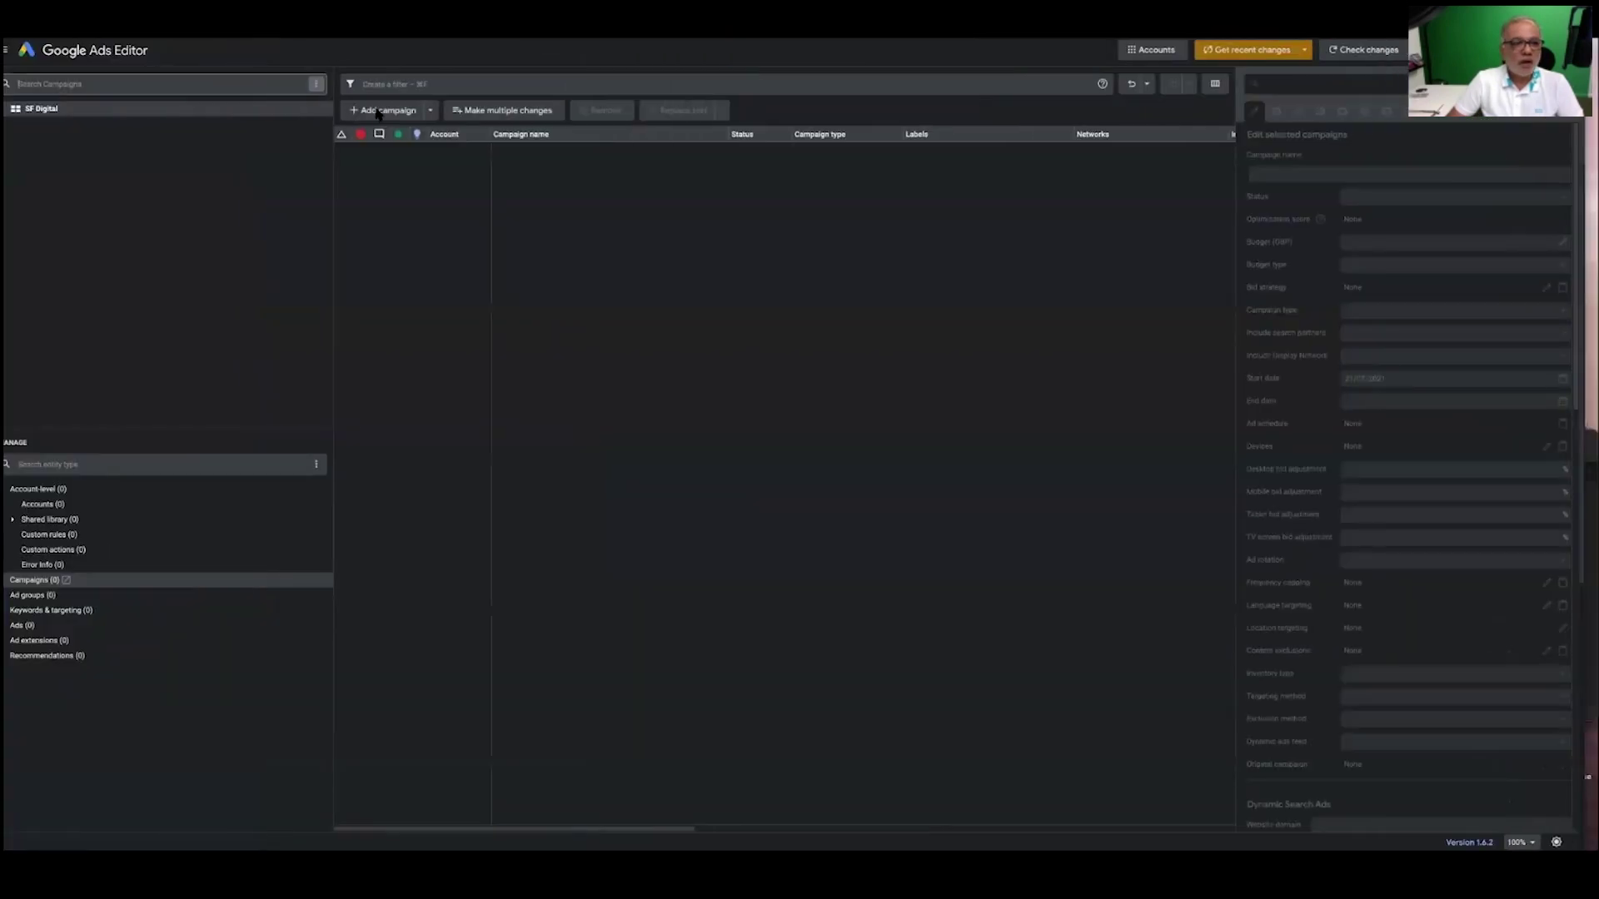
pyautogui.click(377, 112)
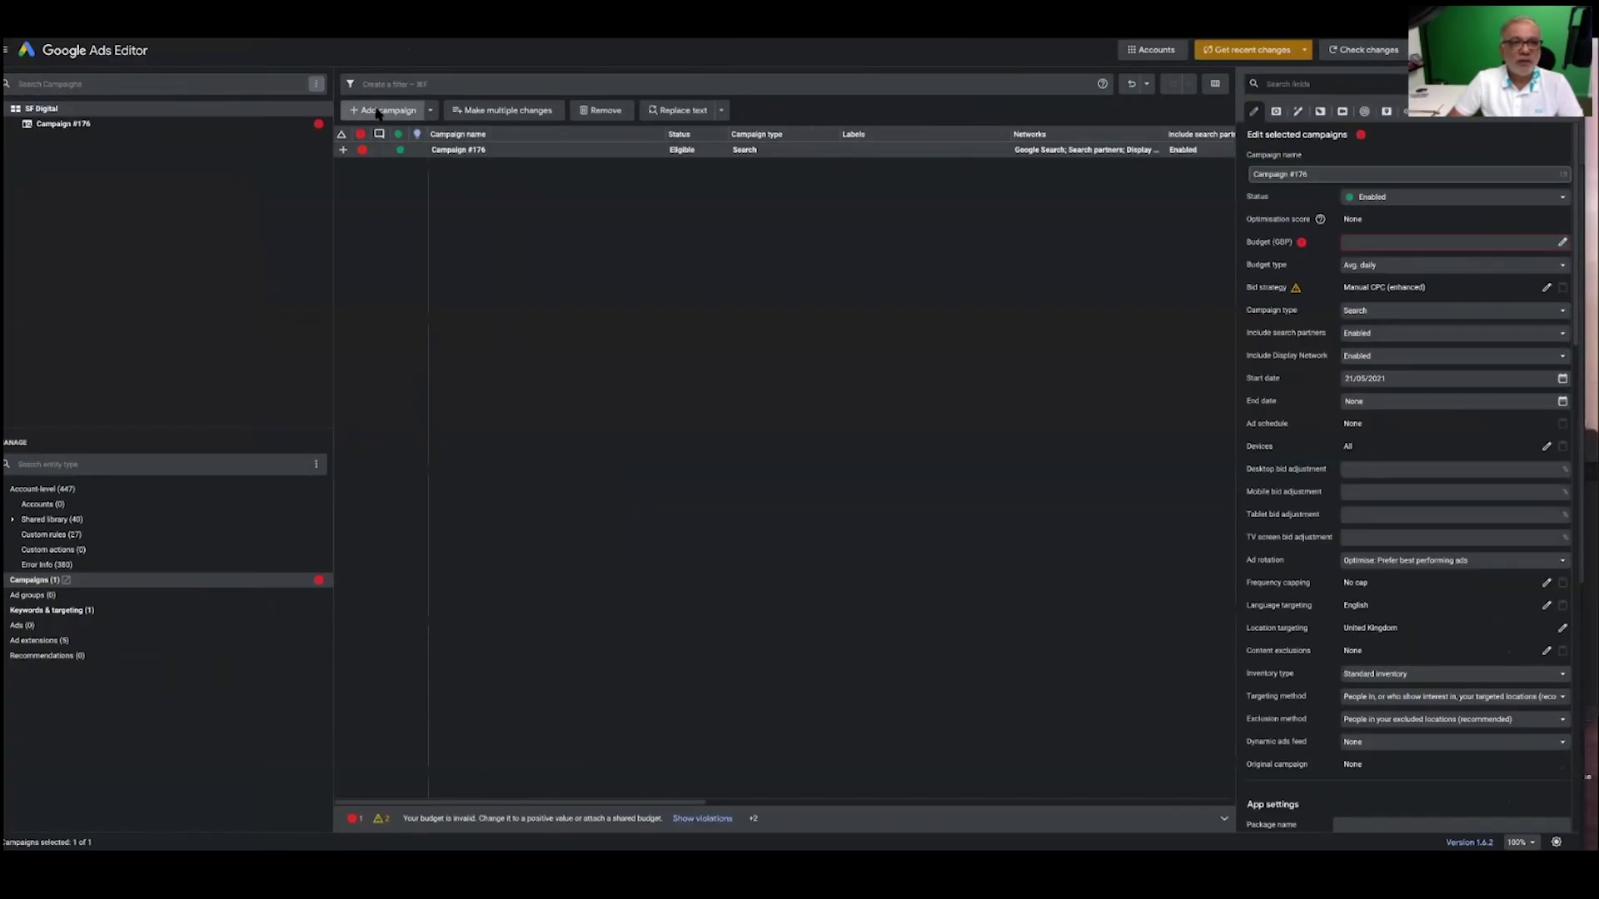
pyautogui.tripleClick(1328, 176)
pyautogui.hotkey('ctrl', 'v')
# - Set the new campaign's budget to 1.00 GBP
pyautogui.click(1449, 242)
pyautogui.write('21')
pyautogui.press('BackSpace')
pyautogui.press('BackSpace')
pyautogui.write('1')
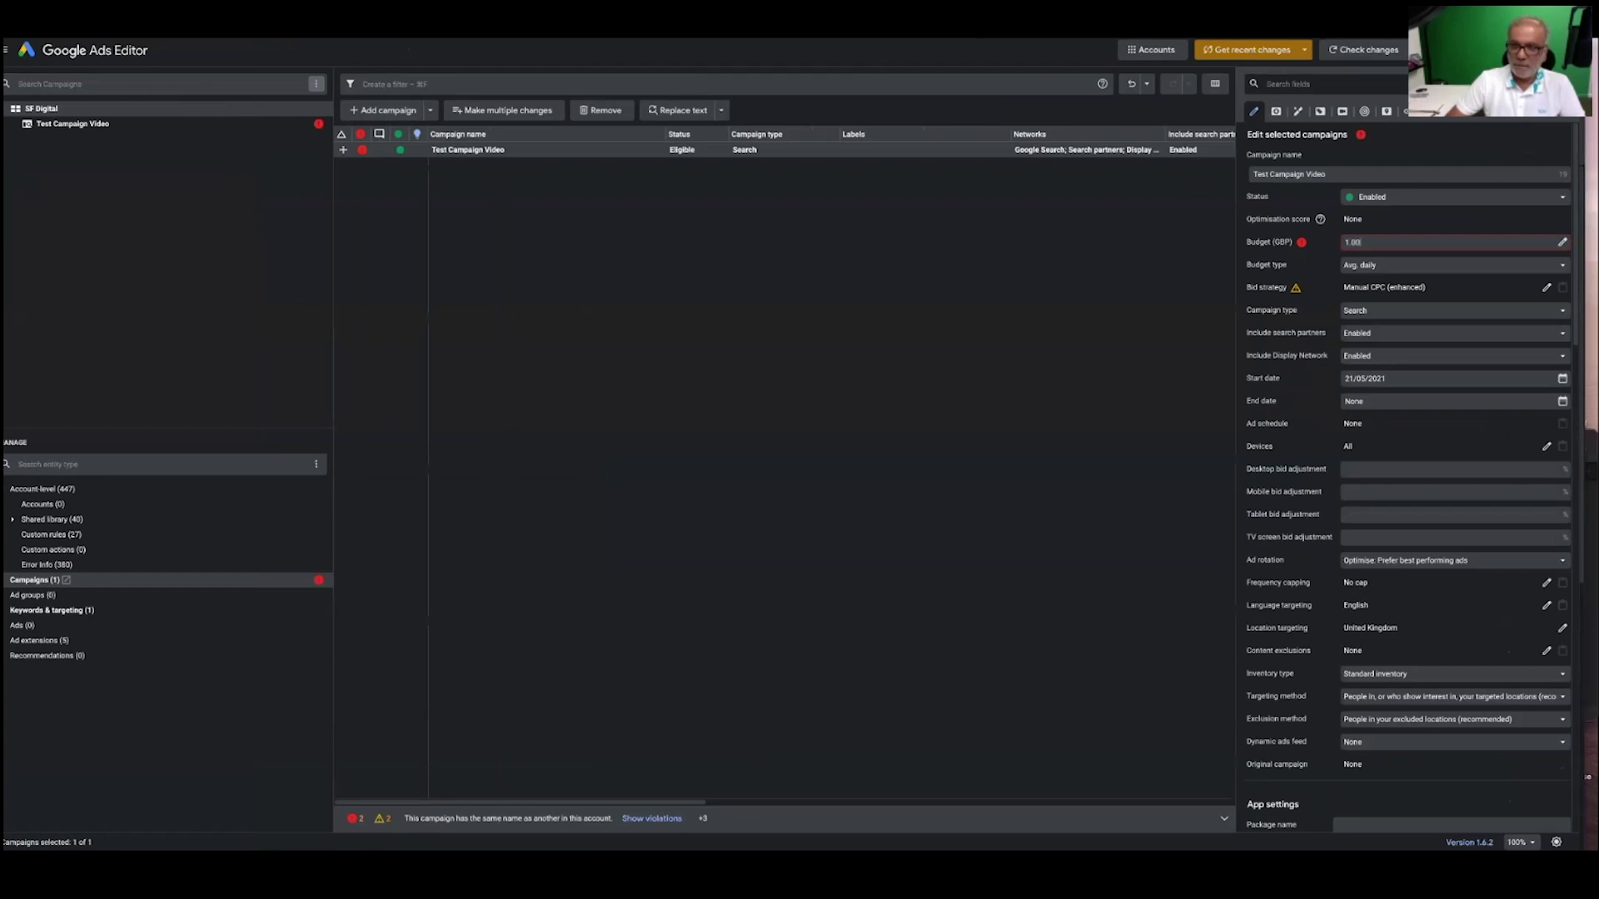
# - Change the campaign type of Test Campaign Video to Display
pyautogui.click(1453, 309)
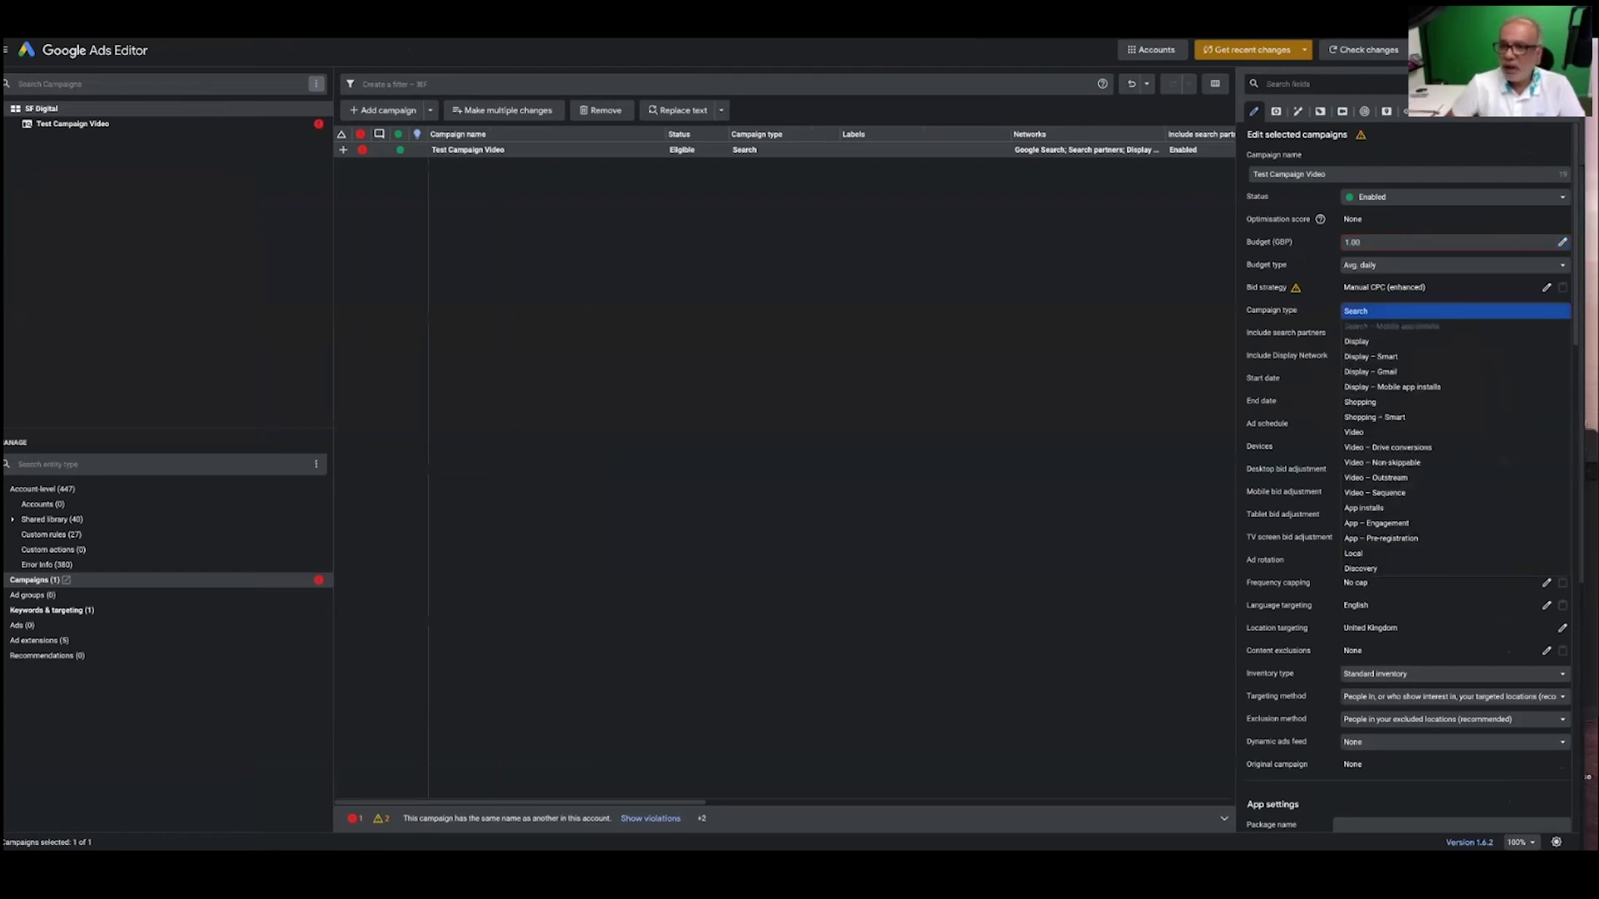
pyautogui.press('Down')
pyautogui.press('Return')
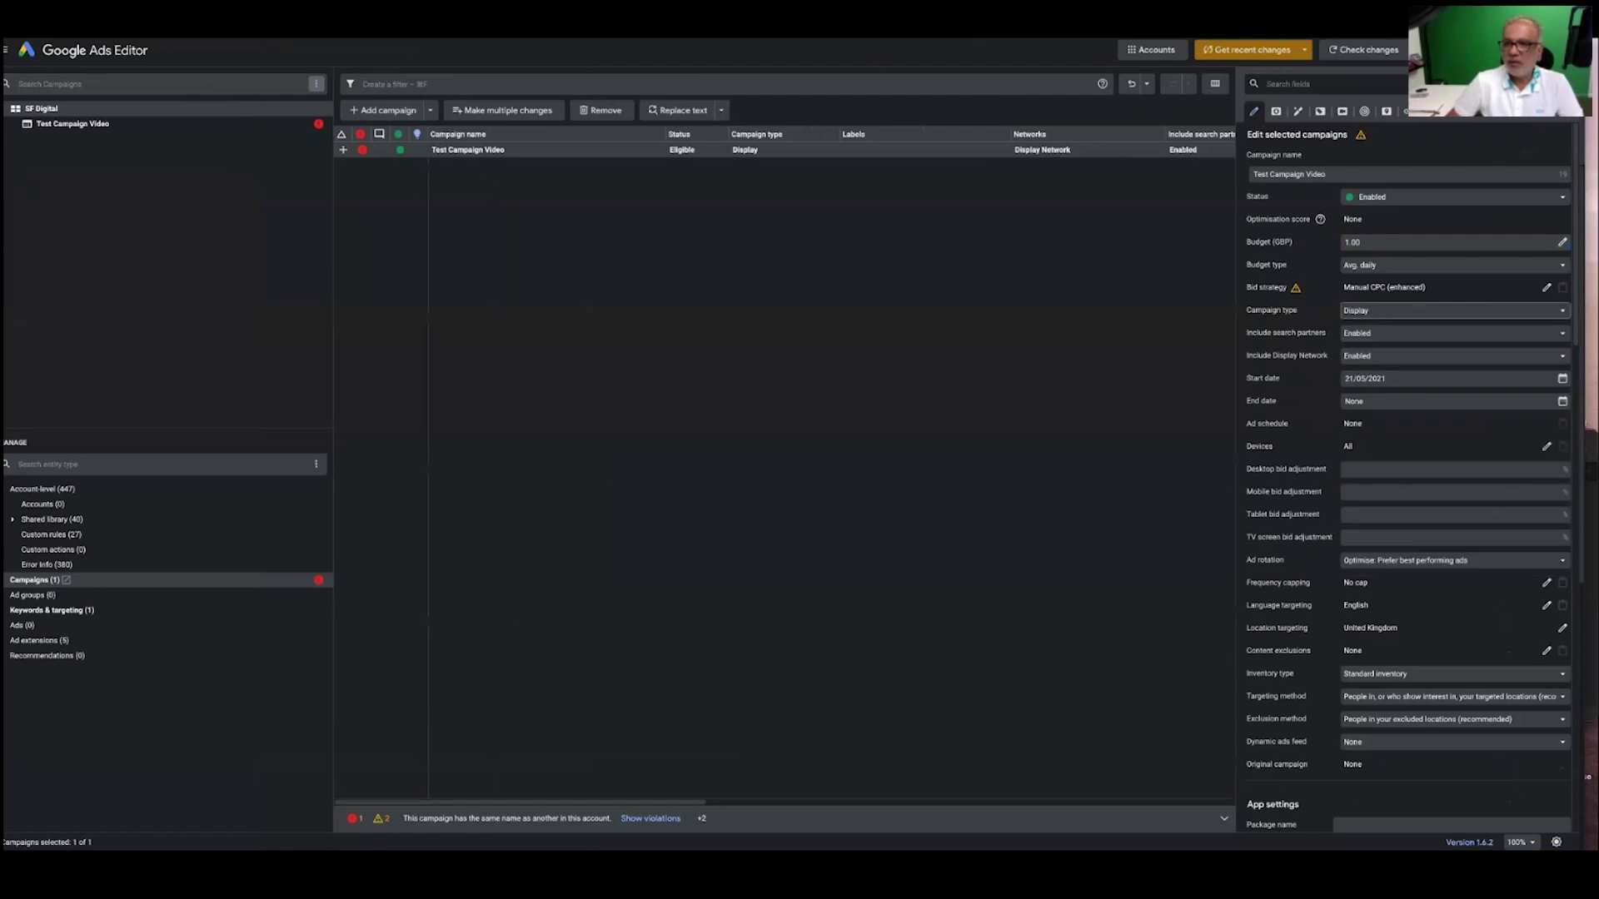
pyautogui.click(1382, 310)
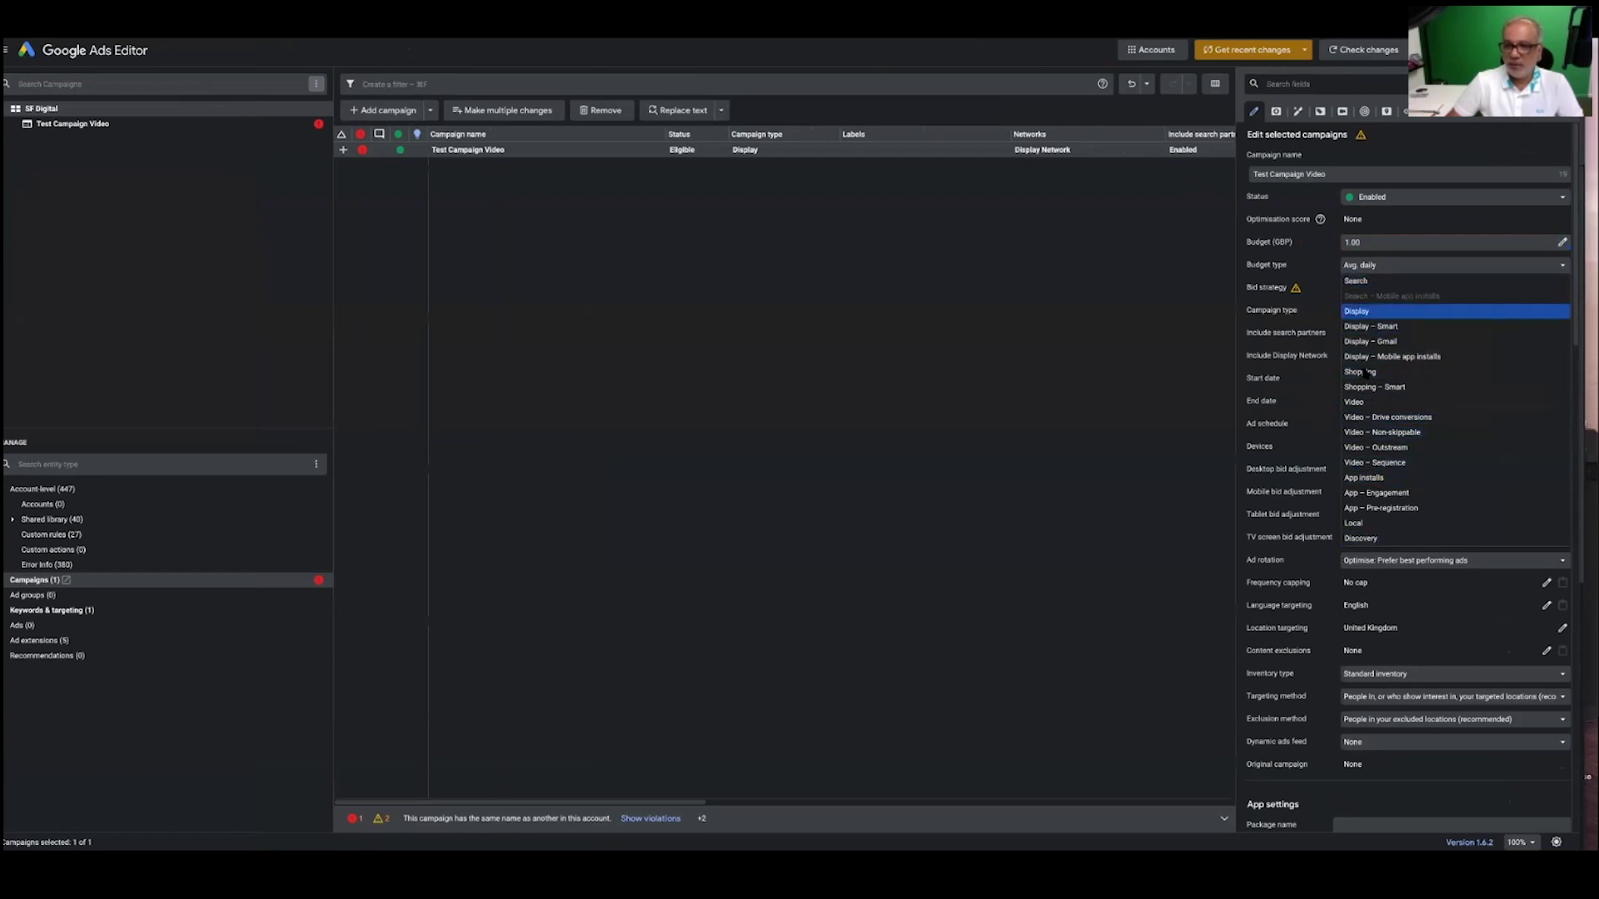
pyautogui.click(1191, 306)
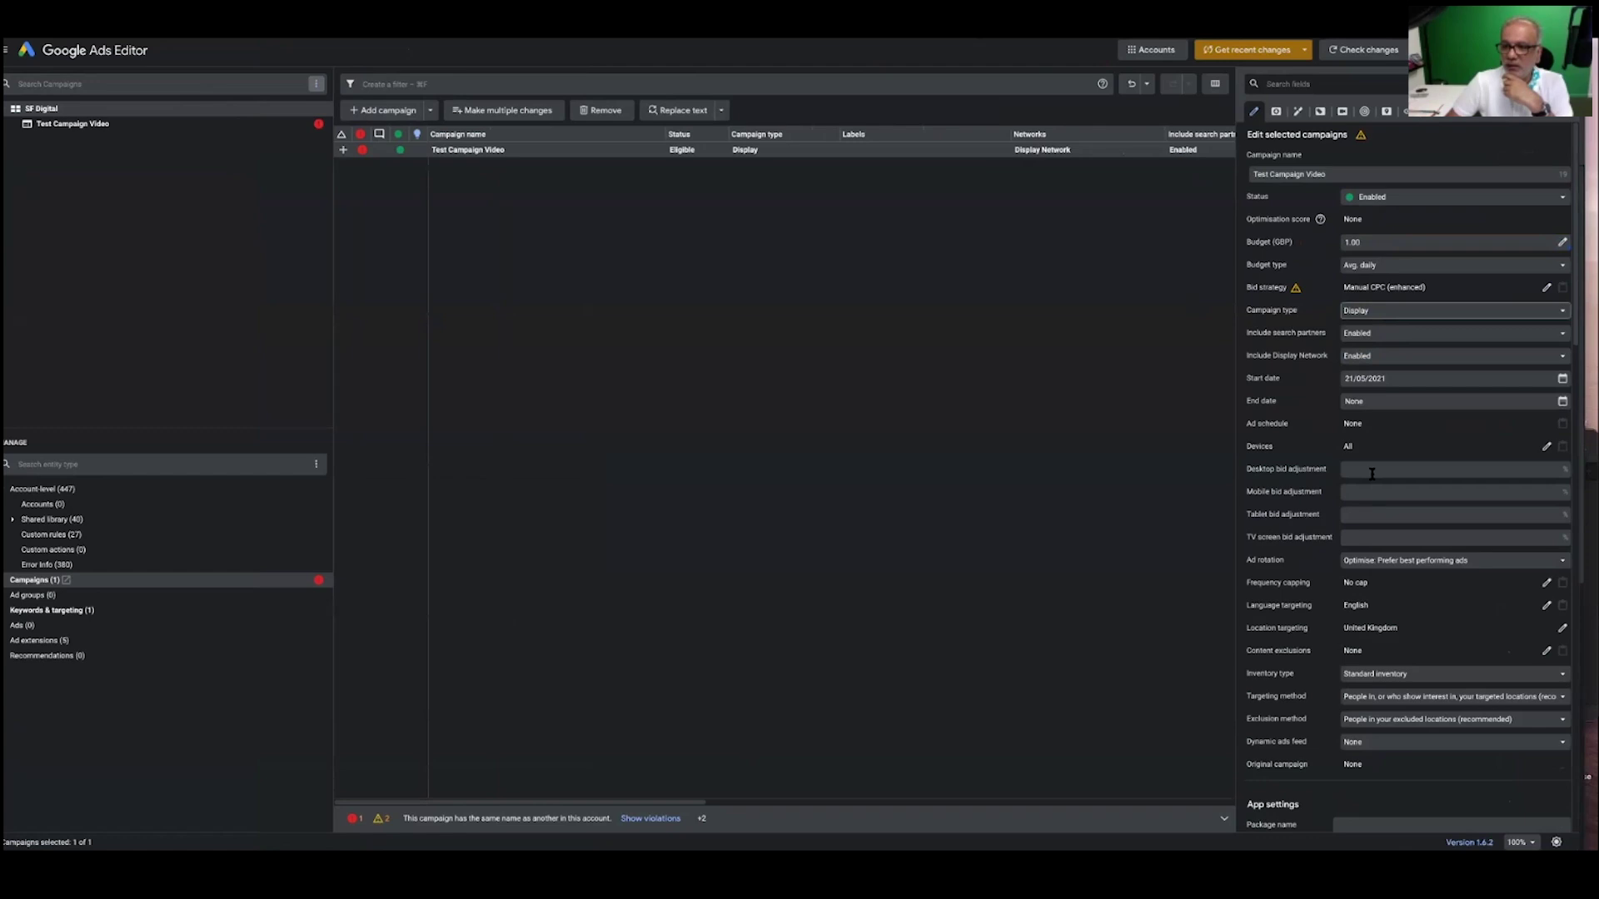
# - Set the campaign's location targeting method to People in or regularly in your targeted locations and review its remaining settings
pyautogui.scroll(-5, 1372, 473)
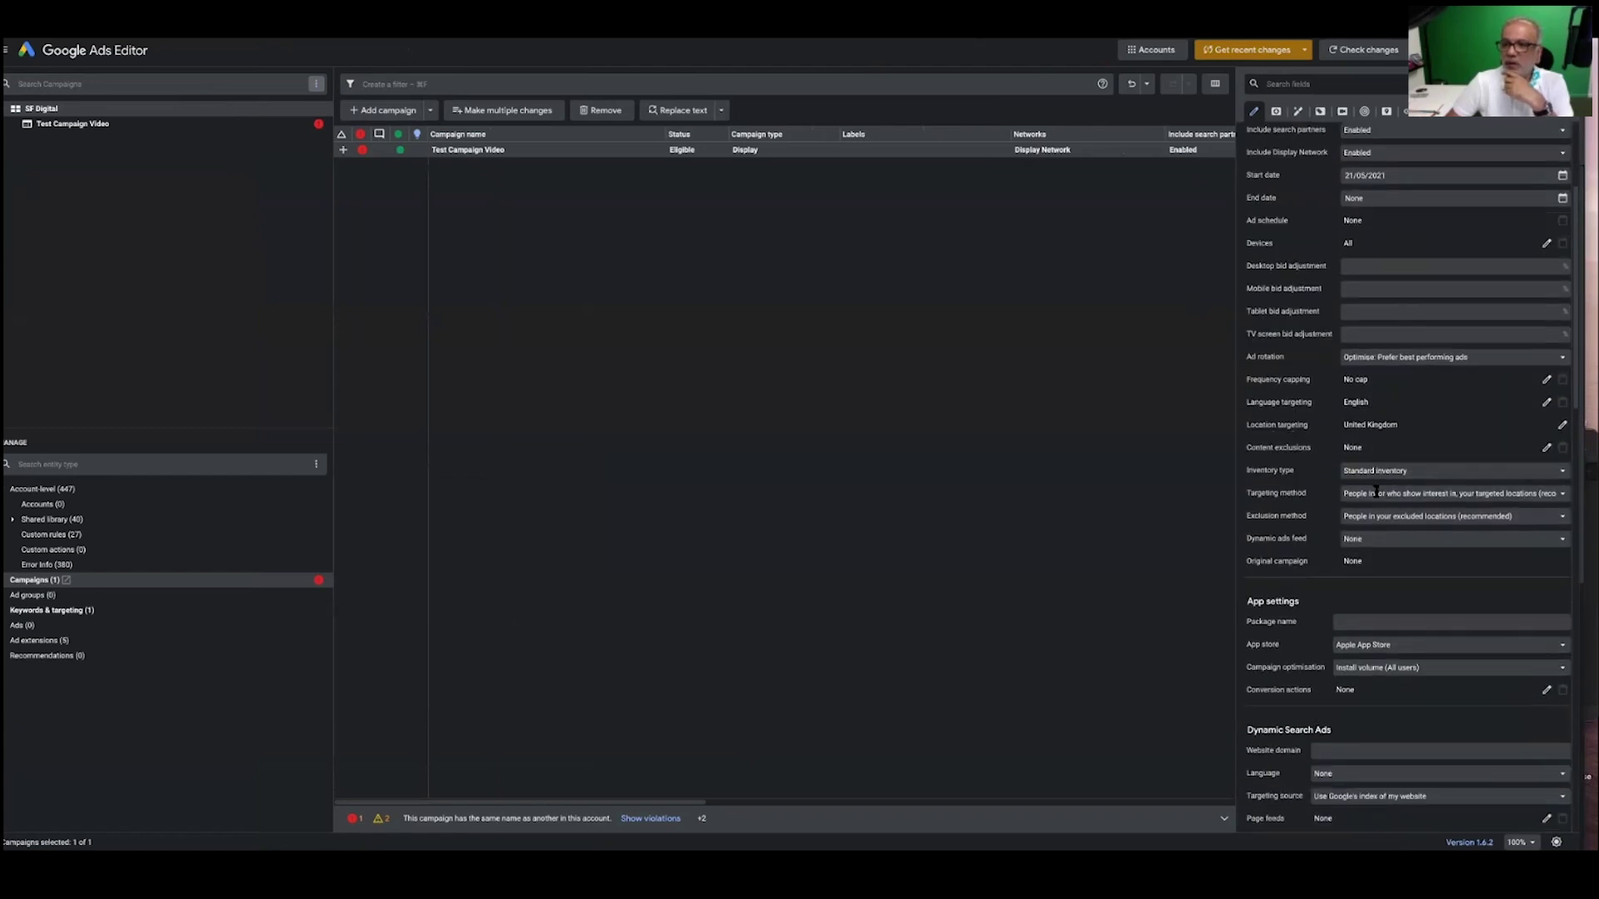
pyautogui.scroll(-1, 1375, 491)
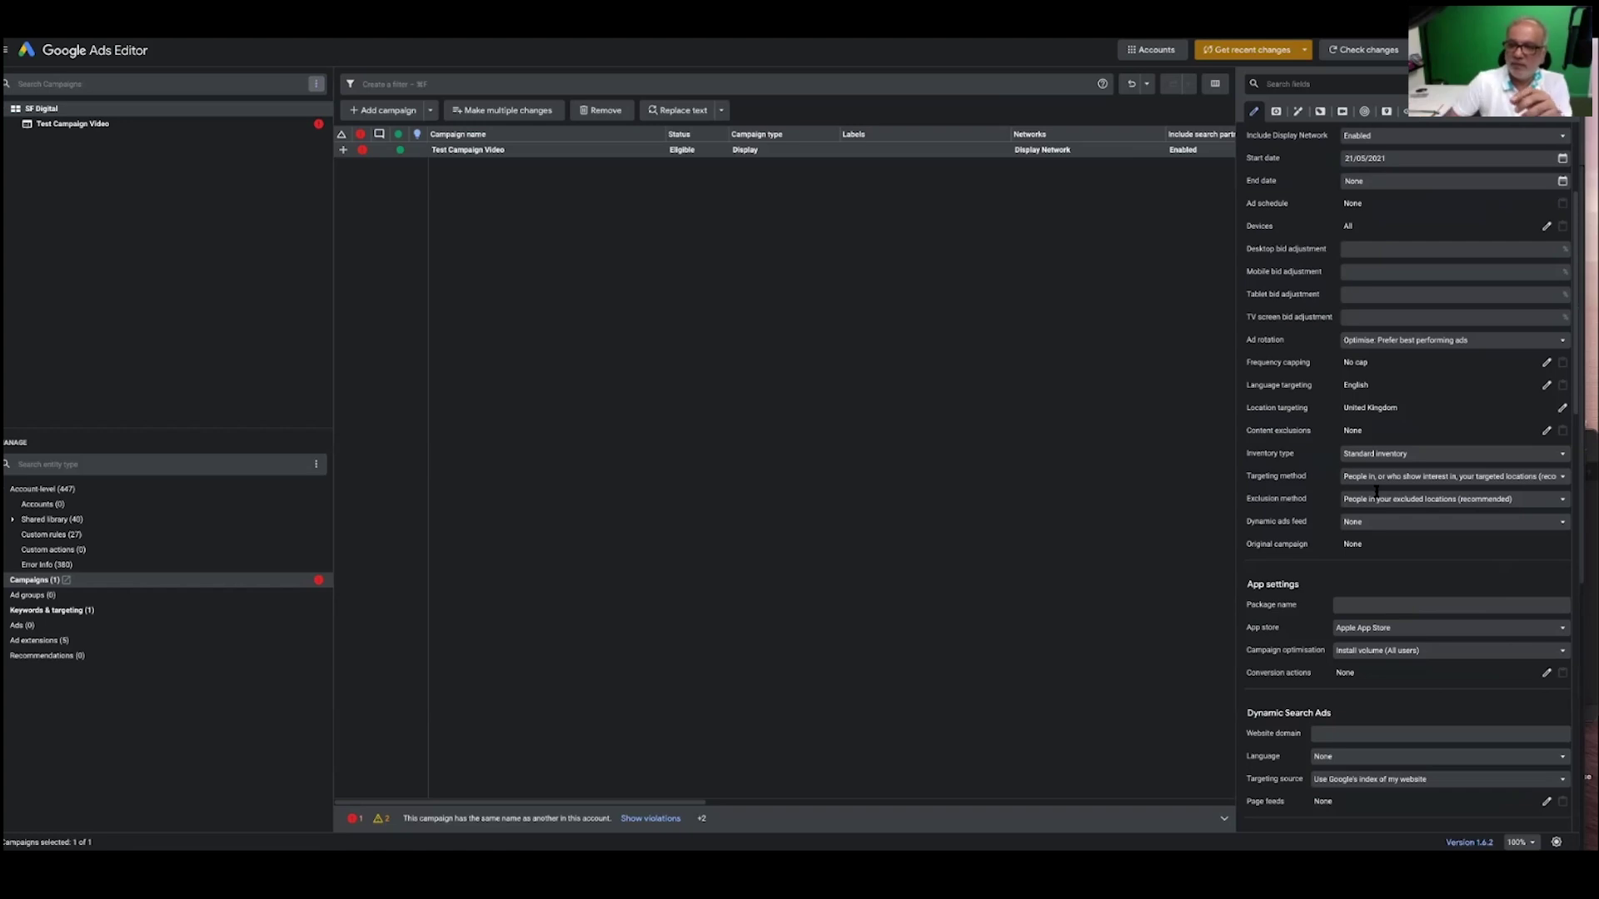
pyautogui.scroll(5, 1376, 491)
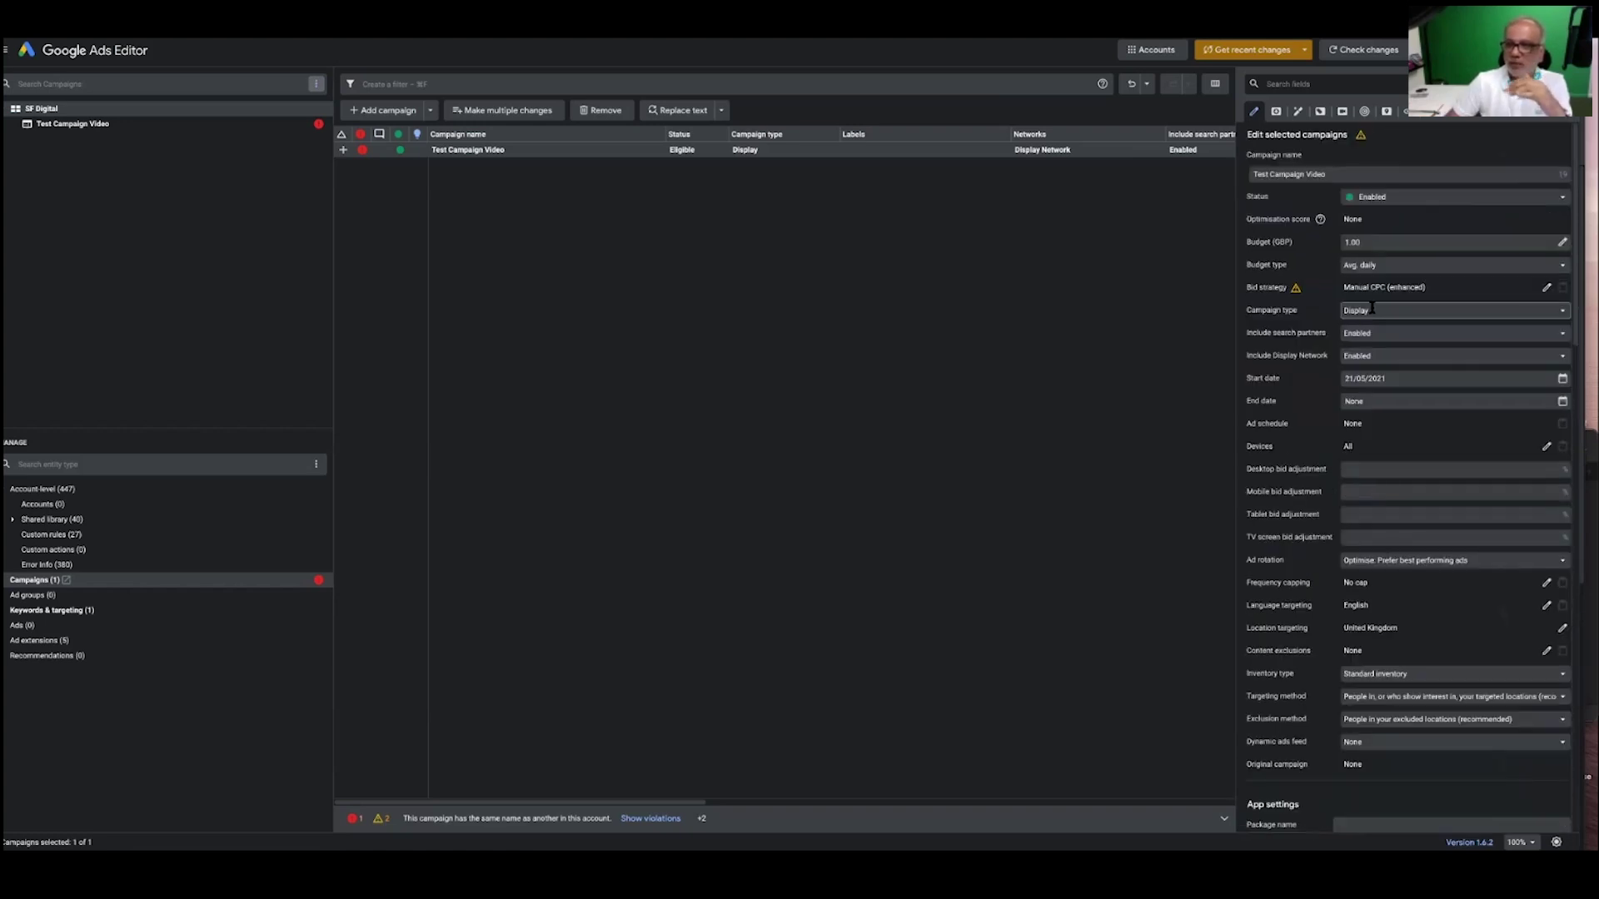
pyautogui.scroll(-6, 1375, 479)
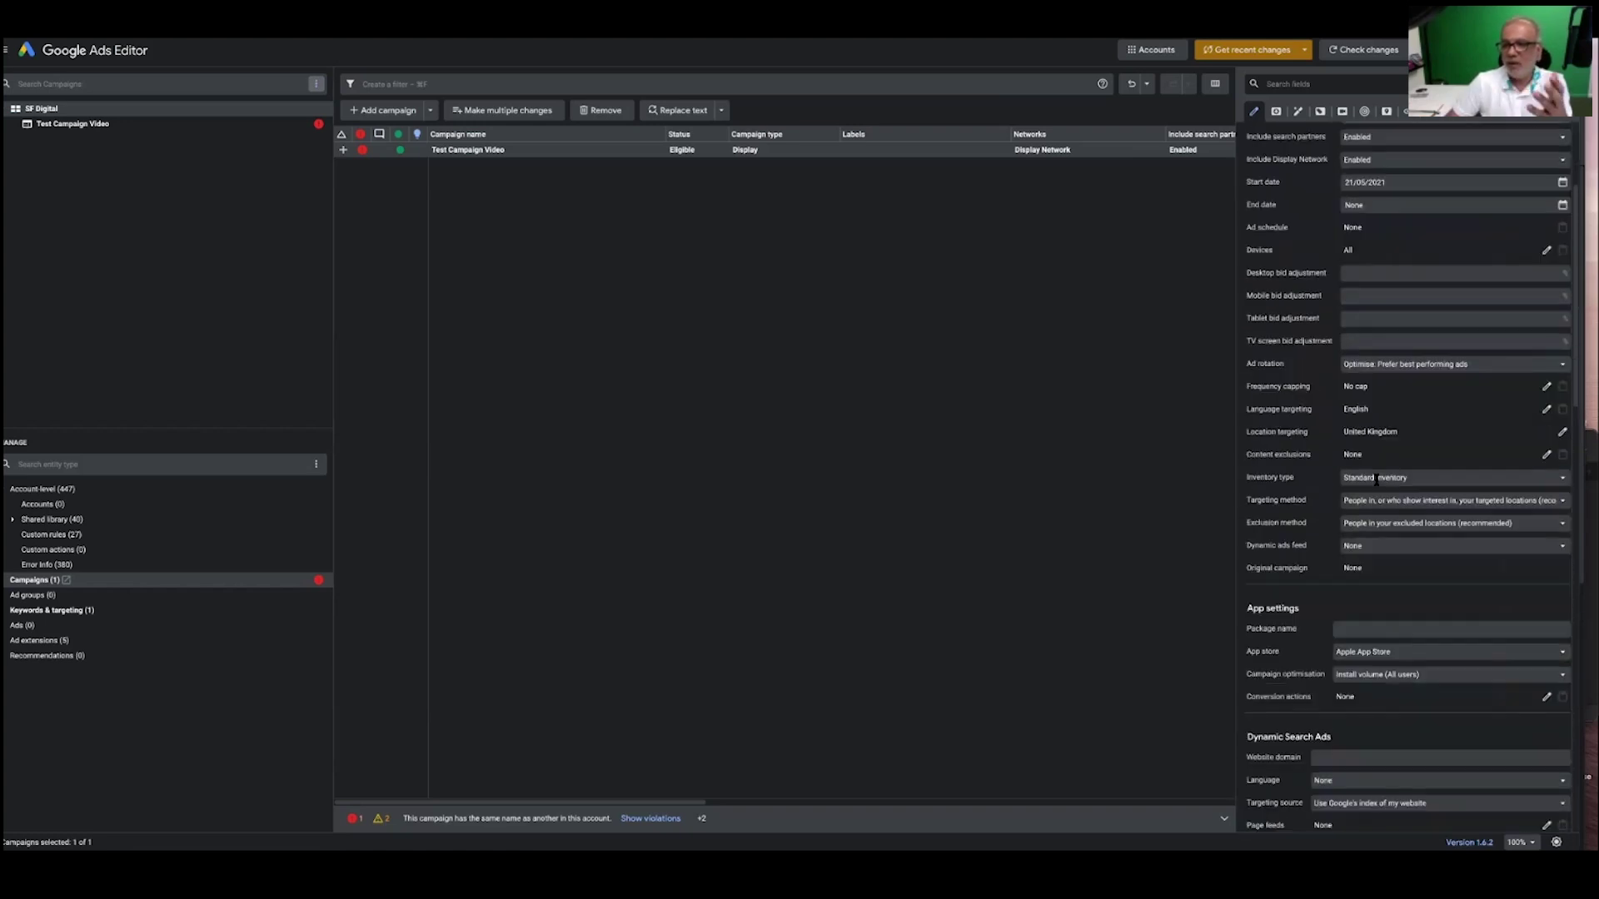
pyautogui.click(1448, 438)
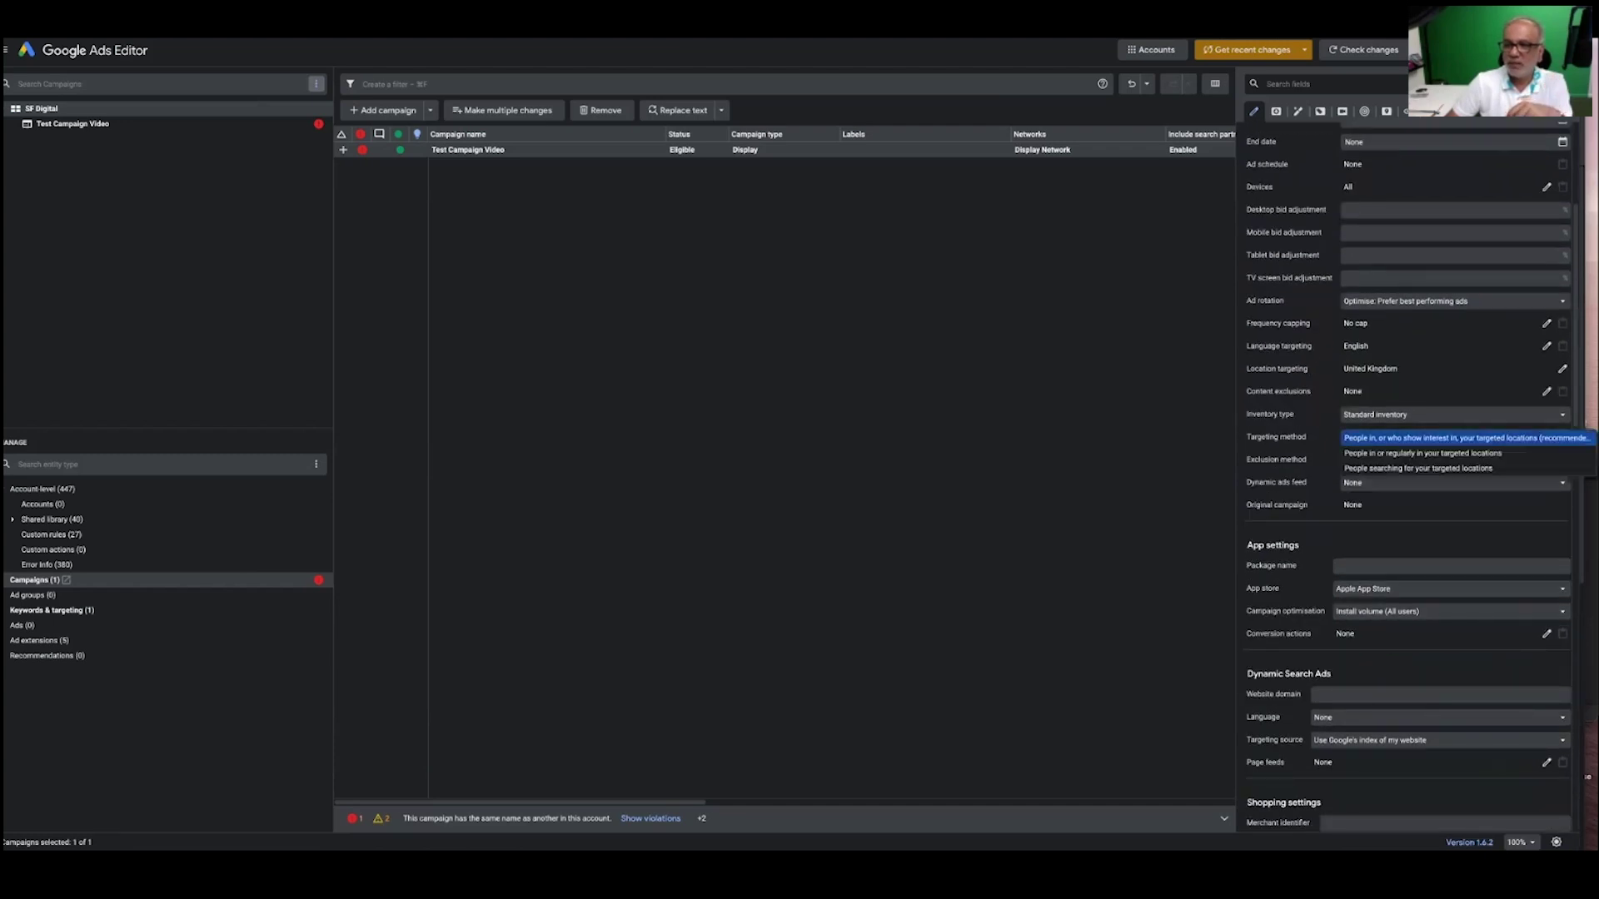
pyautogui.click(1415, 460)
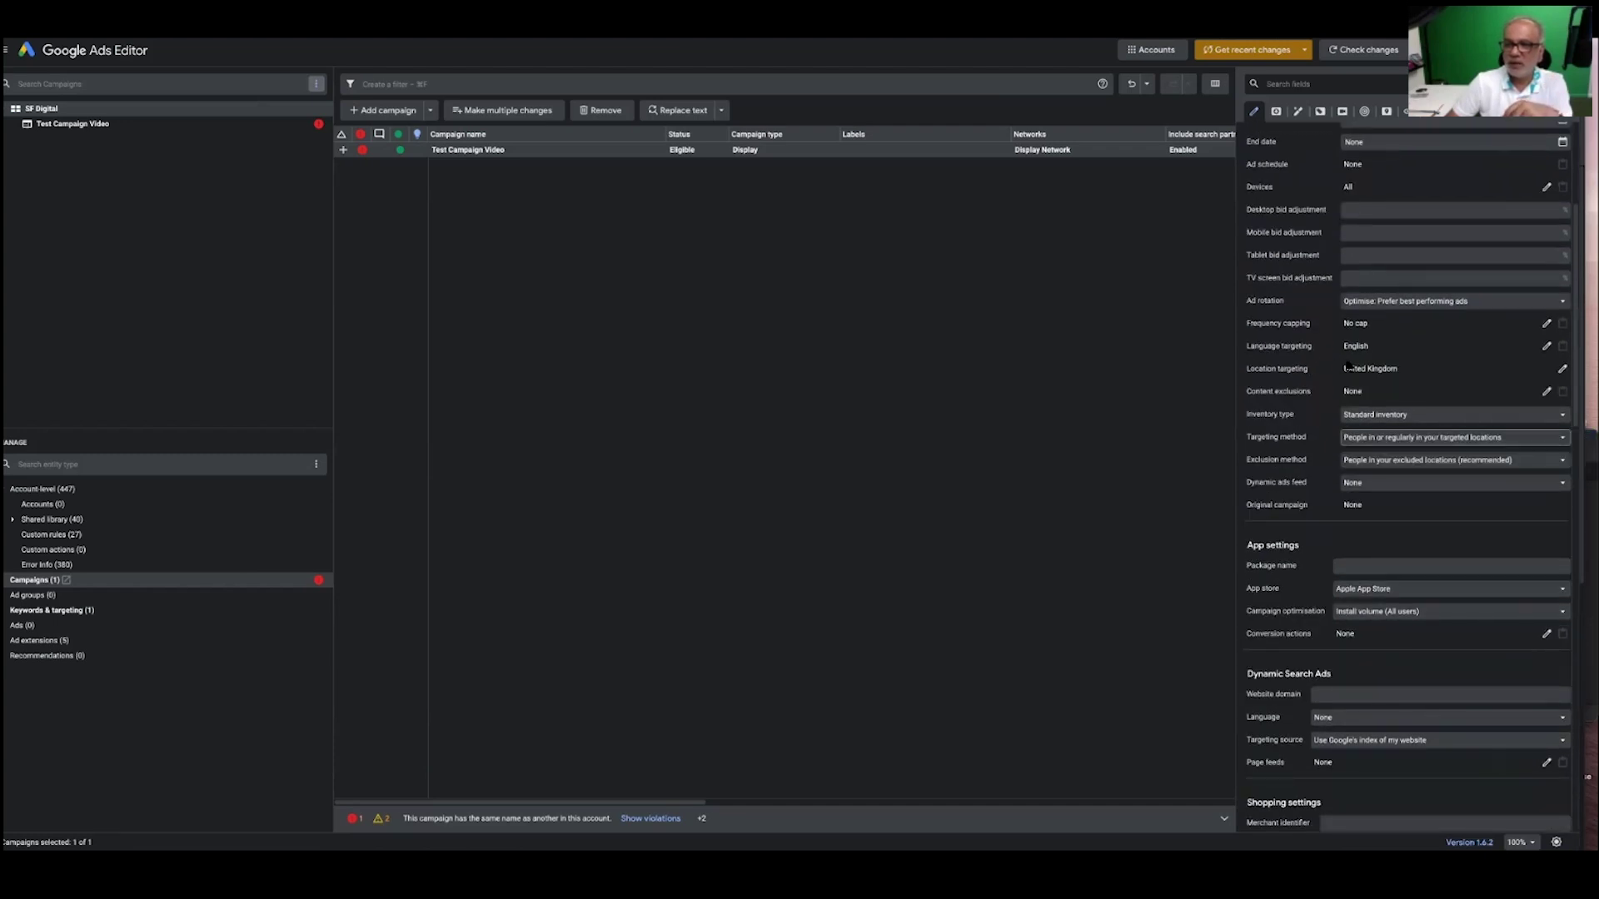
pyautogui.scroll(-13, 1407, 477)
pyautogui.scroll(20, 1407, 477)
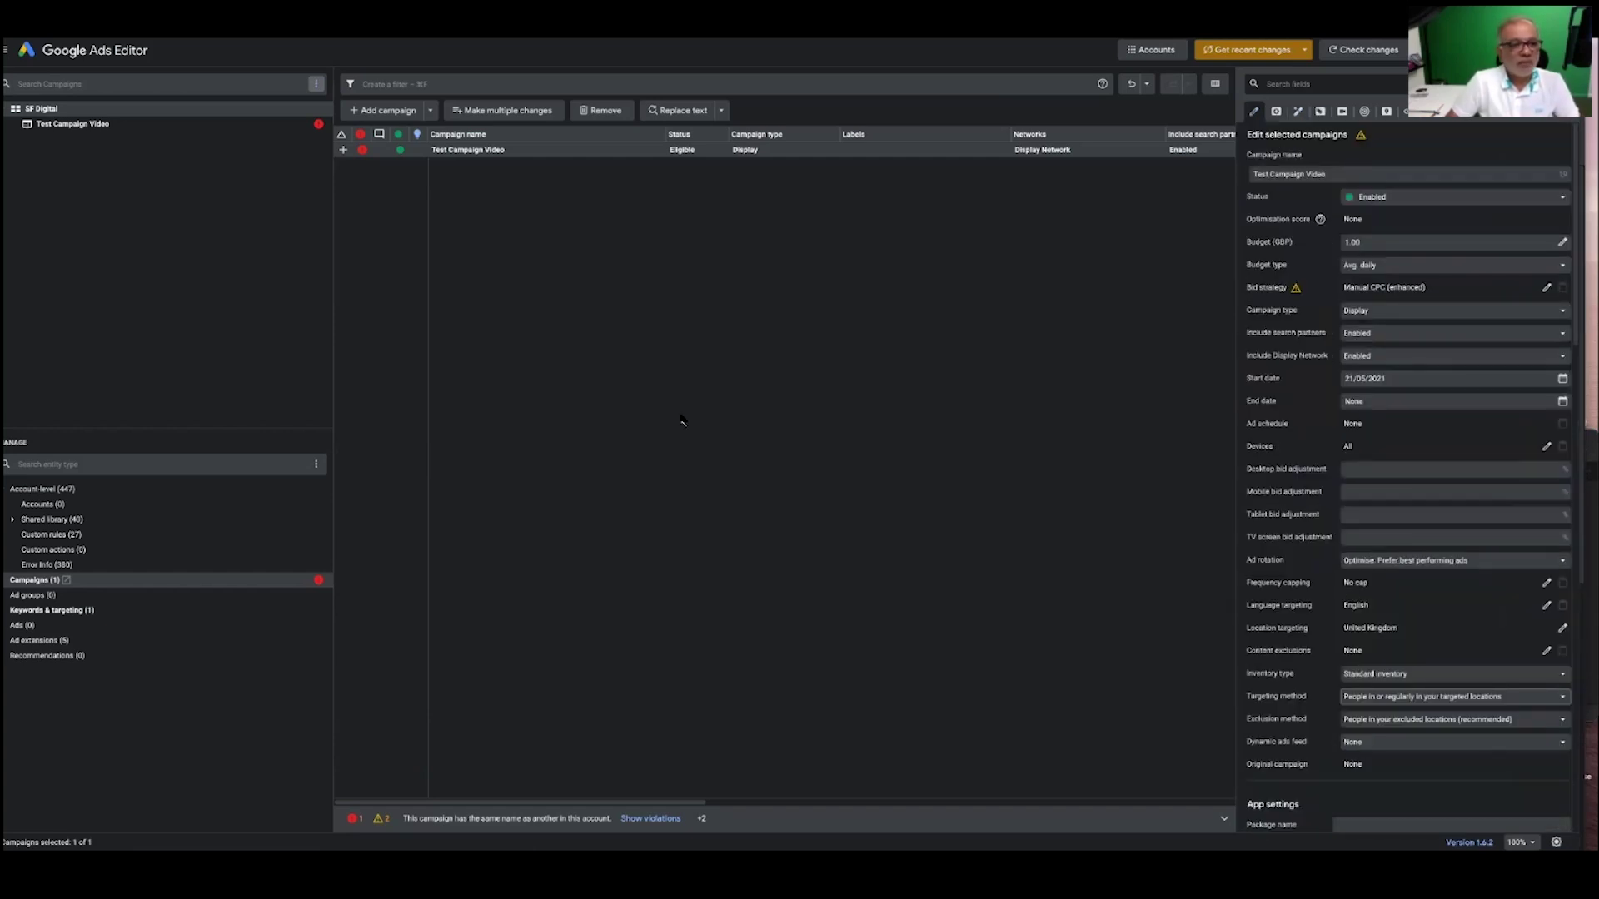
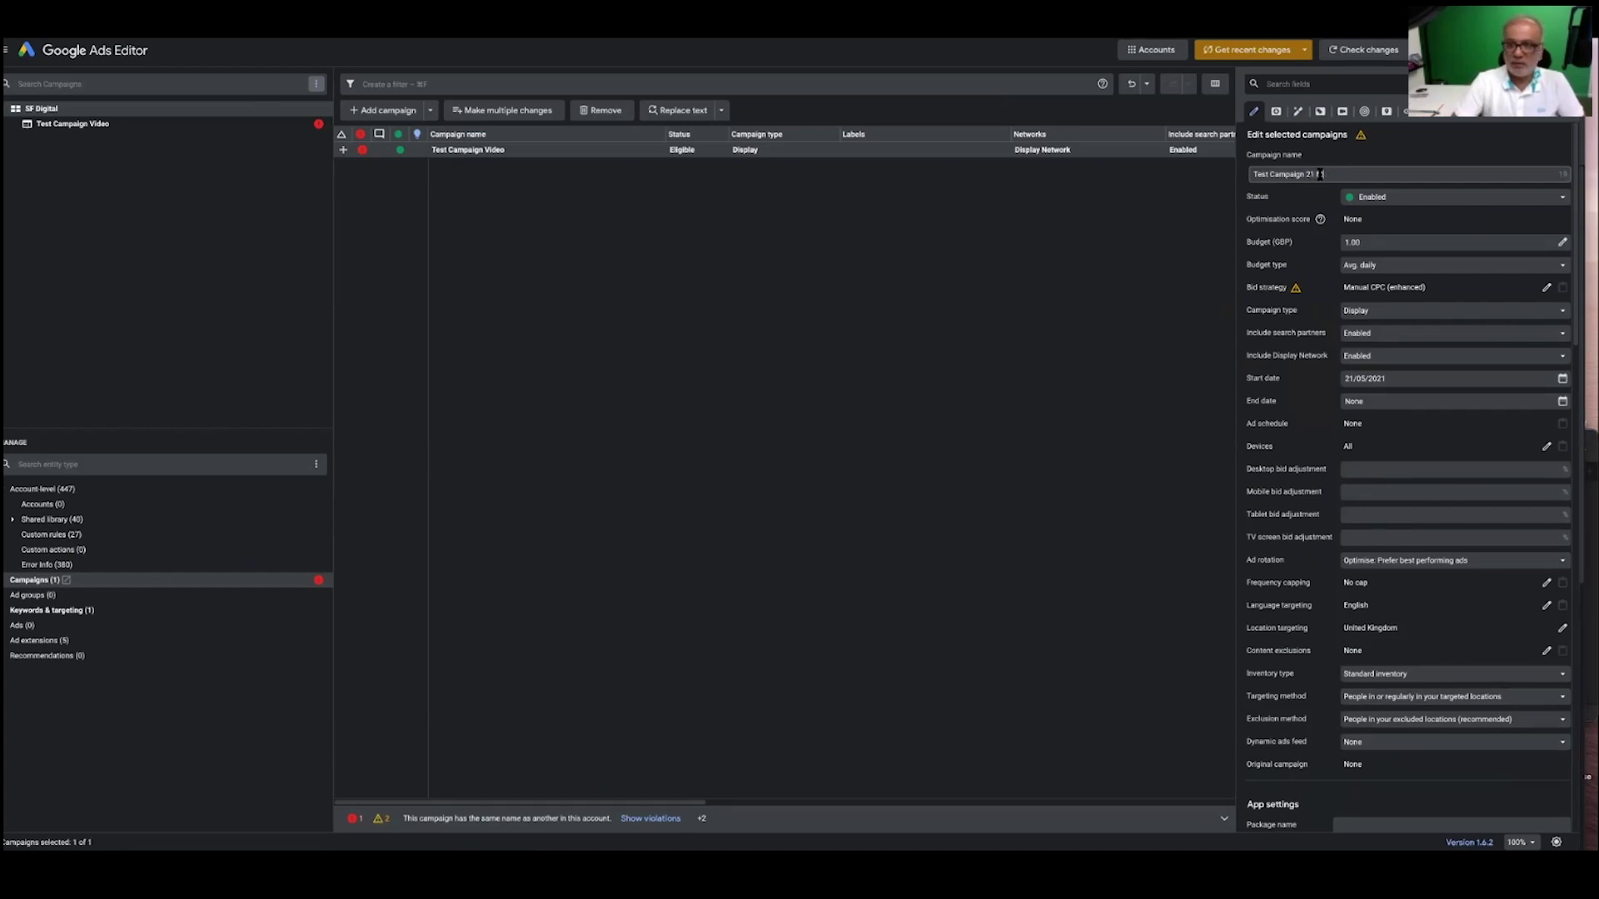
# - Copy the campaign name Test Campaign 21 May and fill it down the spreadsheet's Campaign column in place of the old name
pyautogui.hotkey('ctrl', 'a')
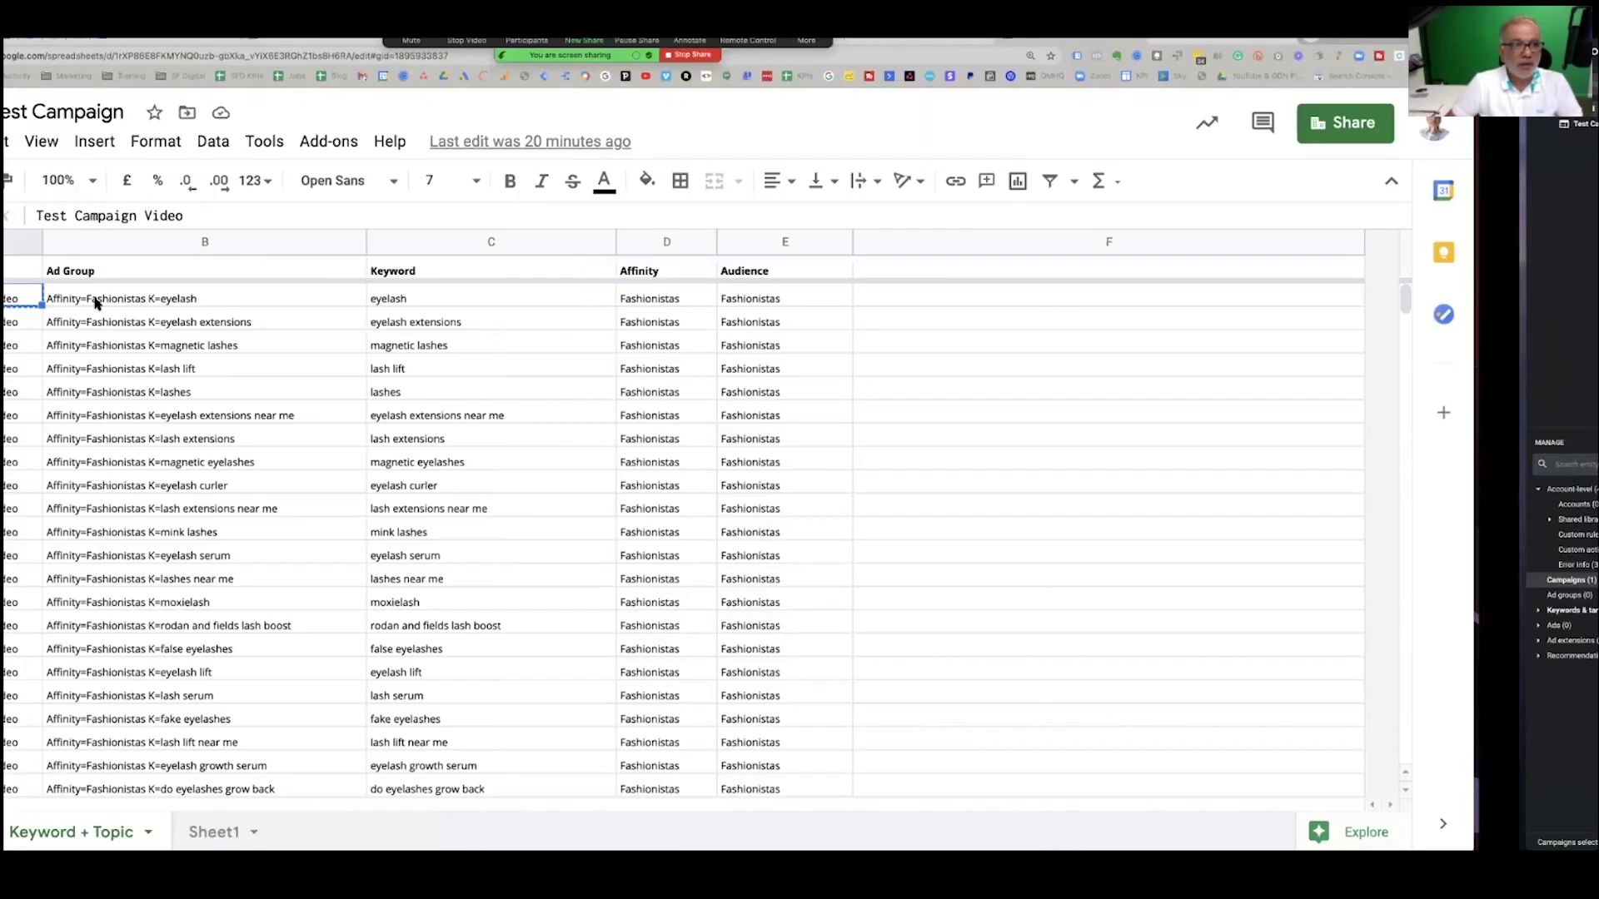
pyautogui.click(102, 243)
pyautogui.hotkey('shift', 'Down')
pyautogui.hotkey('shift', 'Down')
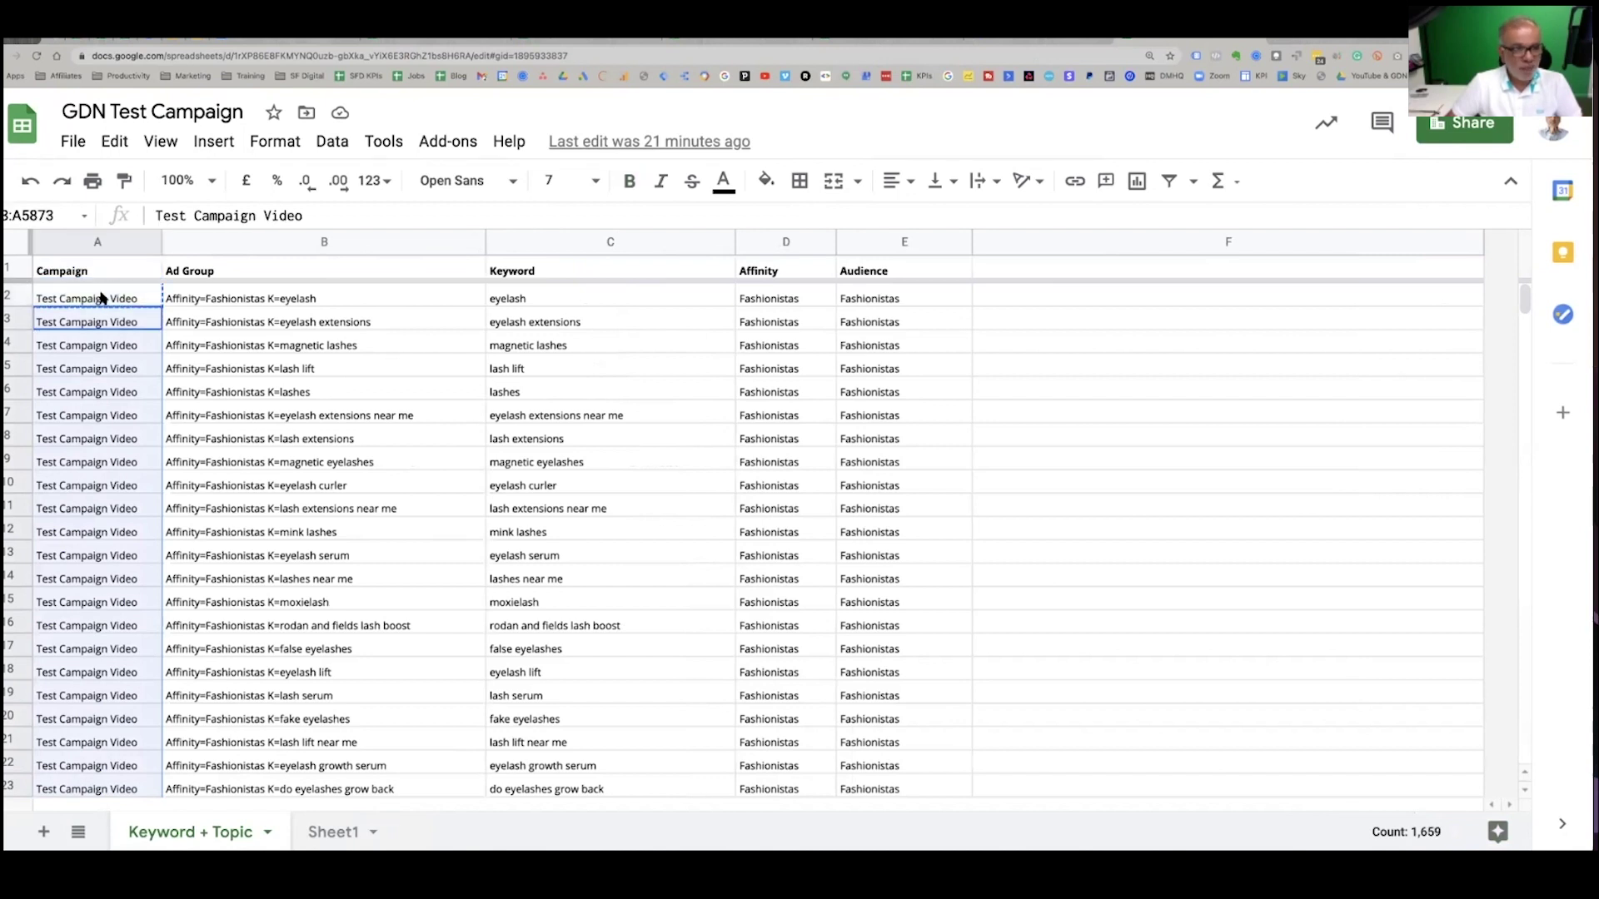
pyautogui.press('Delete')
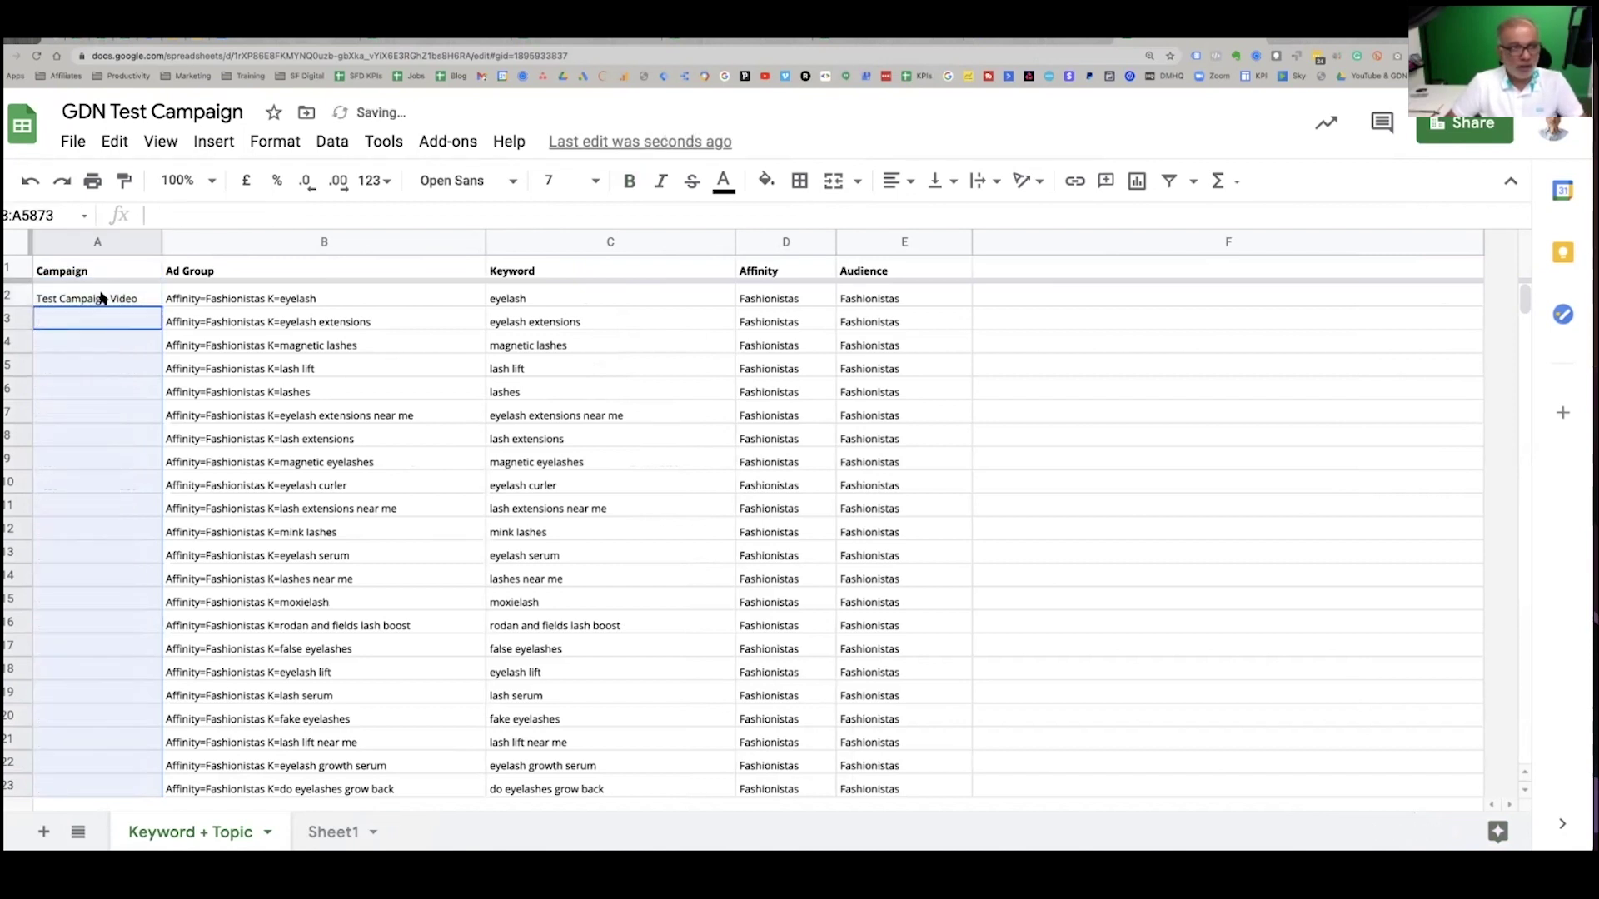
pyautogui.doubleClick(163, 304)
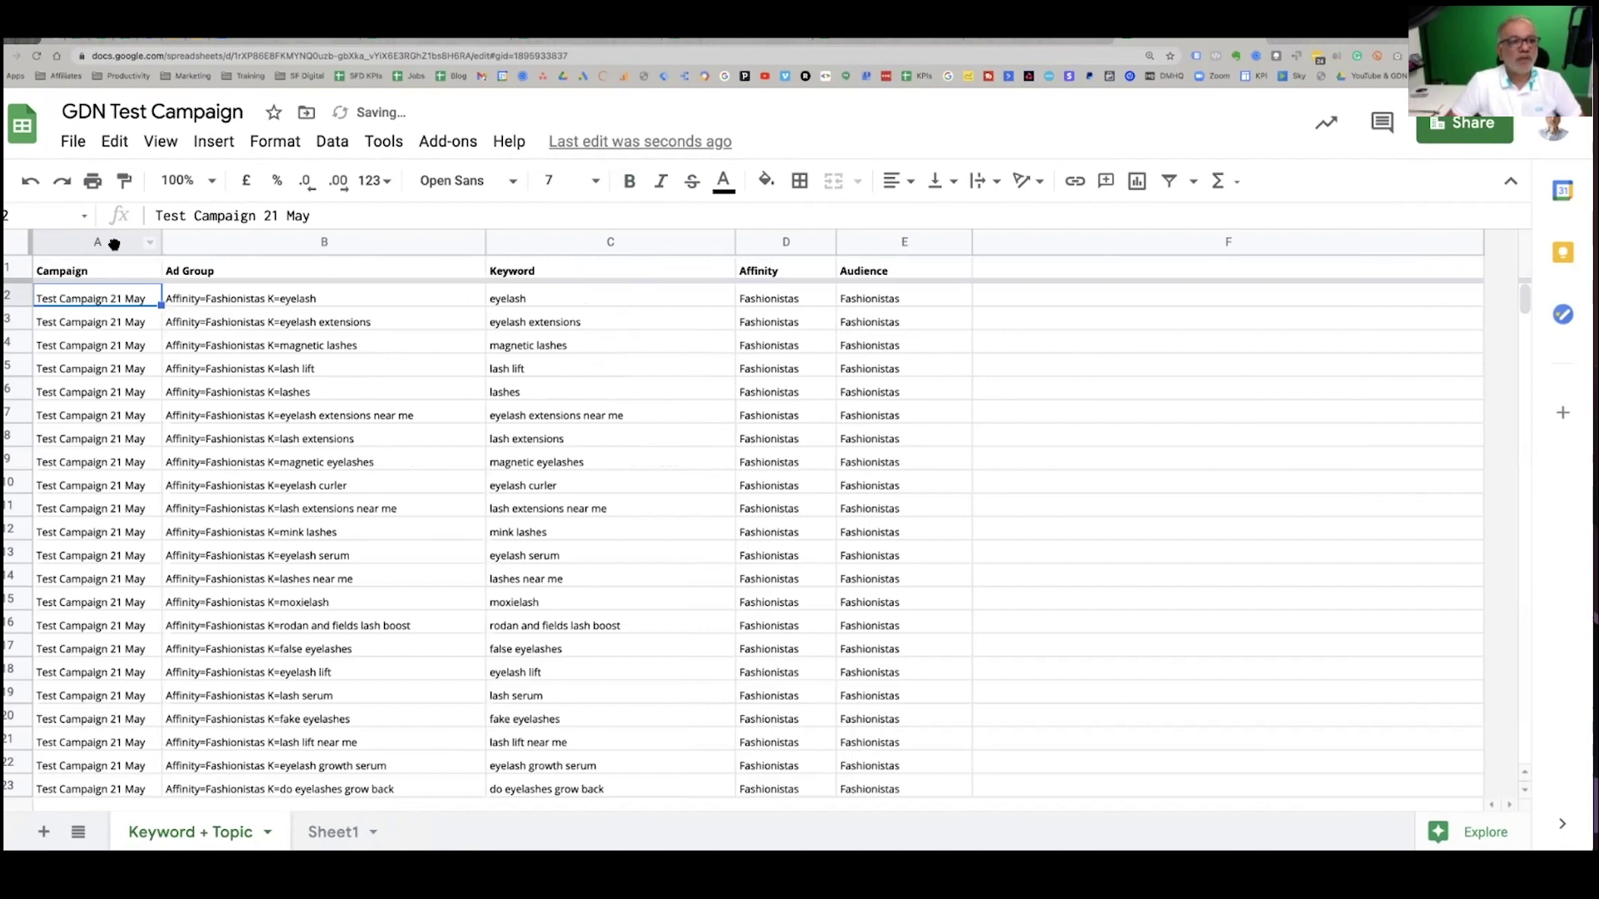
# - Copy spreadsheet columns A to E, from Campaign to Audience, and switch to Google Ads Editor
pyautogui.click(114, 244)
pyautogui.keyDown('shift'); pyautogui.click(890, 244); pyautogui.keyUp('shift')
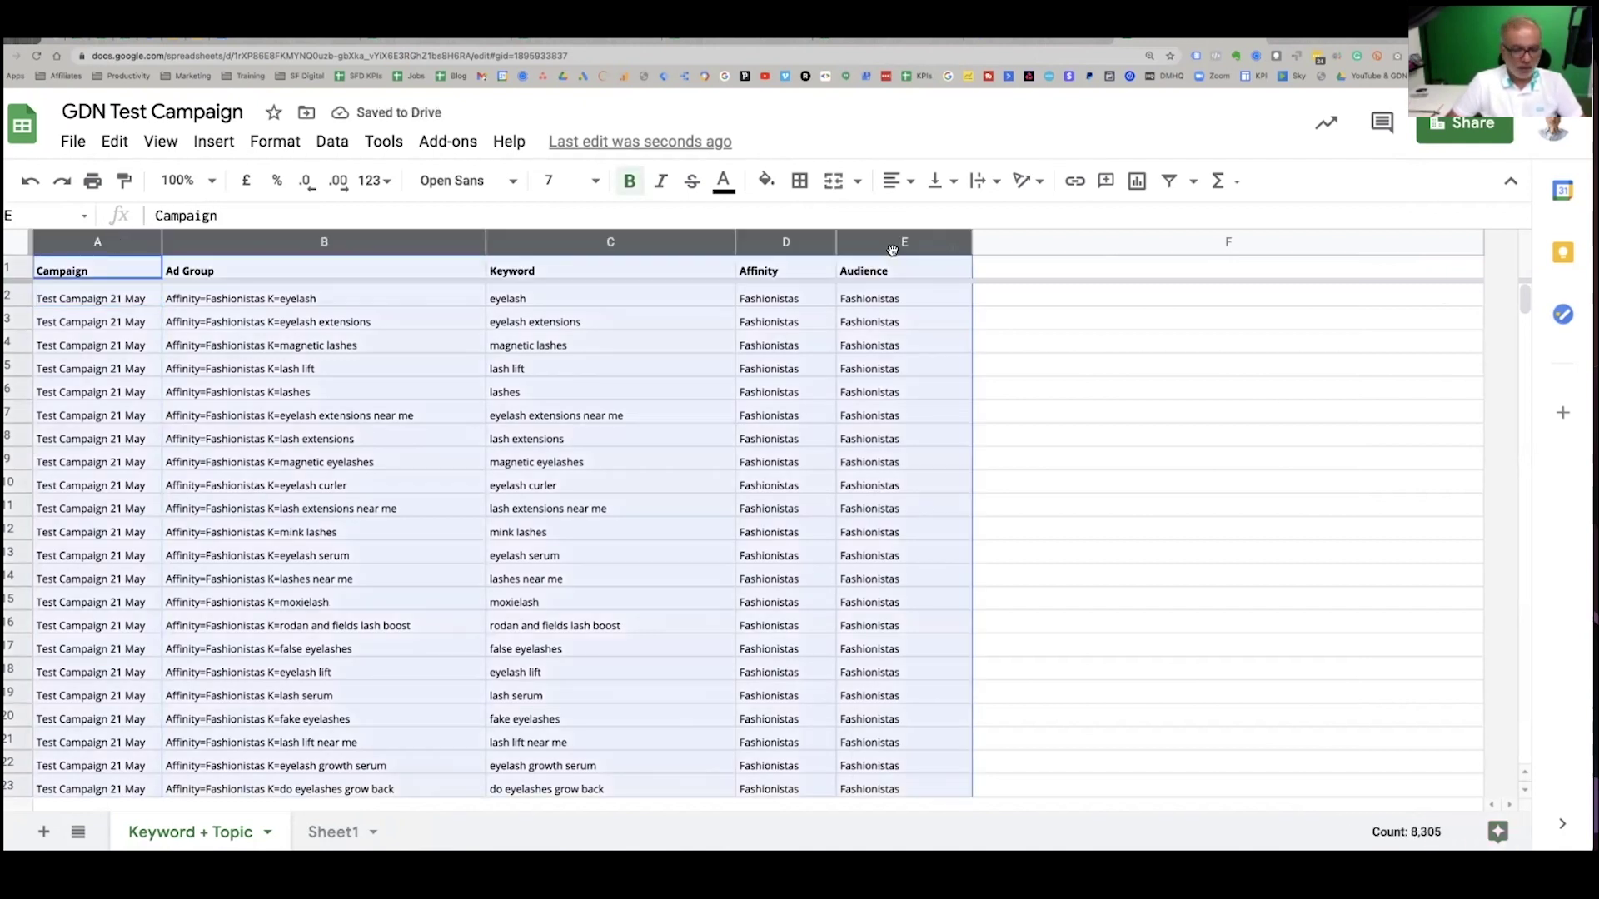
pyautogui.press('super+Tab')
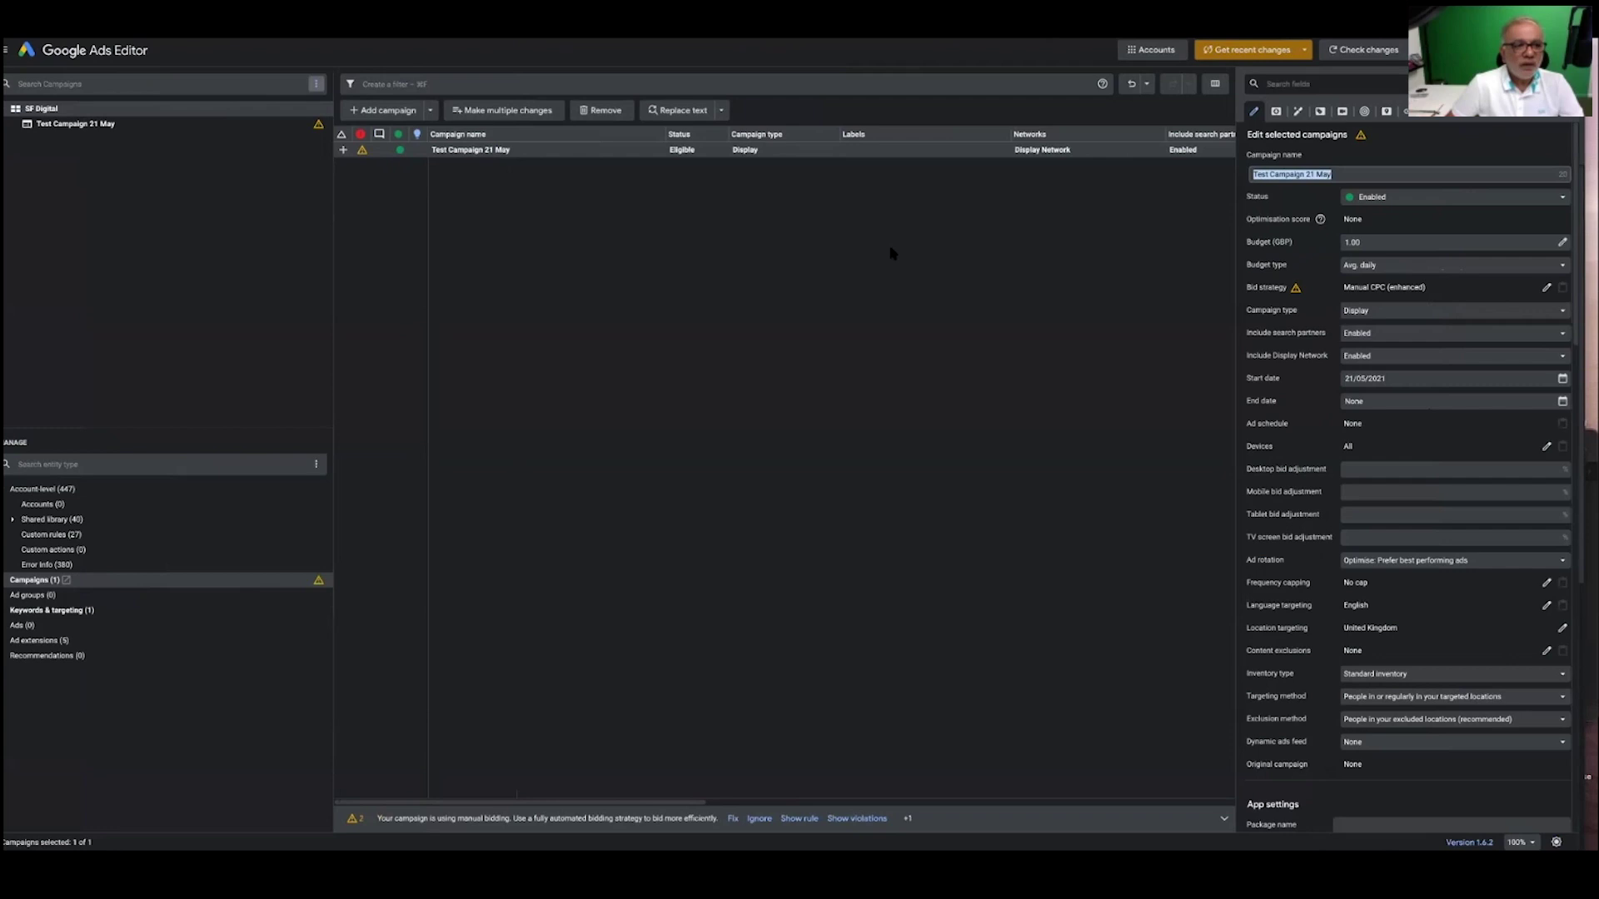
# - Bulk-add the copied rows as ad groups, taking the destinations from the data's own columns, and keep the proposed changes
pyautogui.click(164, 594)
pyautogui.click(490, 110)
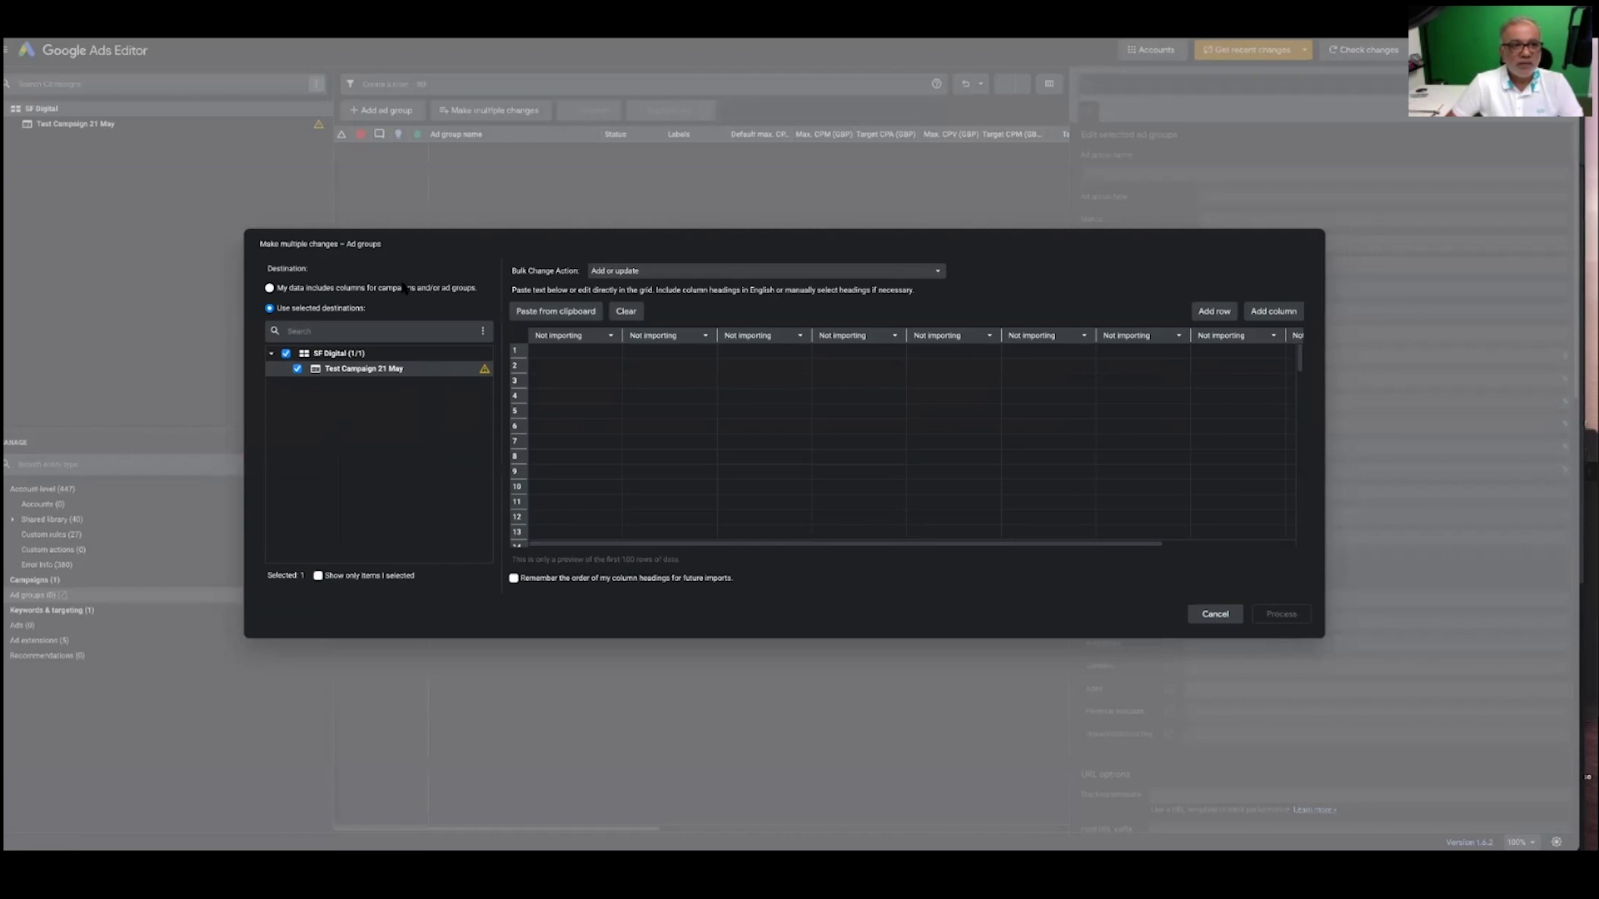
pyautogui.click(406, 288)
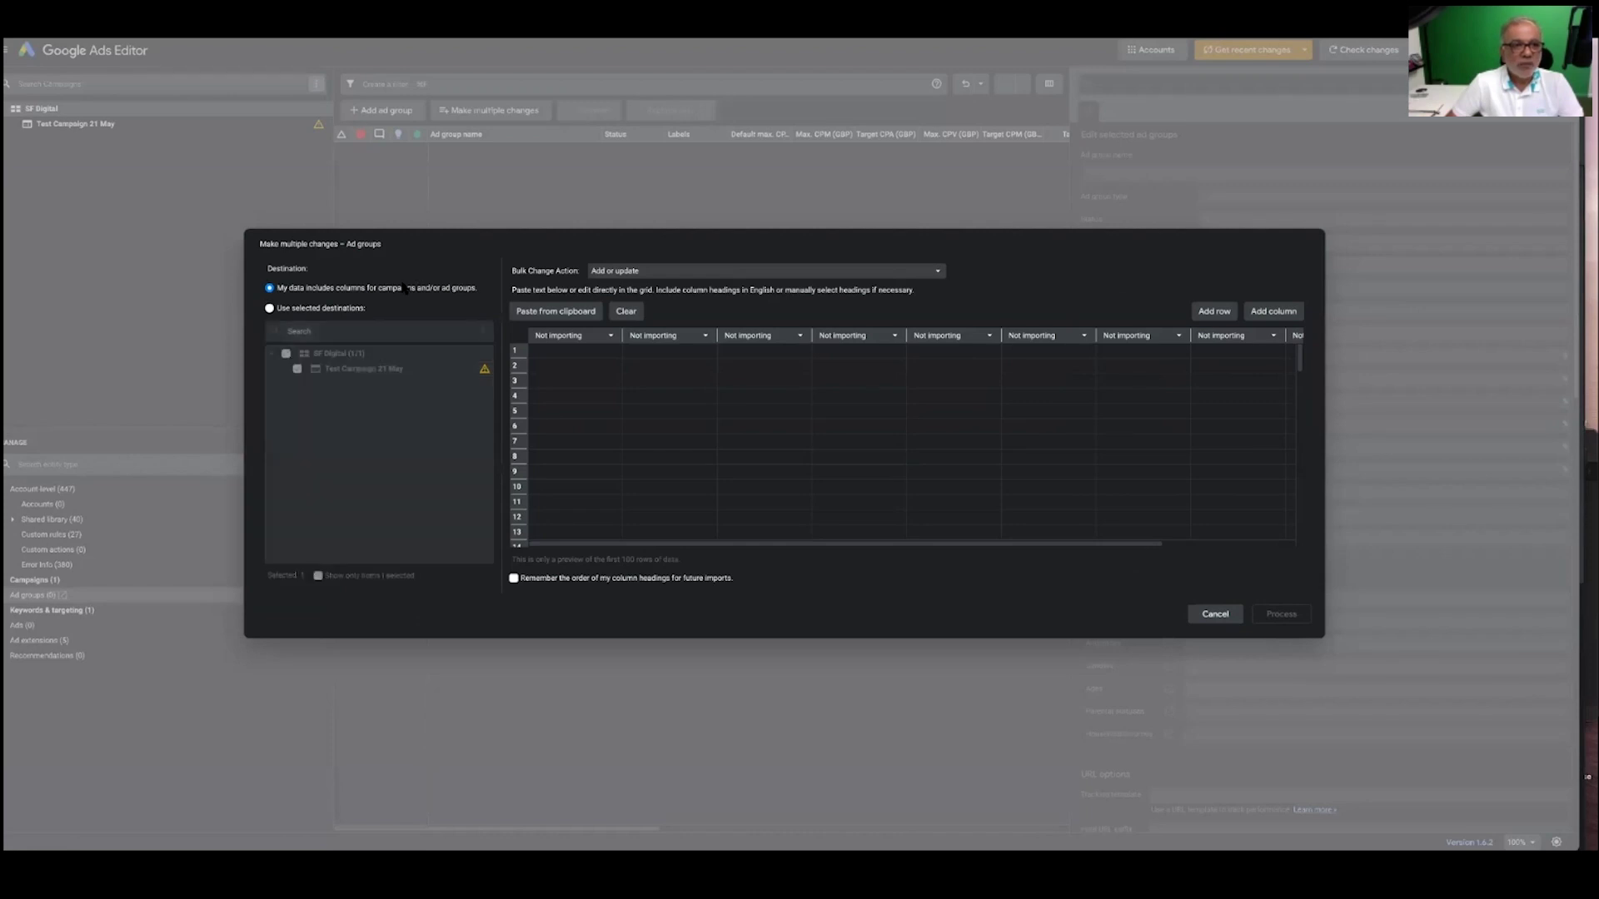
pyautogui.click(553, 311)
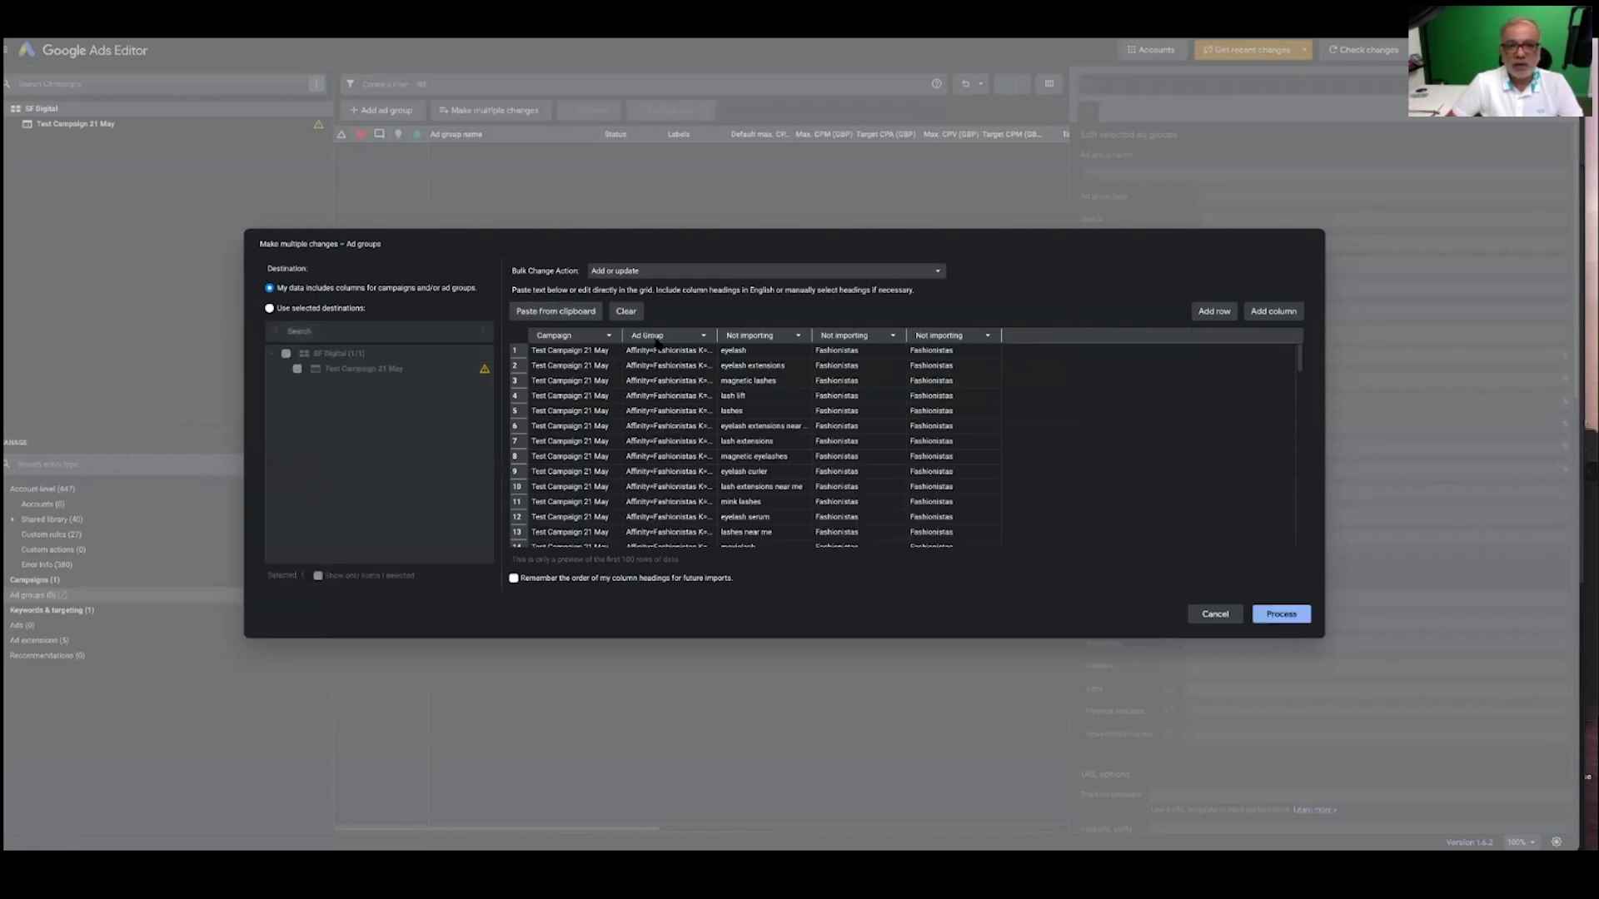
pyautogui.click(1280, 615)
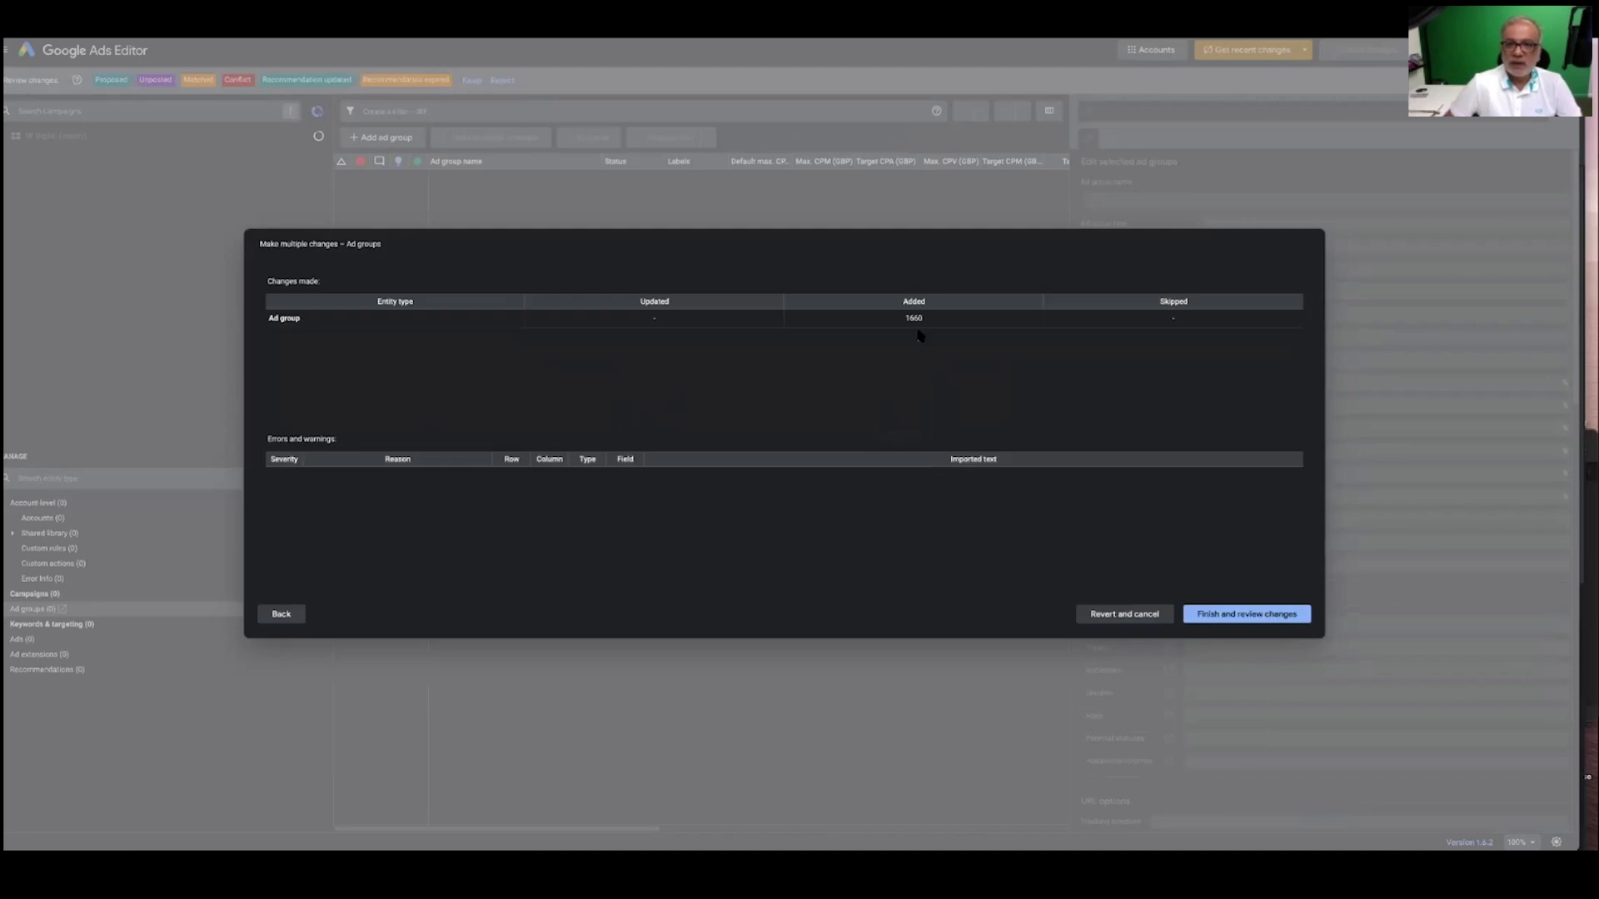
pyautogui.click(1259, 614)
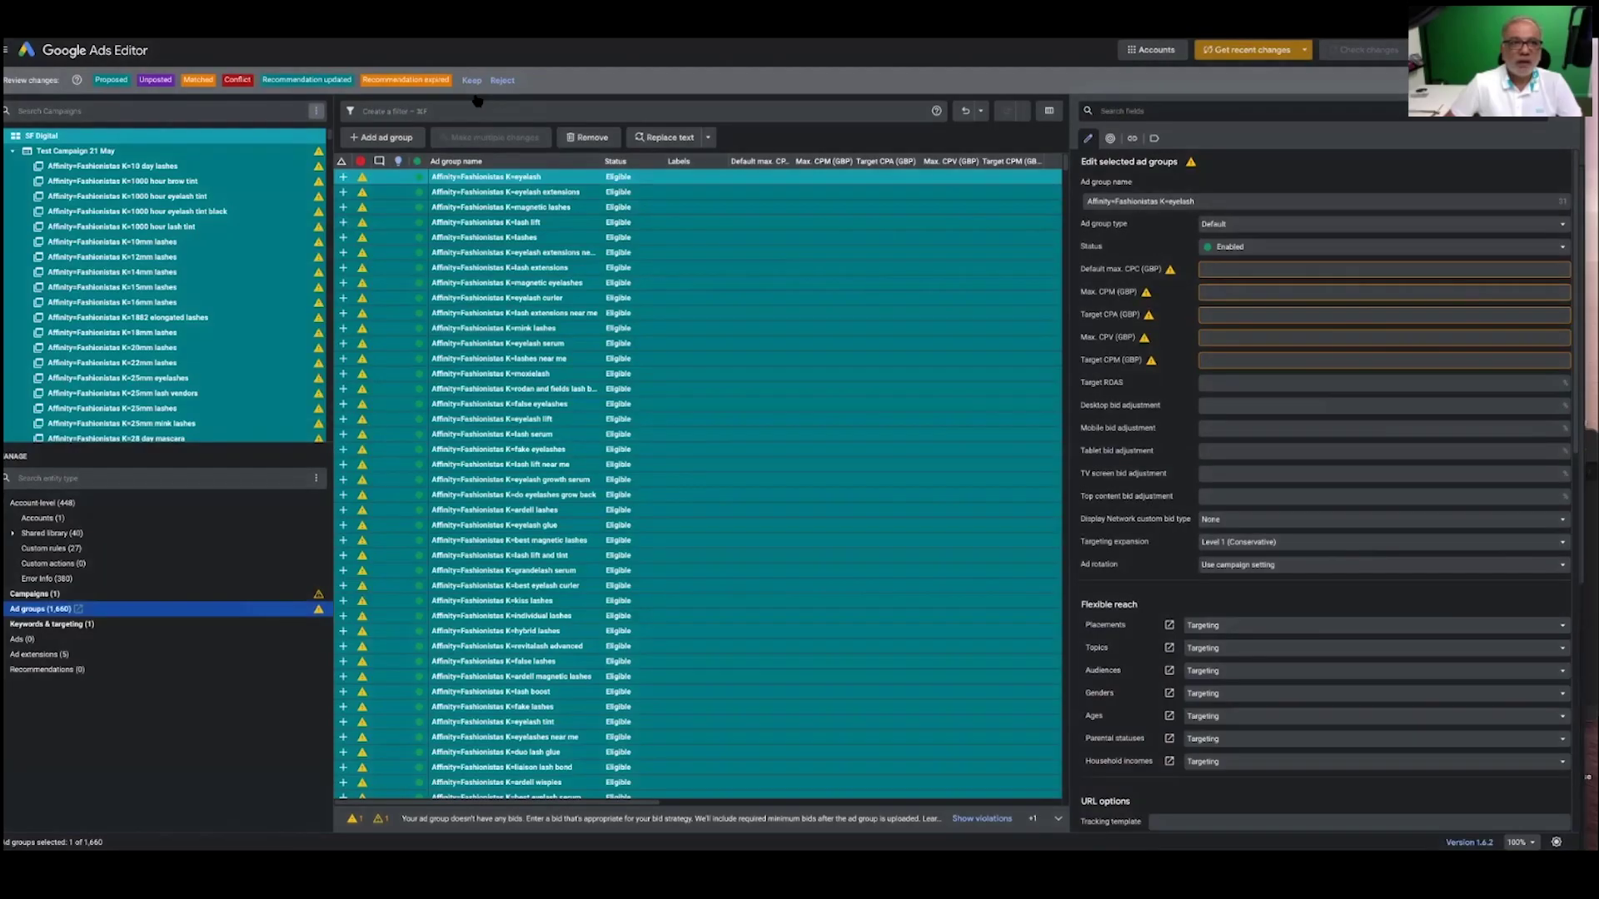
pyautogui.click(471, 83)
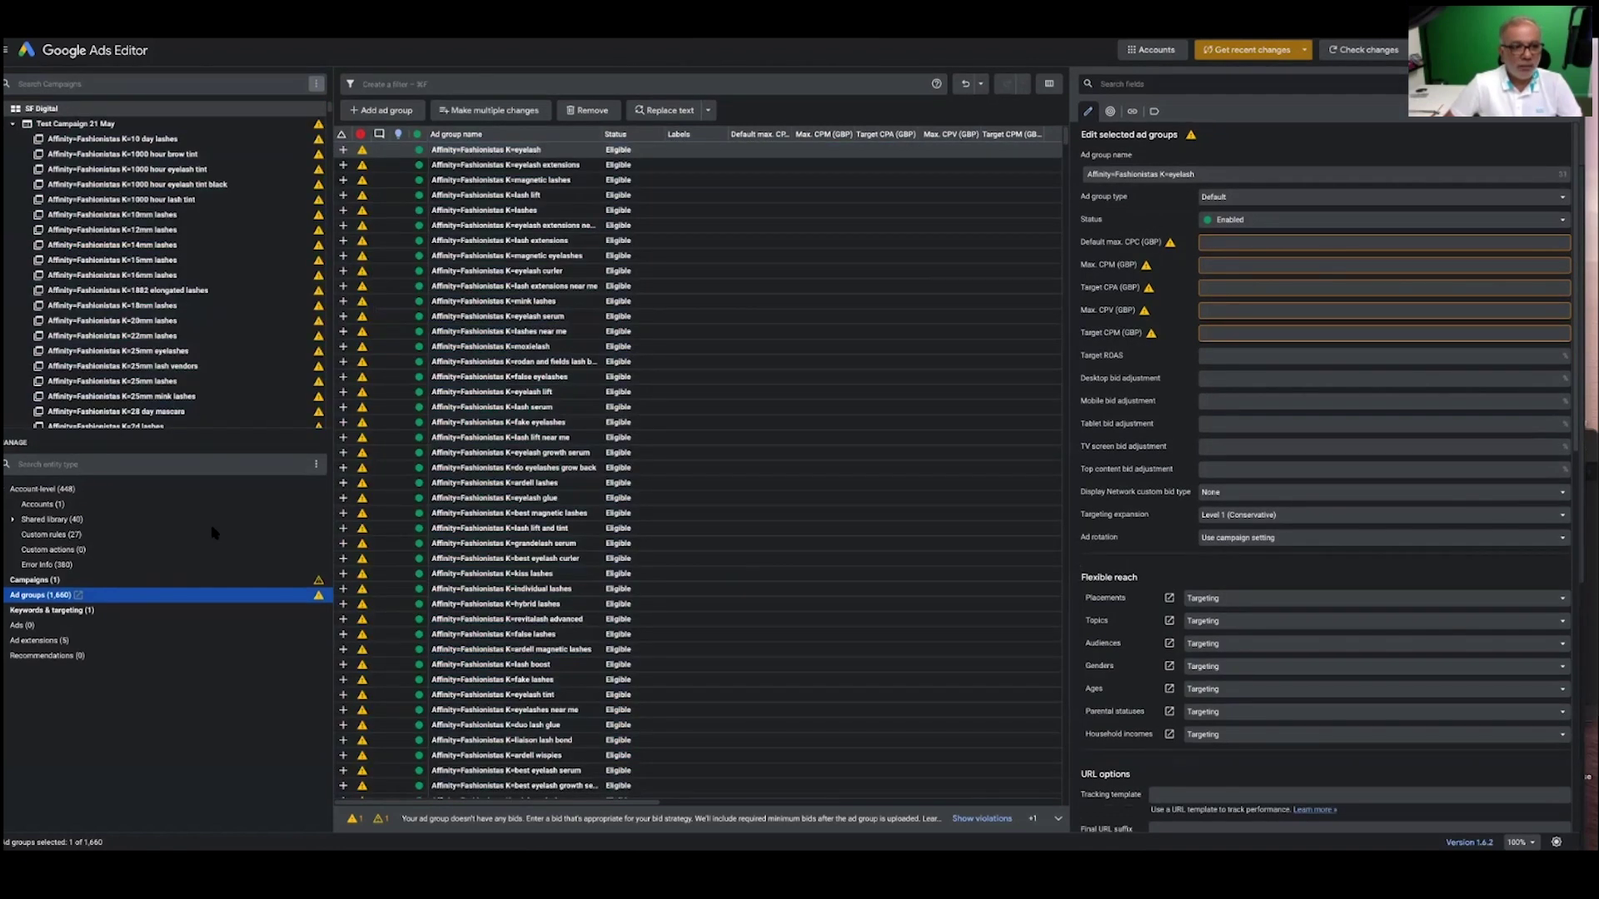
# - Bulk-add the copied rows as keywords, matched to the campaigns and ad groups in the data, and keep the proposed changes
pyautogui.click(34, 610)
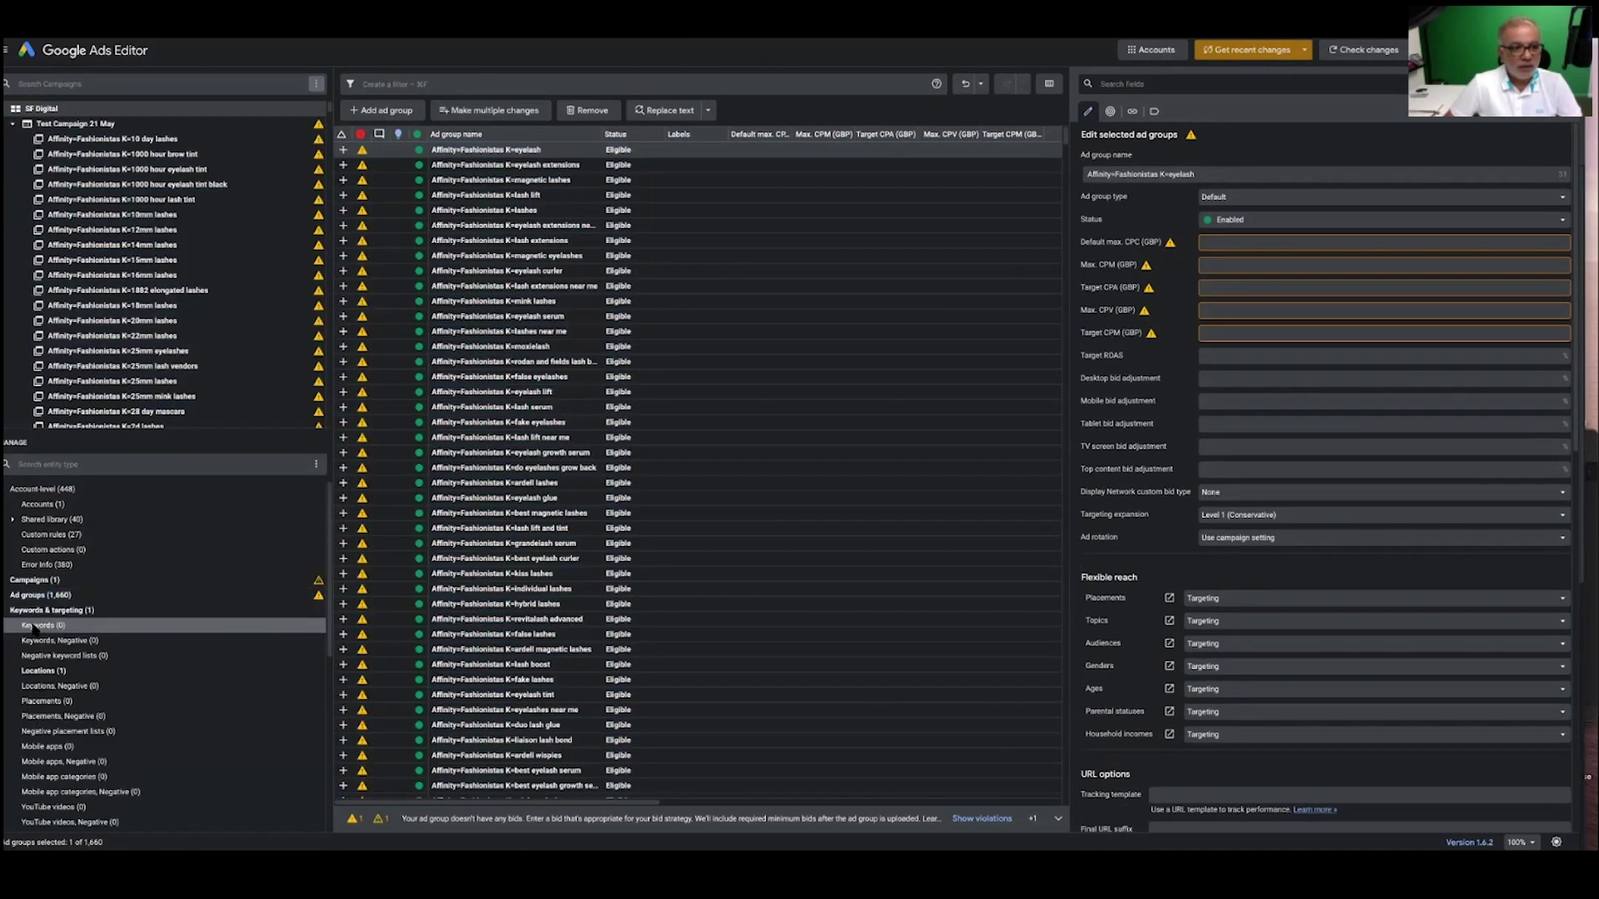
pyautogui.click(35, 626)
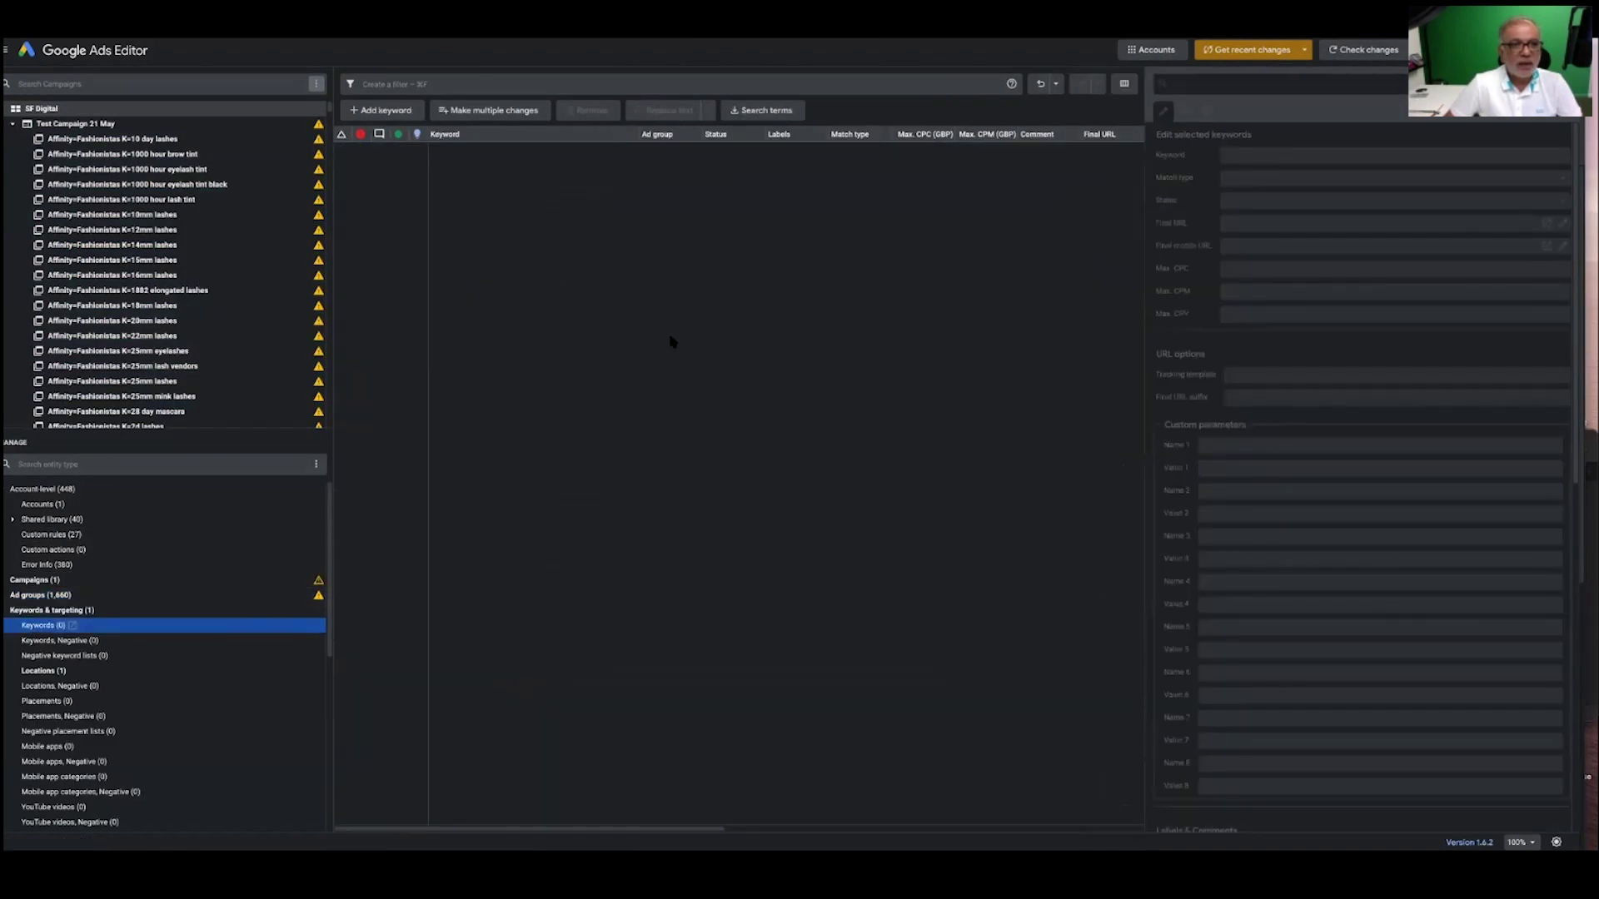
pyautogui.click(482, 110)
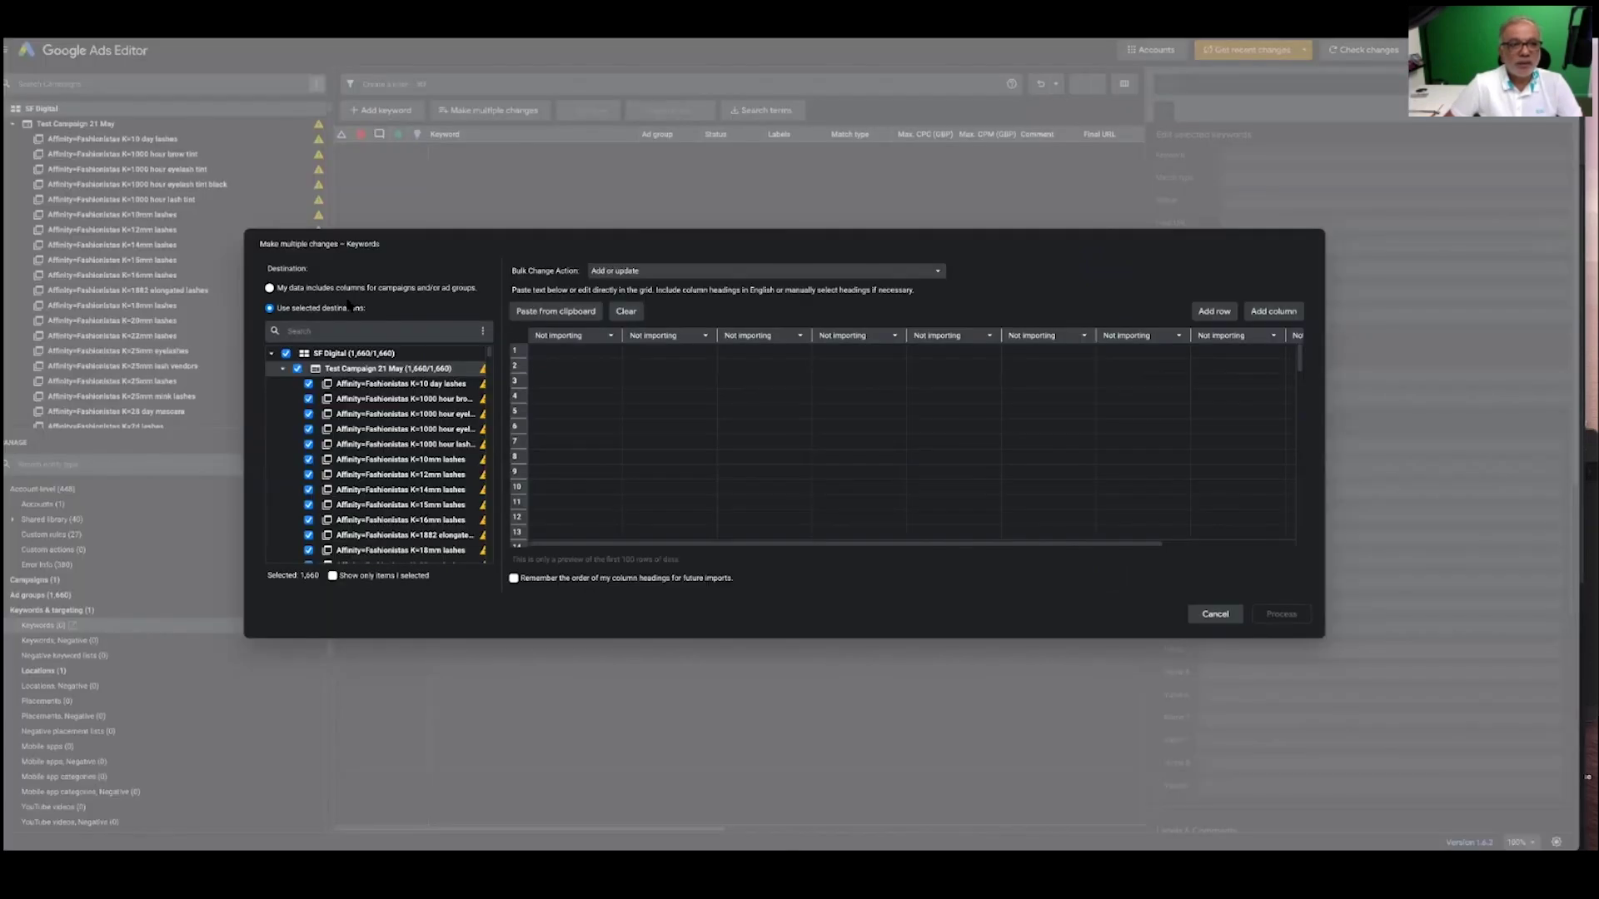
pyautogui.click(348, 290)
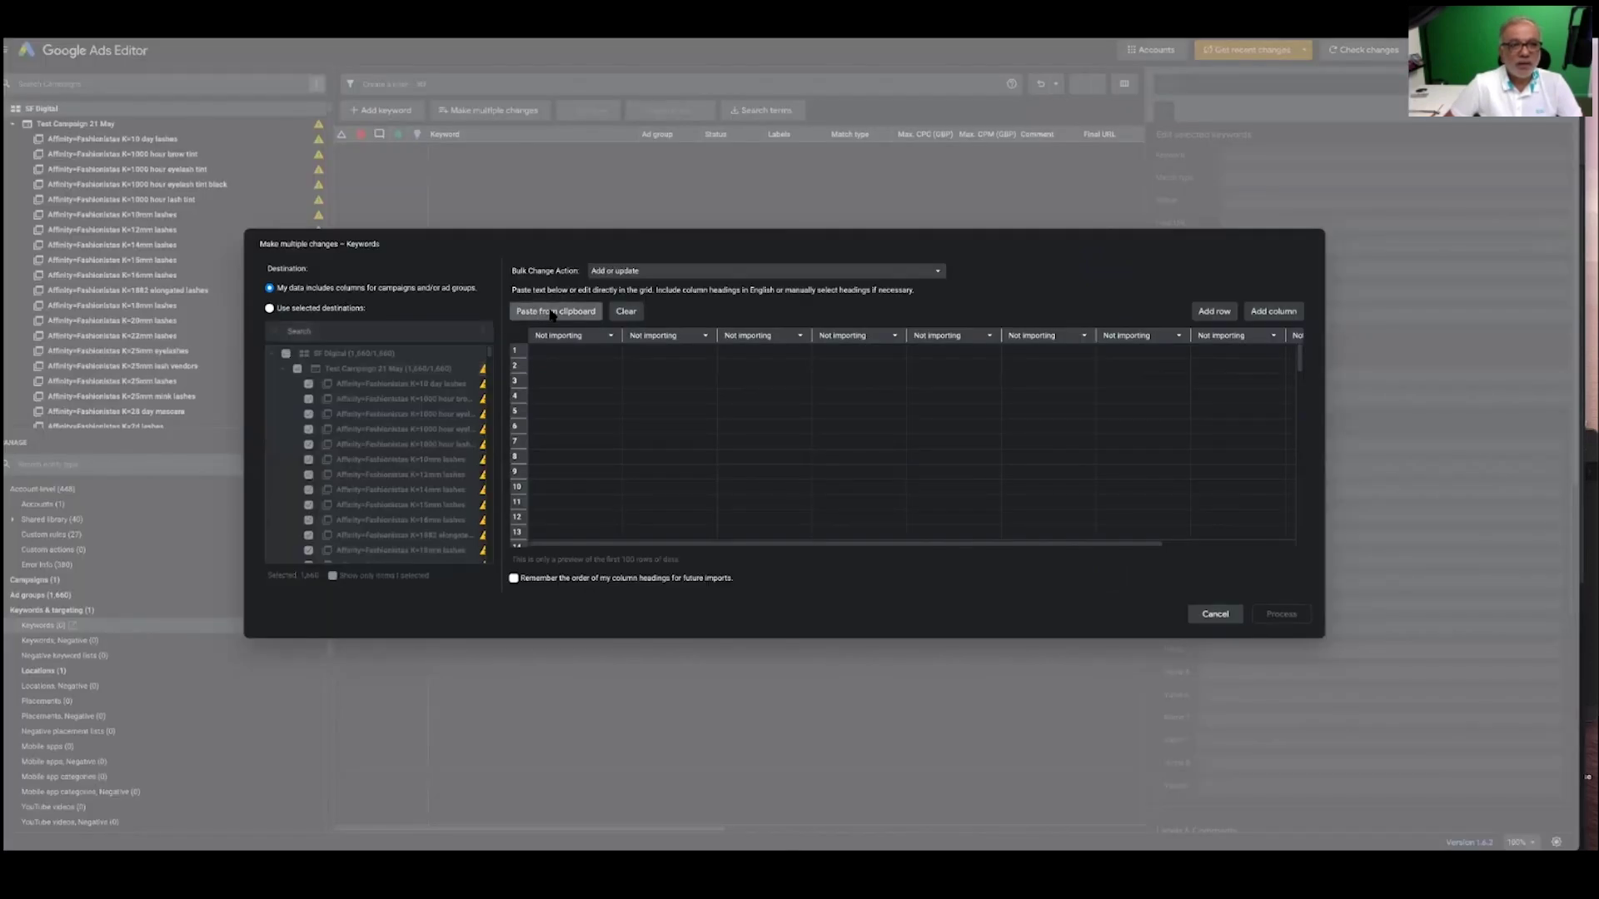
pyautogui.click(551, 312)
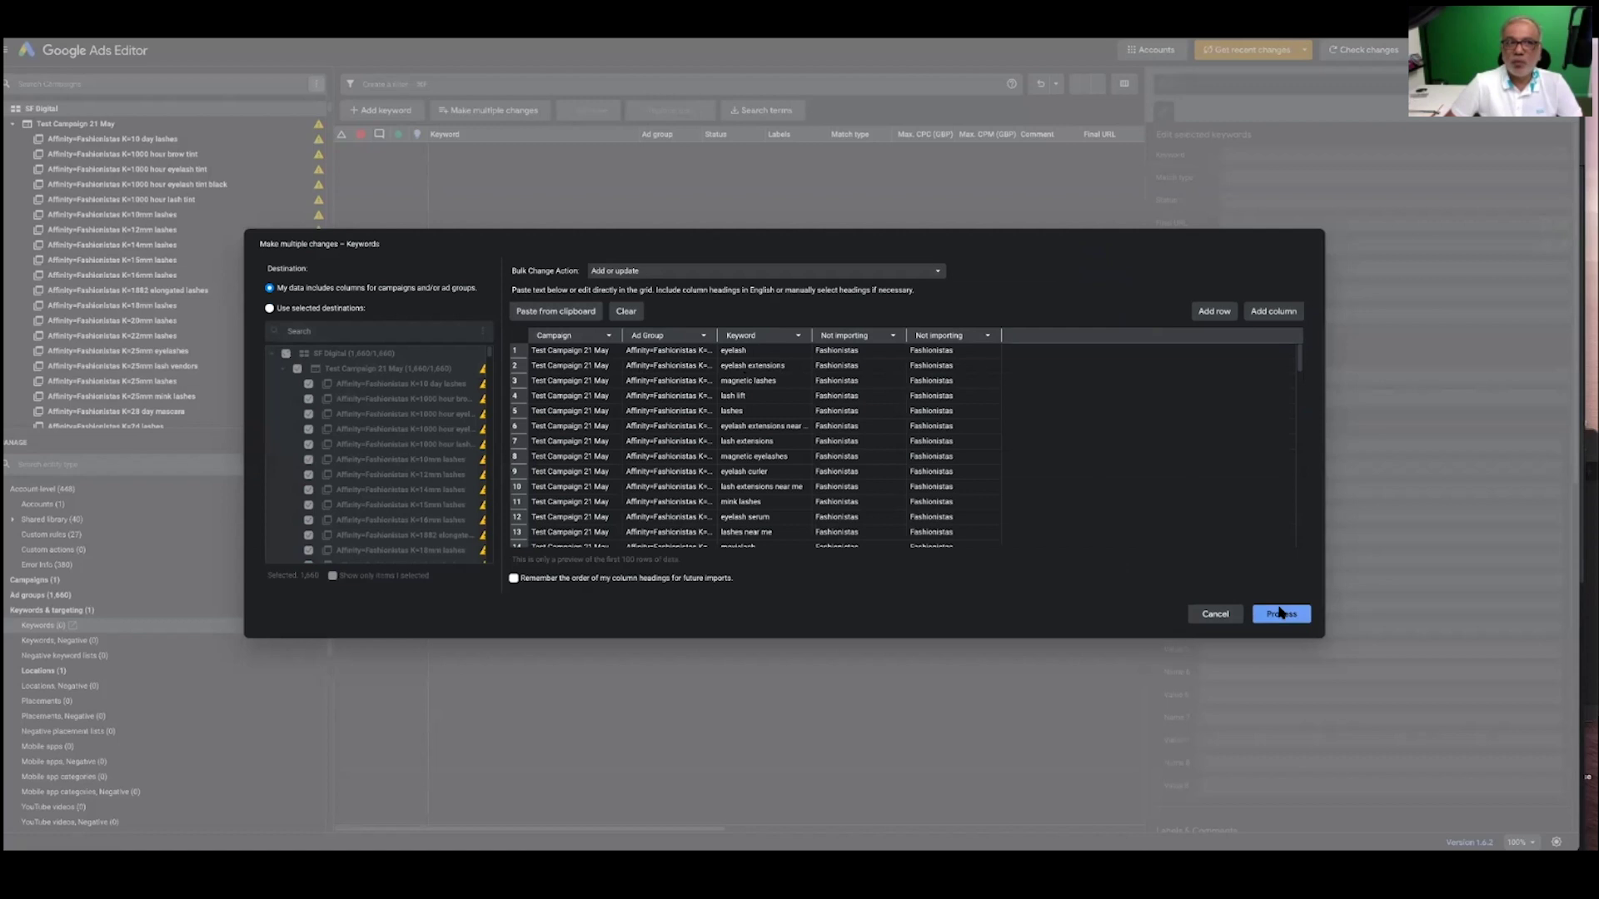
pyautogui.click(1281, 613)
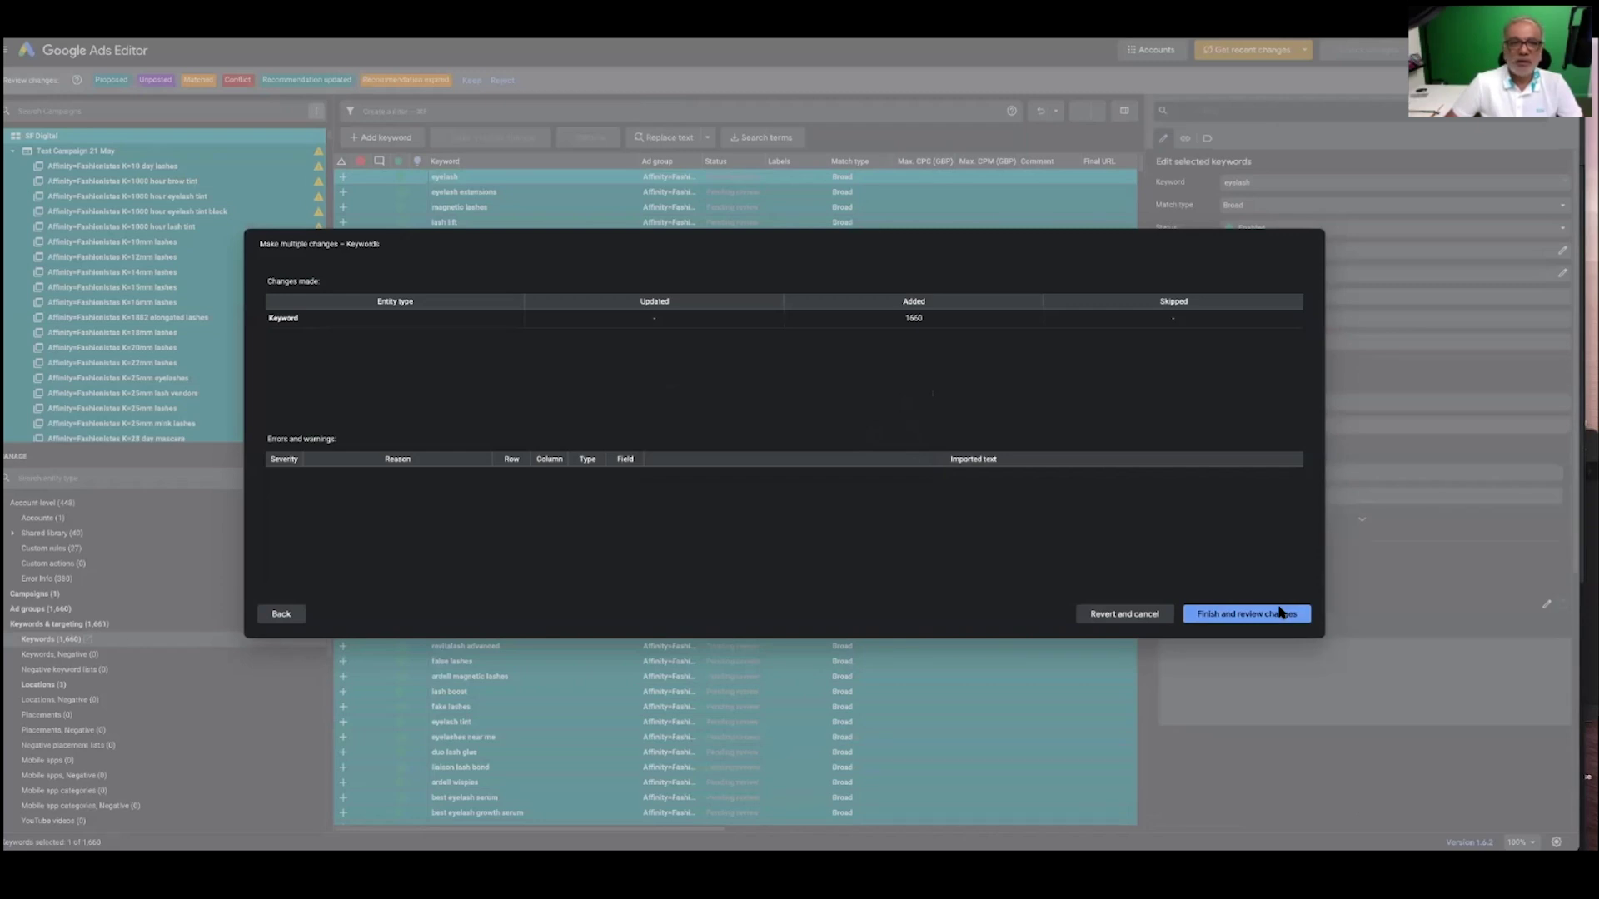
pyautogui.click(1279, 613)
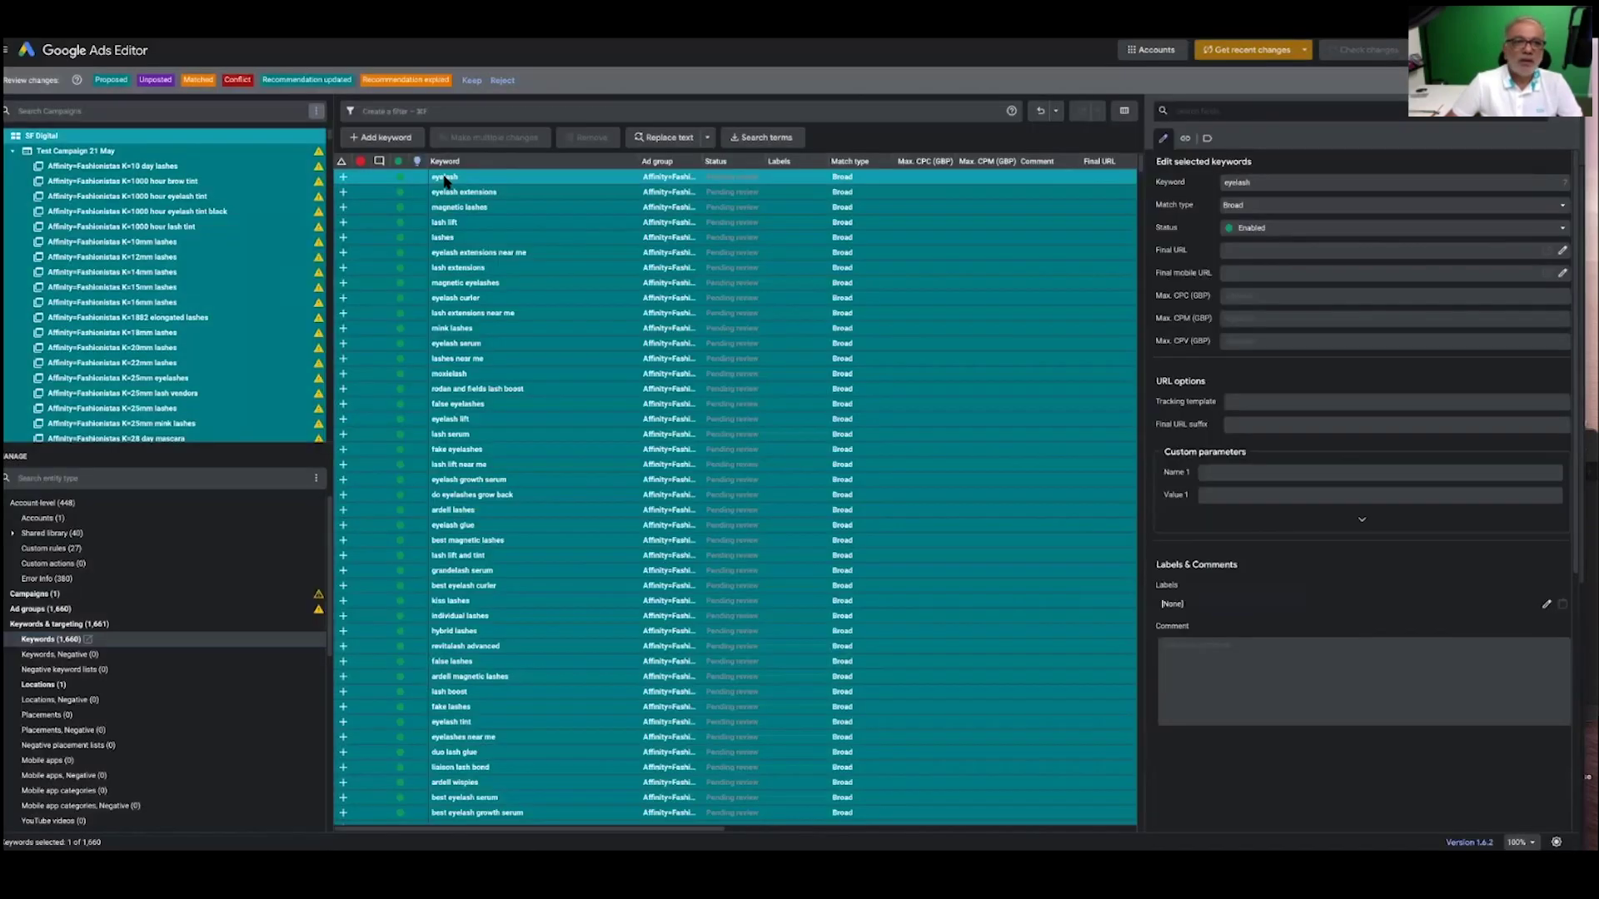
pyautogui.click(473, 87)
# - Examine several ad groups of Test Campaign 21 May to check which keyword each one contains
pyautogui.click(188, 170)
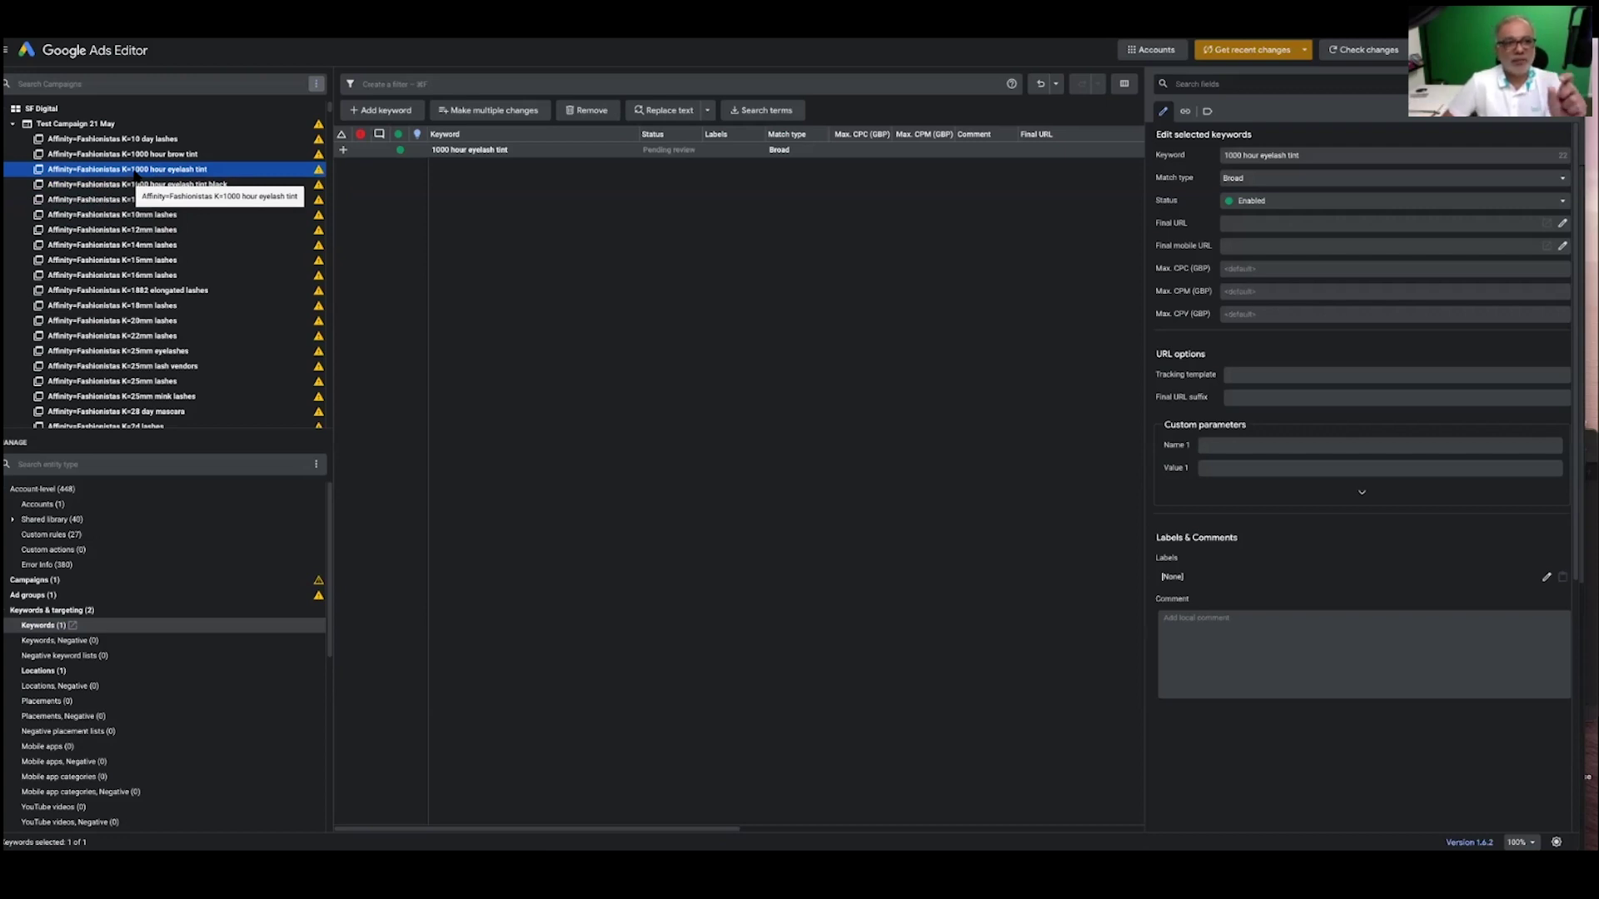
pyautogui.click(133, 215)
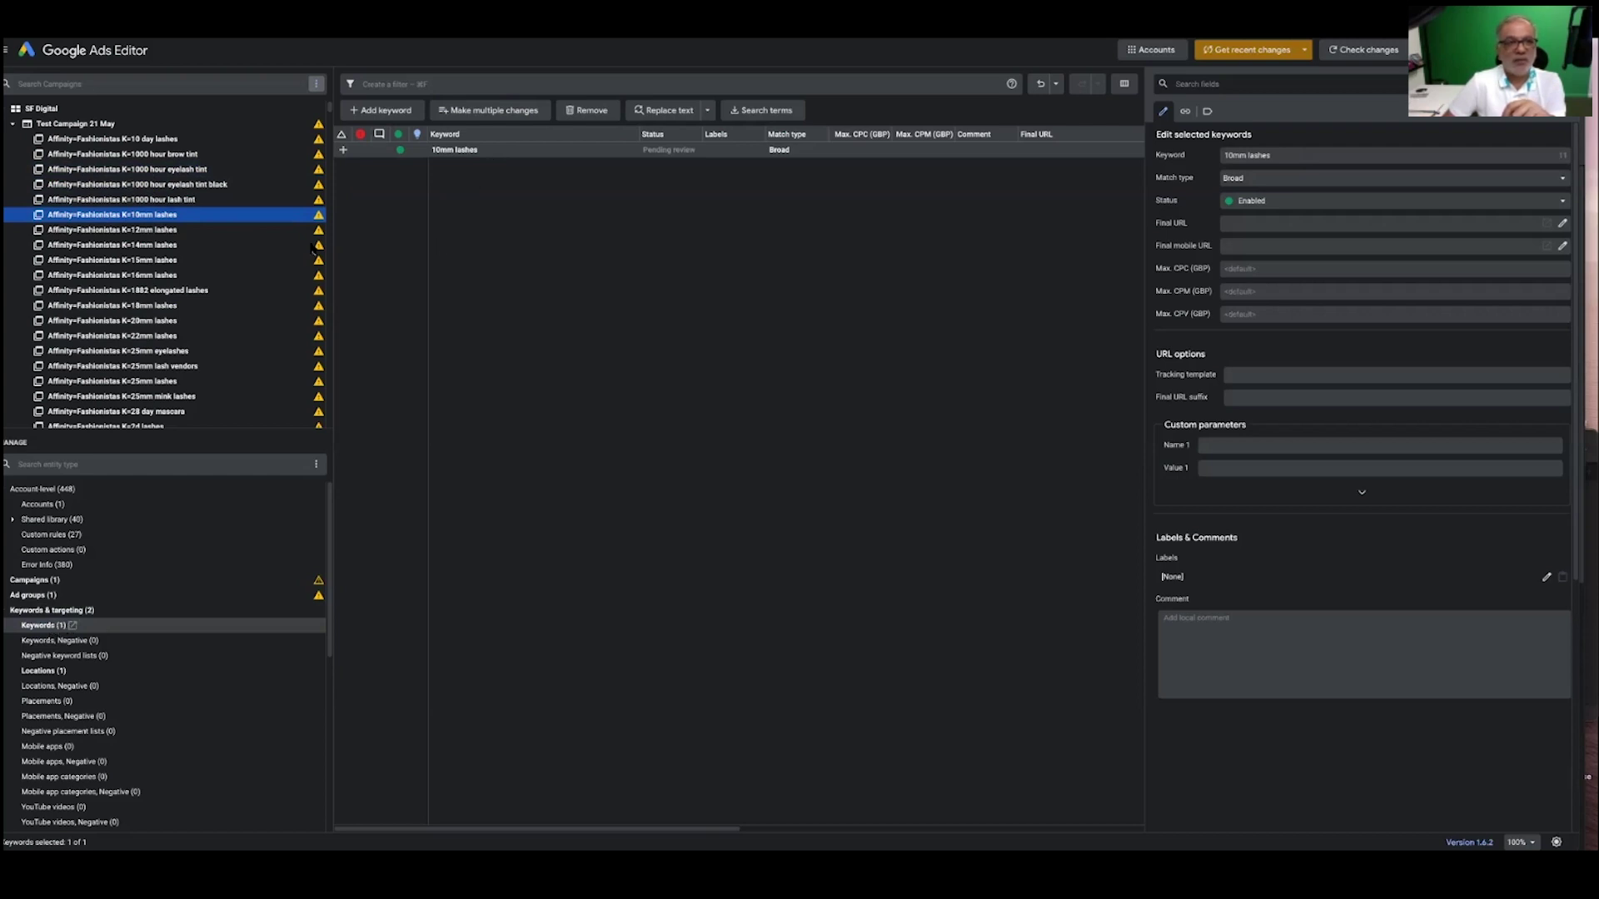
pyautogui.click(258, 235)
pyautogui.click(237, 290)
pyautogui.scroll(-8, 239, 292)
pyautogui.click(234, 258)
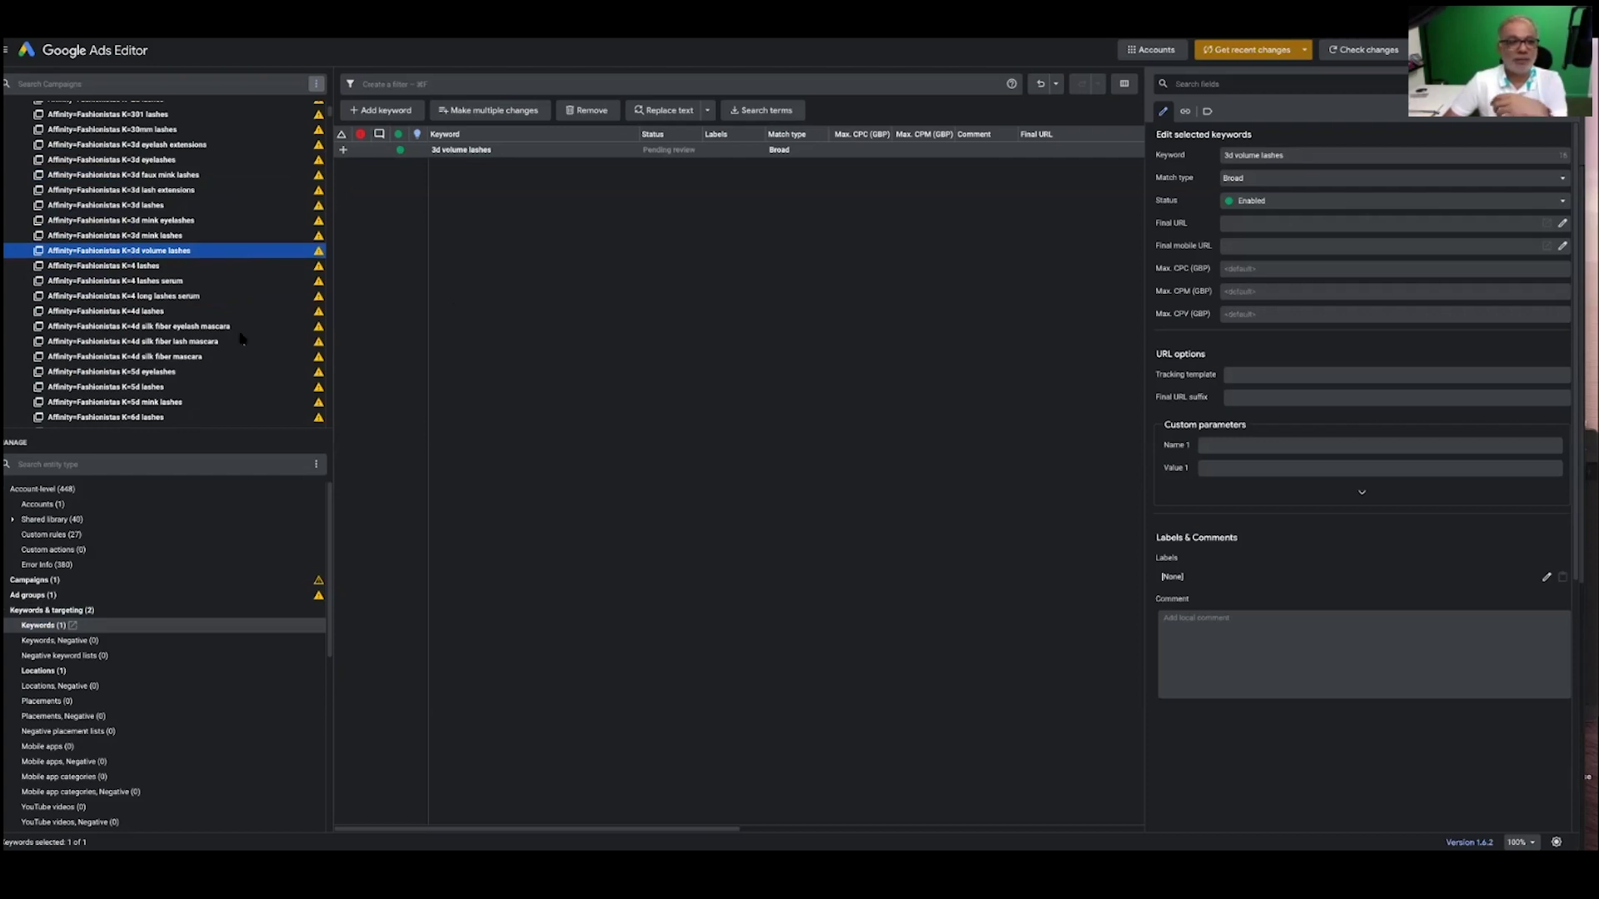
pyautogui.scroll(-15, 166, 263)
pyautogui.click(166, 266)
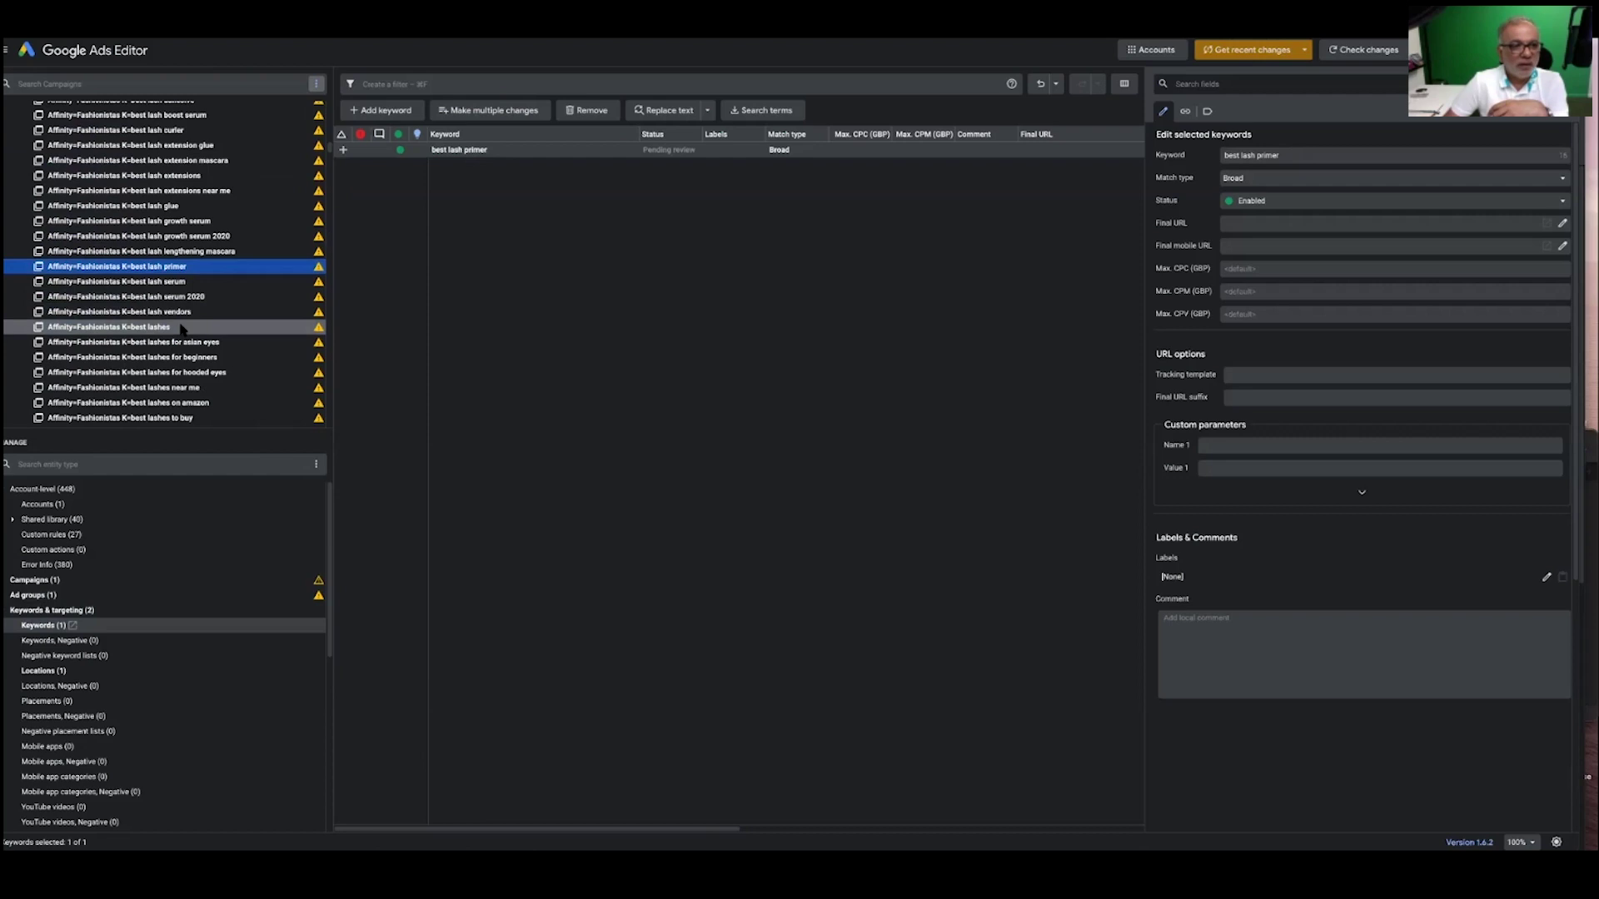
pyautogui.scroll(-6, 182, 333)
pyautogui.click(183, 268)
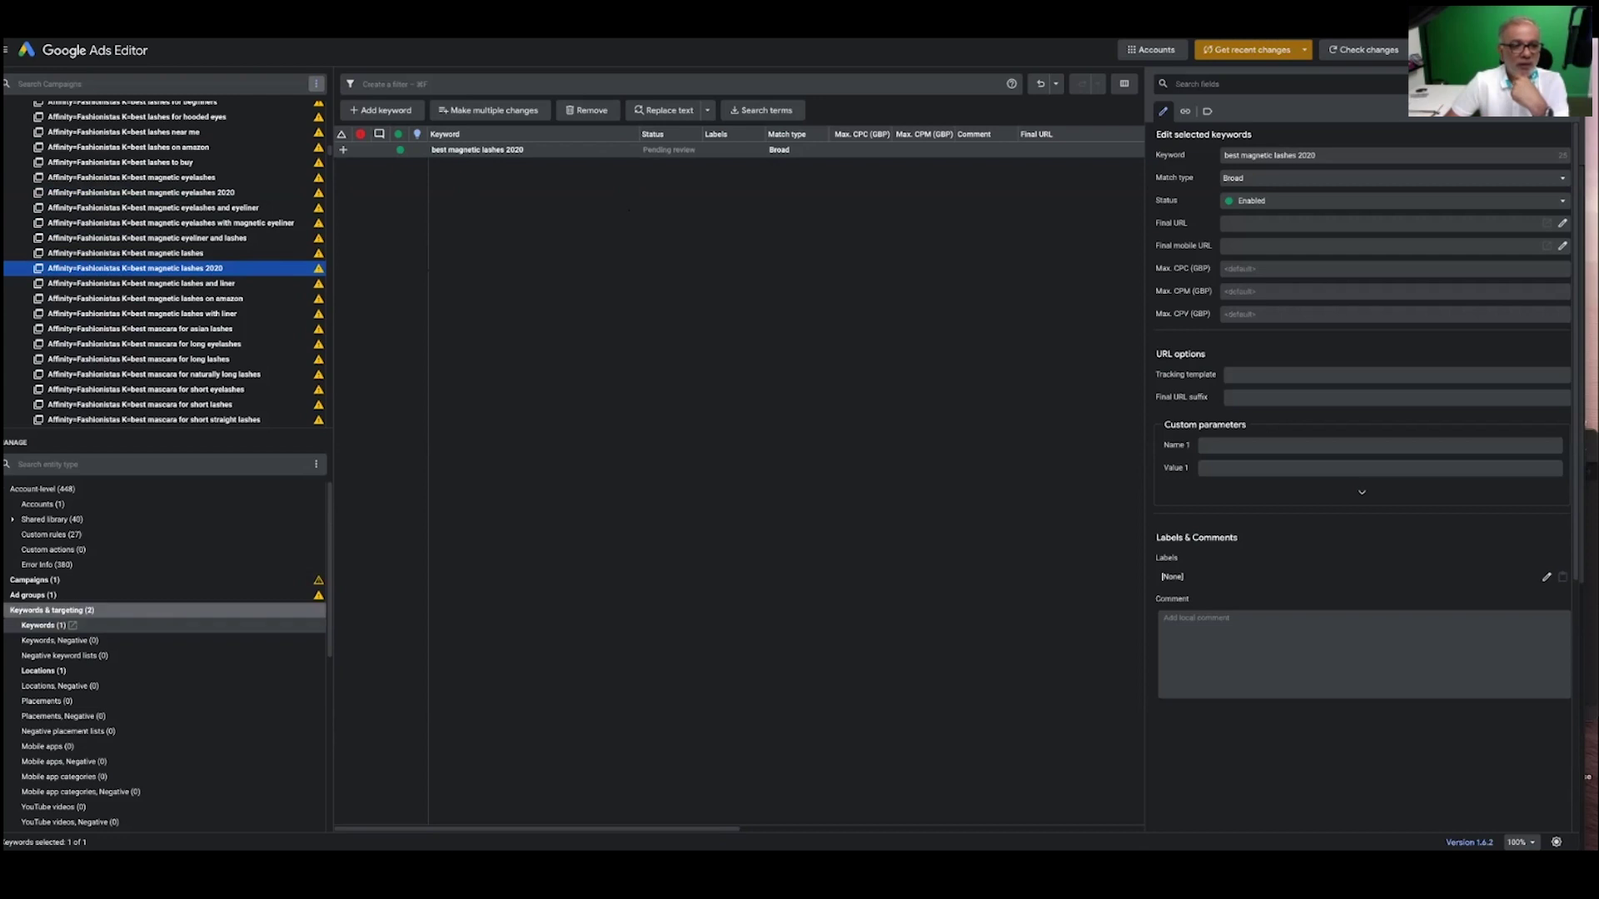
# - Open the Audiences targeting list for the ad group Affinity=Fashionistas K=best magnetic lashes 2020
pyautogui.click(51, 610)
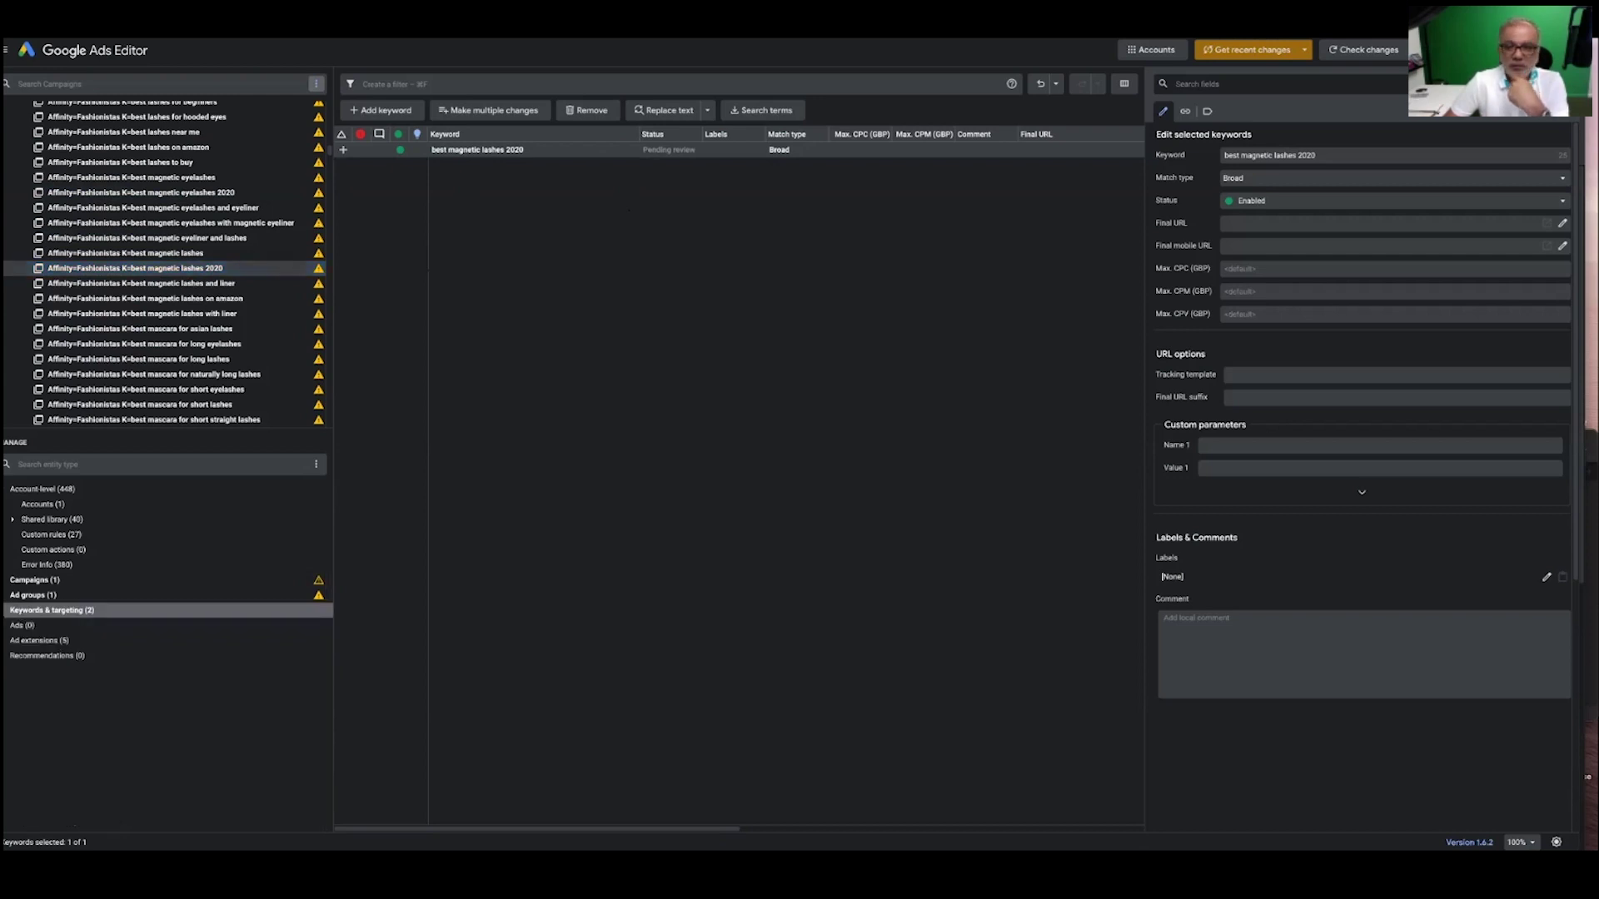
pyautogui.click(52, 610)
pyautogui.click(133, 684)
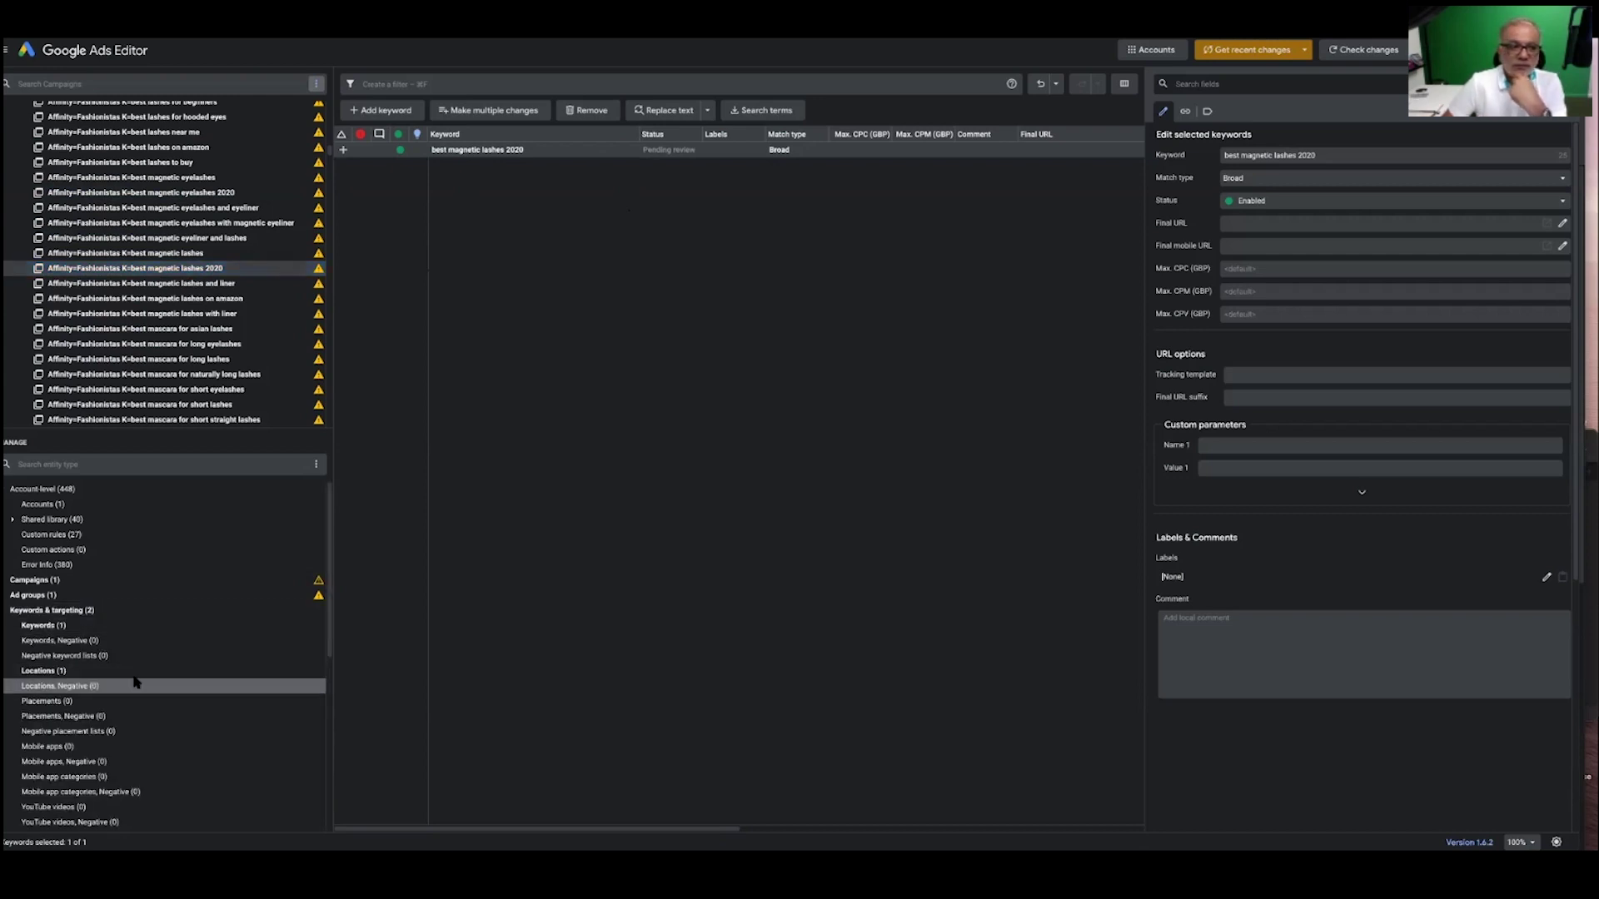
pyautogui.scroll(-5, 133, 683)
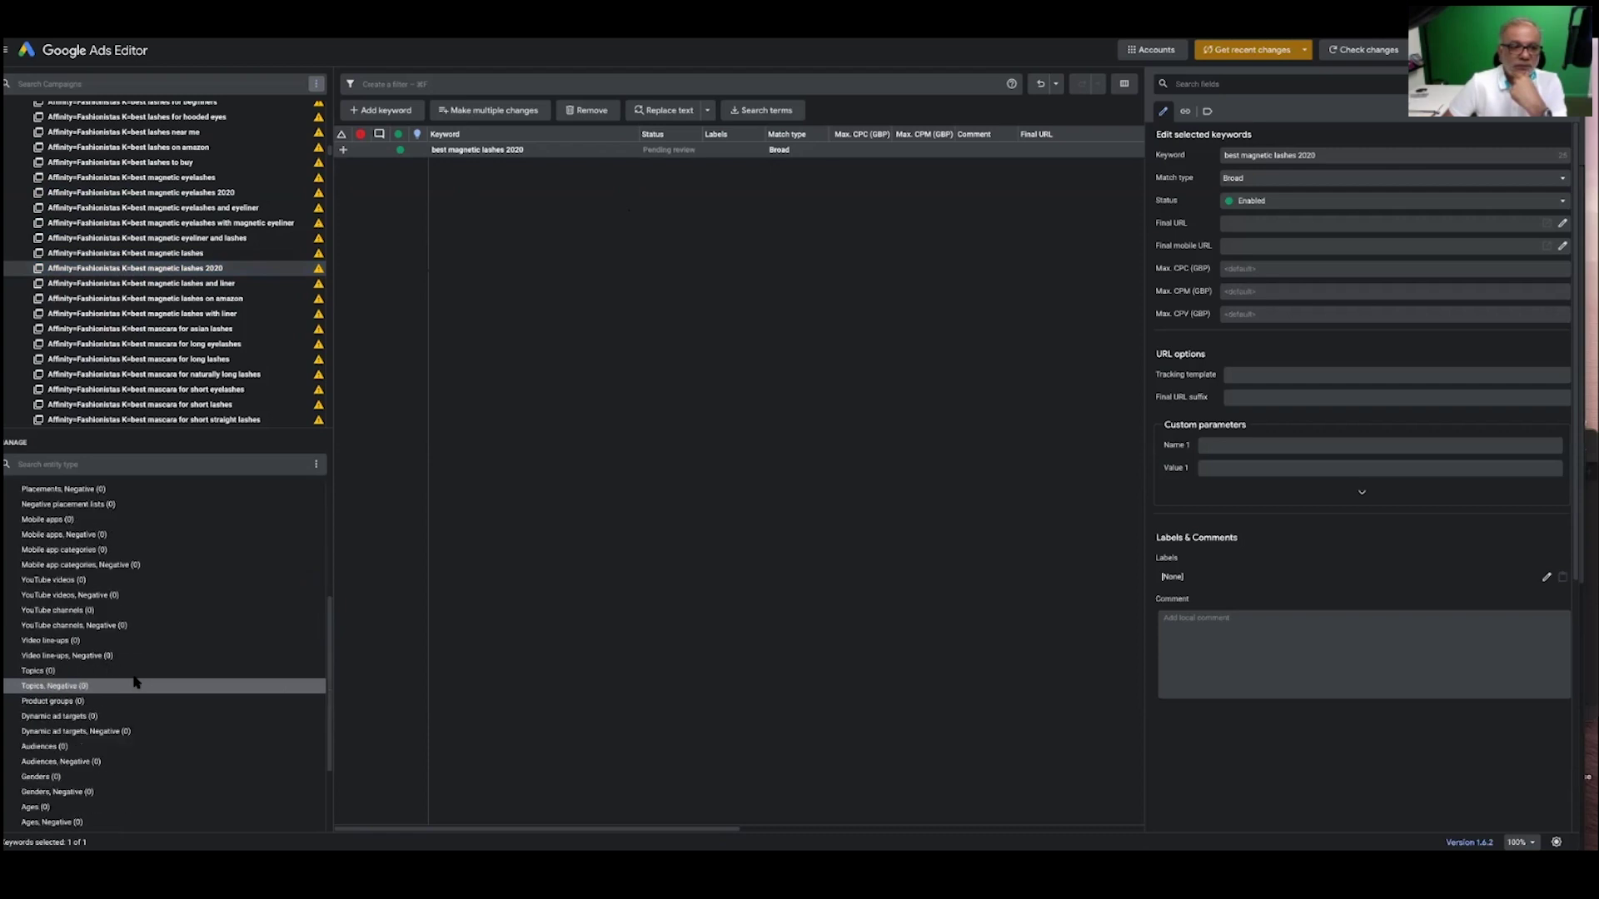
pyautogui.click(123, 748)
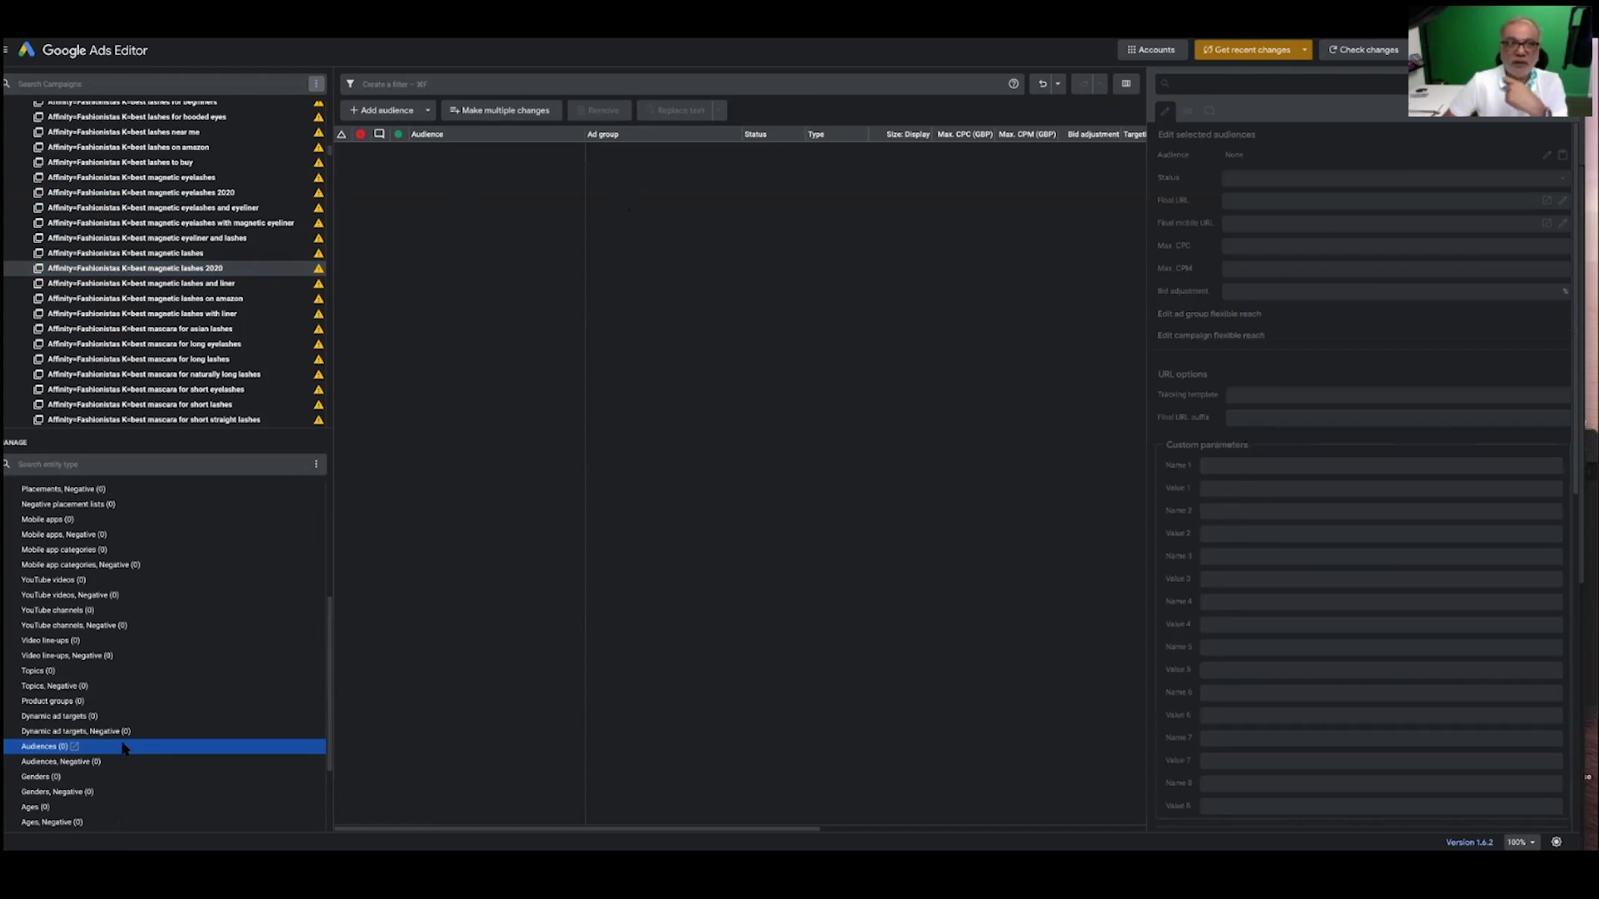
# - Switch to the spreadsheet, paste the Ad Group entries as values only over the Campaign entries from A2 down, and widen column A
pyautogui.hotkey('ctrl', 'Left')
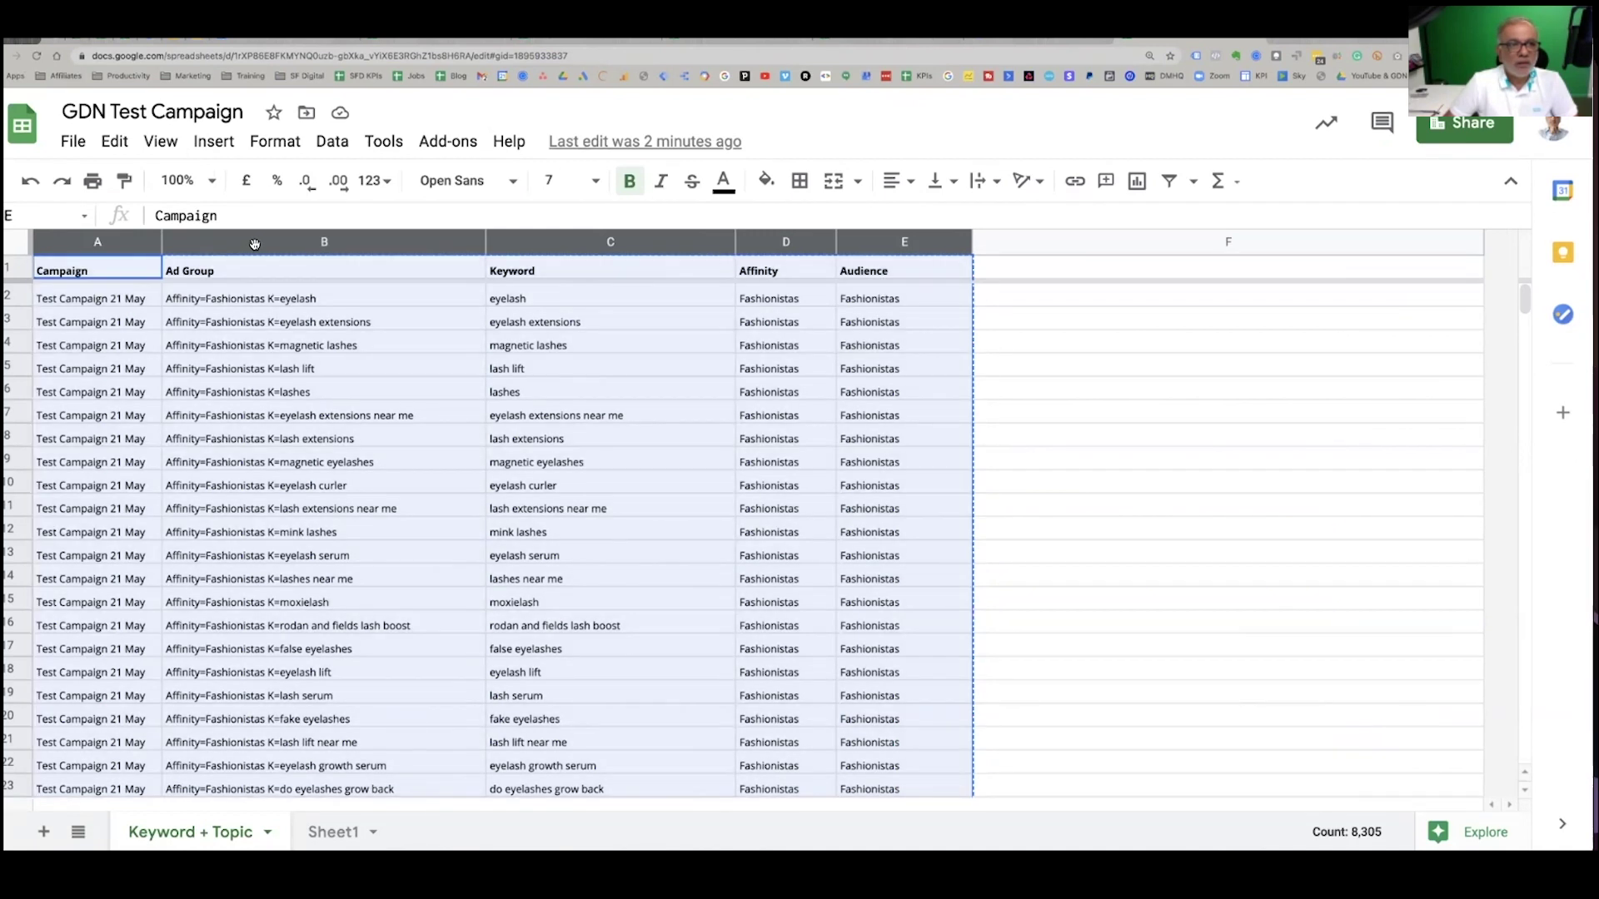
pyautogui.click(1147, 366)
pyautogui.click(210, 240)
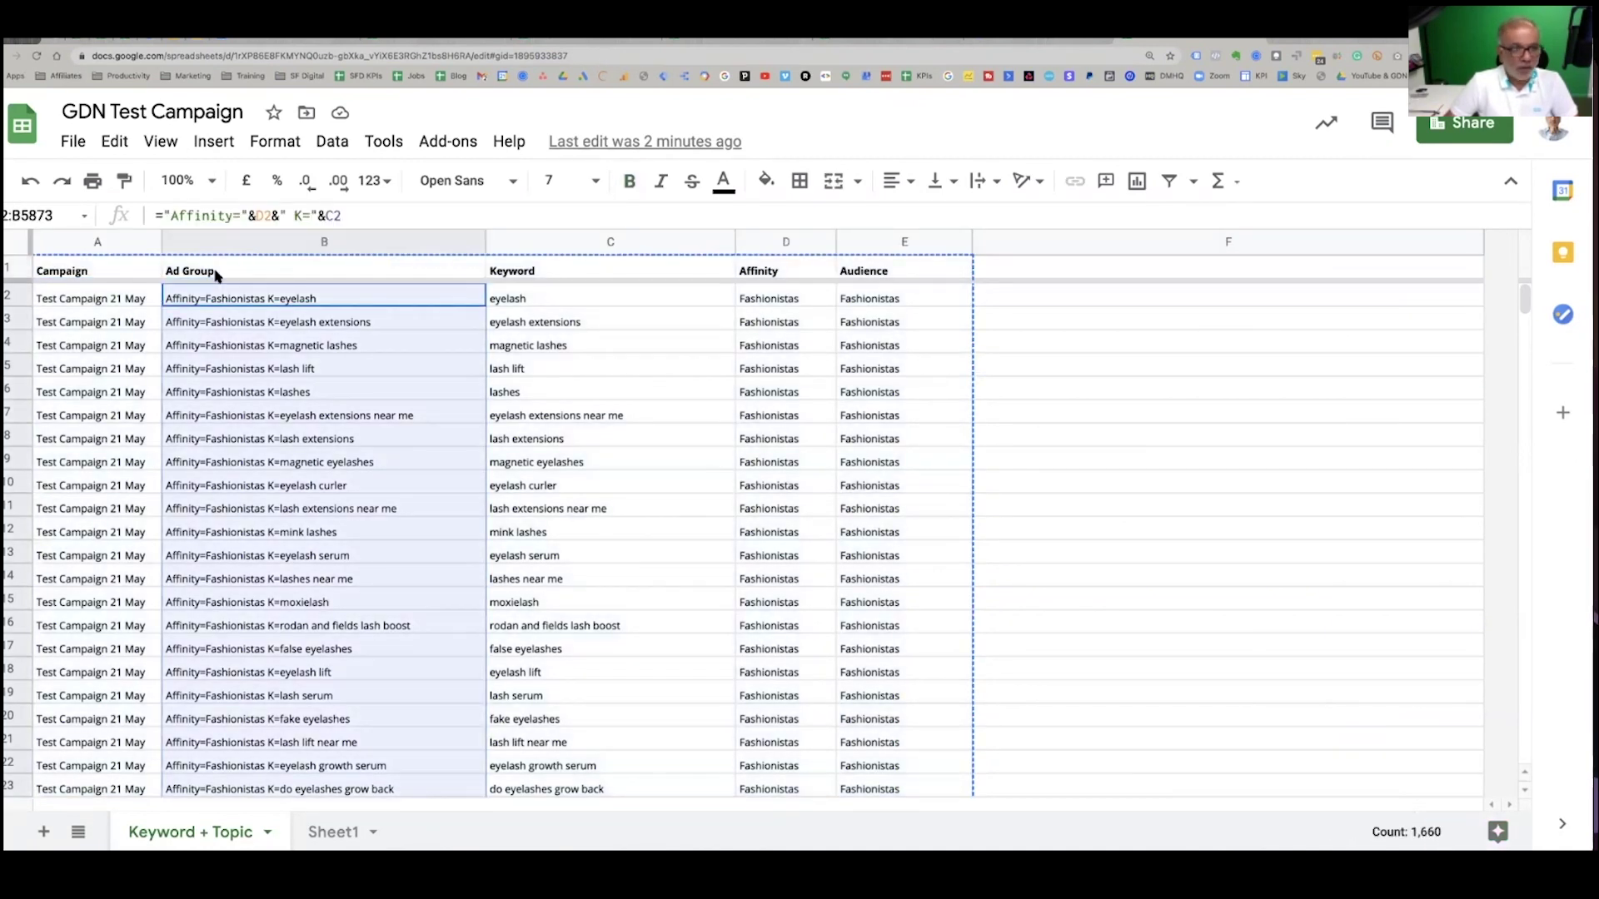
pyautogui.hotkey('ctrl', 'c')
pyautogui.click(117, 299)
pyautogui.hotkey('ctrl', 'shift', 'Down')
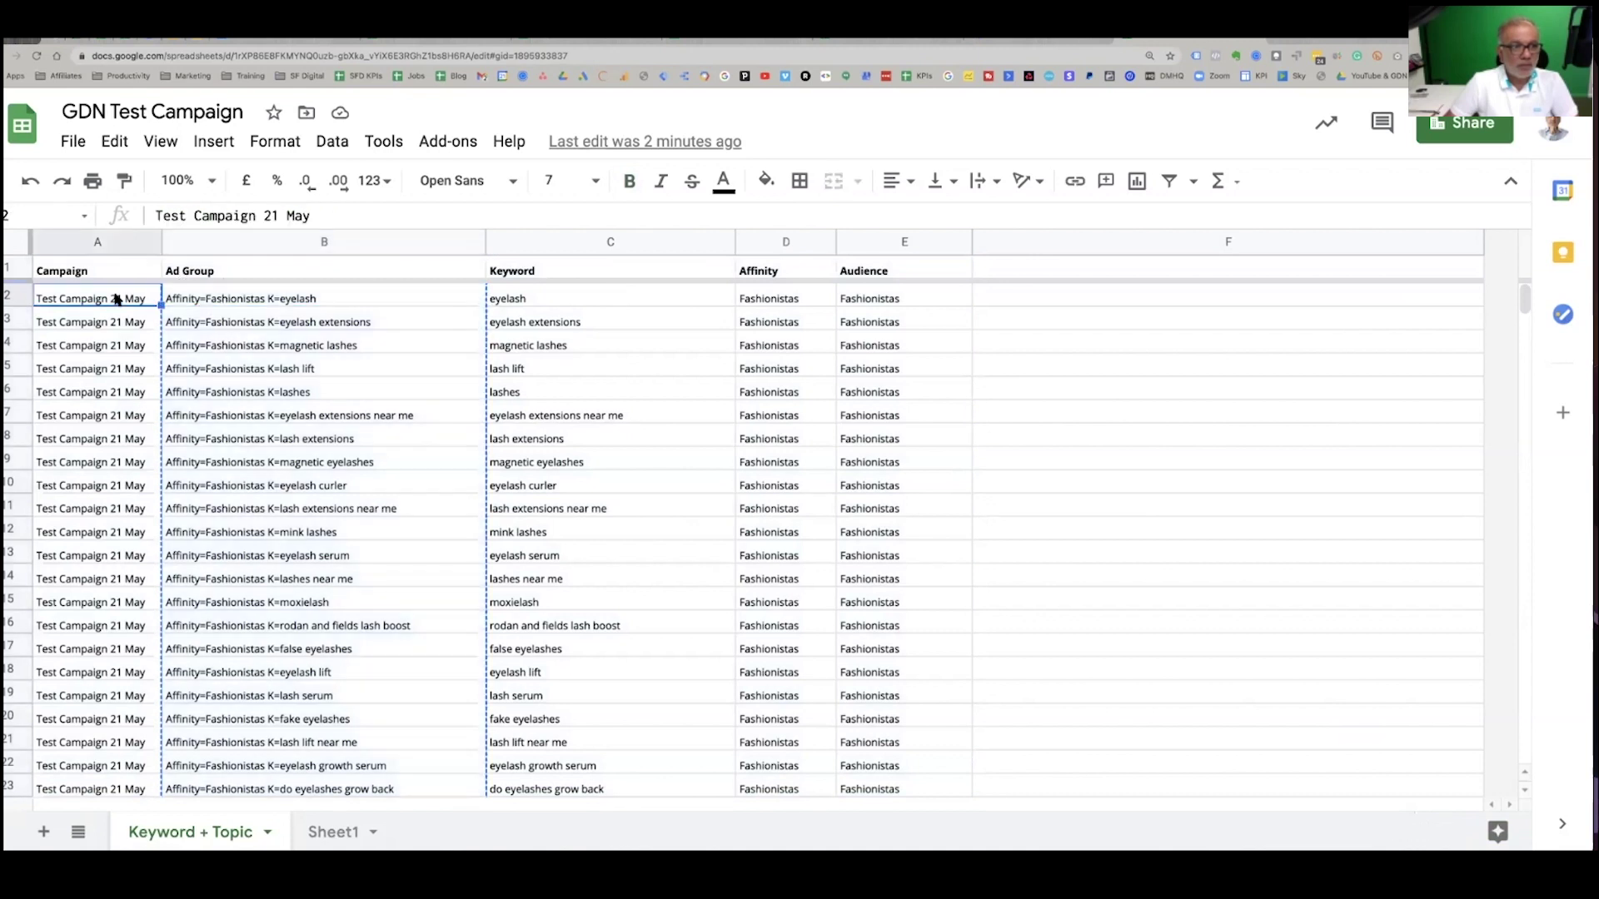
pyautogui.hotkey('ctrl', 'v')
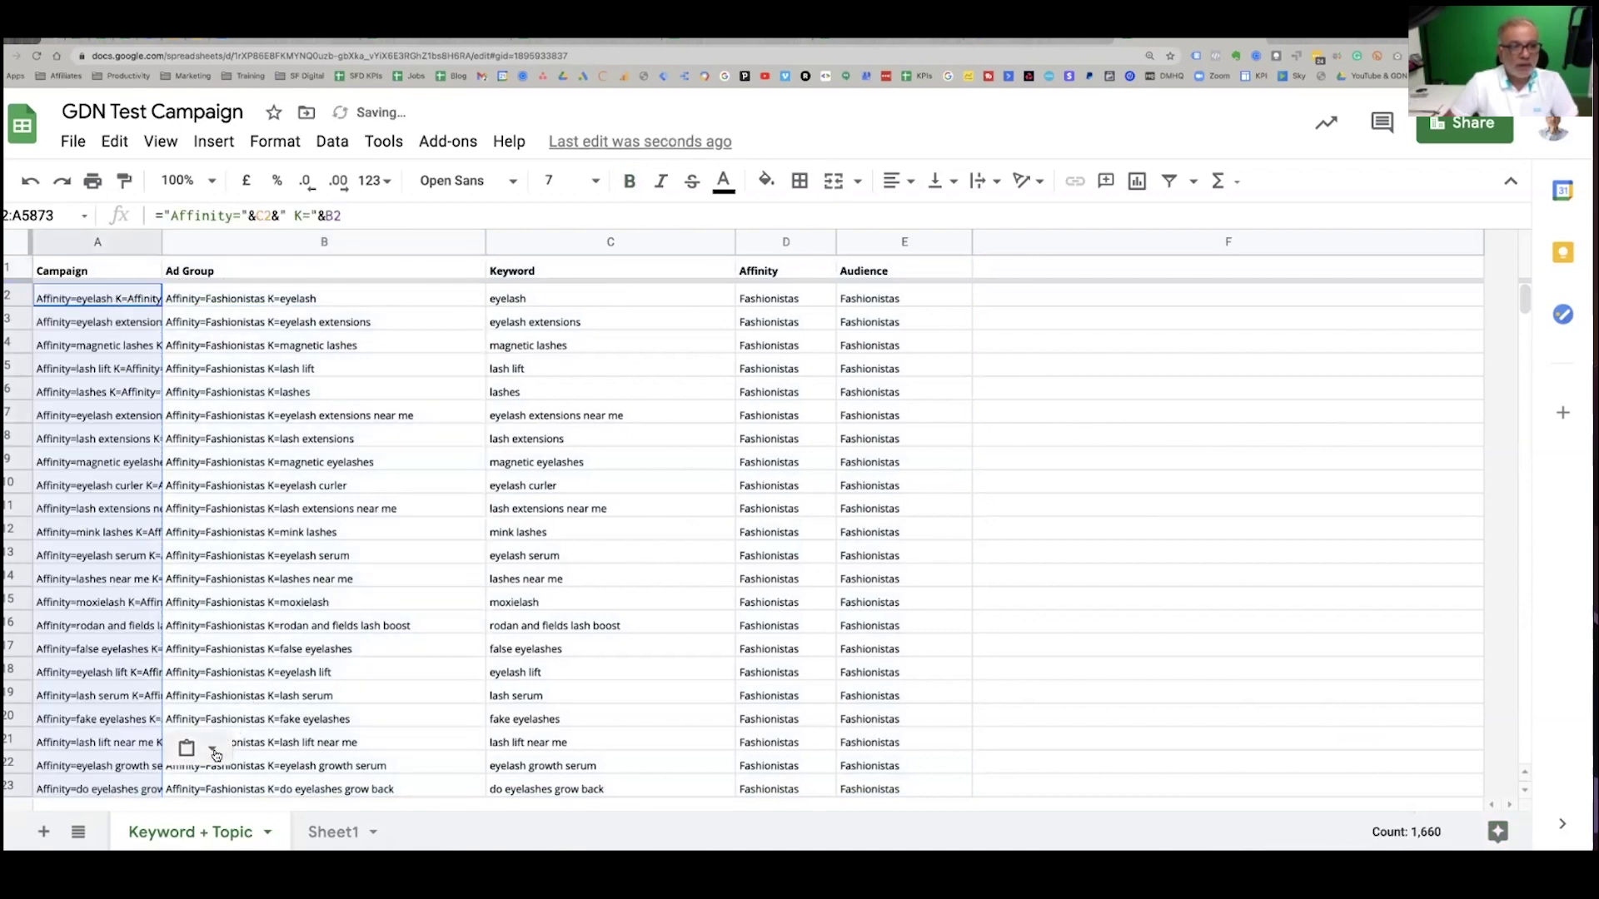
pyautogui.click(213, 751)
pyautogui.click(268, 617)
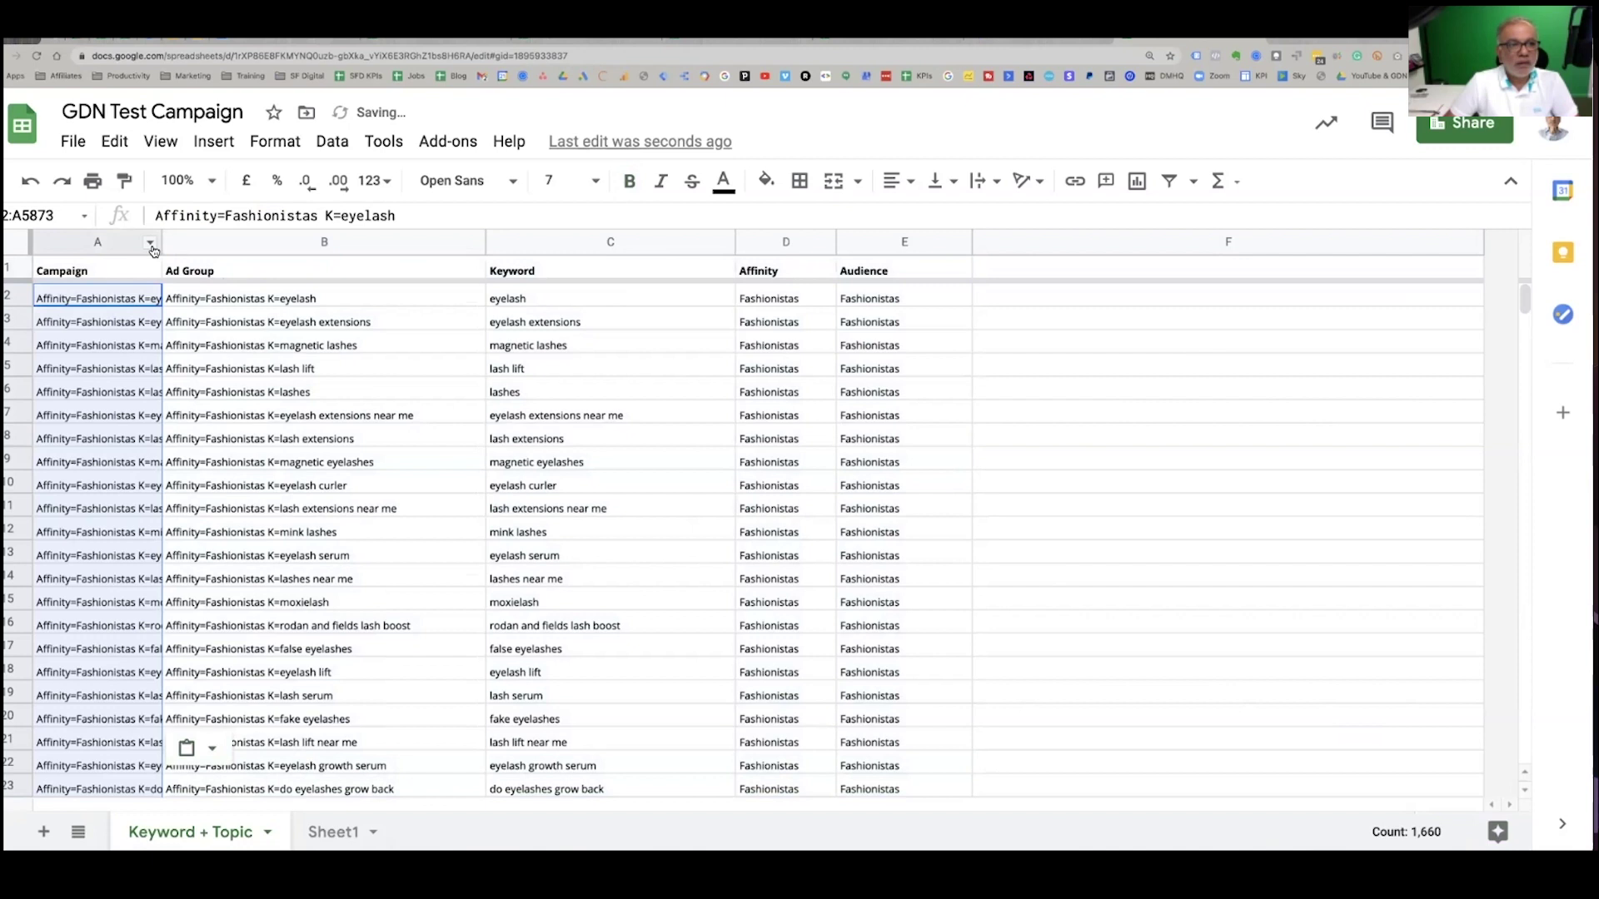
pyautogui.moveTo(161, 243); pyautogui.dragTo(355, 247)
pyautogui.click(238, 247)
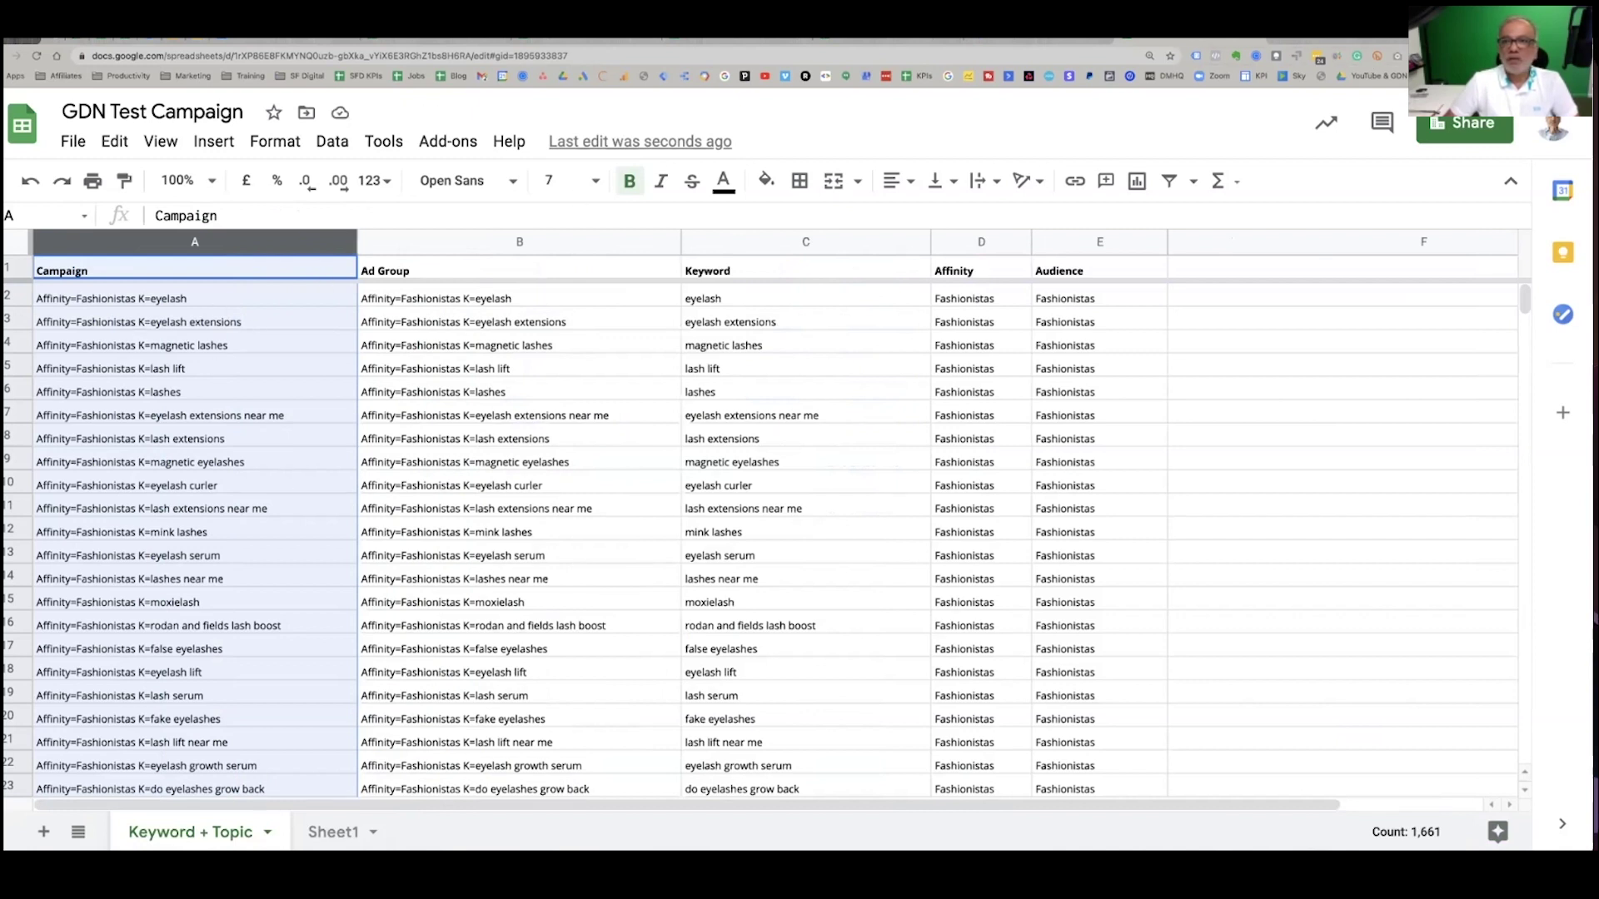
# - Switch to the GAdslab Video Campaign spreadsheet and examine its angles, ad names, video links and targeting list
pyautogui.moveTo(760, 122)
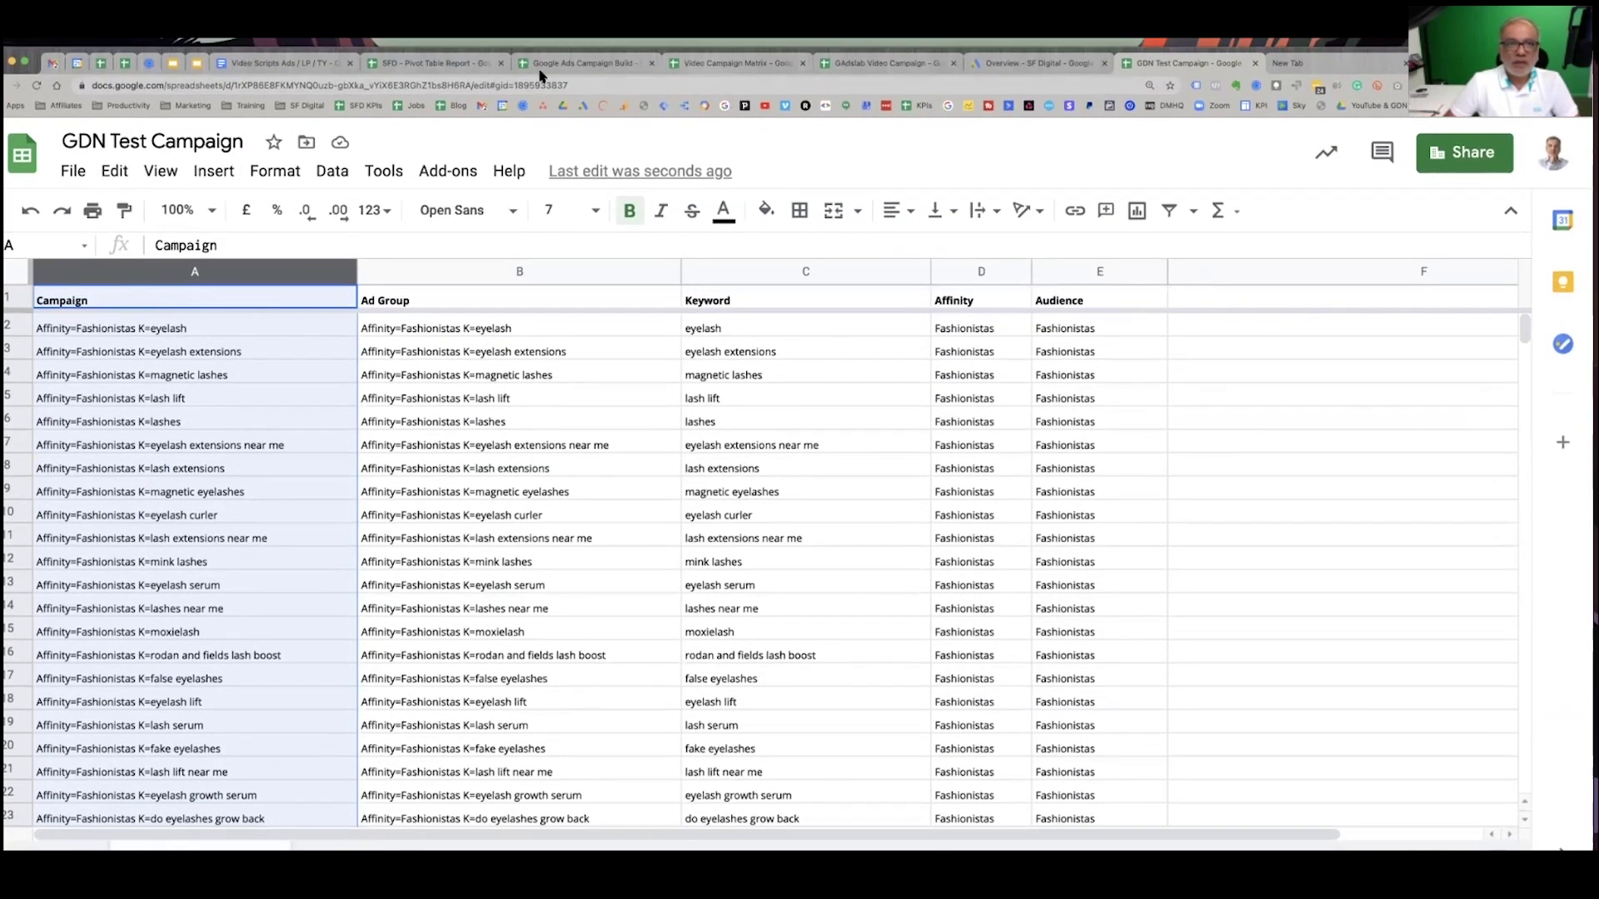
pyautogui.click(694, 72)
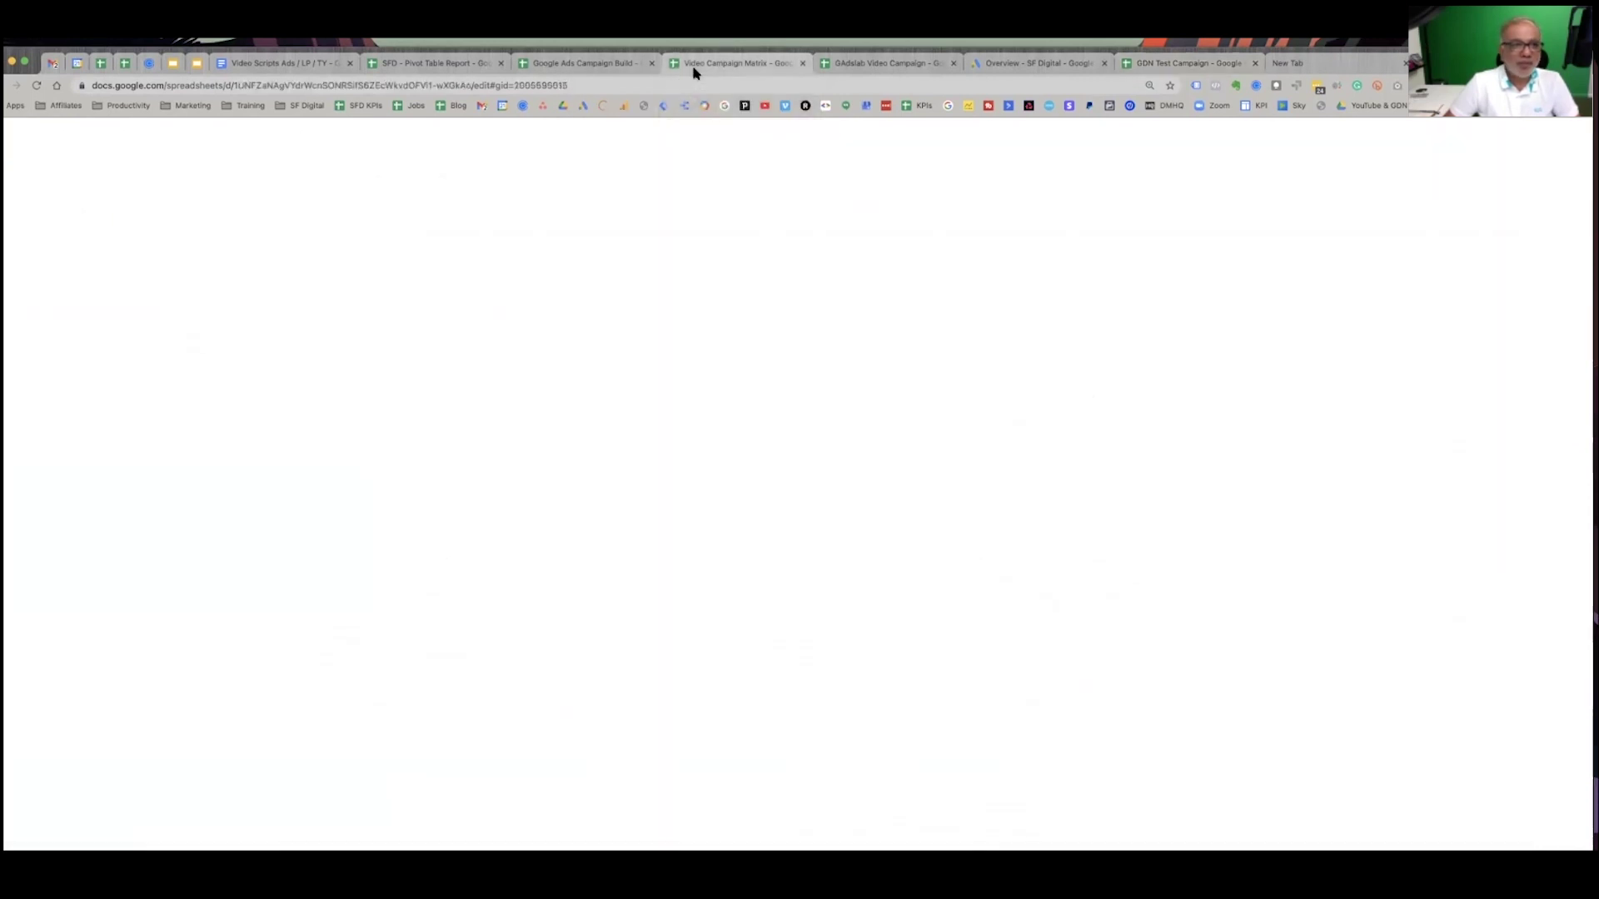
pyautogui.hotkey('ctrl', 'Tab')
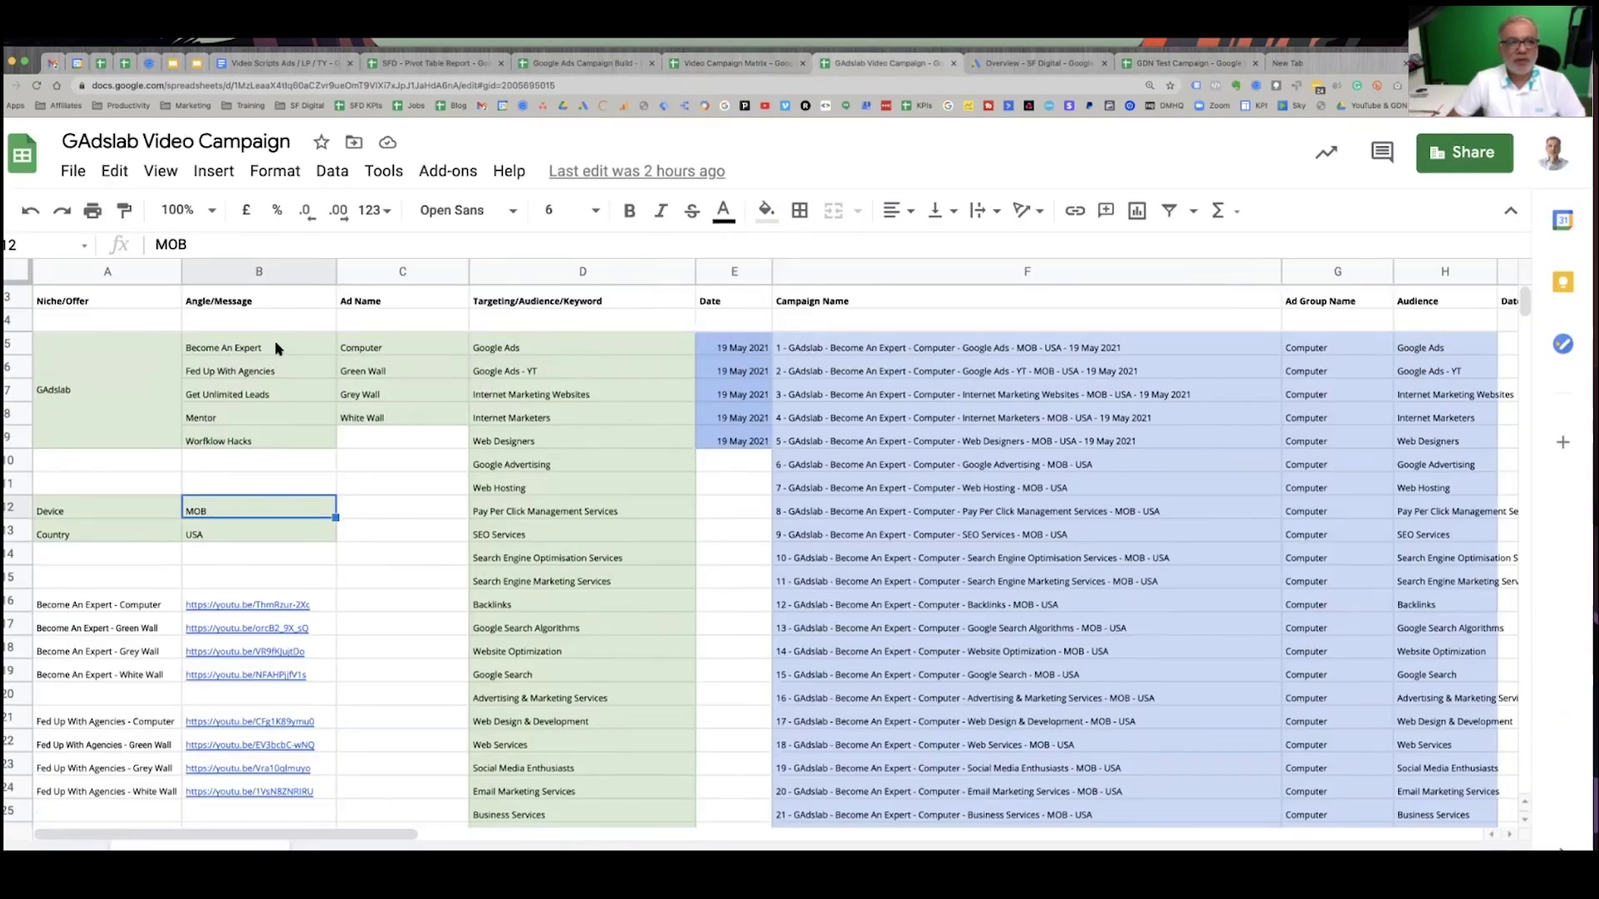
pyautogui.click(276, 348)
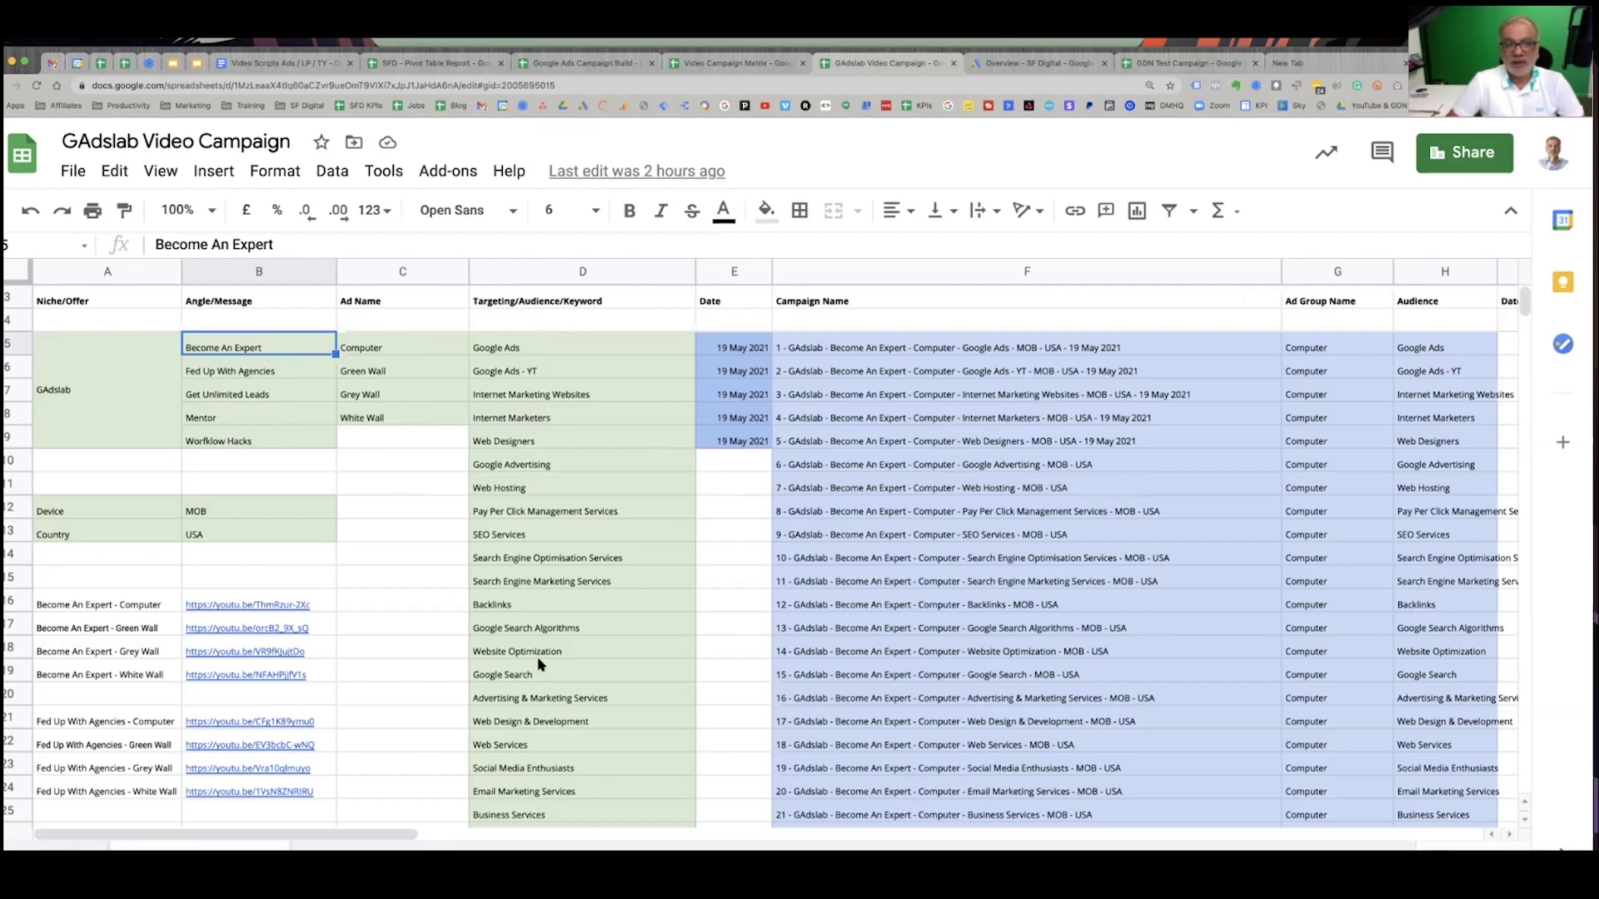
pyautogui.scroll(-7, 538, 664)
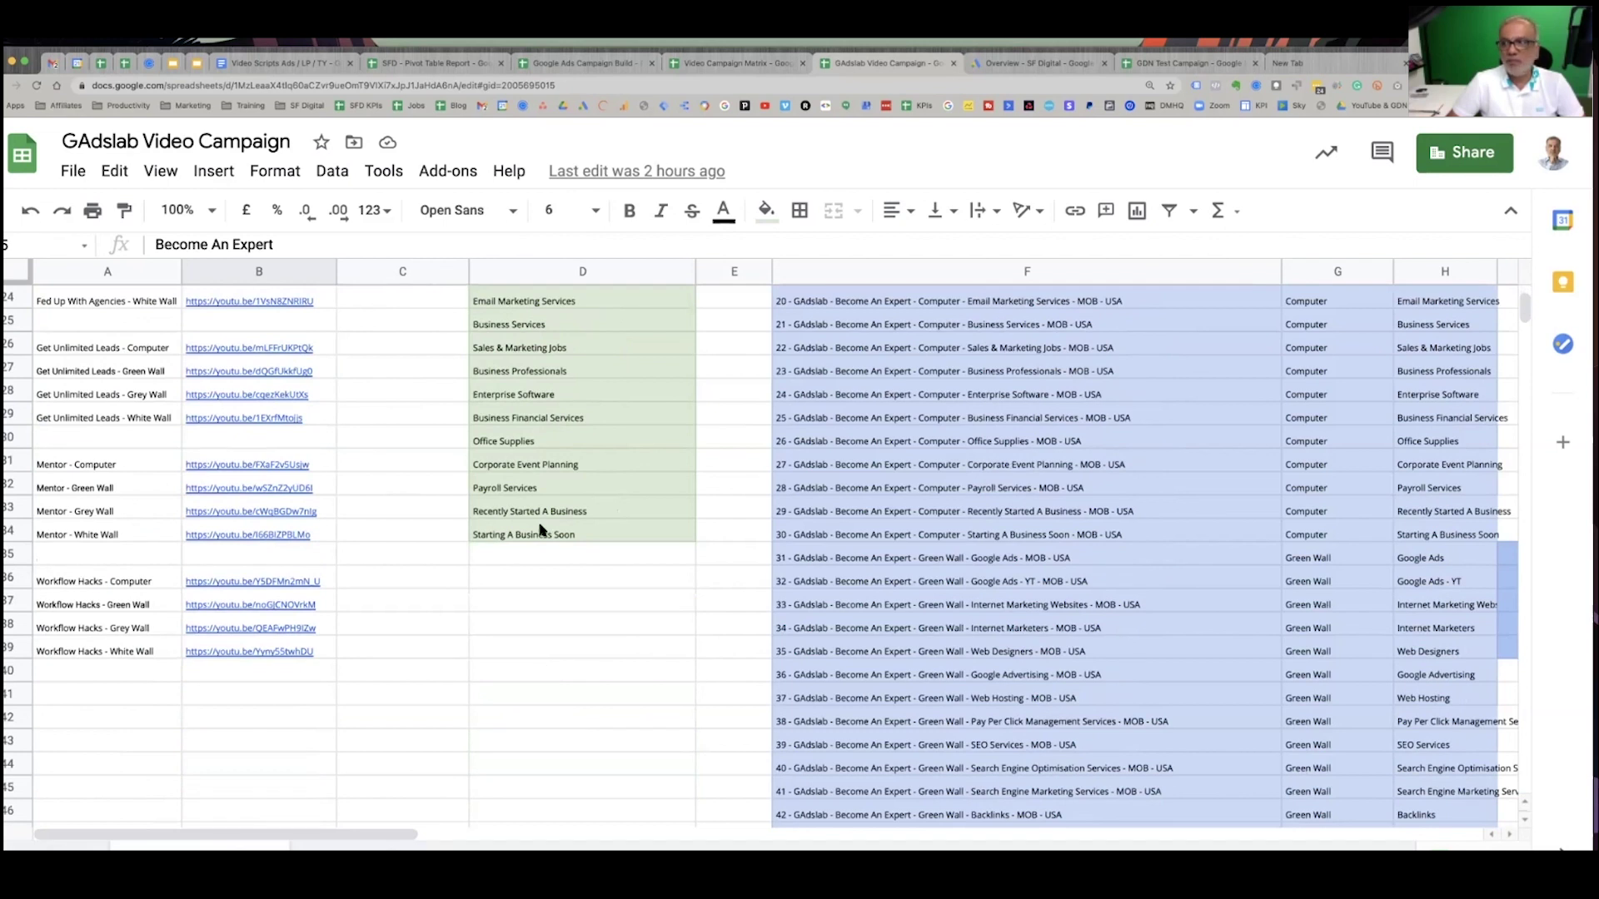
pyautogui.scroll(8, 540, 530)
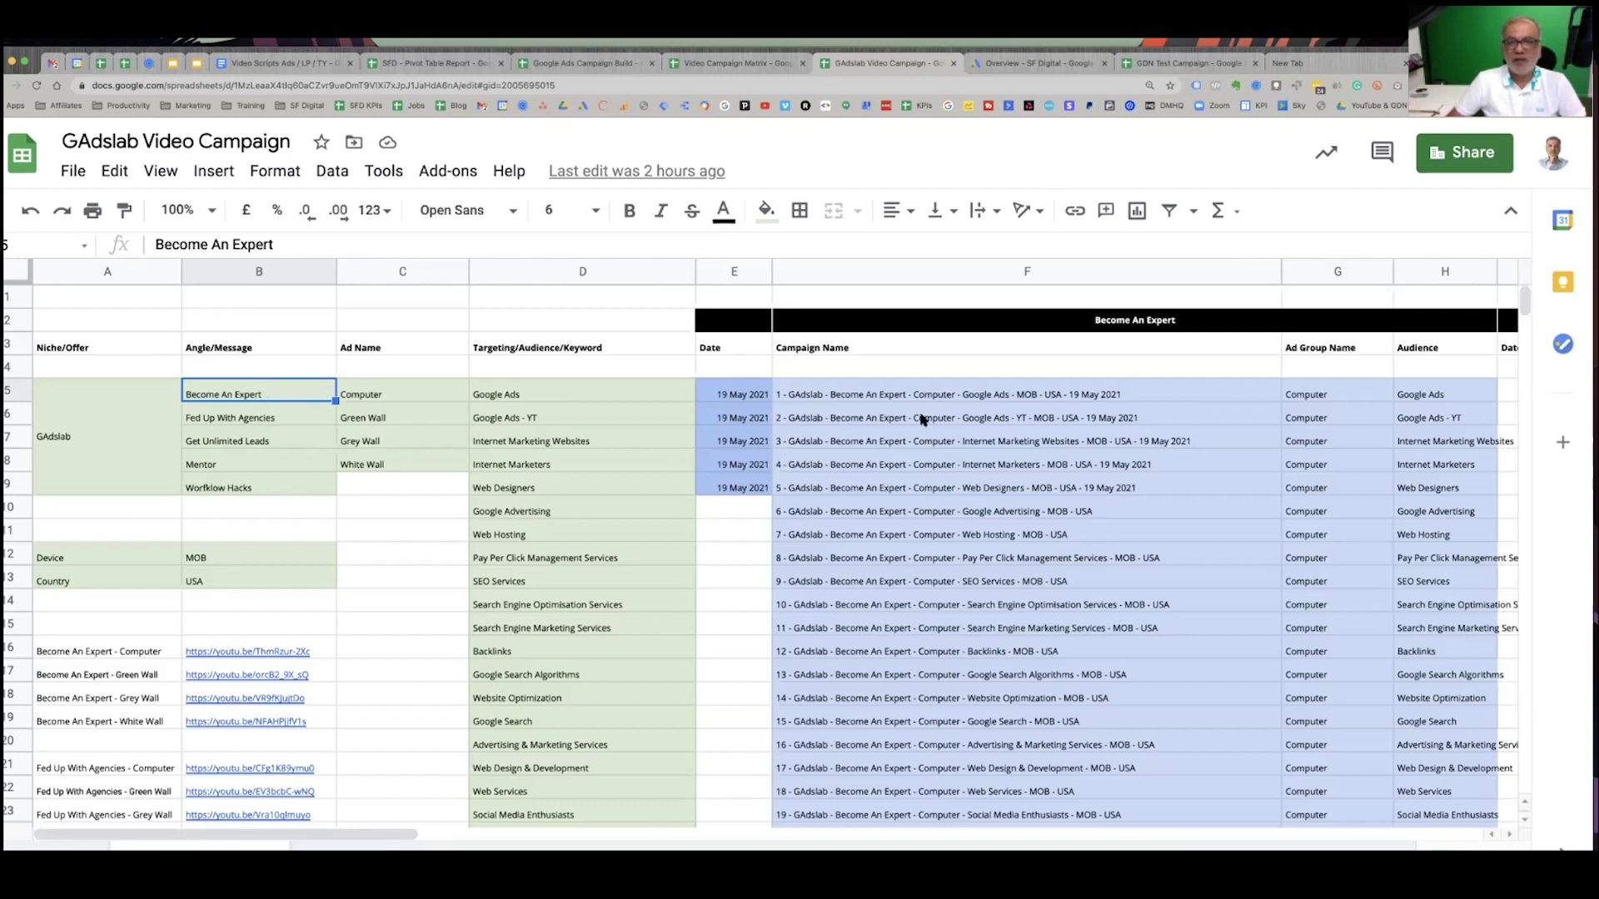
# - Append dsfdfdf to the first Ad Name entry, Computer
pyautogui.click(422, 399)
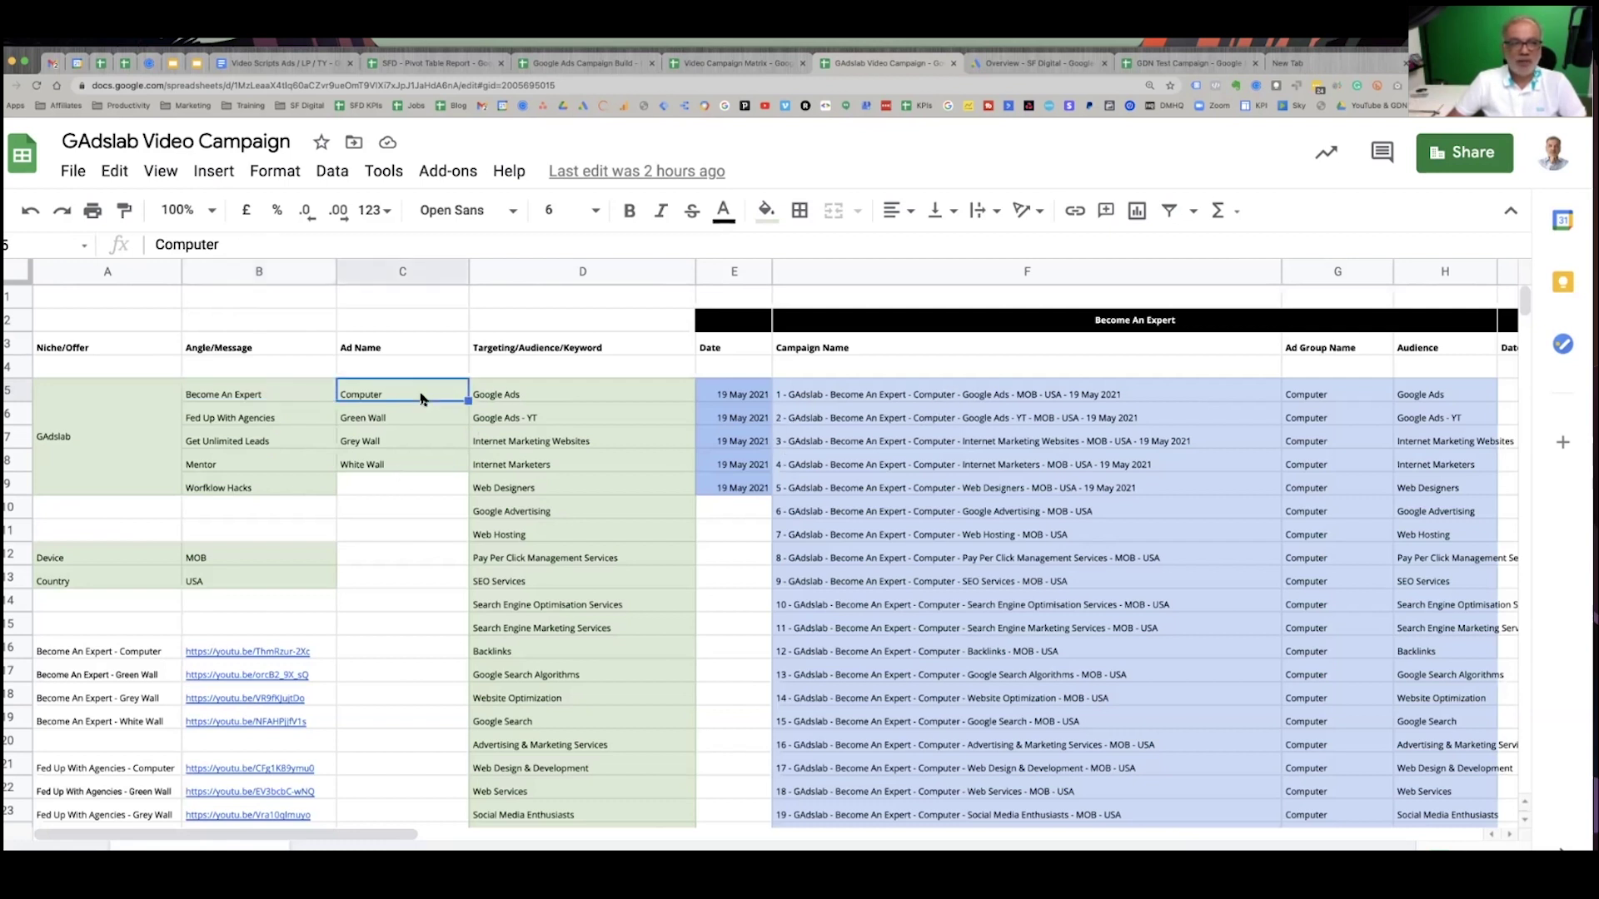
pyautogui.doubleClick(422, 399)
pyautogui.write('dsfdfdf')
pyautogui.press('Tab')
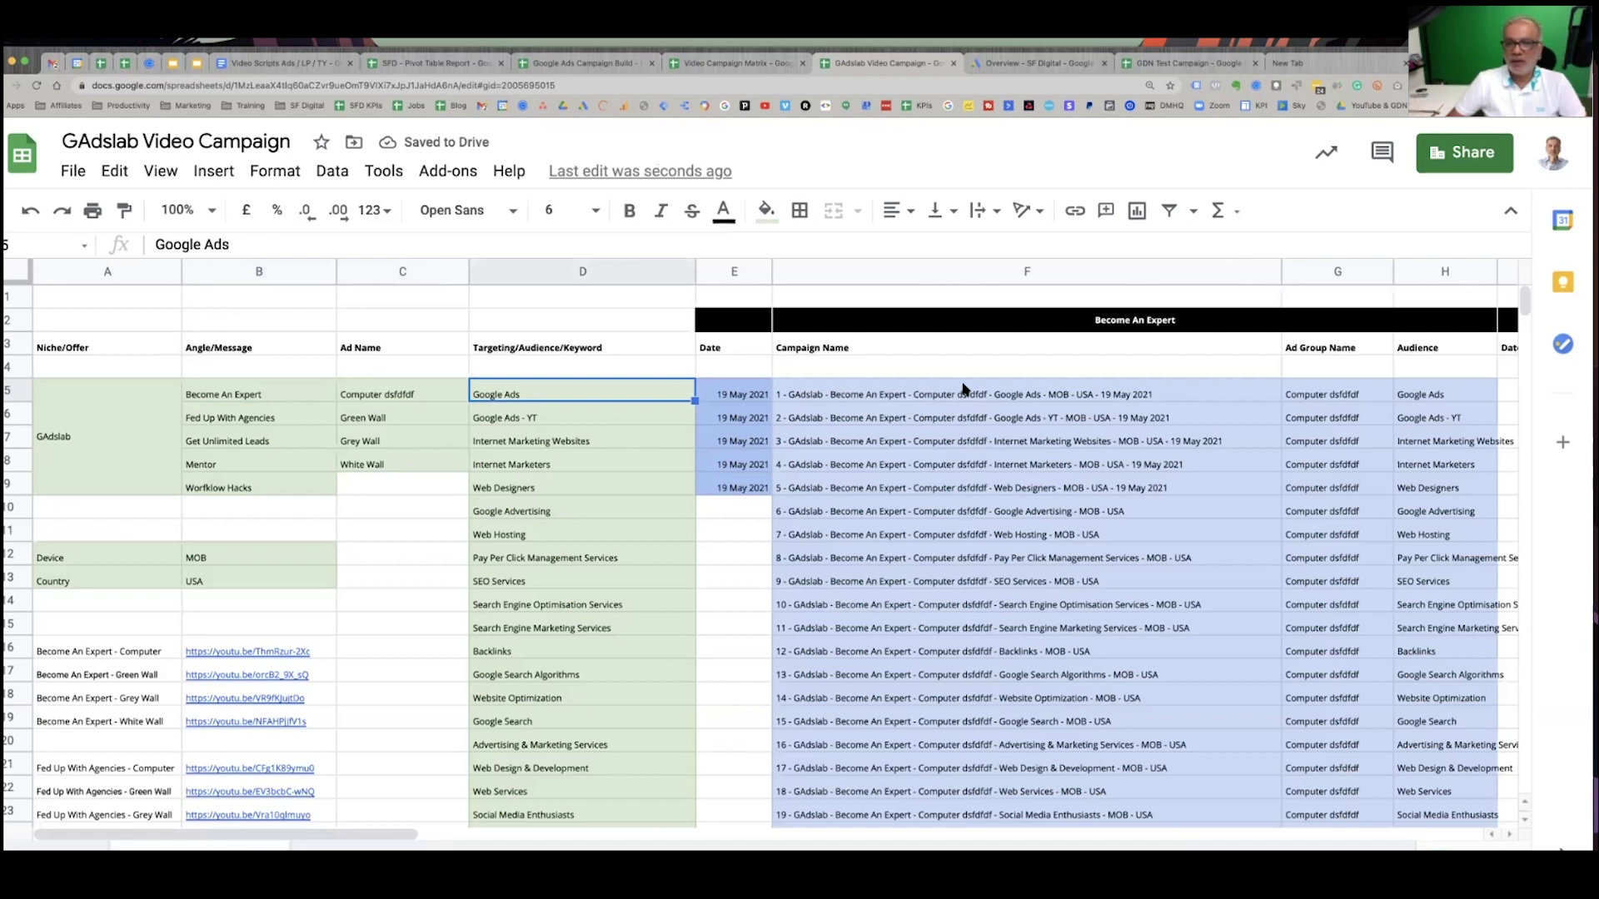
# - Replace the first Ad Name entry with Ad 1
pyautogui.doubleClick(434, 389)
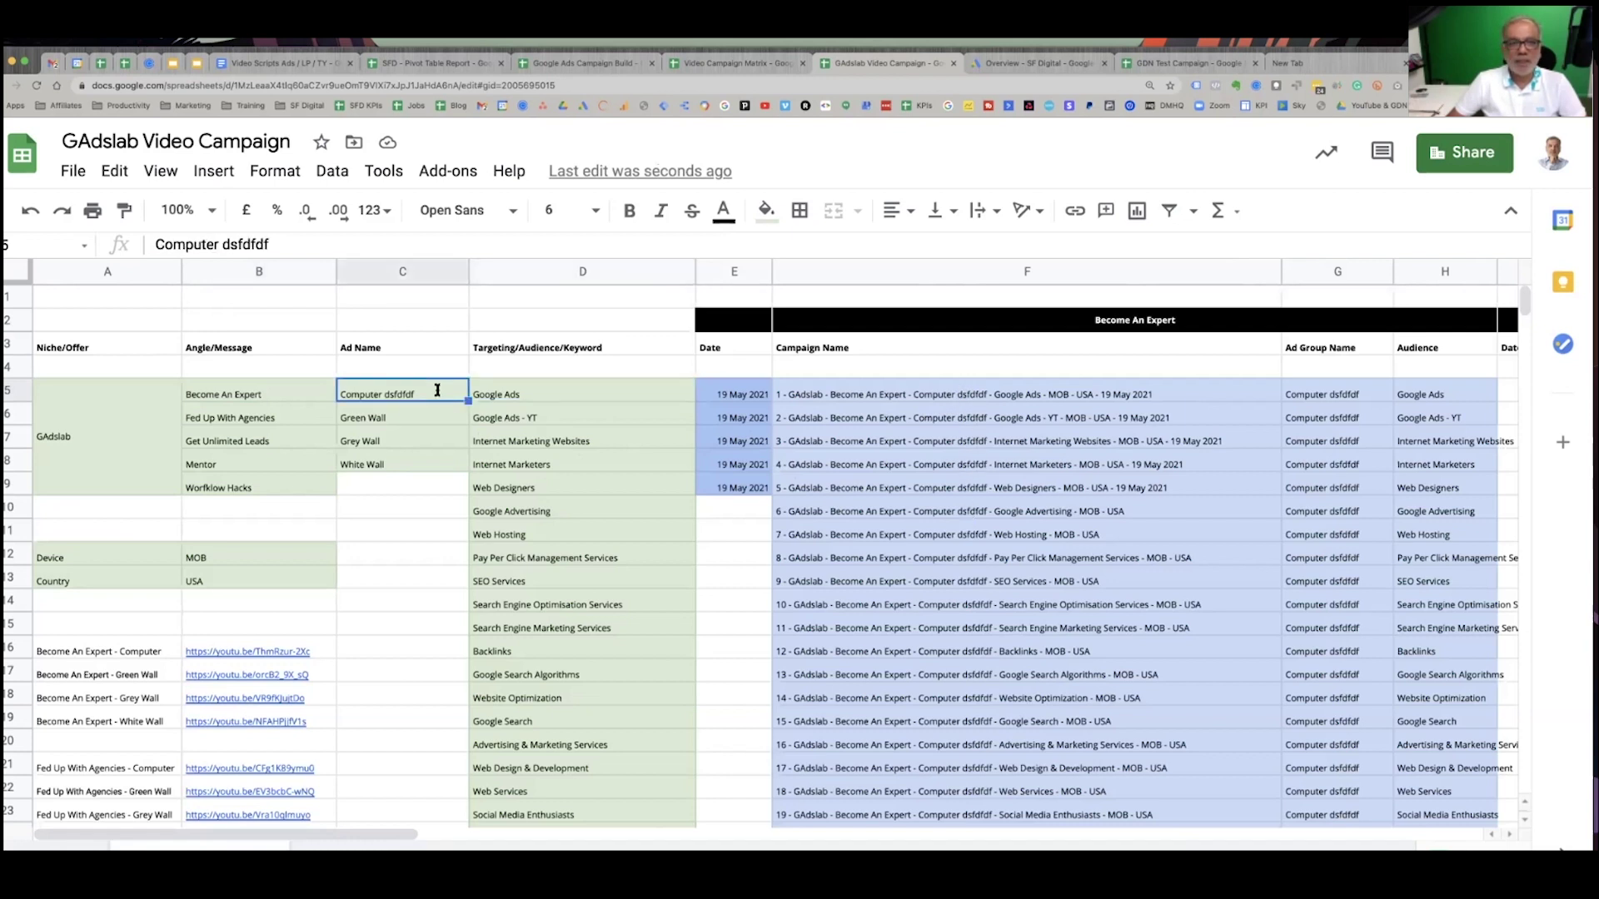
pyautogui.press('BackSpace')
pyautogui.press('BackSpace')
pyautogui.press('BackSpace')
pyautogui.press('BackSpace')
pyautogui.press('BackSpace')
pyautogui.press('BackSpace')
pyautogui.press('BackSpace')
pyautogui.press('BackSpace')
pyautogui.press('BackSpace')
pyautogui.press('BackSpace')
pyautogui.press('BackSpace')
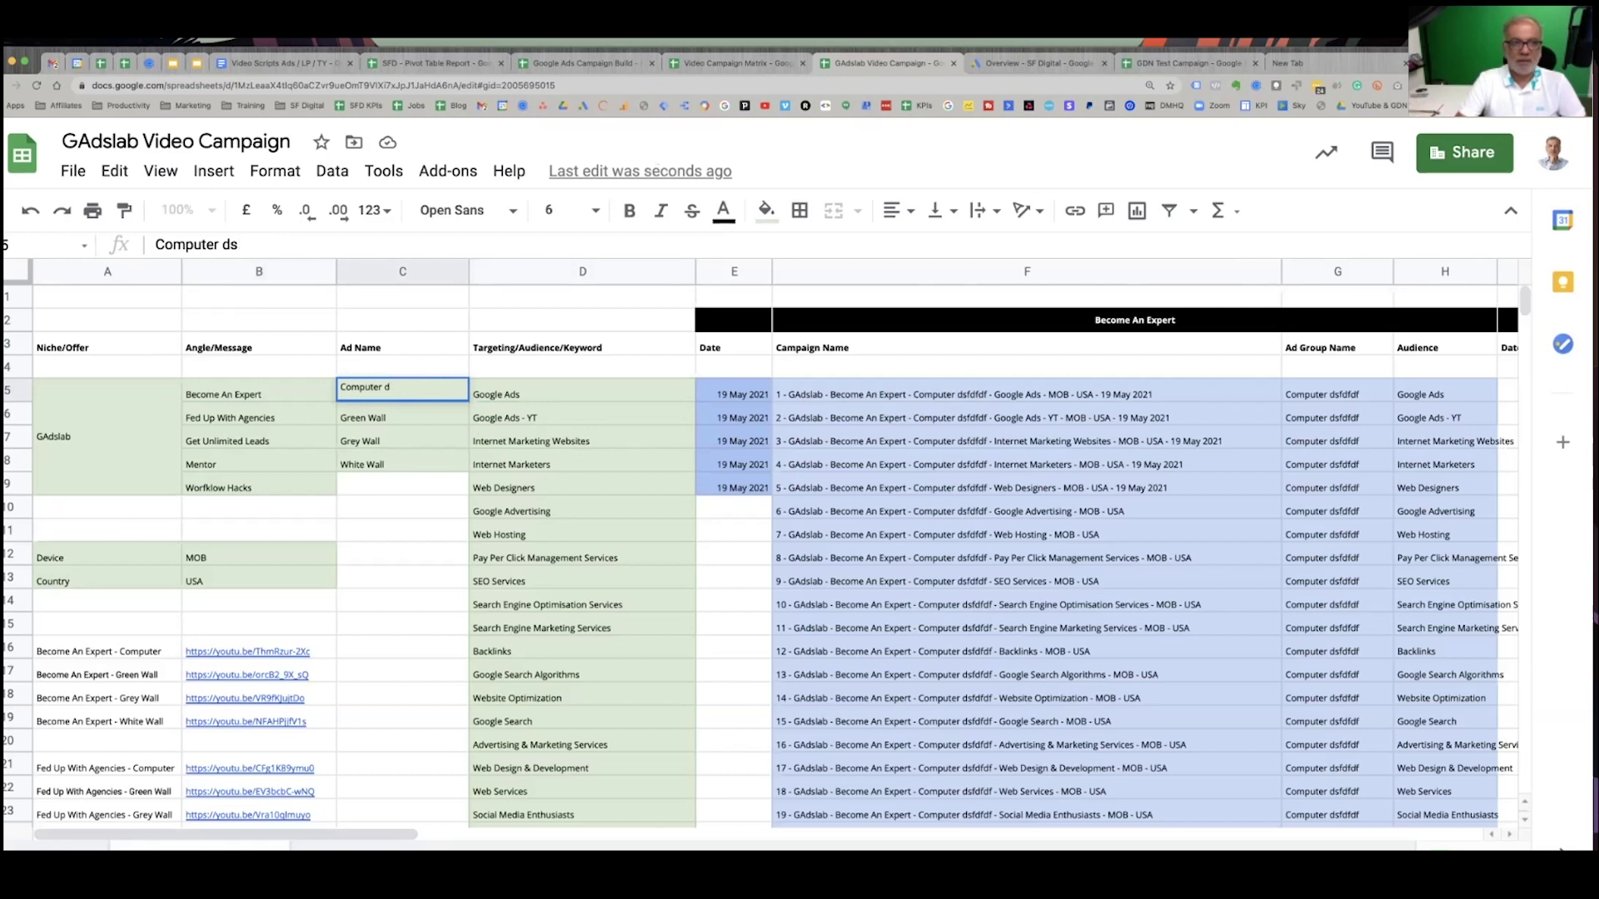
pyautogui.write('A')
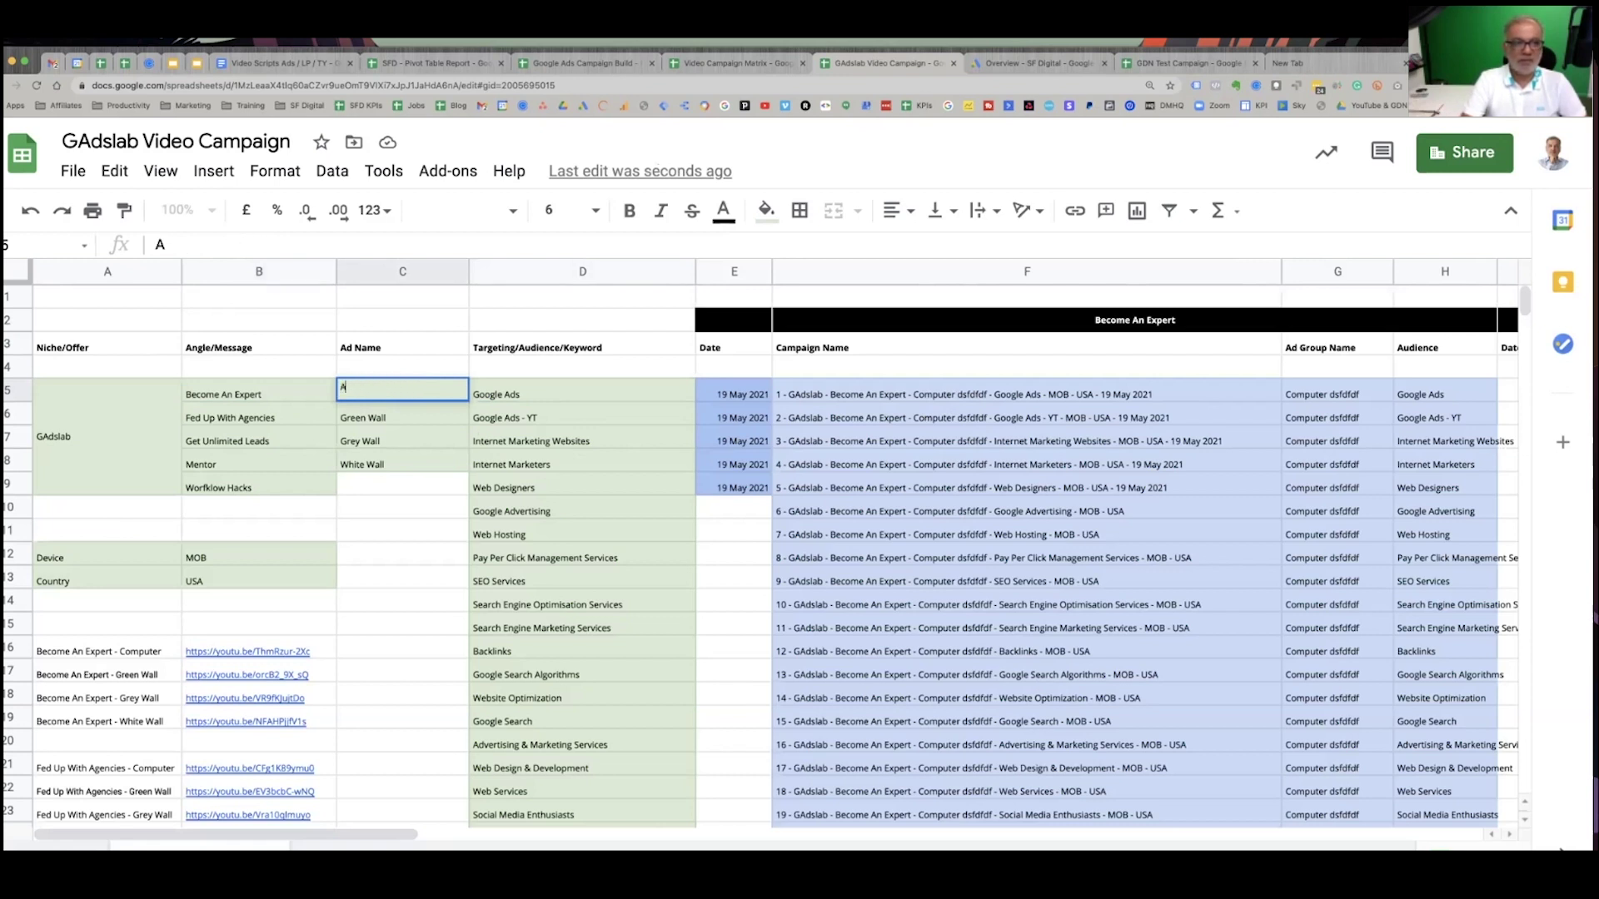
pyautogui.write('d 1')
pyautogui.press('Return')
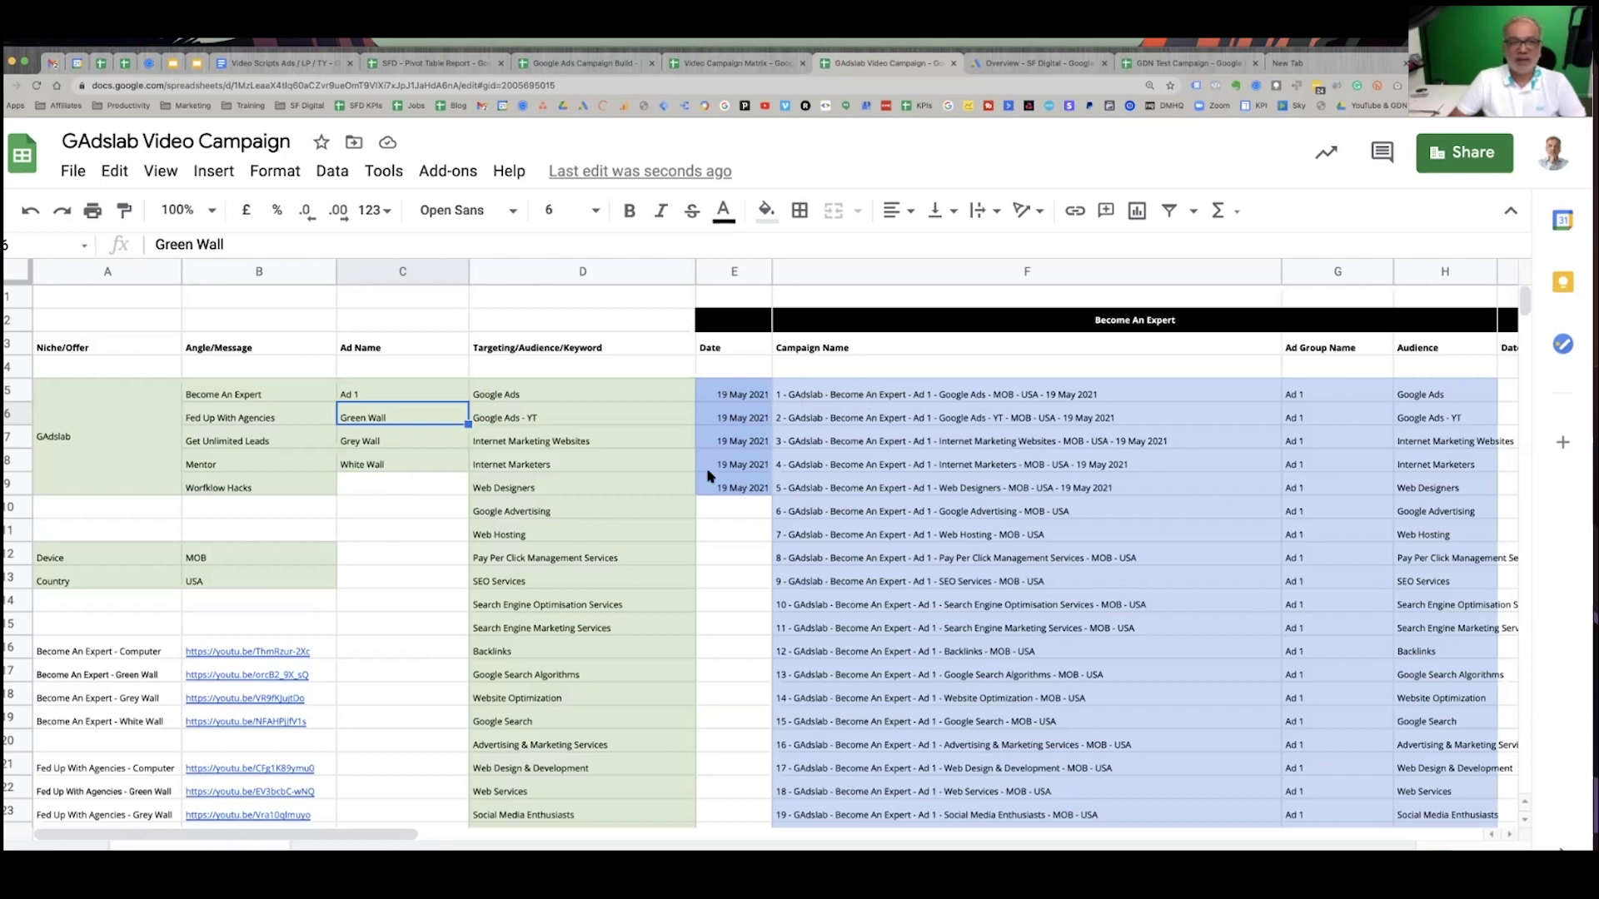
# - Set the Device value to COM in the campaign naming inputs
pyautogui.click(217, 557)
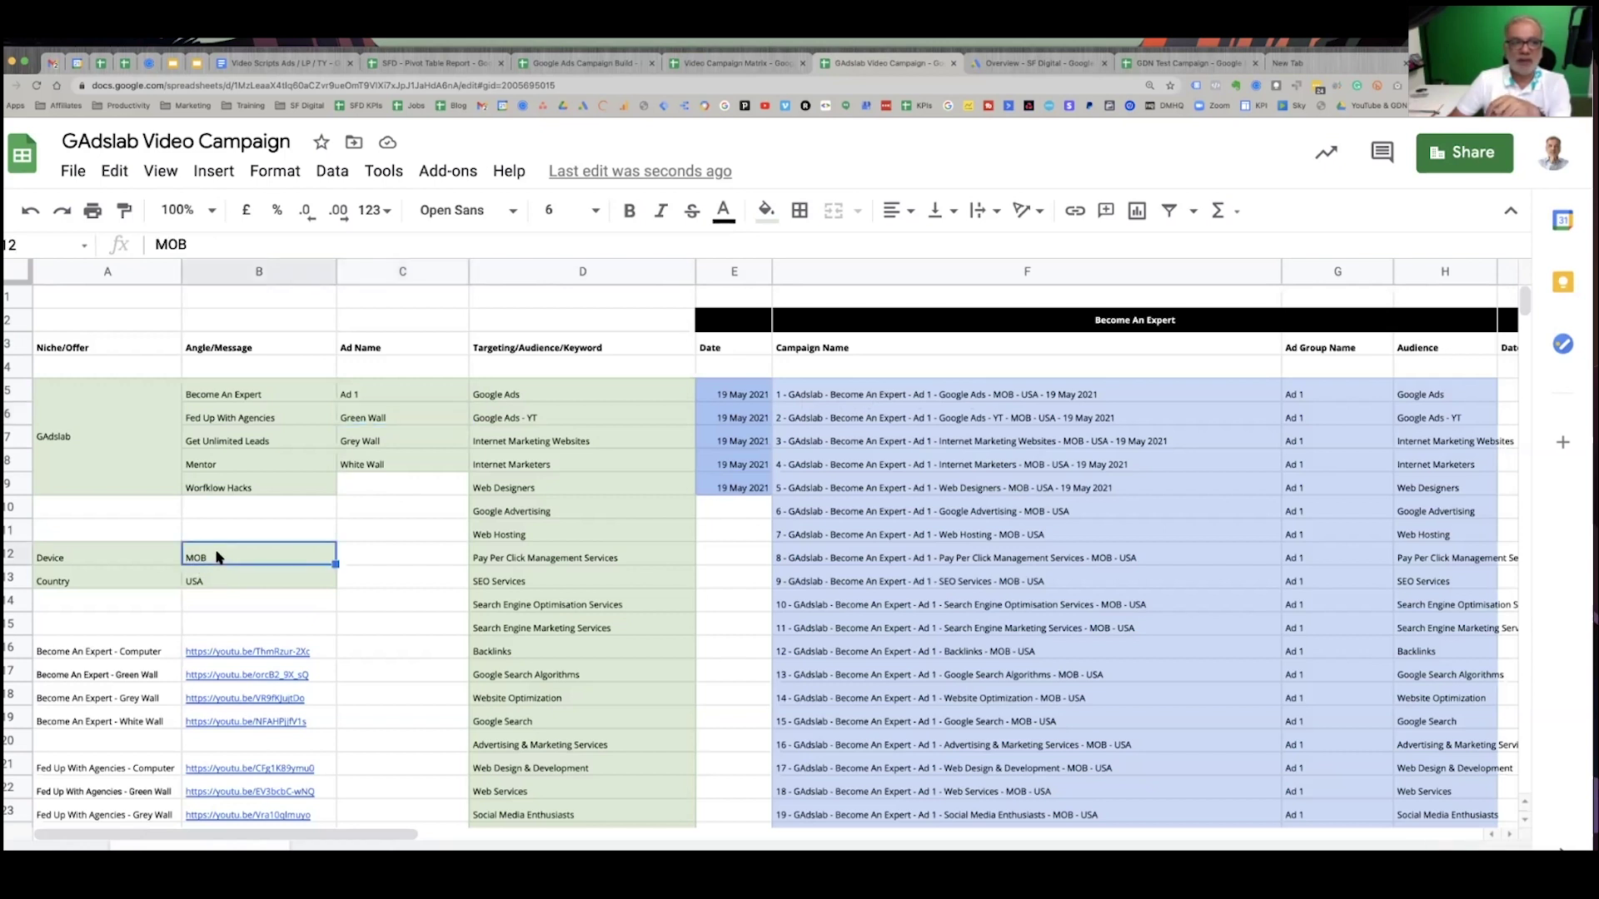
pyautogui.write('COM')
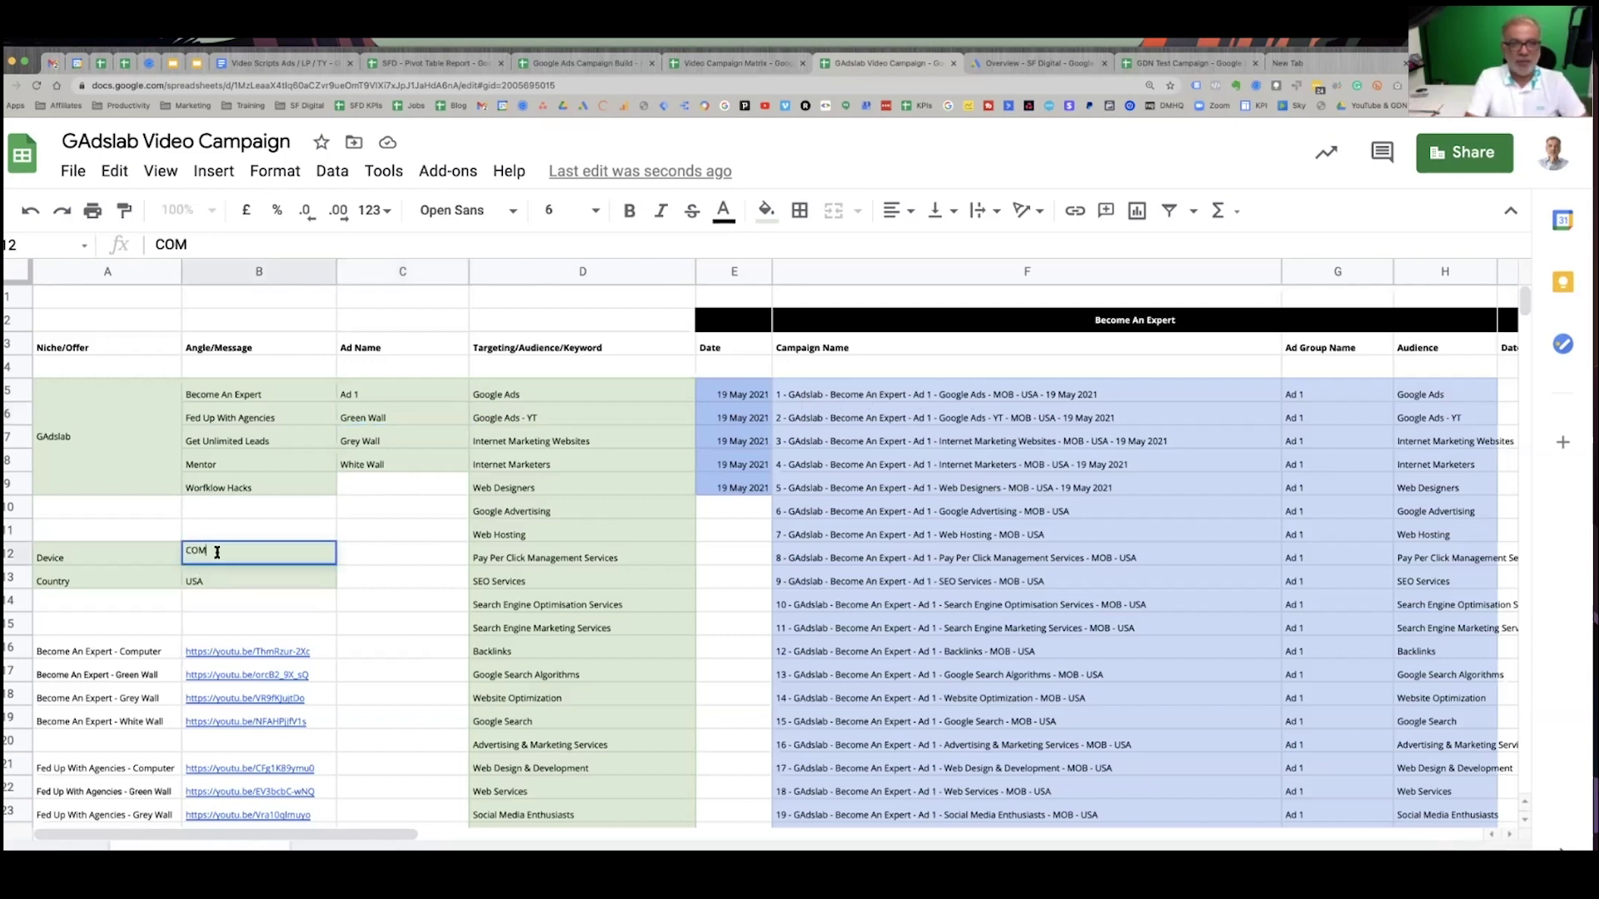
pyautogui.press('Tab')
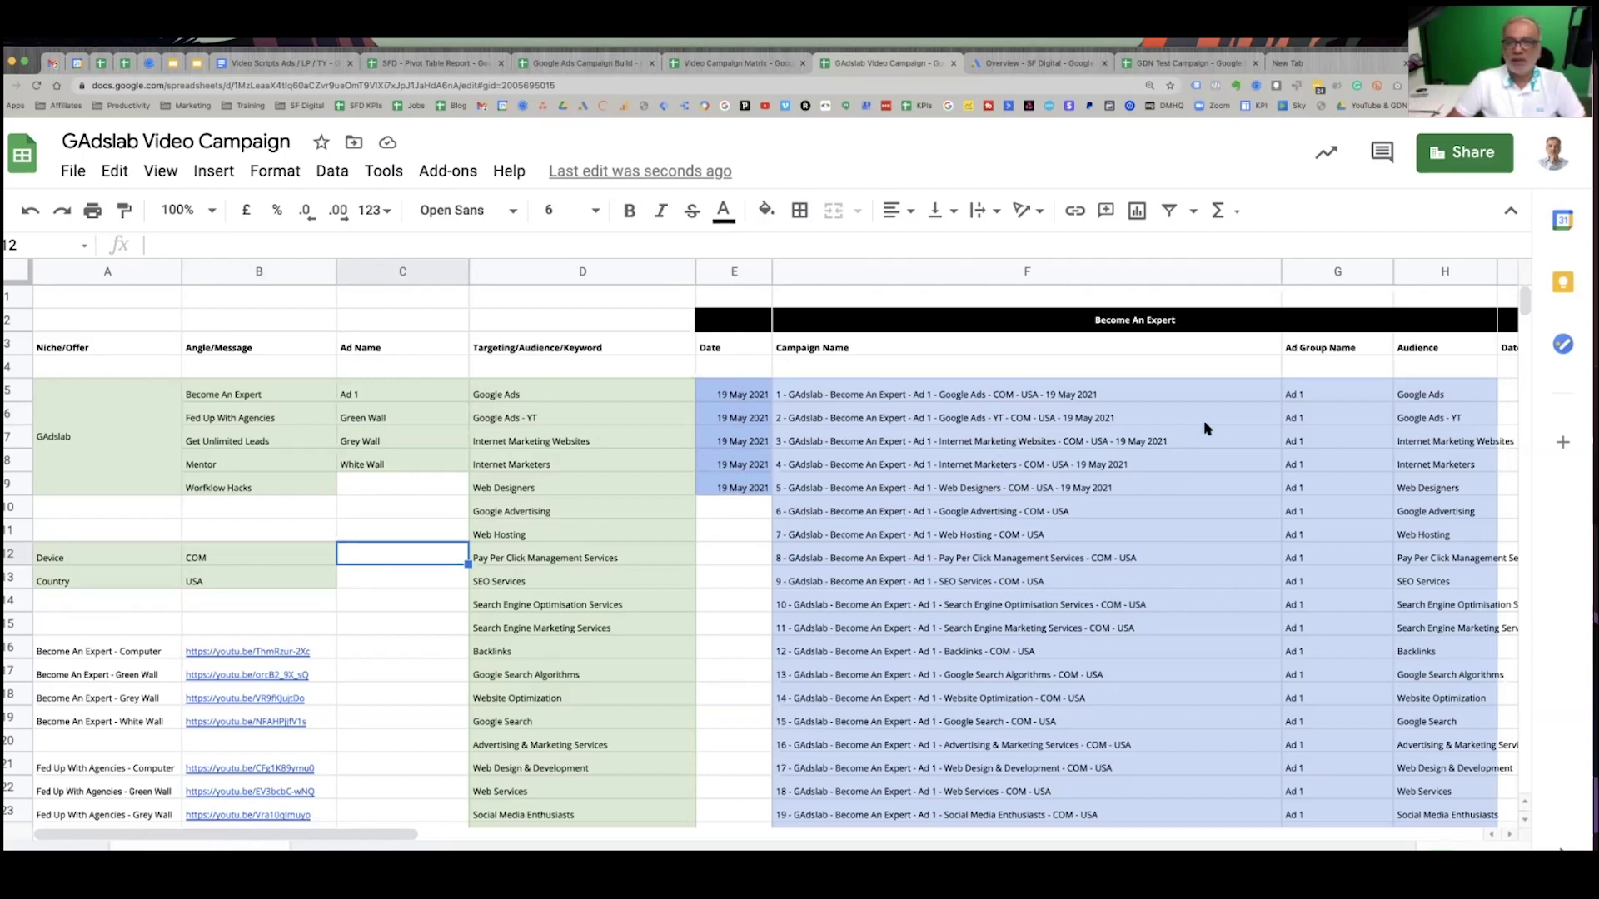
pyautogui.hscroll(5, 1205, 428)
pyautogui.hscroll(-5, 287, 437)
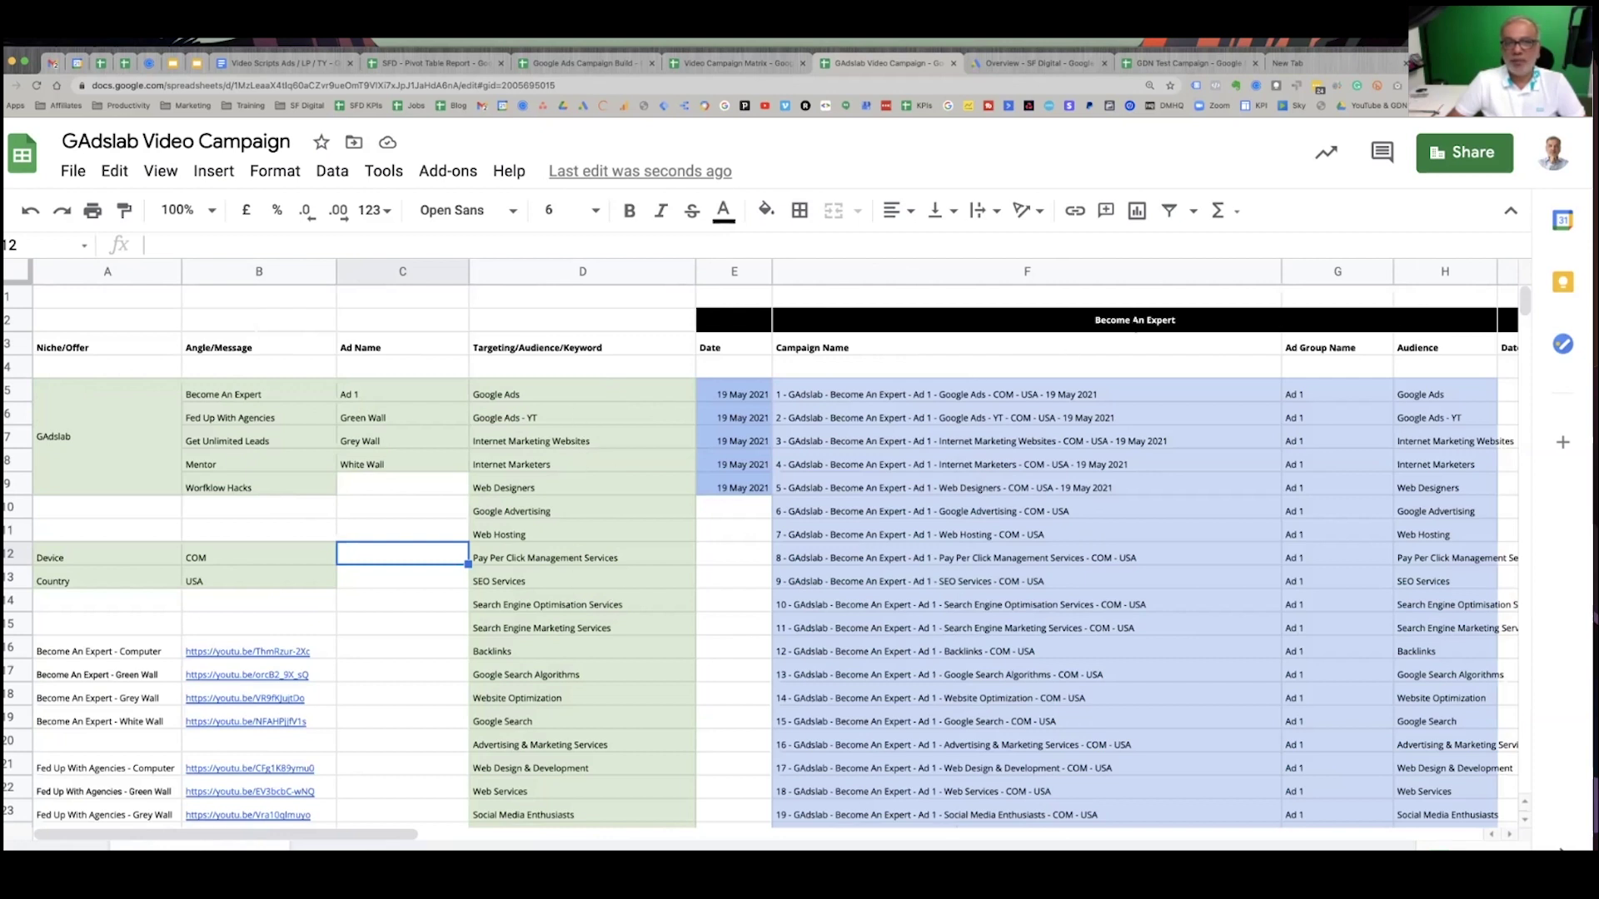
# - Examine the generated campaign names, ad groups and audiences in each angle's block, from Become An Expert through Worfklow Hacks
pyautogui.click(255, 417)
pyautogui.click(261, 441)
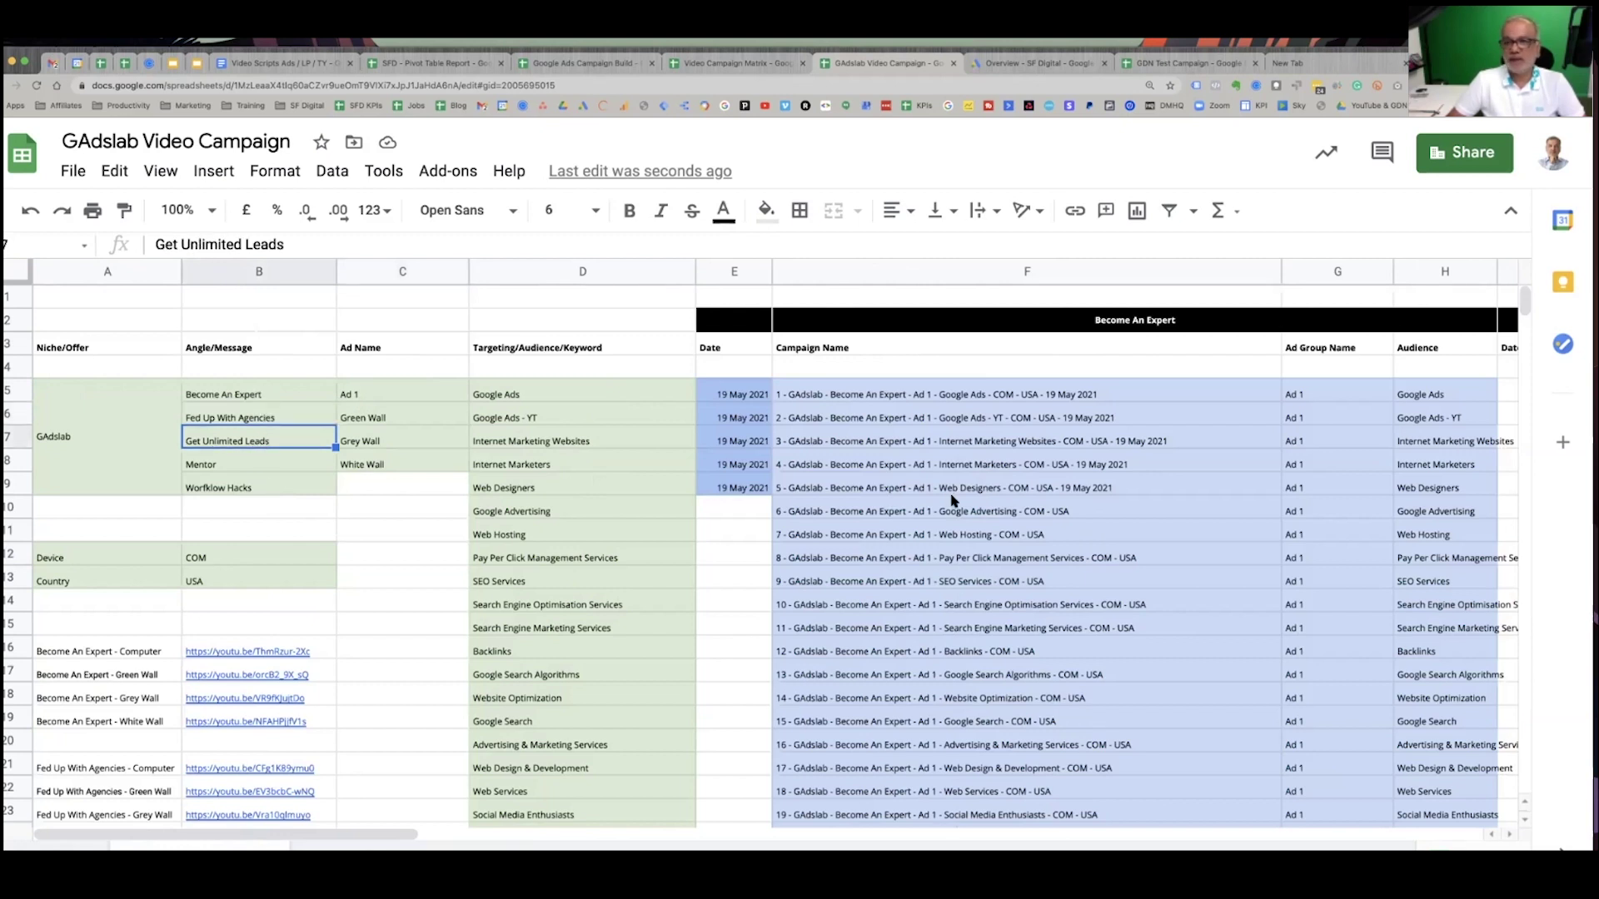
pyautogui.hscroll(15, 953, 500)
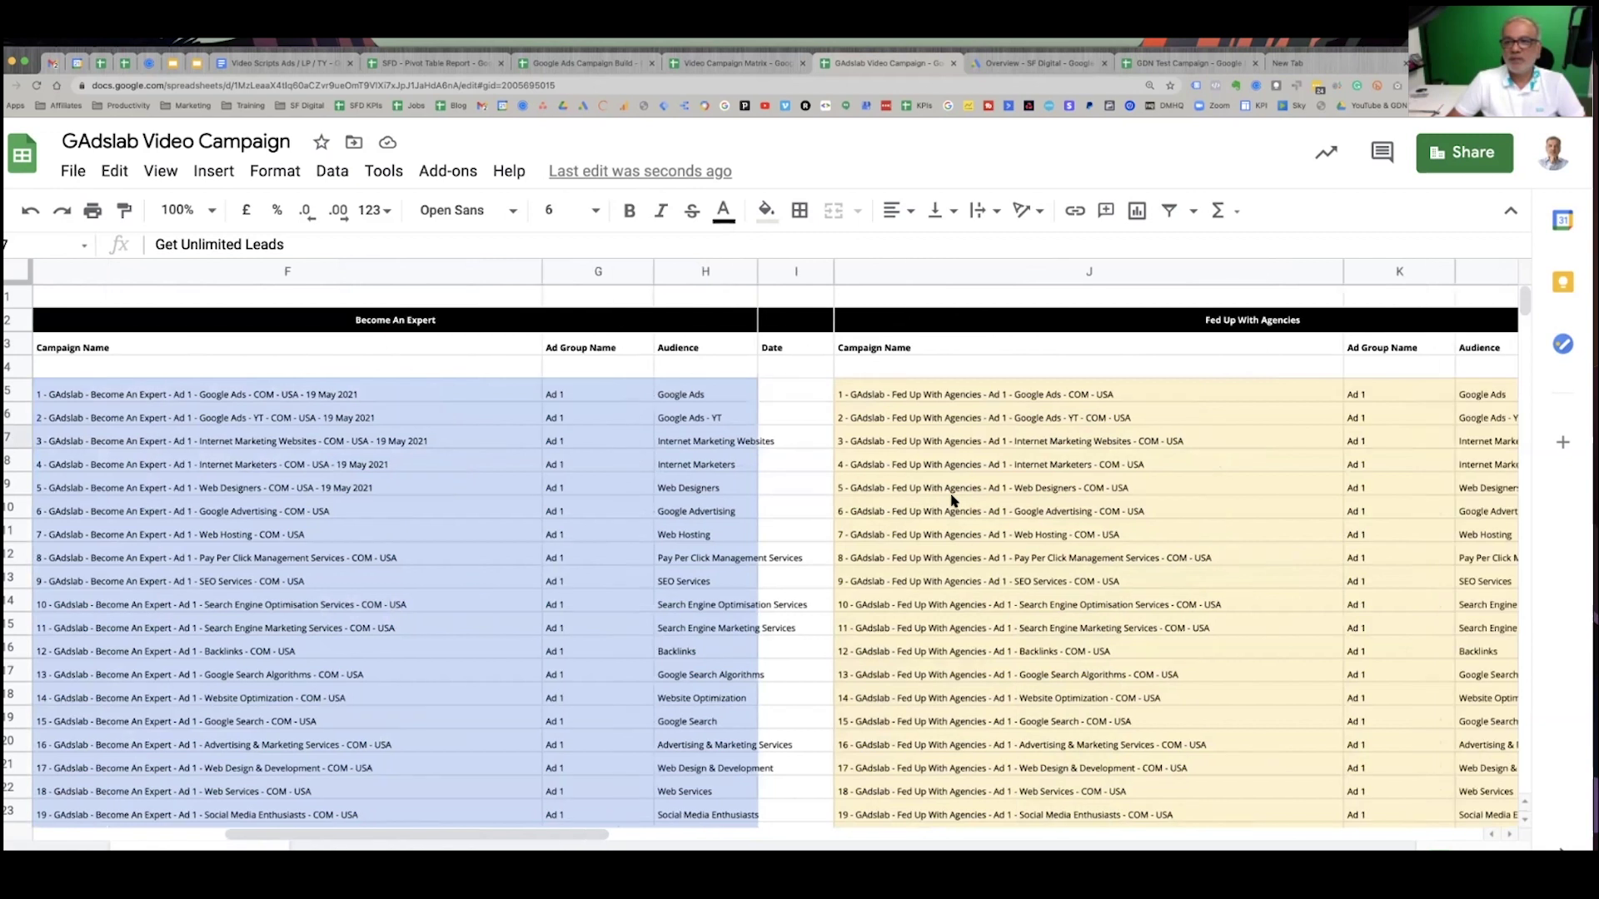
pyautogui.hscroll(15, 953, 499)
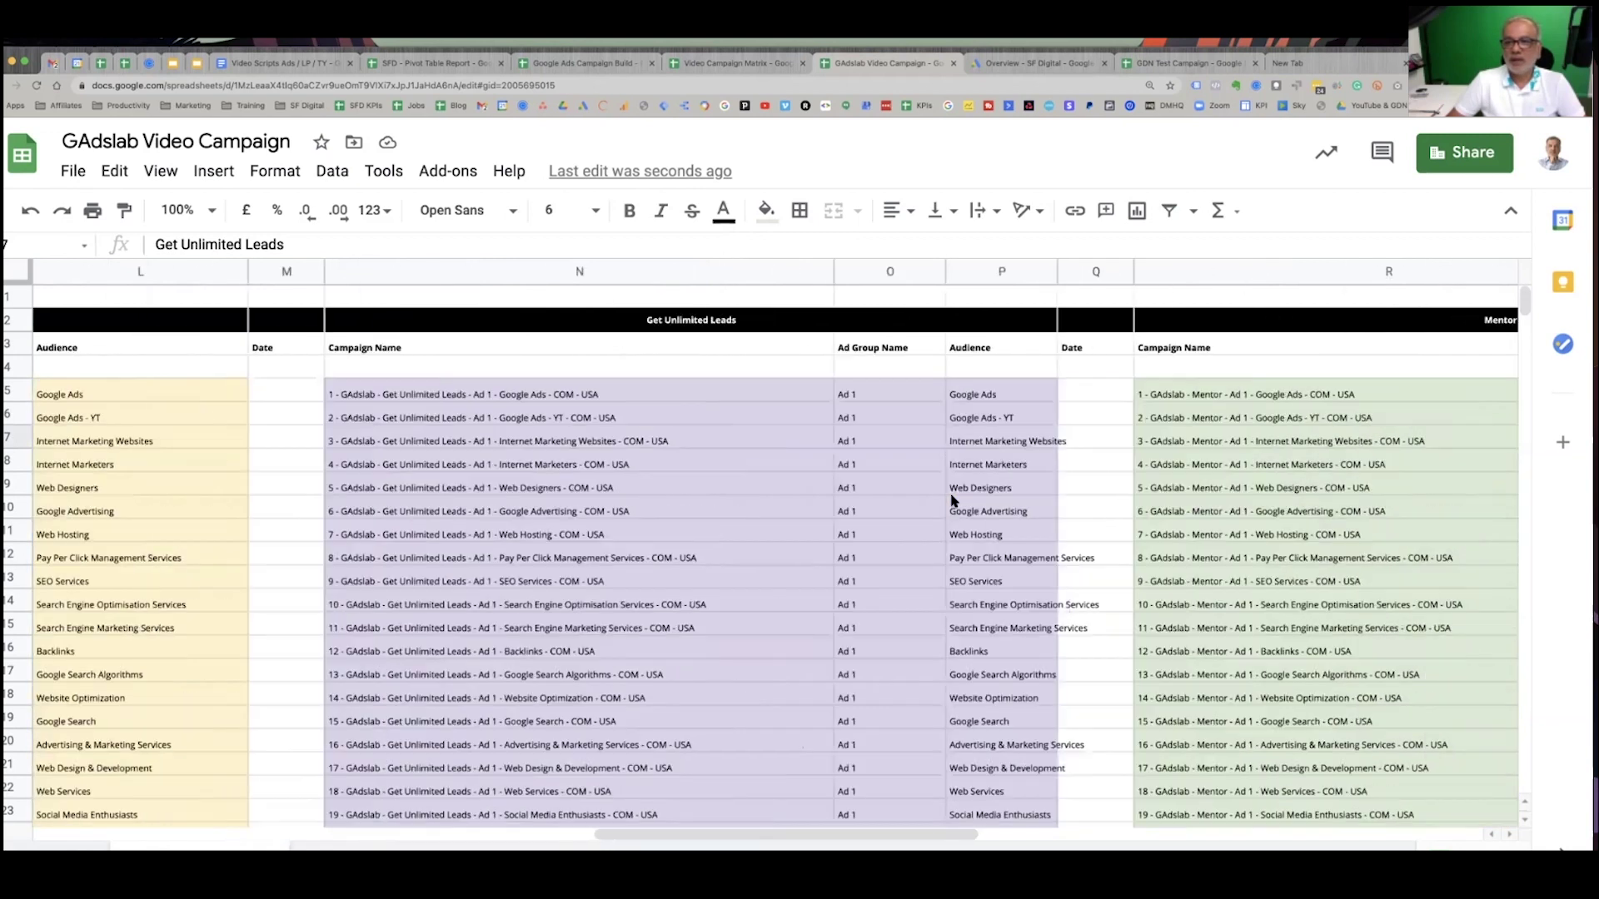
pyautogui.hscroll(-20, 953, 499)
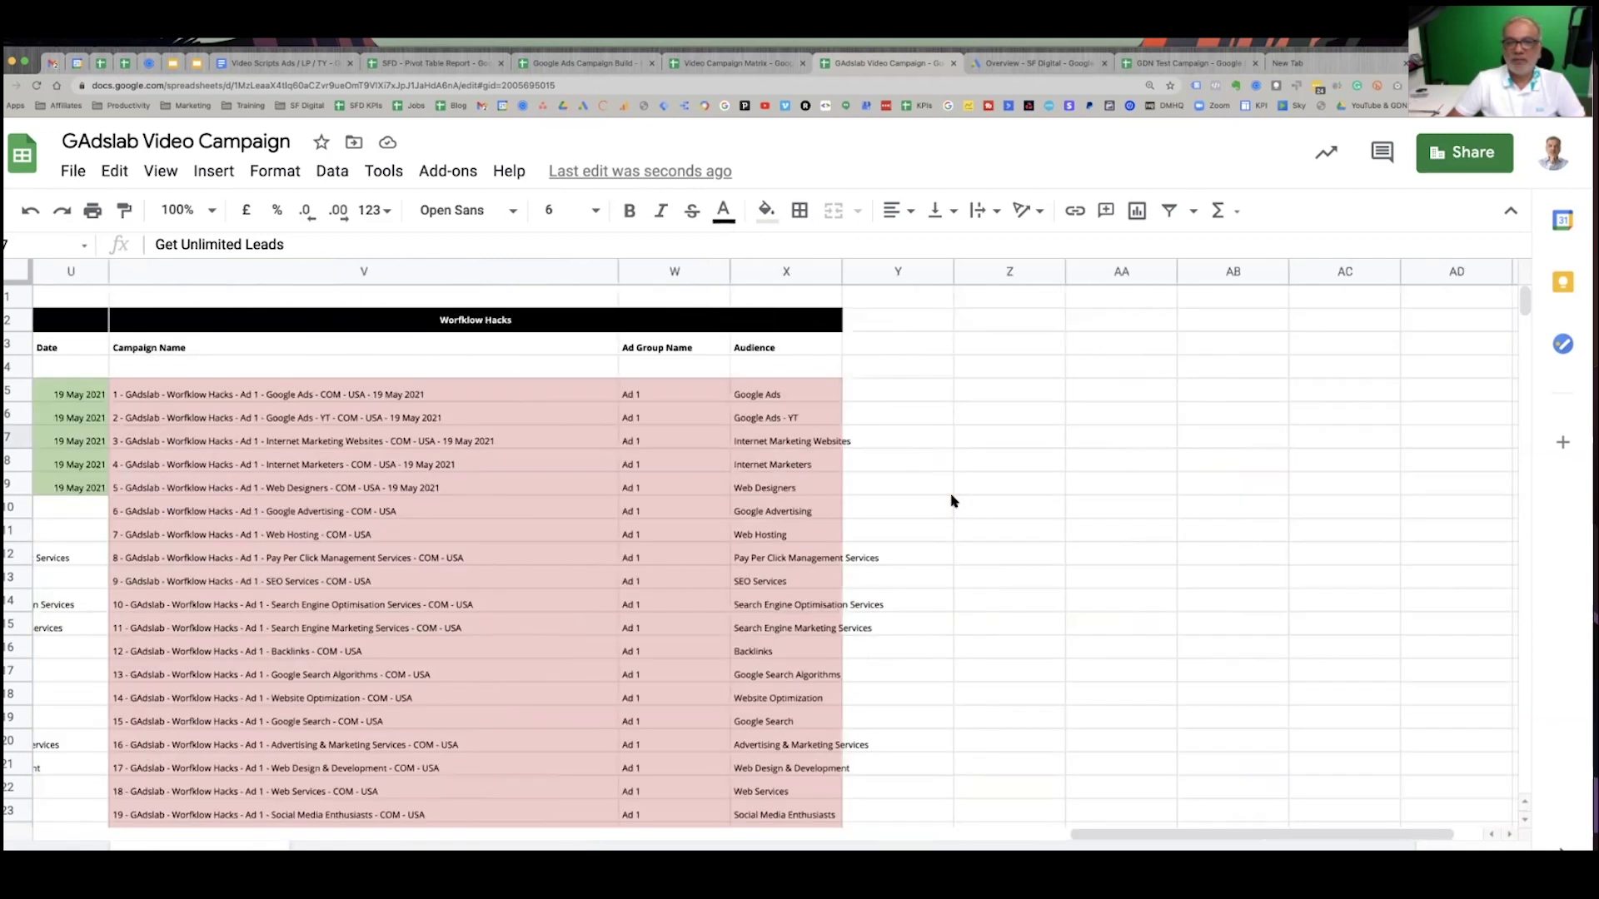
pyautogui.hscroll(-5, 953, 500)
pyautogui.scroll(-20, 953, 499)
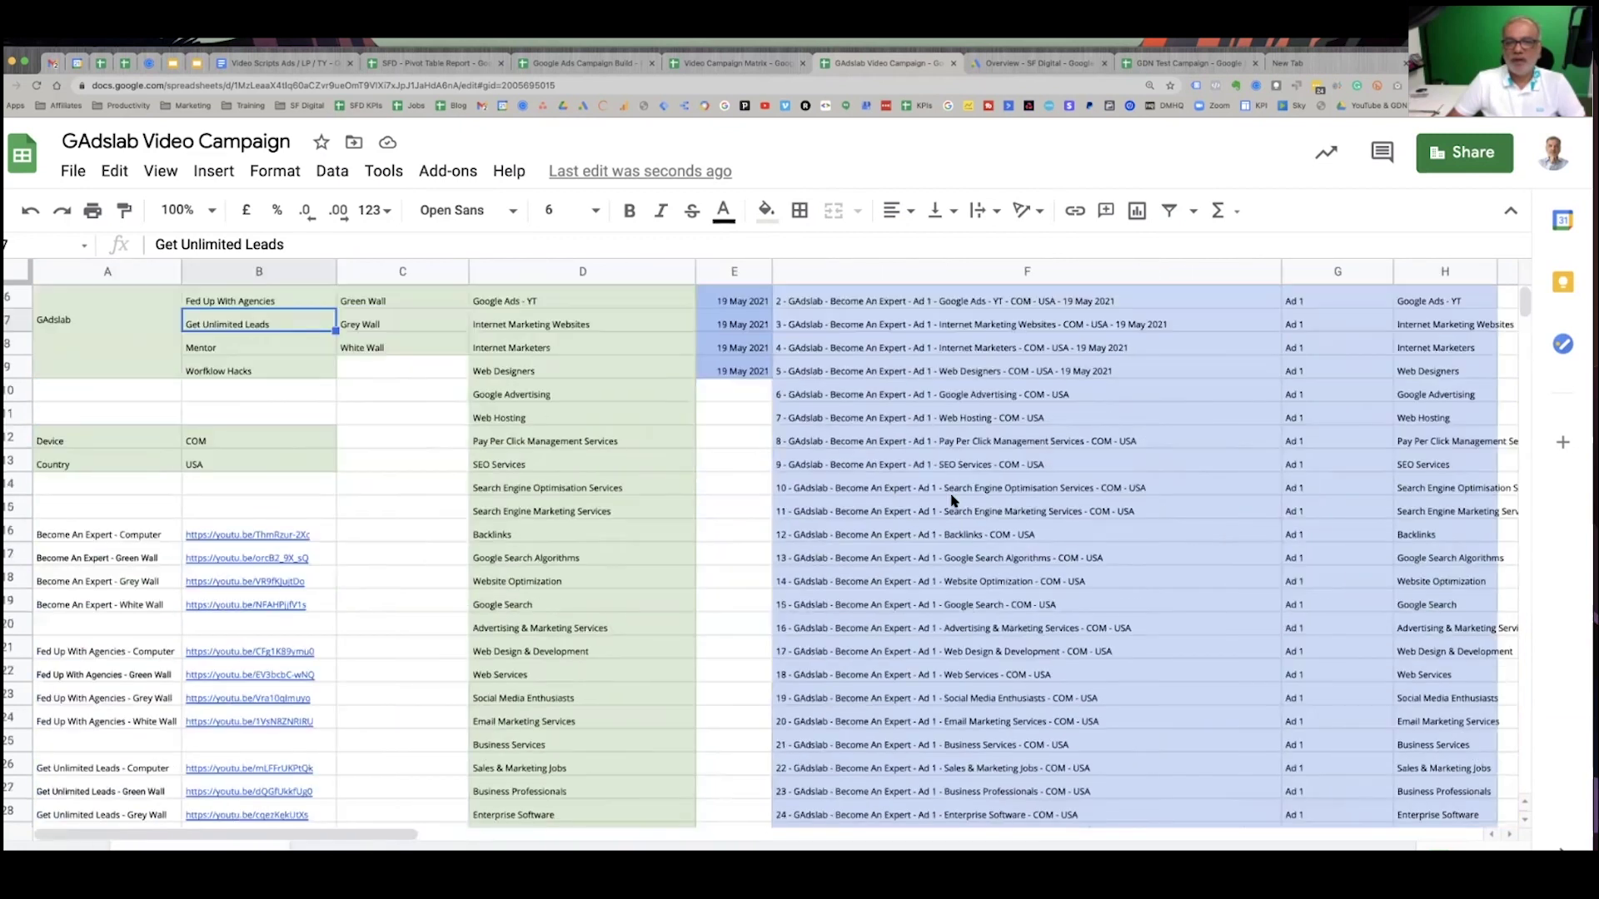
pyautogui.scroll(-18, 953, 500)
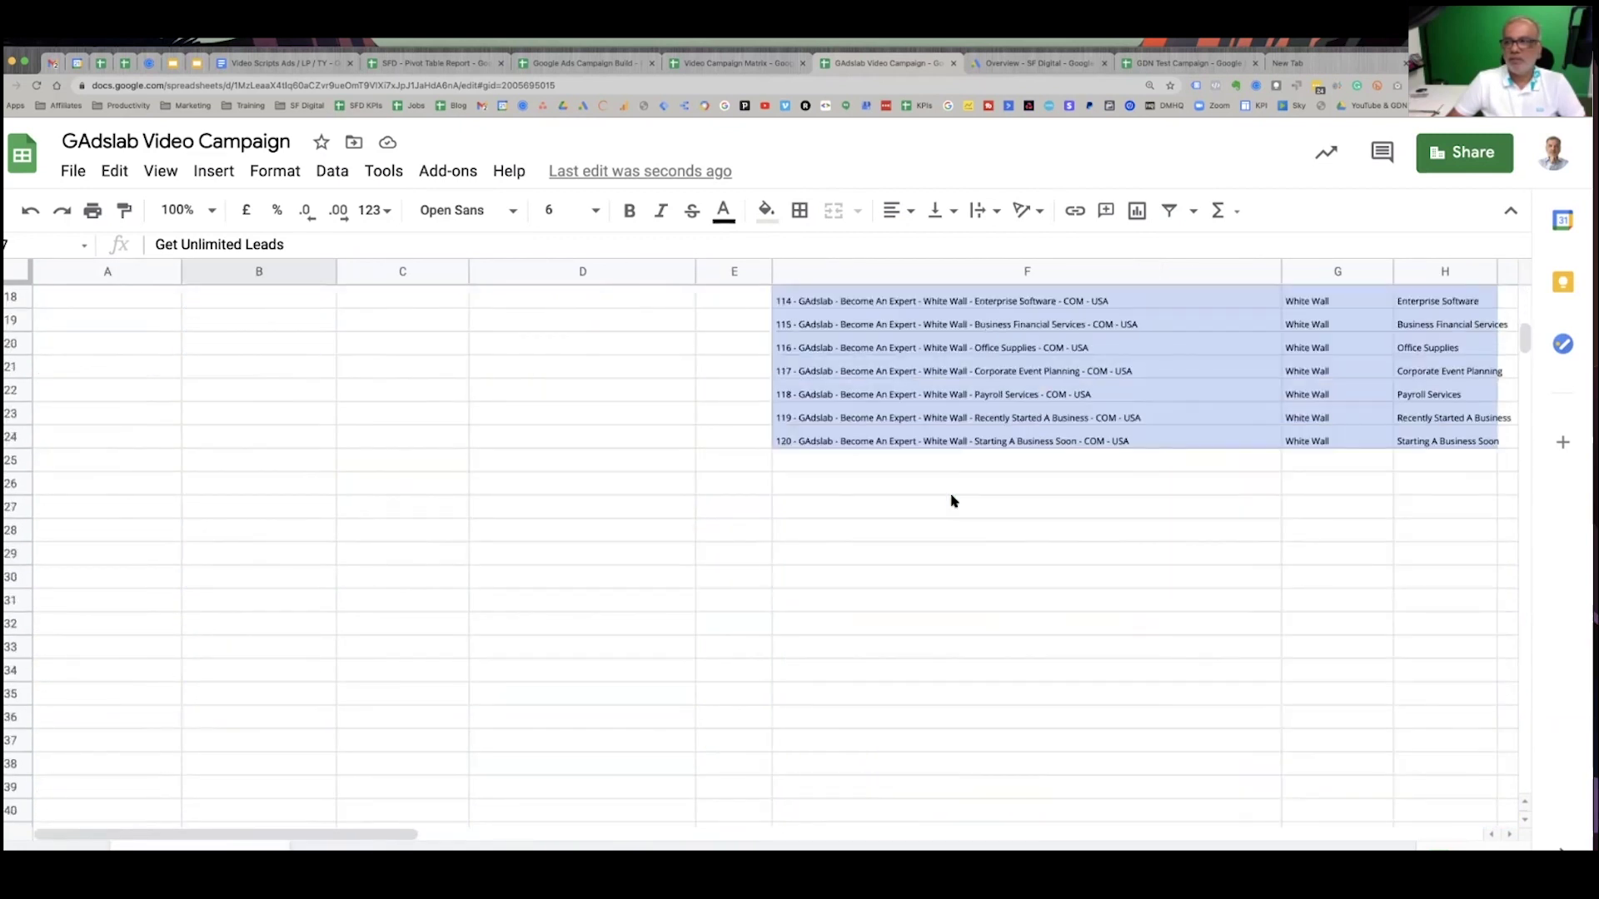
pyautogui.hscroll(10, 953, 500)
pyautogui.hscroll(-10, 954, 499)
pyautogui.scroll(20, 954, 500)
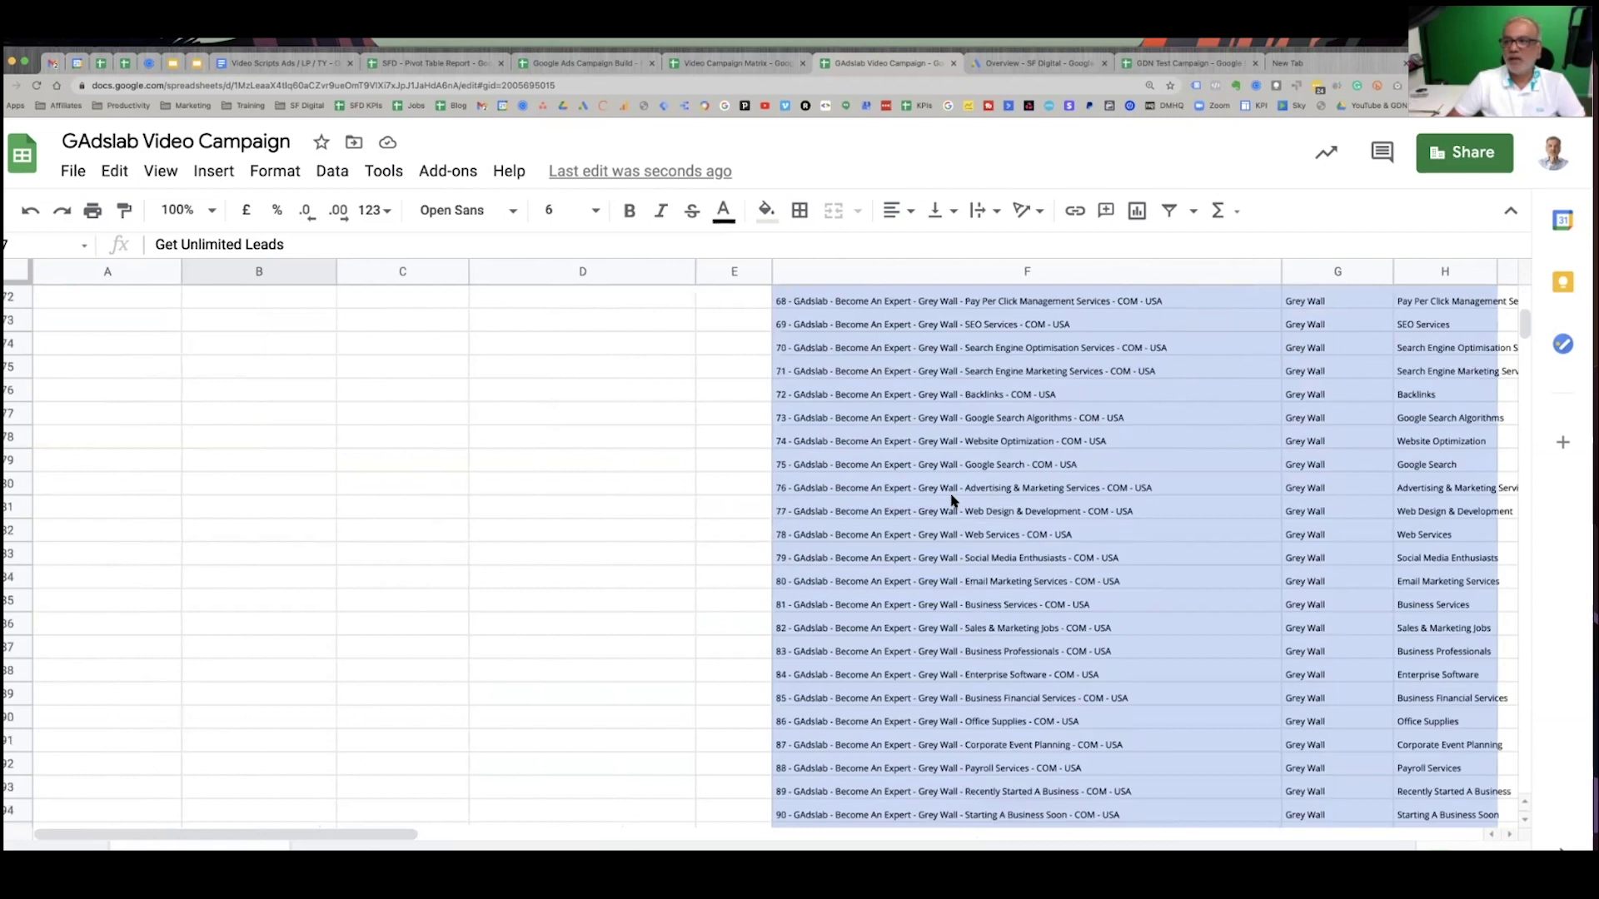
pyautogui.scroll(3, 954, 500)
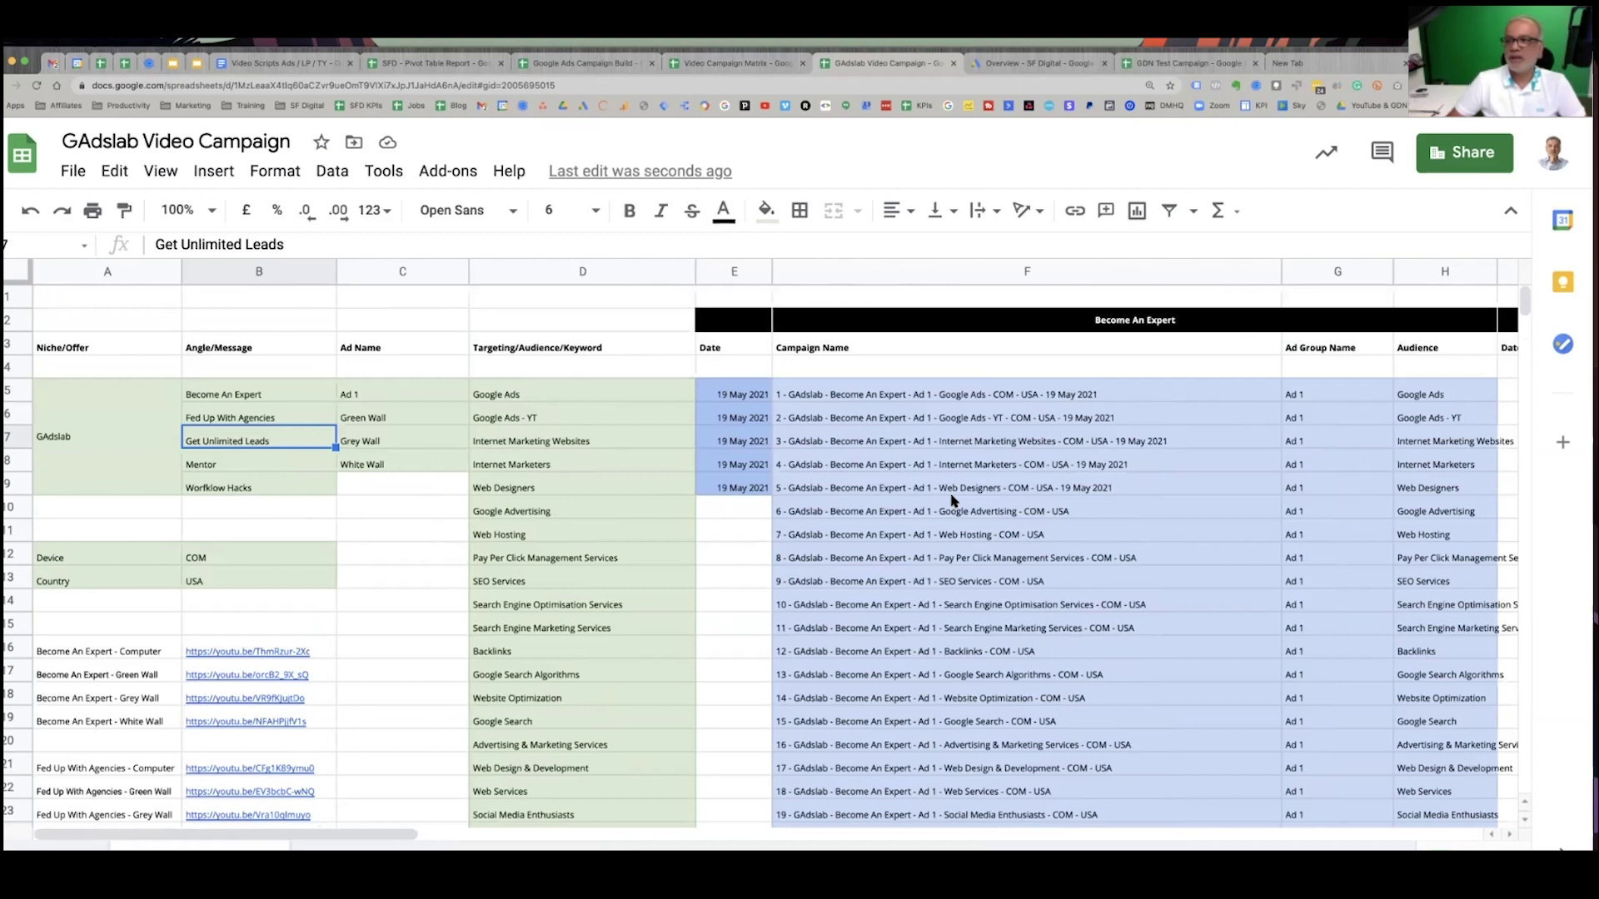
# - Examine the Date columns of the angle blocks and the Campaign Name cells F5:F7 to see which campaigns carry a date
pyautogui.hscroll(5, 954, 499)
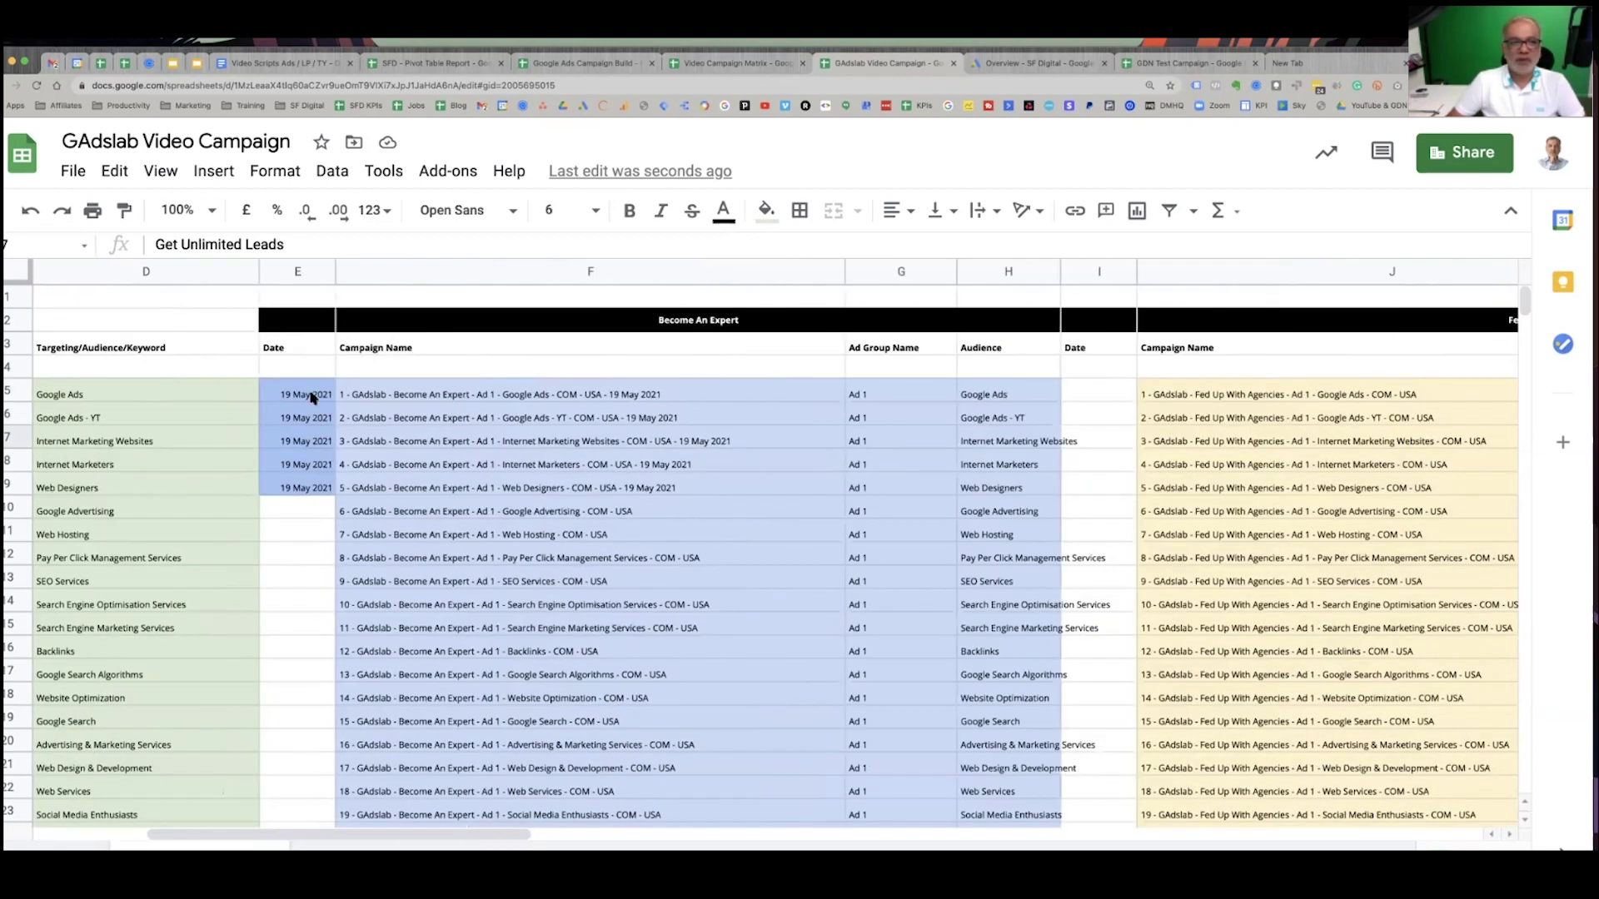
pyautogui.hscroll(3, 746, 579)
pyautogui.scroll(-4, 750, 573)
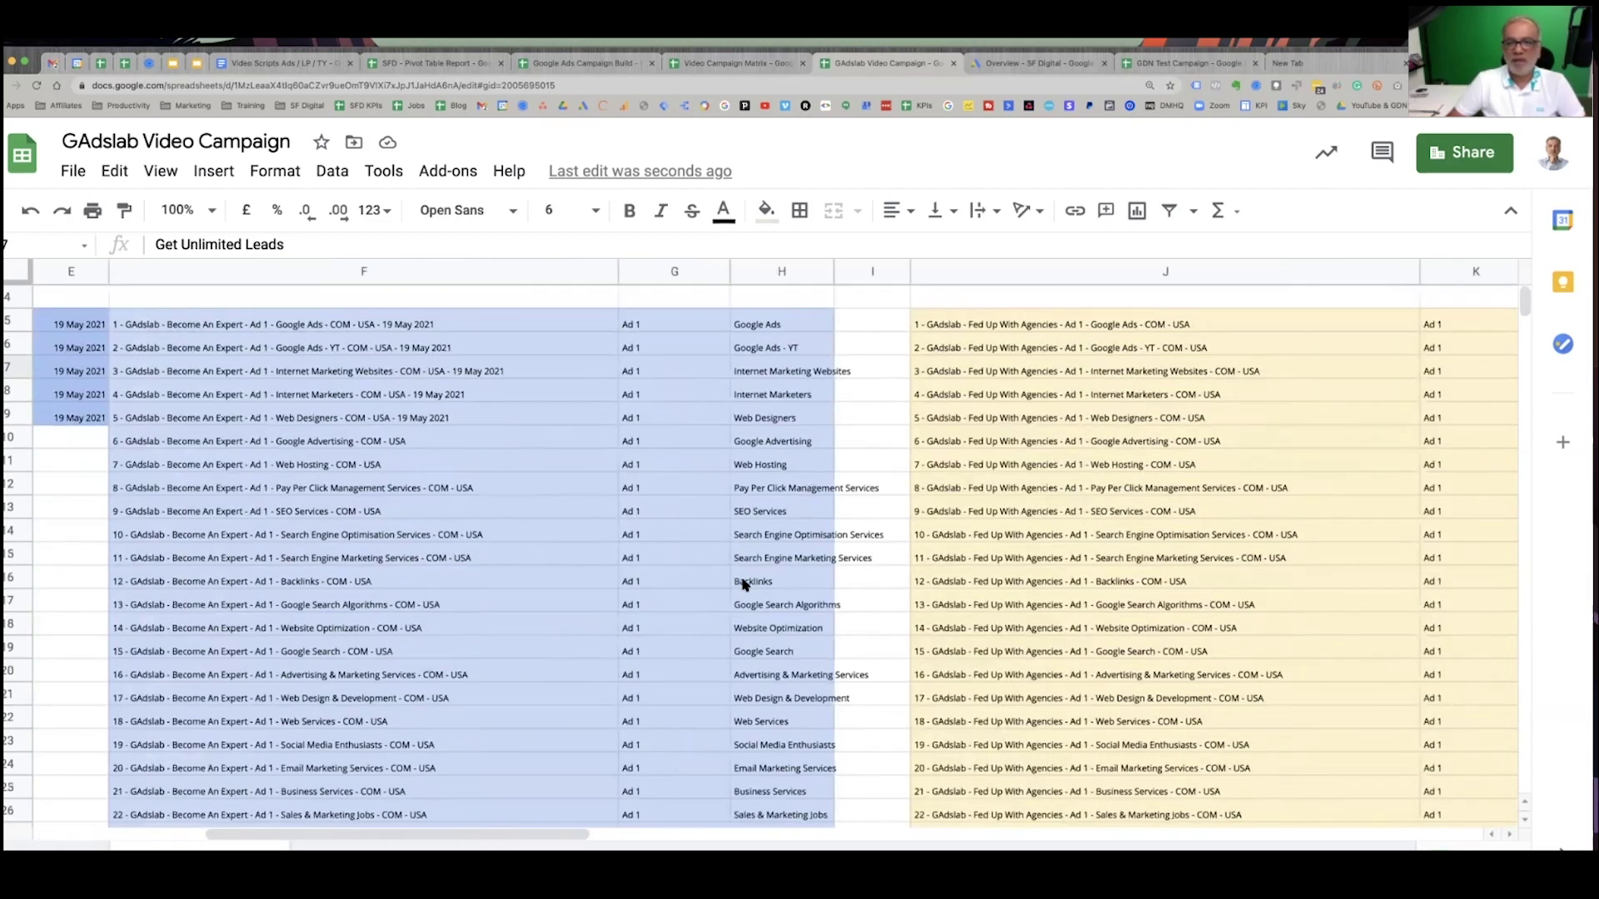
pyautogui.scroll(-4, 750, 573)
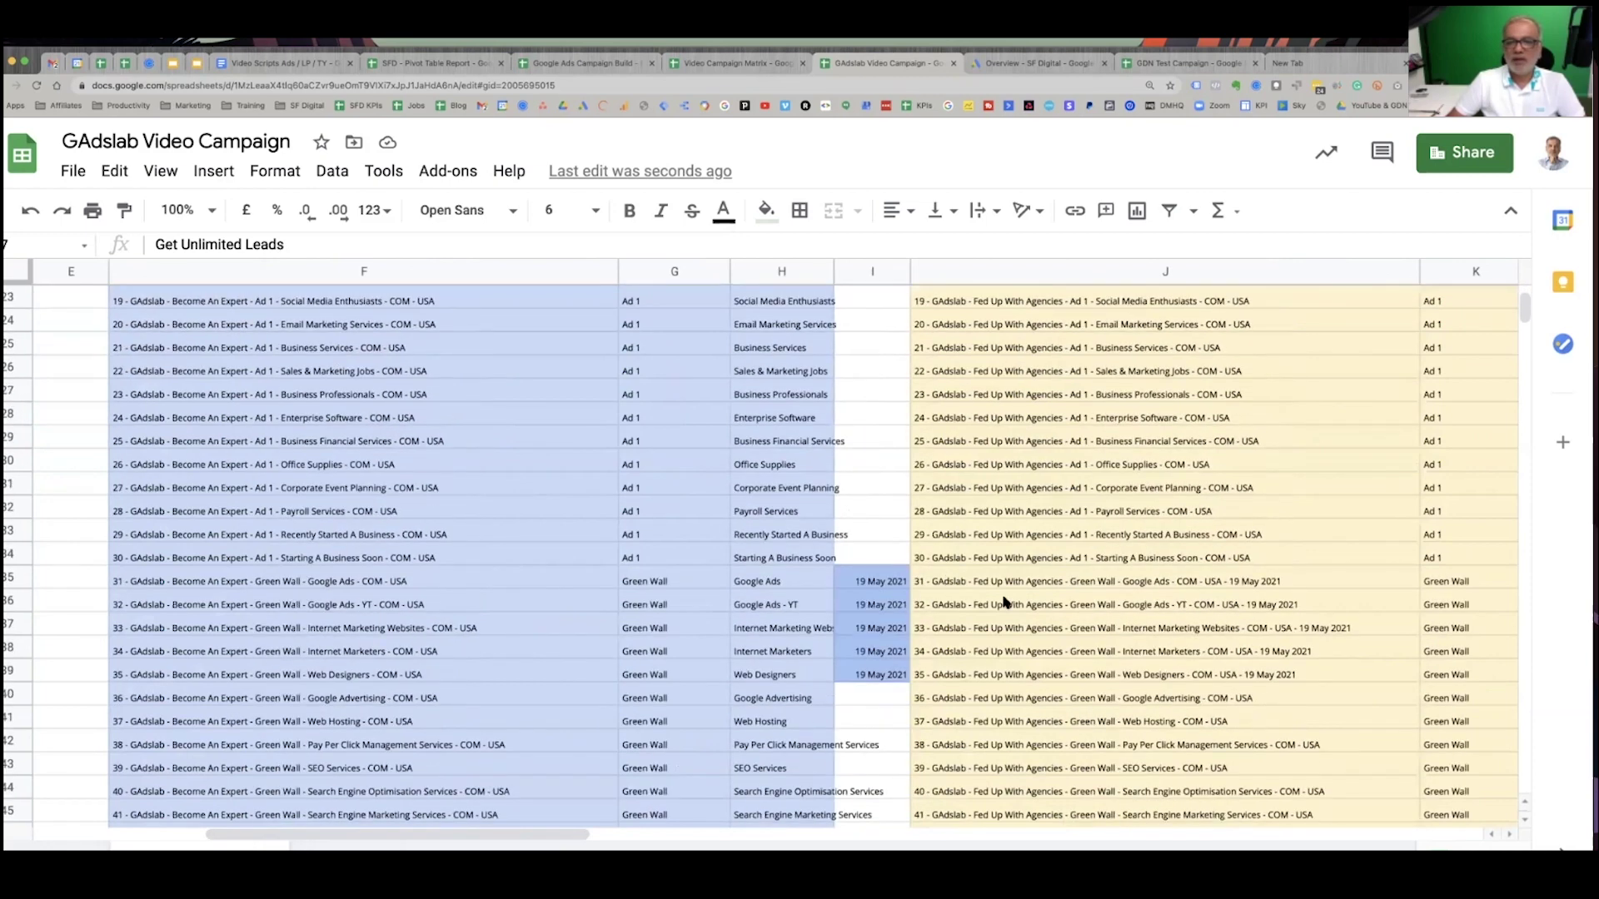
pyautogui.hscroll(10, 1003, 601)
pyautogui.hscroll(-5, 1004, 602)
pyautogui.hscroll(4, 1032, 575)
pyautogui.scroll(7, 1053, 536)
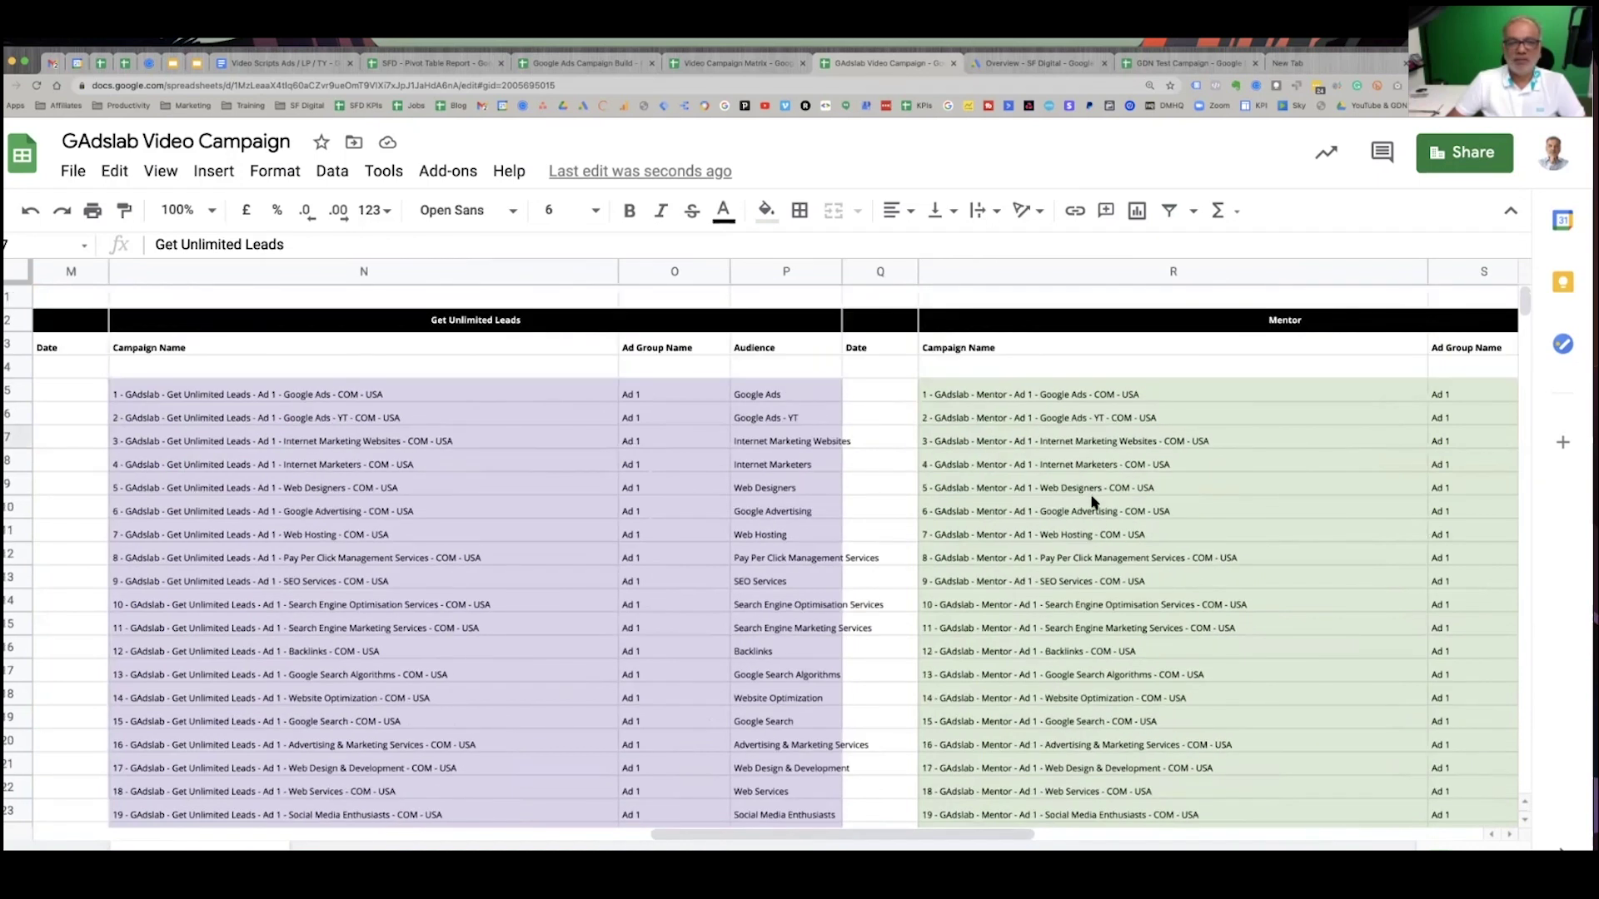
pyautogui.hscroll(-10, 214, 386)
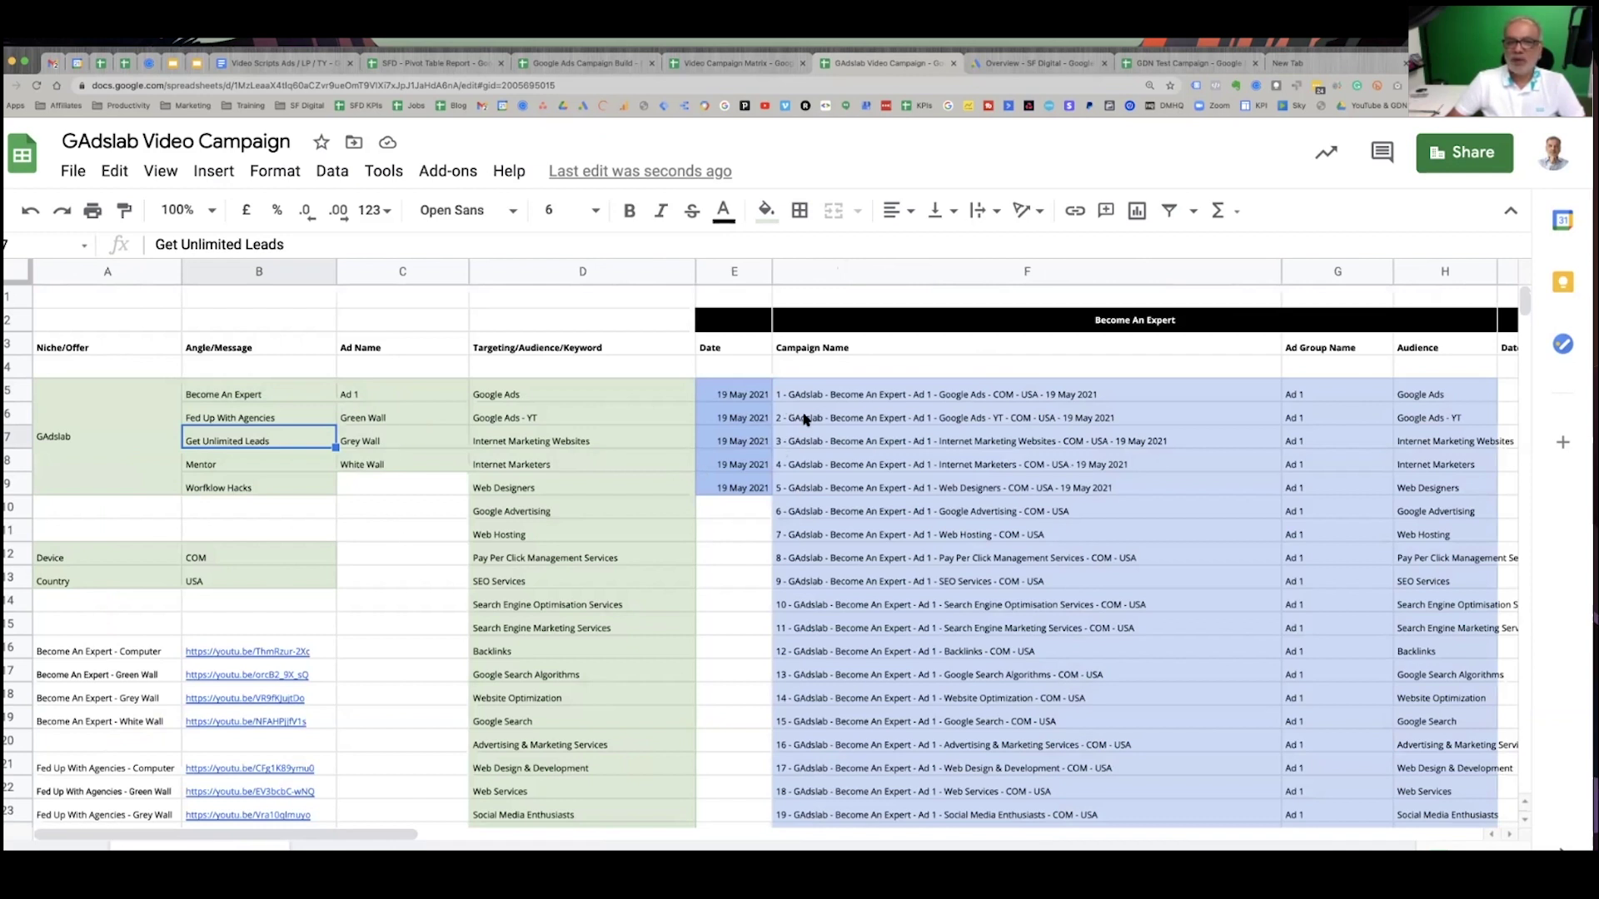
pyautogui.moveTo(805, 406); pyautogui.dragTo(808, 444)
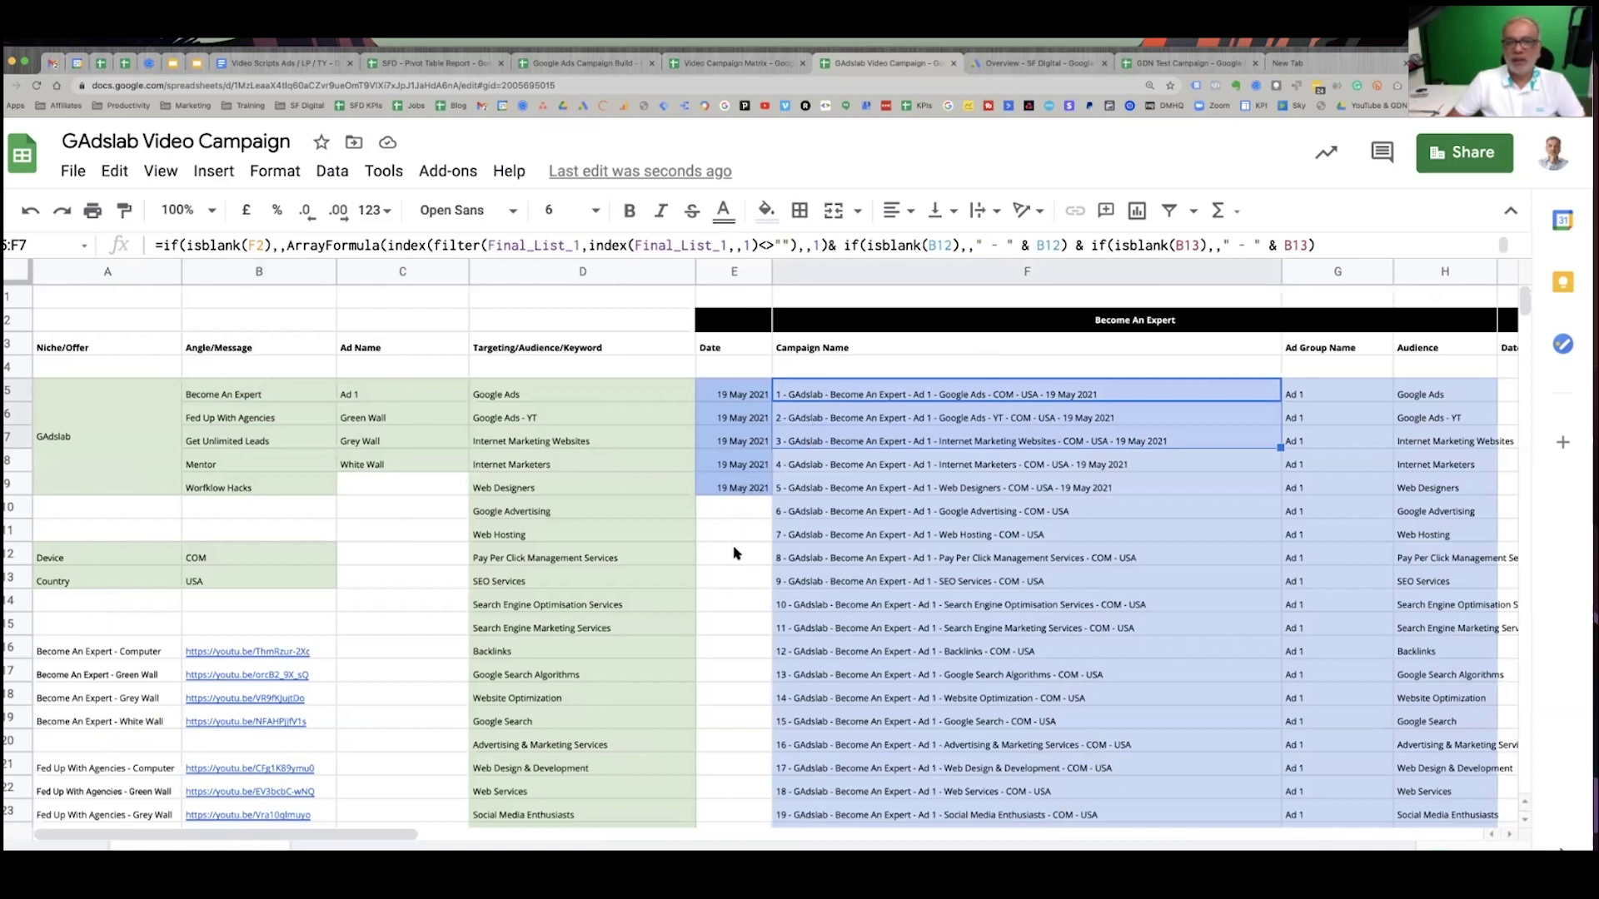
# - Try the date 21 May 2021 for the Become An Expert Search Engine Optimisation Services campaign in row 14, and clear it again
pyautogui.click(737, 607)
pyautogui.write('21 May 2021')
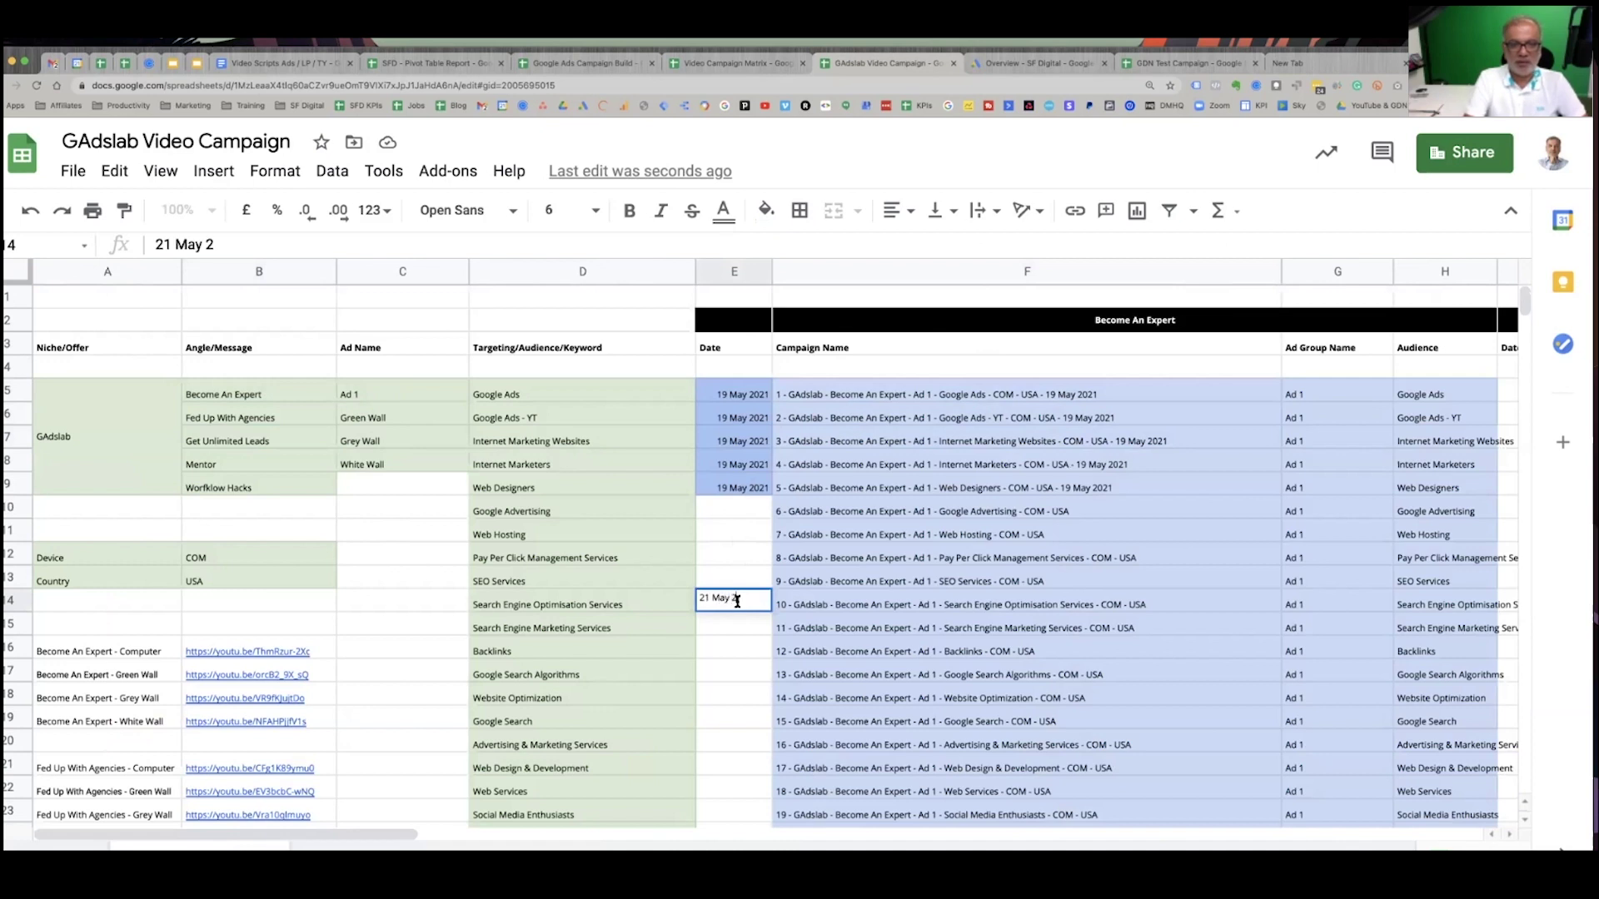
pyautogui.press('Tab')
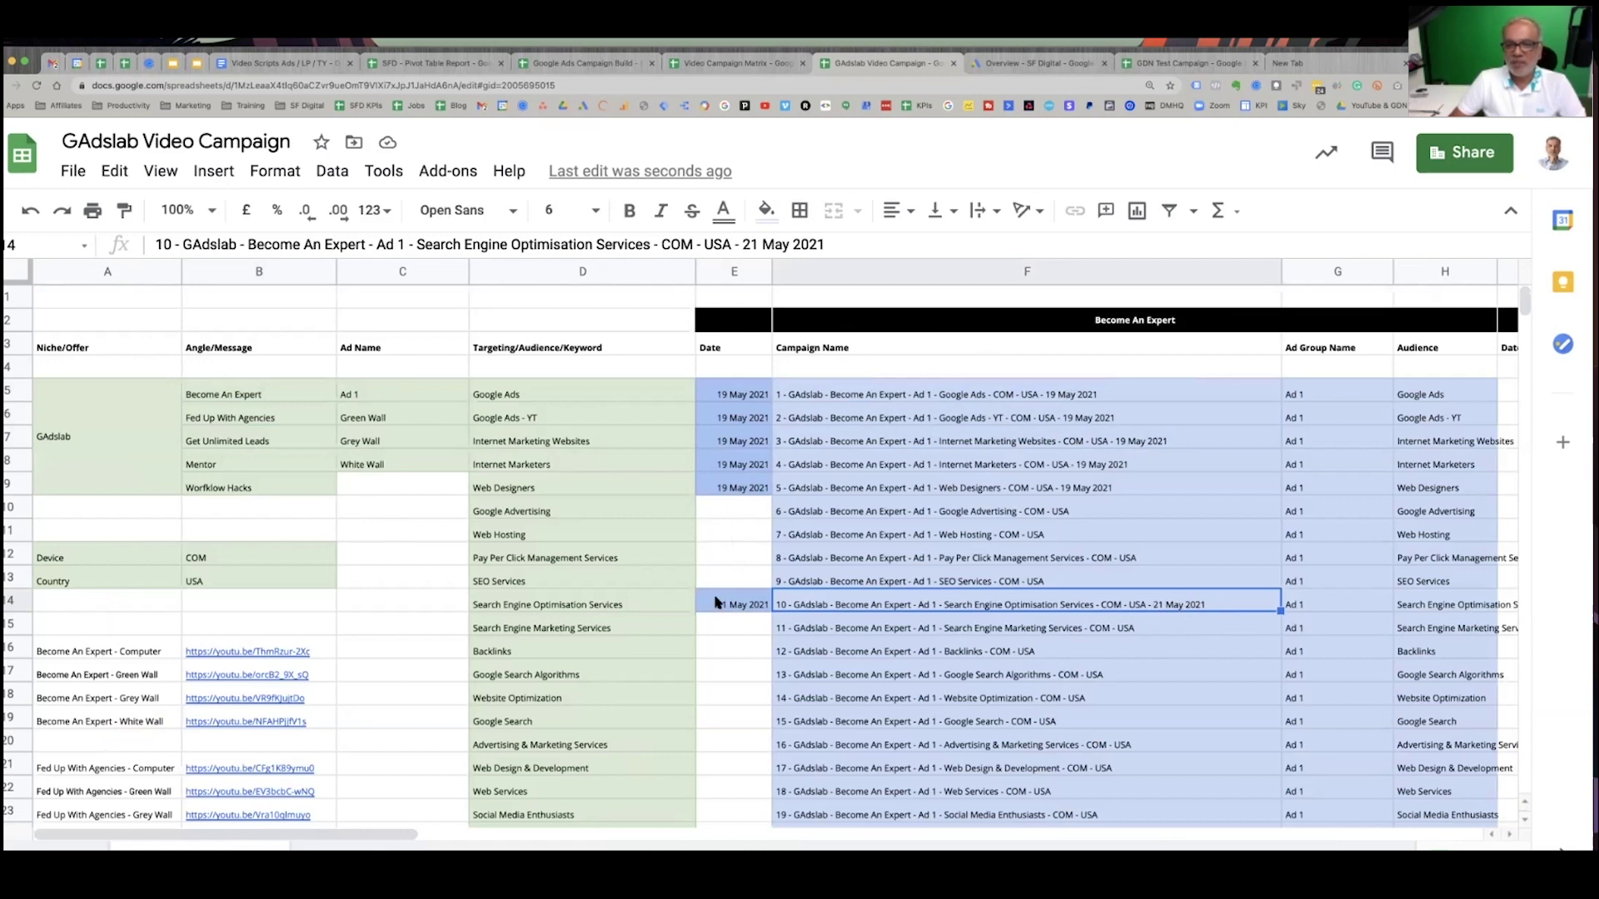
pyautogui.click(747, 601)
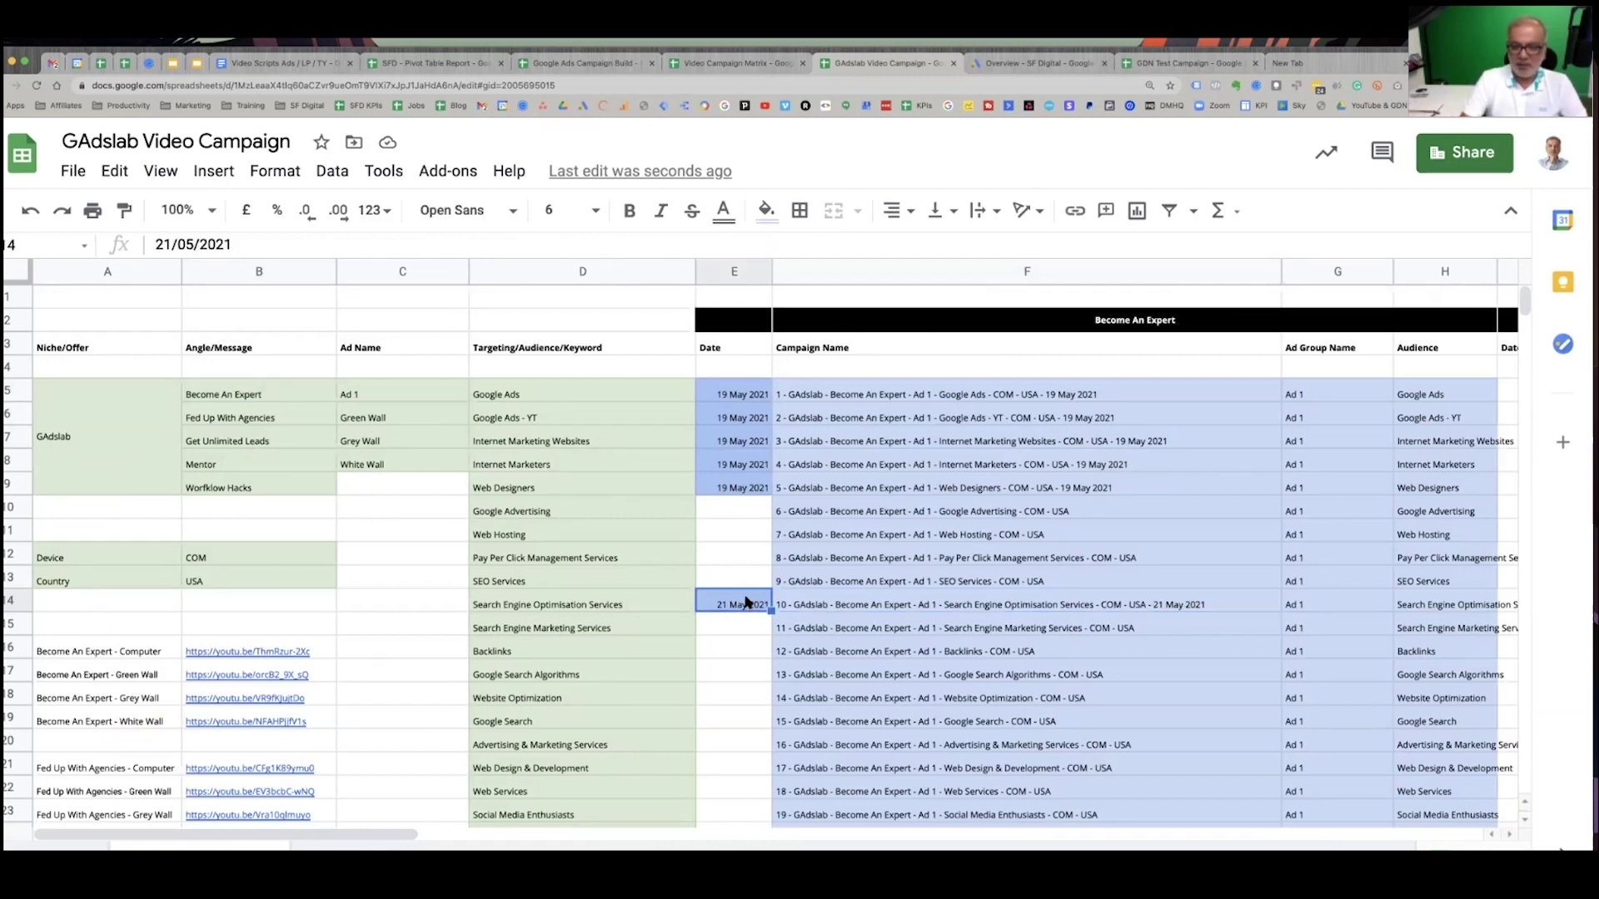
pyautogui.press('Delete')
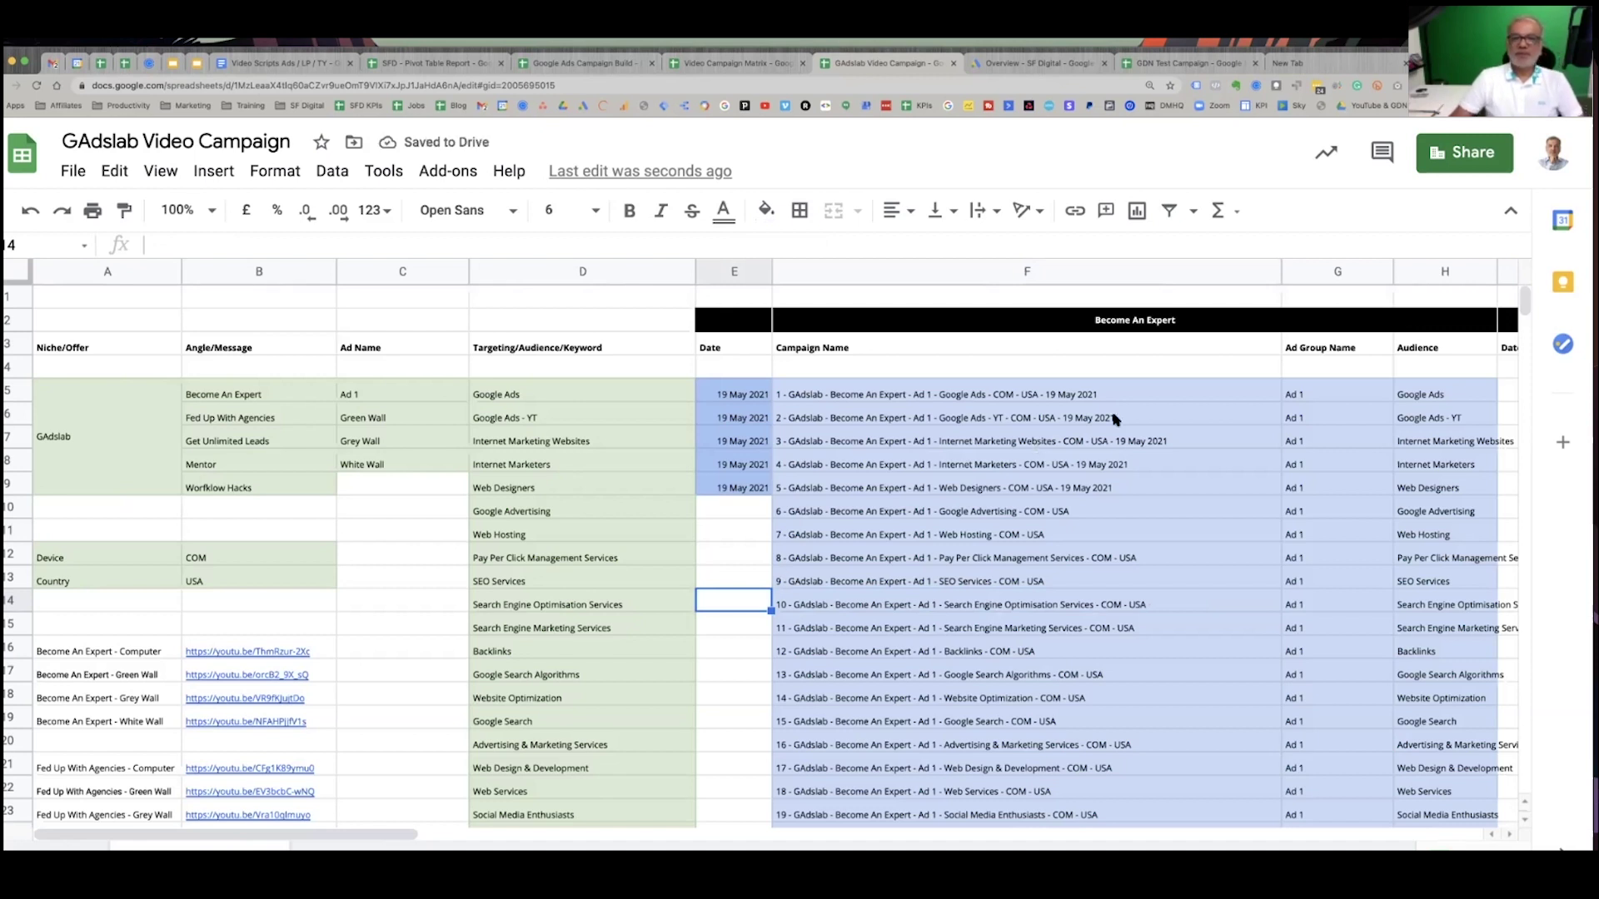
# - Switch back to the GDN Test Campaign spreadsheet
pyautogui.click(1195, 65)
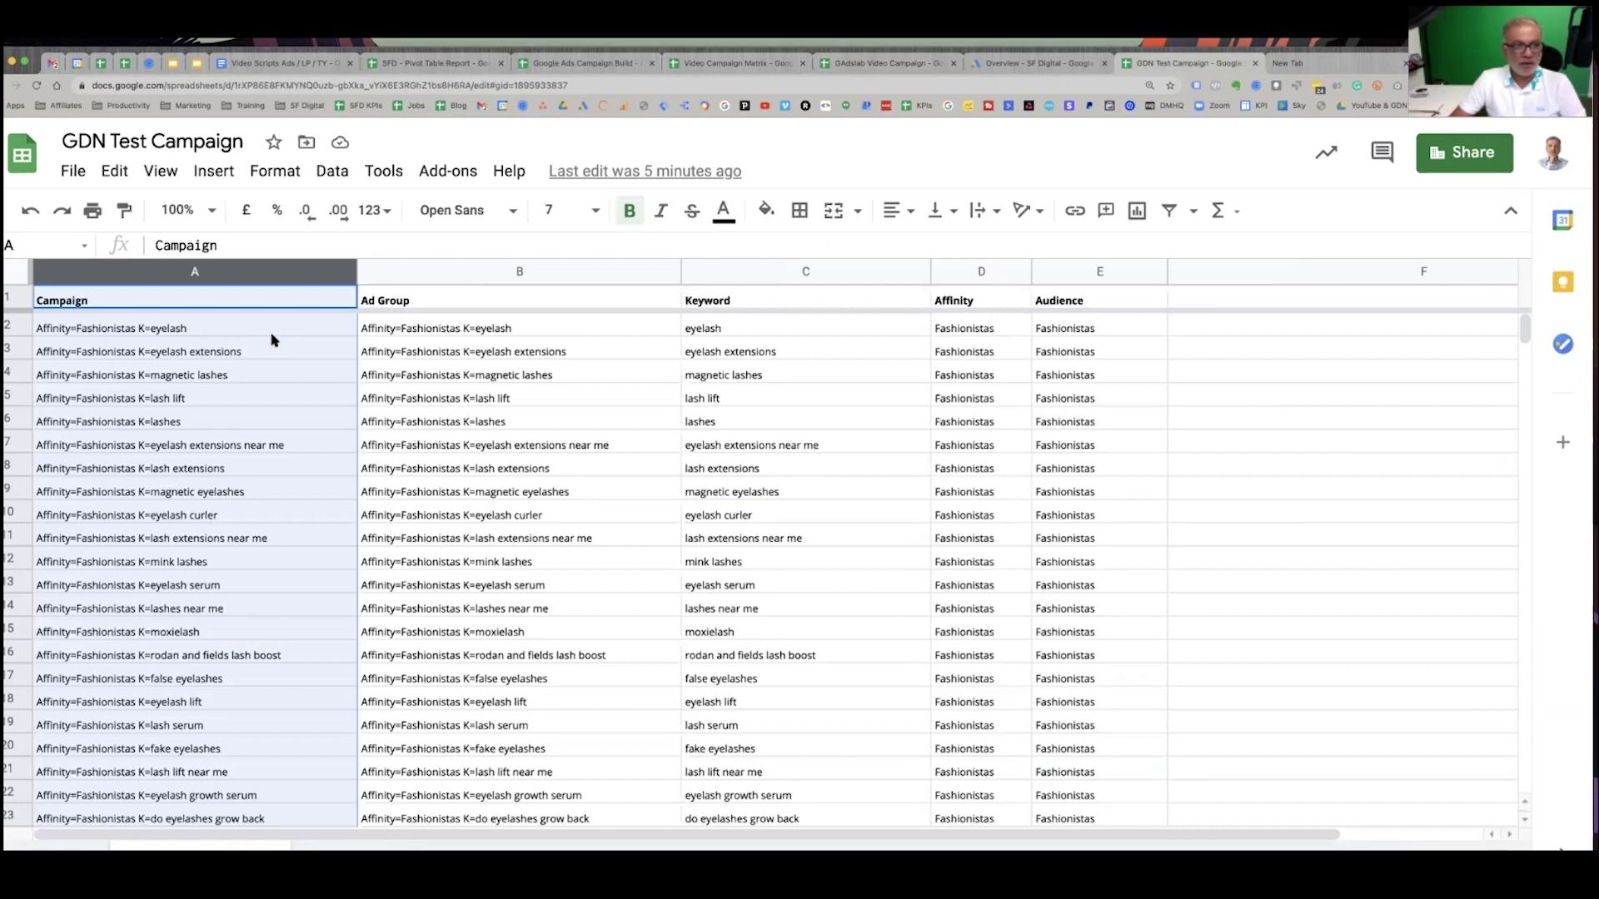
# - Undo the widening of the Campaign column and the Affinity=Fashionistas names entered in it, and select the Audience column
pyautogui.hotkey('ctrl', 'z')
pyautogui.hotkey('ctrl', 'z')
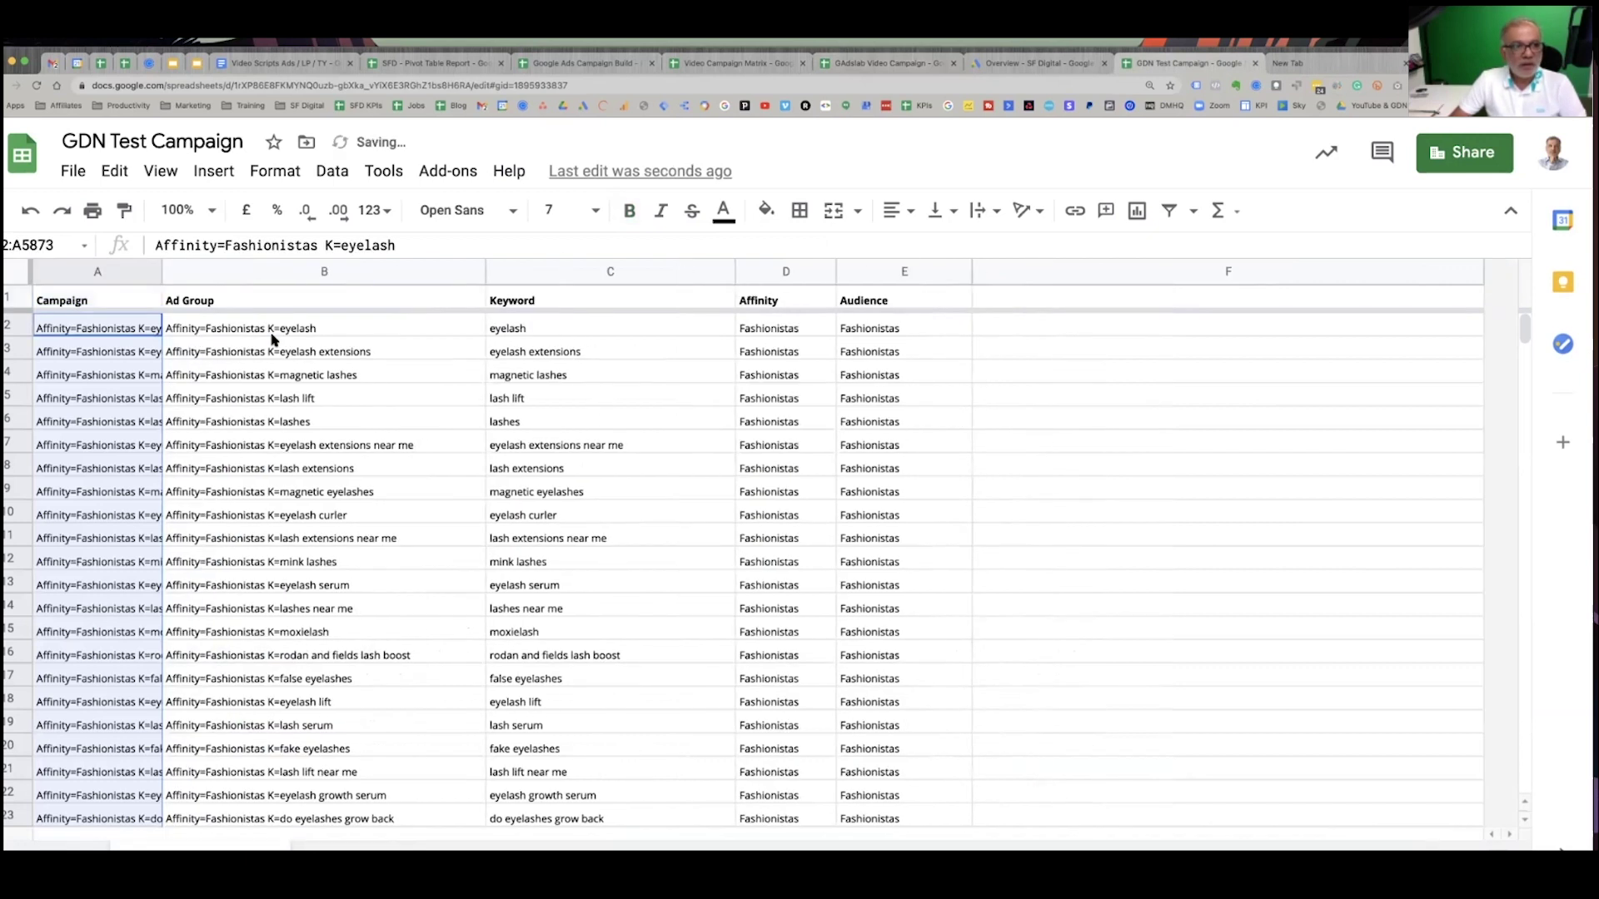
pyautogui.hotkey('ctrl', 'z')
pyautogui.hotkey('ctrl', 'z')
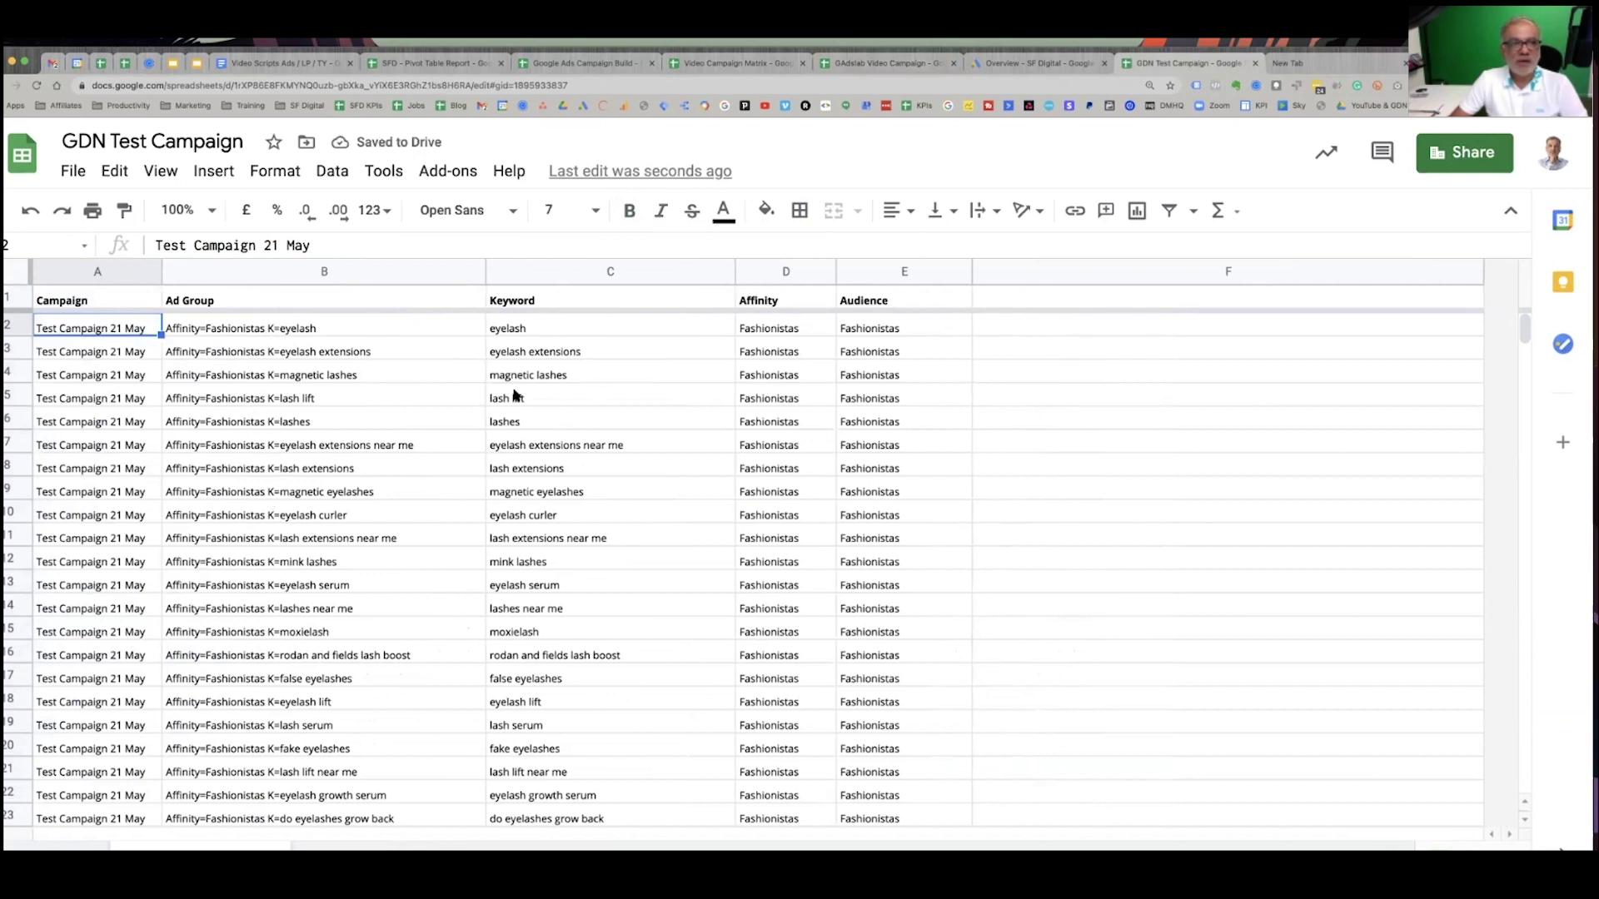
pyautogui.click(872, 271)
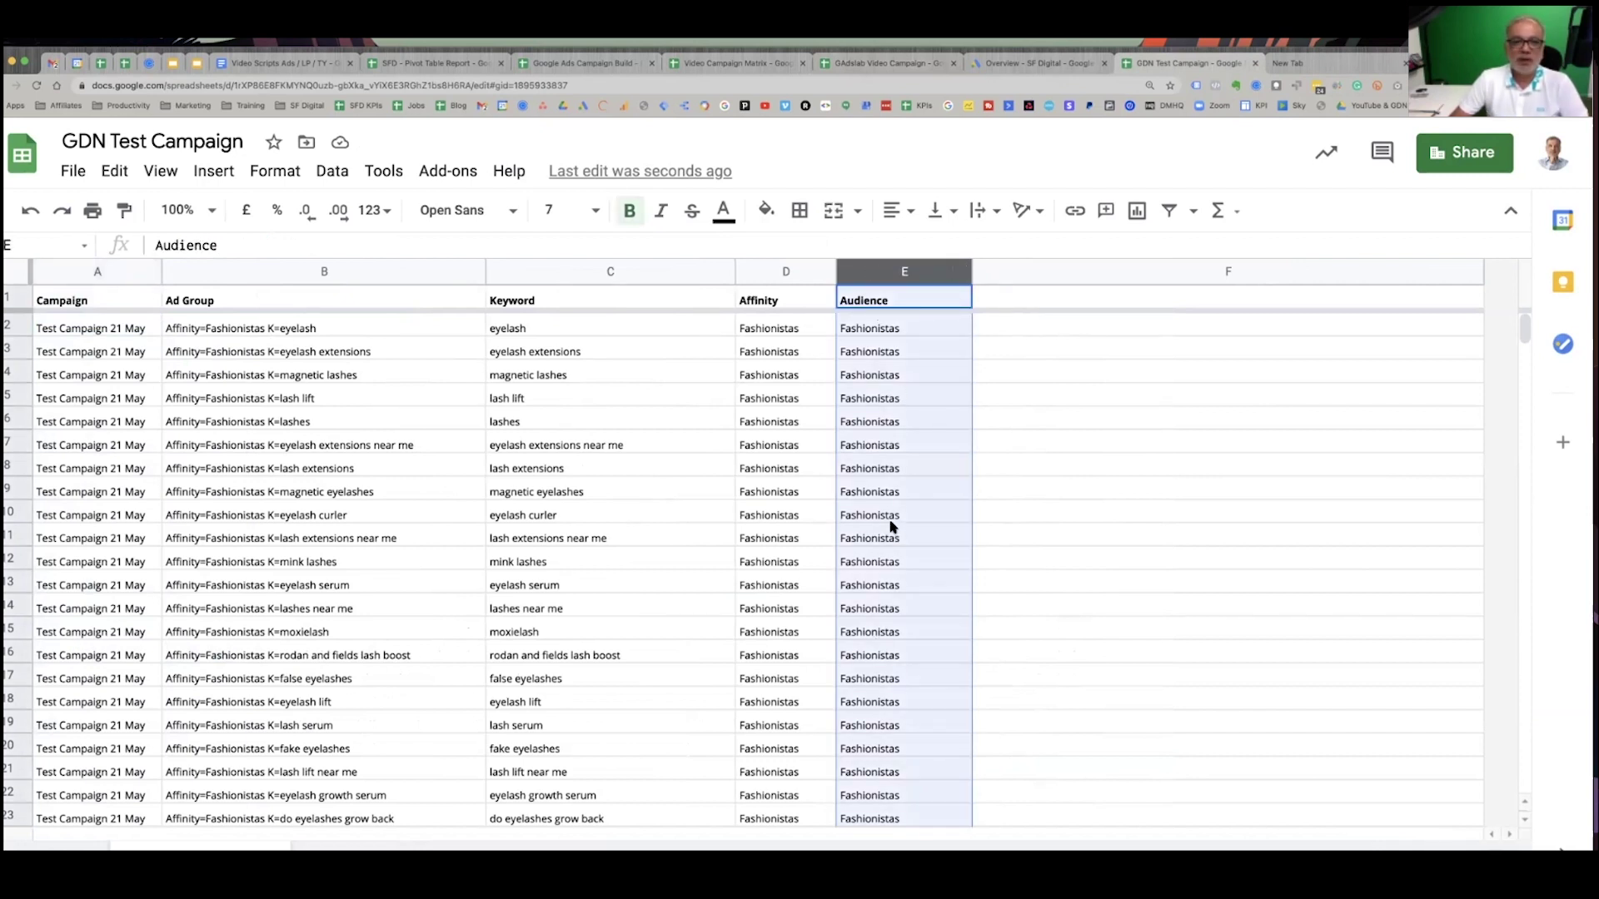
# - Switch to Google Ads Editor and open the audiences of Test Campaign 21 May
pyautogui.press('super+Tab')
pyautogui.scroll(20, 188, 224)
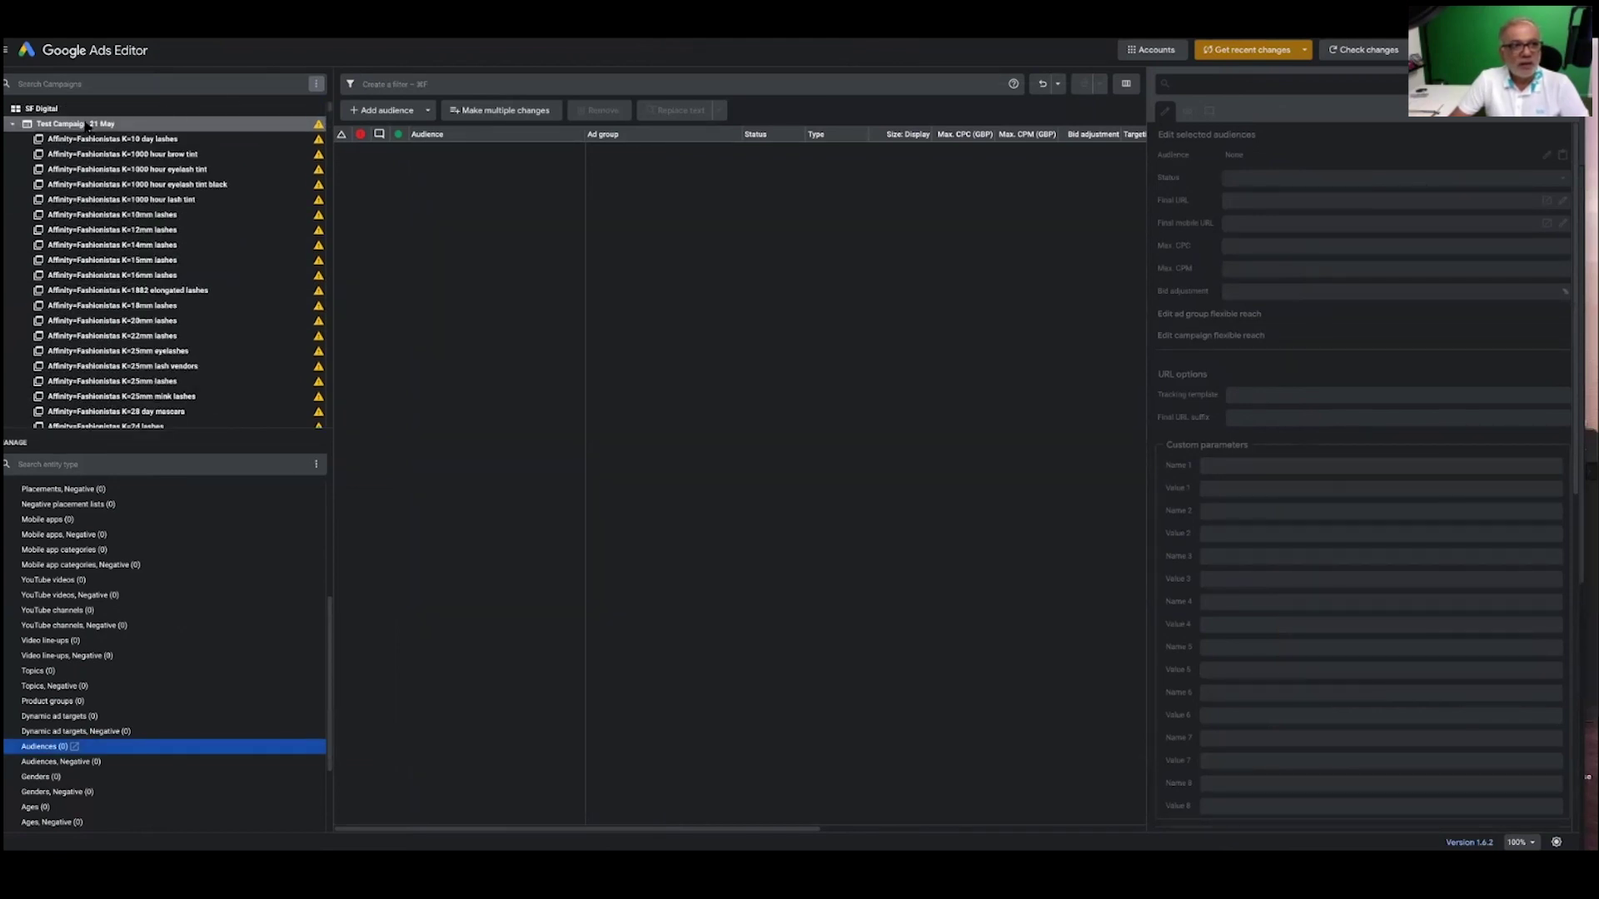
pyautogui.click(89, 125)
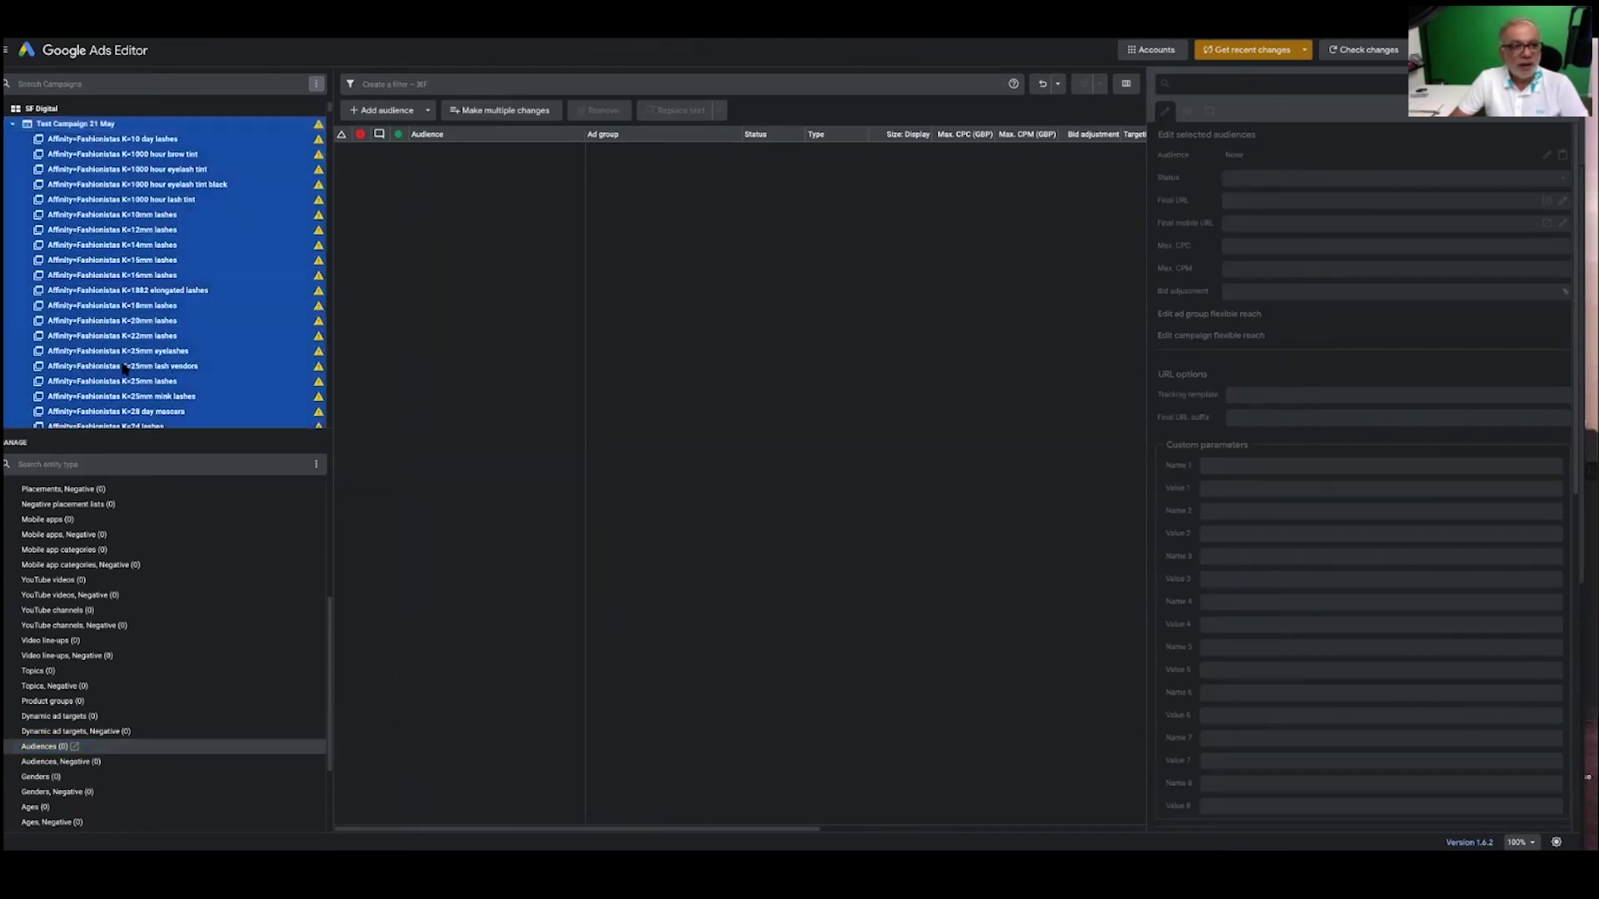
pyautogui.click(134, 759)
pyautogui.click(134, 746)
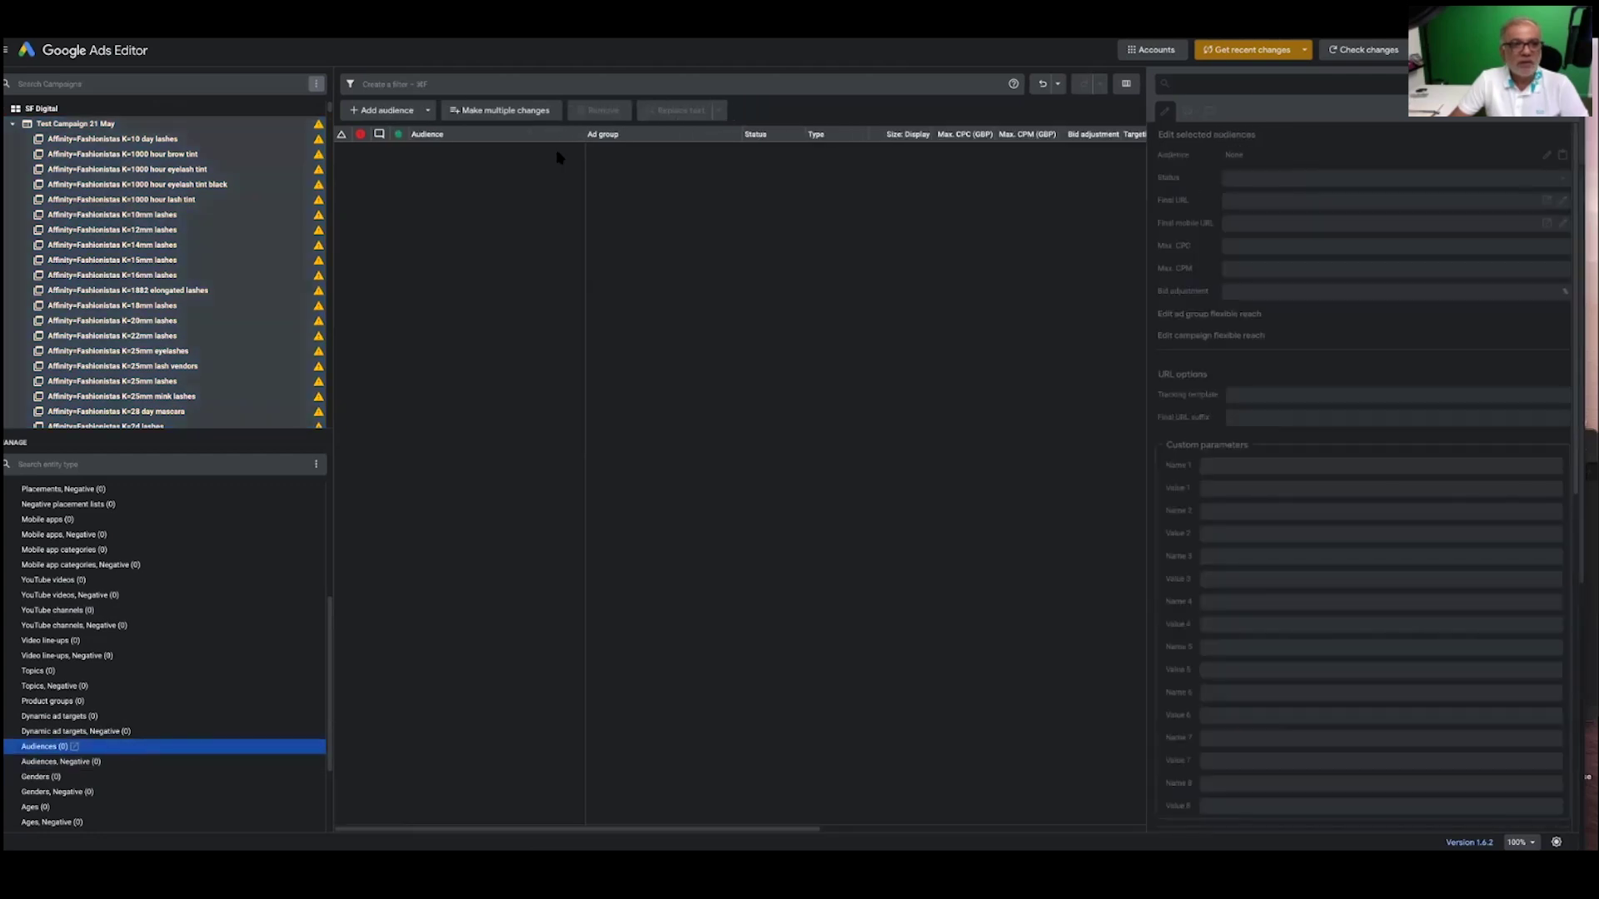
# - Try adding the Fashionistas affinity audience at campaign level to Test Campaign 21 May, and remove it again
pyautogui.click(397, 112)
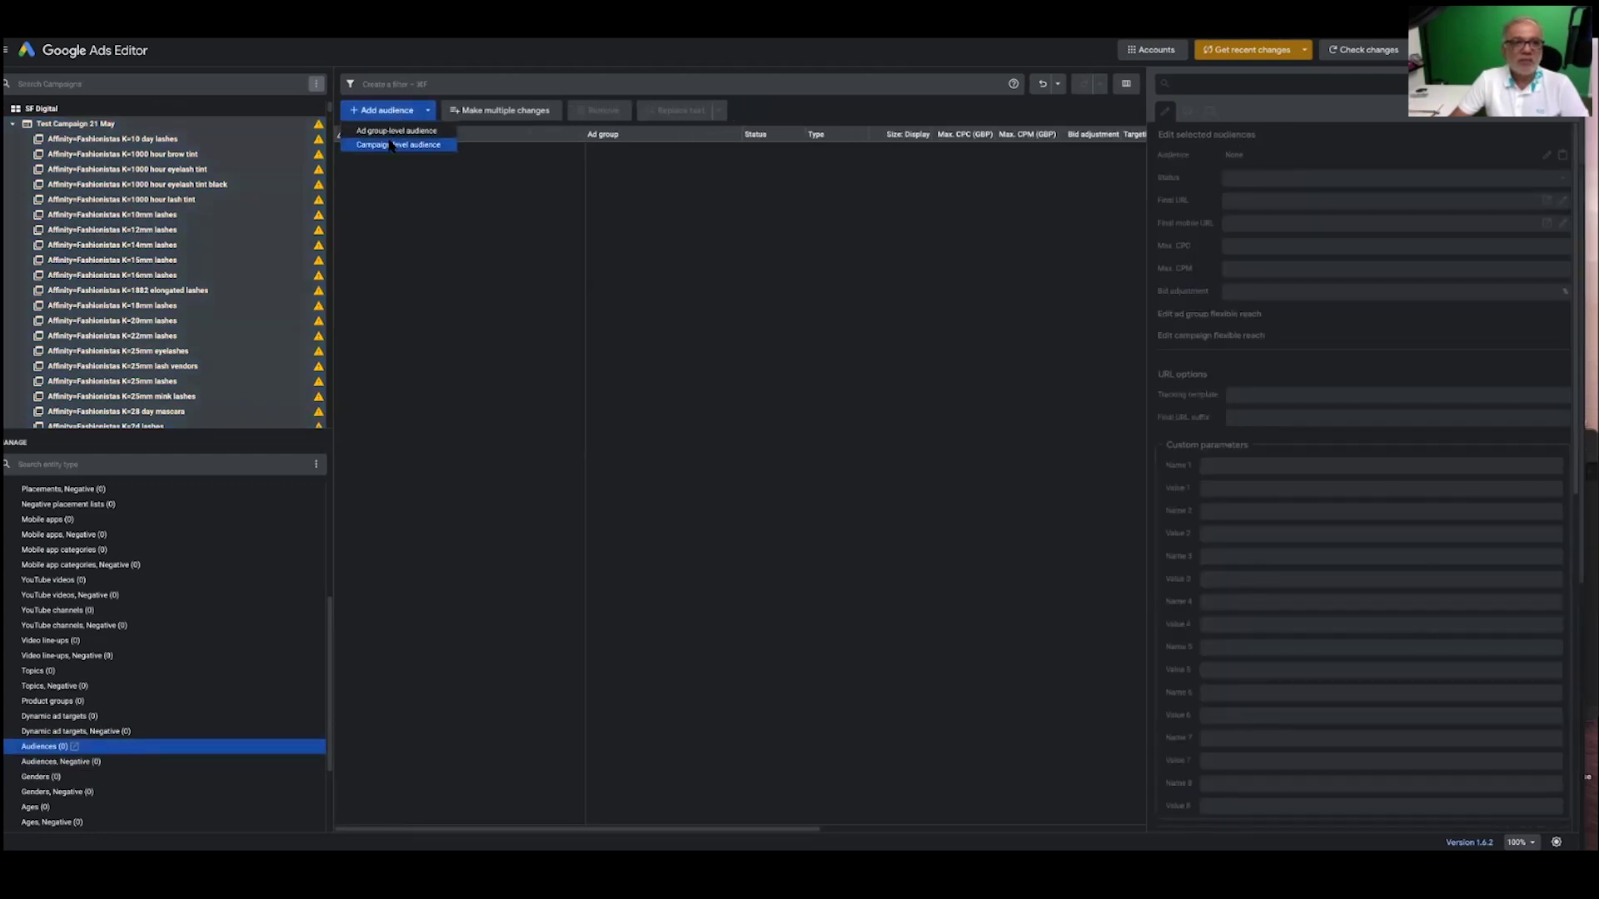
pyautogui.click(392, 145)
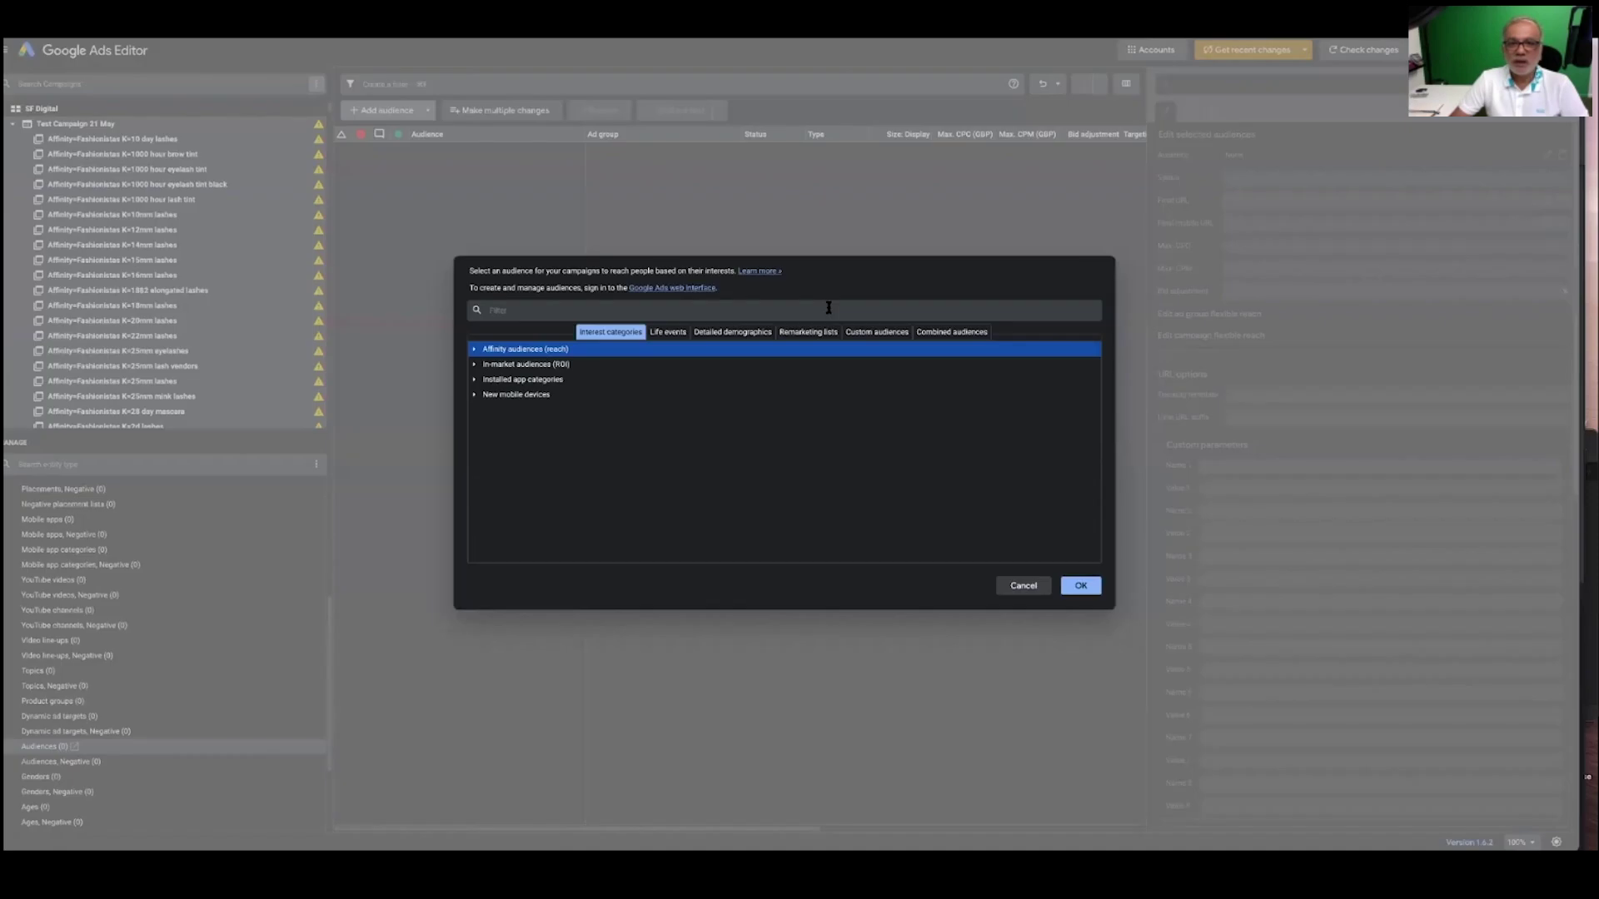
pyautogui.click(527, 311)
pyautogui.write('fashion')
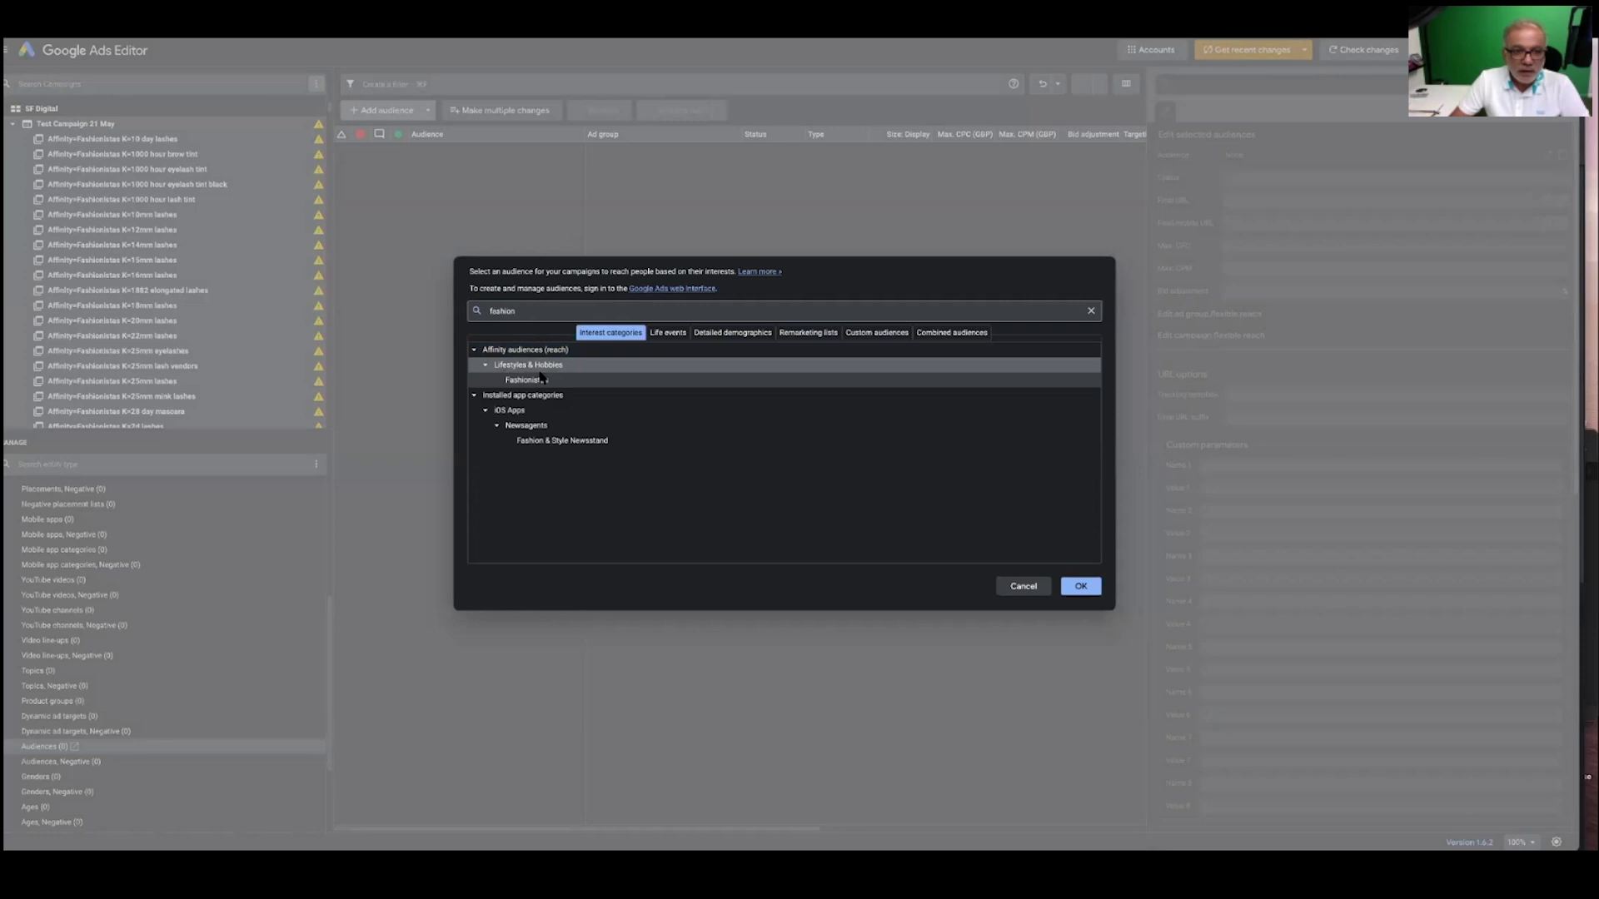
pyautogui.click(536, 380)
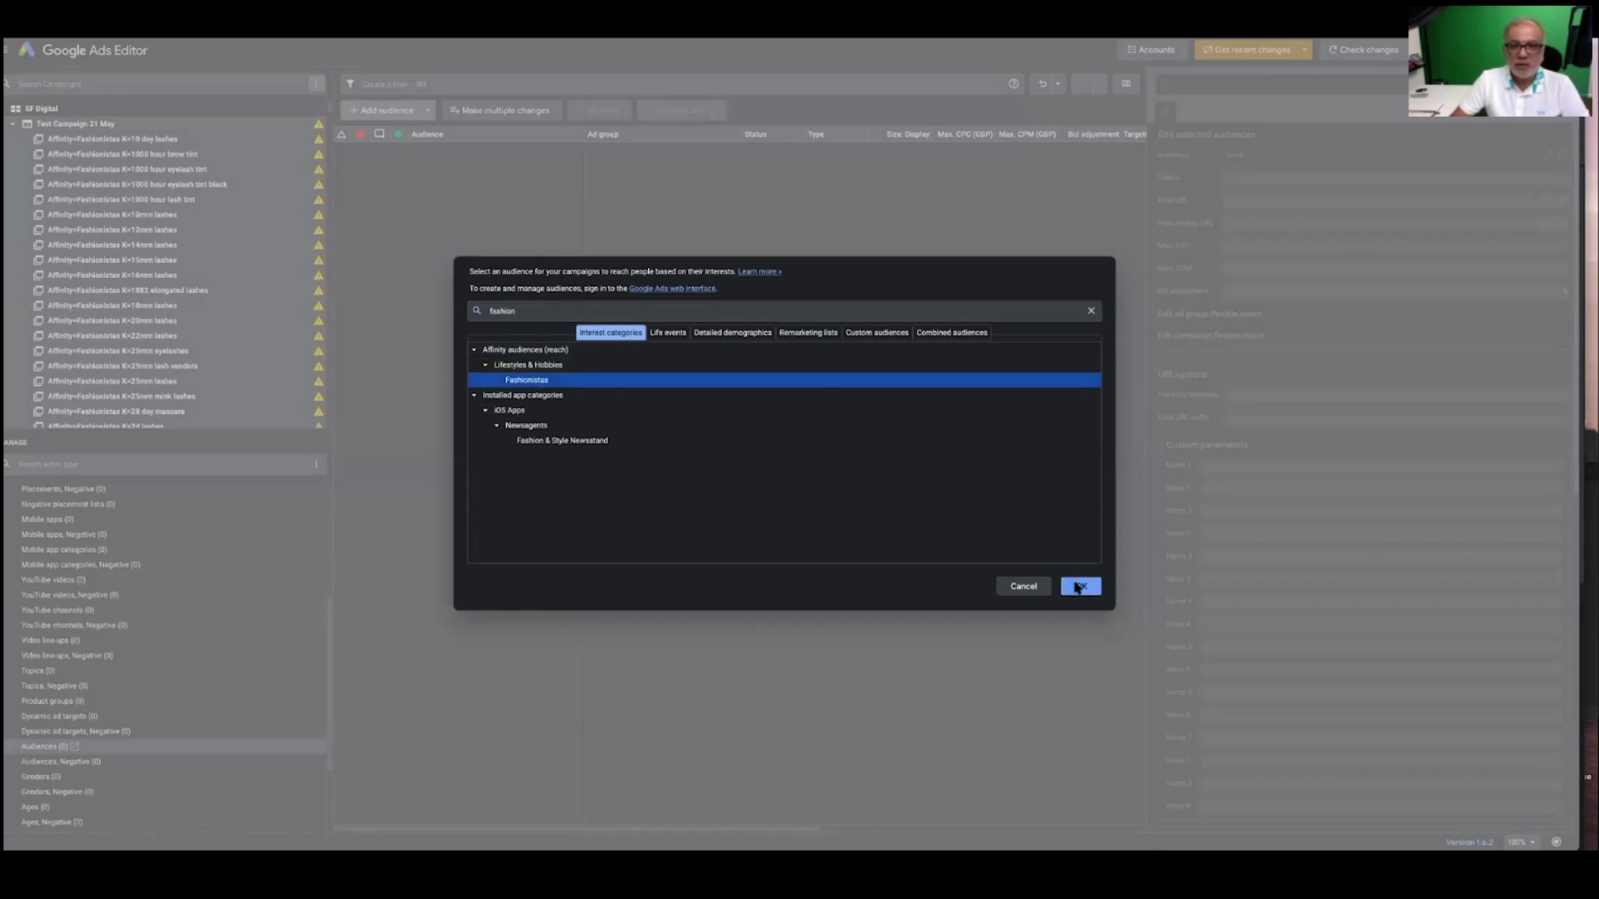
pyautogui.click(1078, 587)
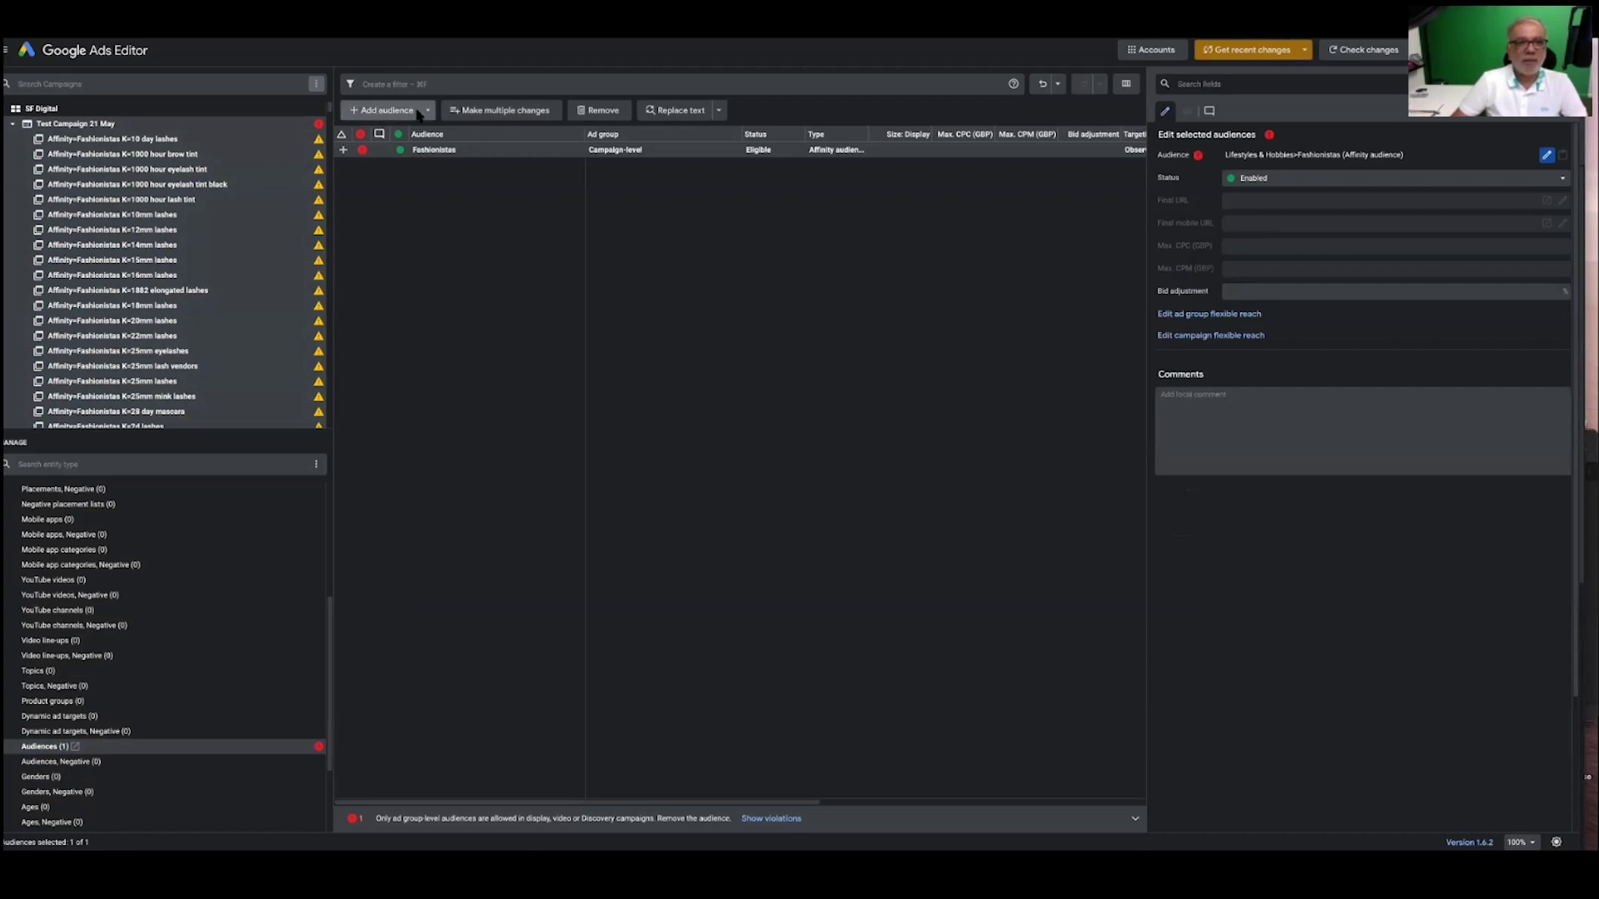
pyautogui.click(362, 154)
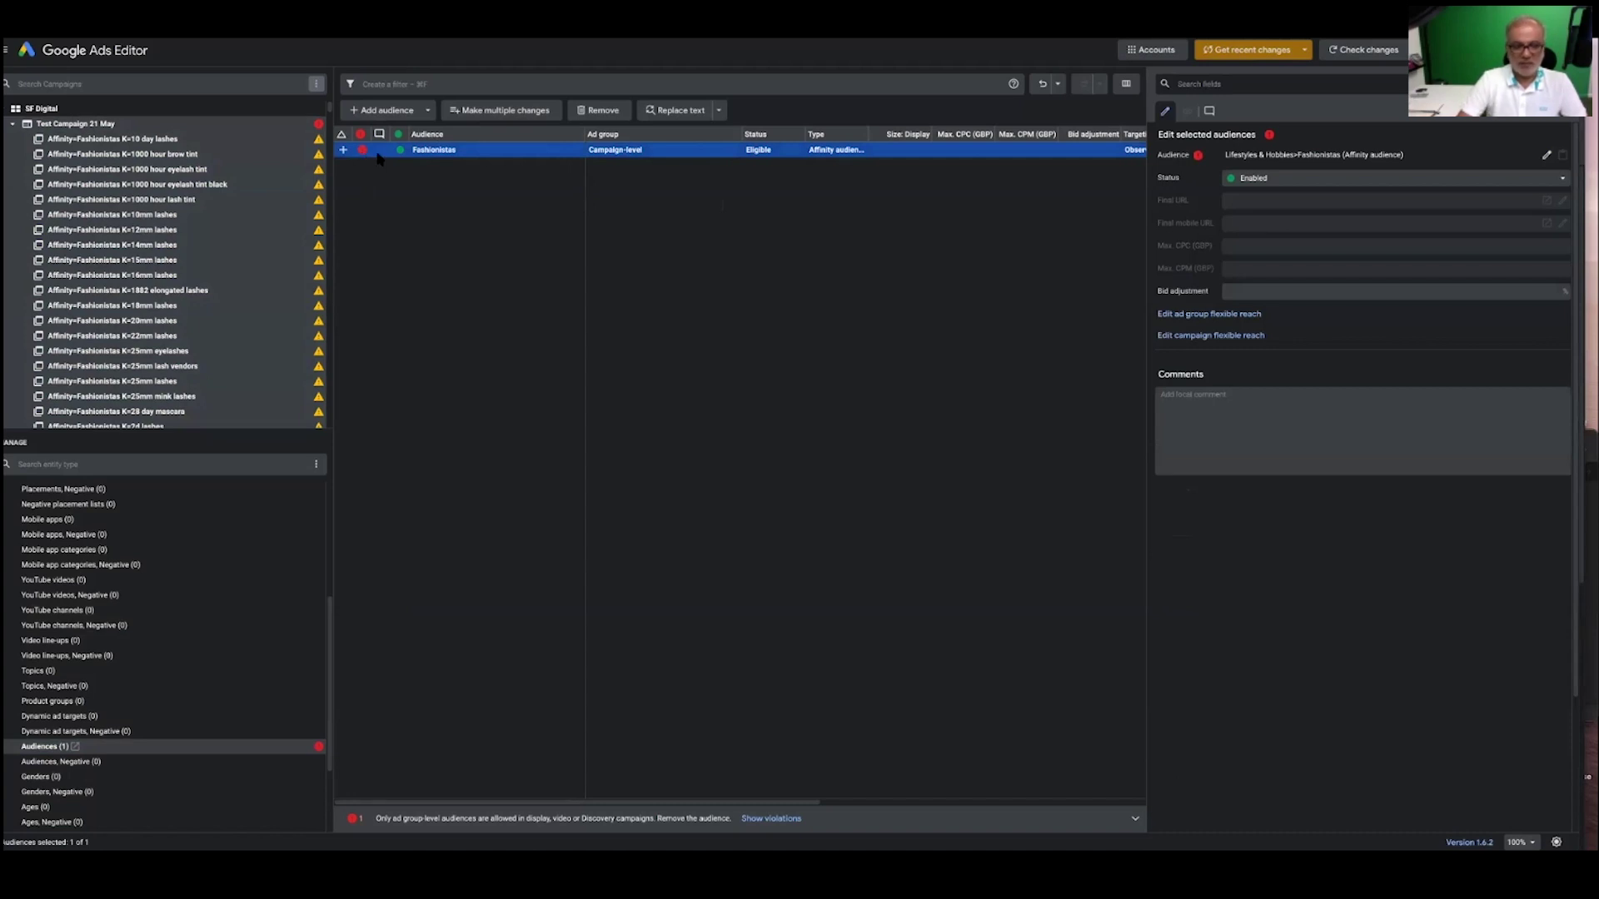
pyautogui.press('Delete')
# - Add the Fashionistas affinity audience at ad group level to all ad groups in Test Campaign 21 May
pyautogui.click(393, 115)
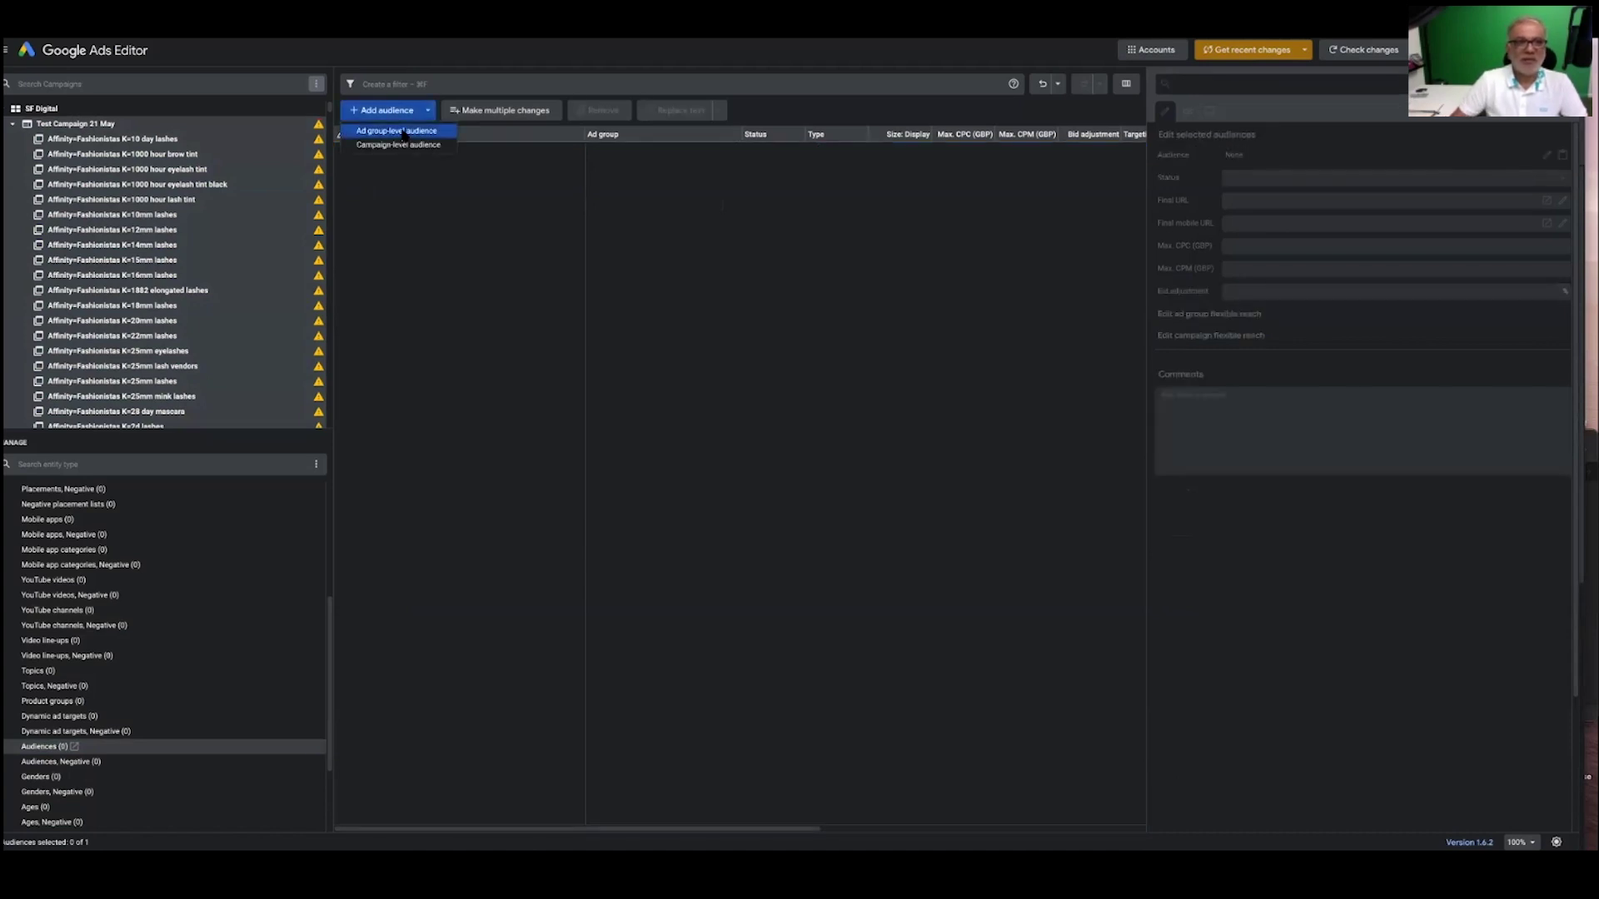
pyautogui.click(403, 131)
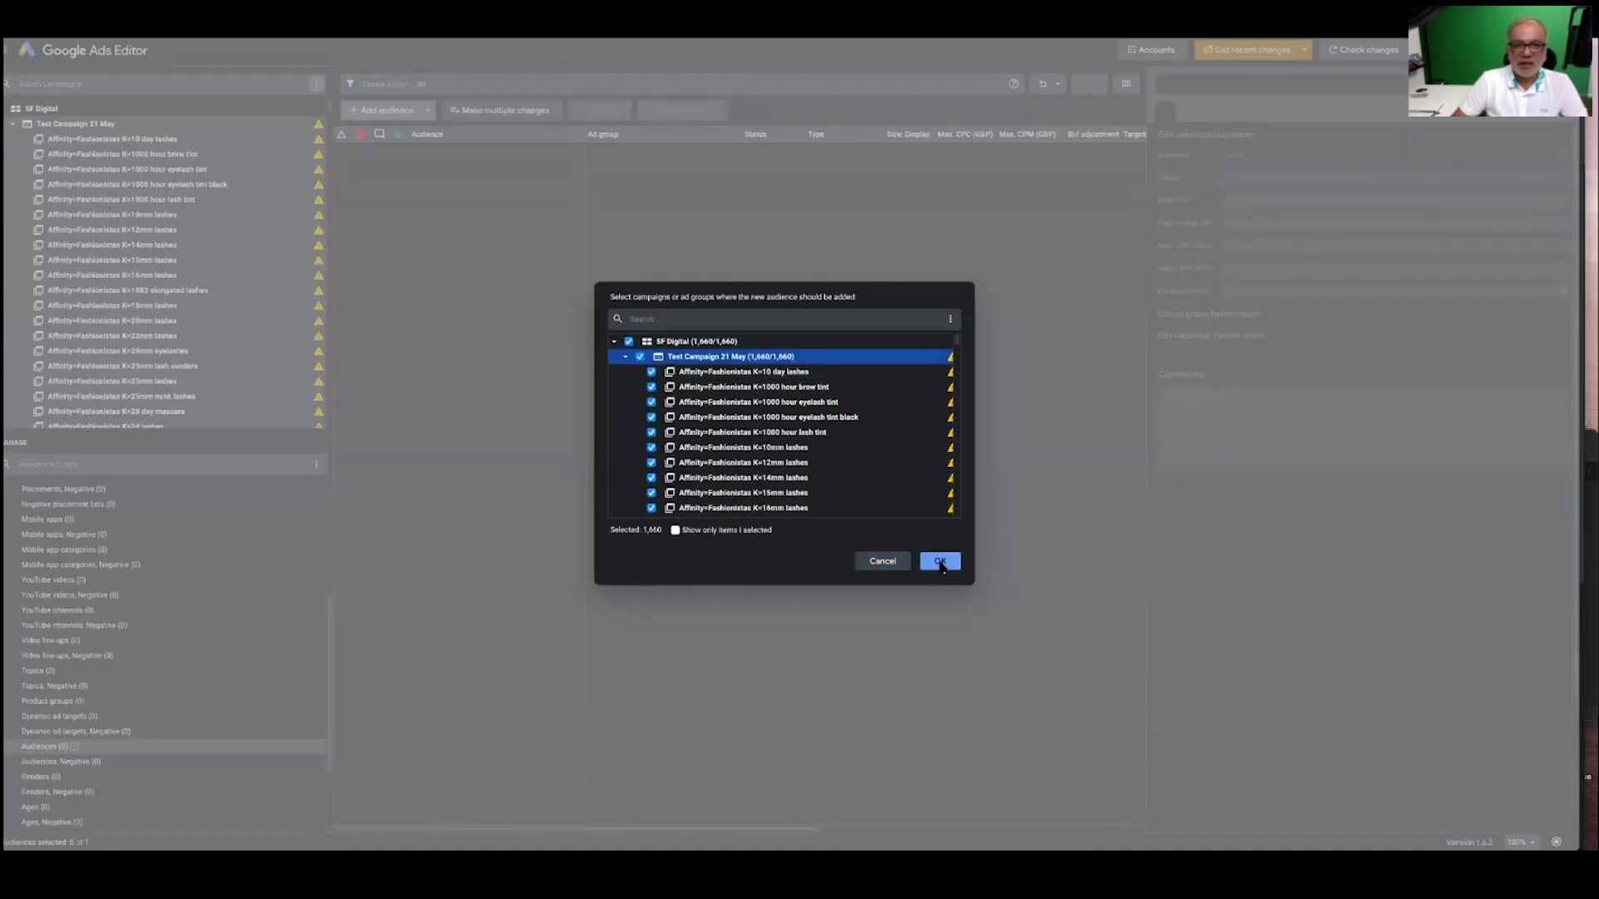
pyautogui.click(940, 562)
pyautogui.click(495, 312)
pyautogui.write('be')
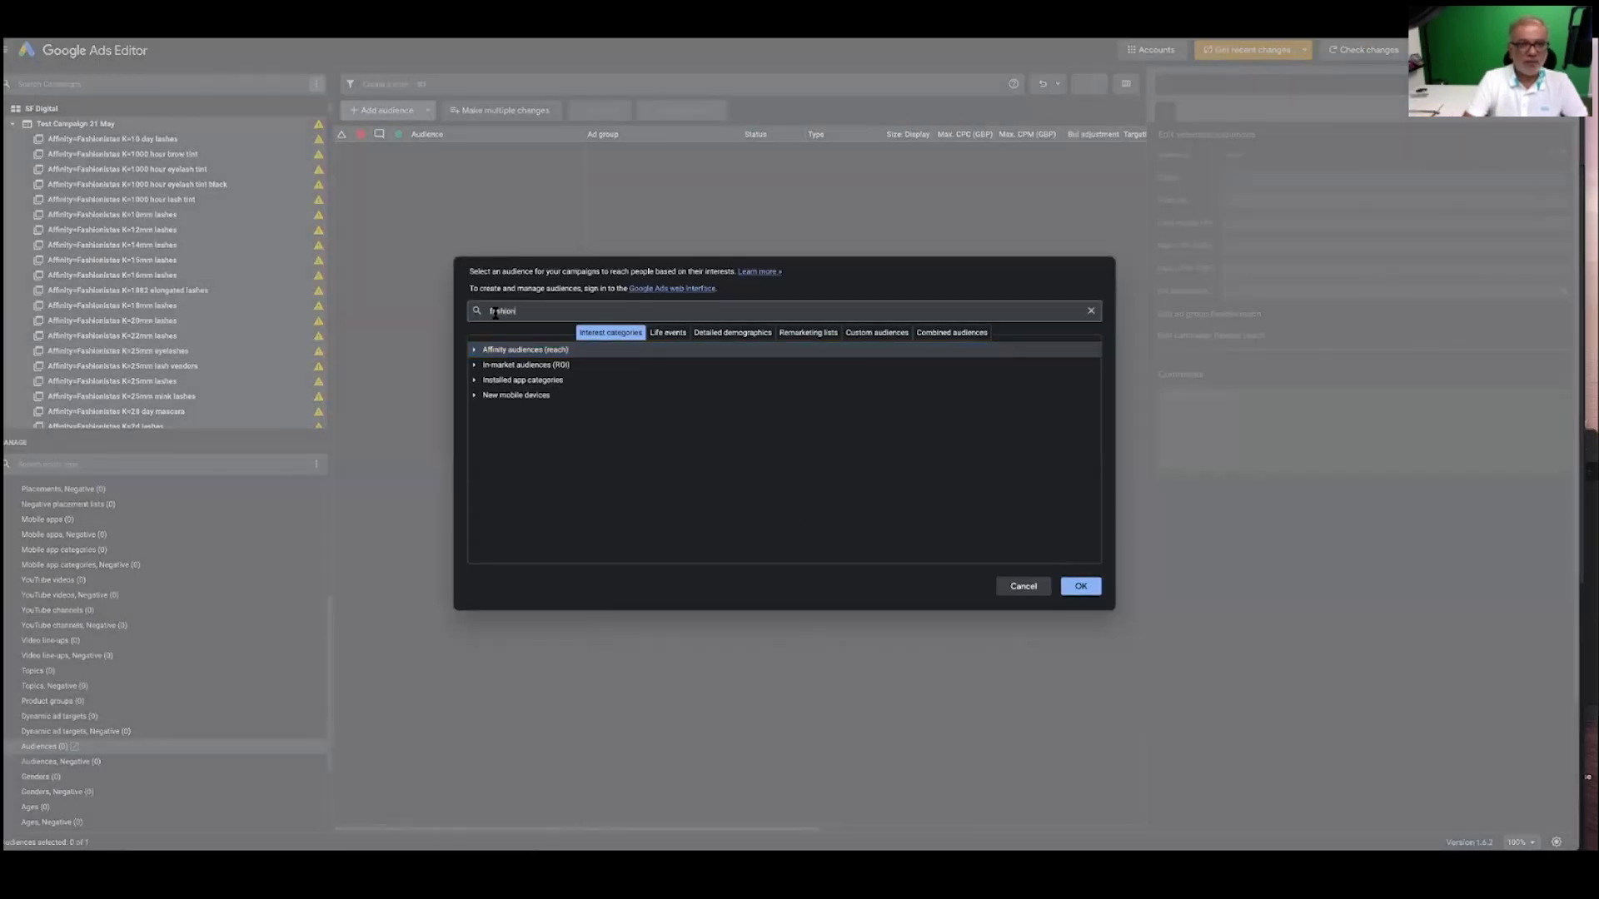
pyautogui.write('shion')
pyautogui.click(527, 380)
pyautogui.click(1075, 587)
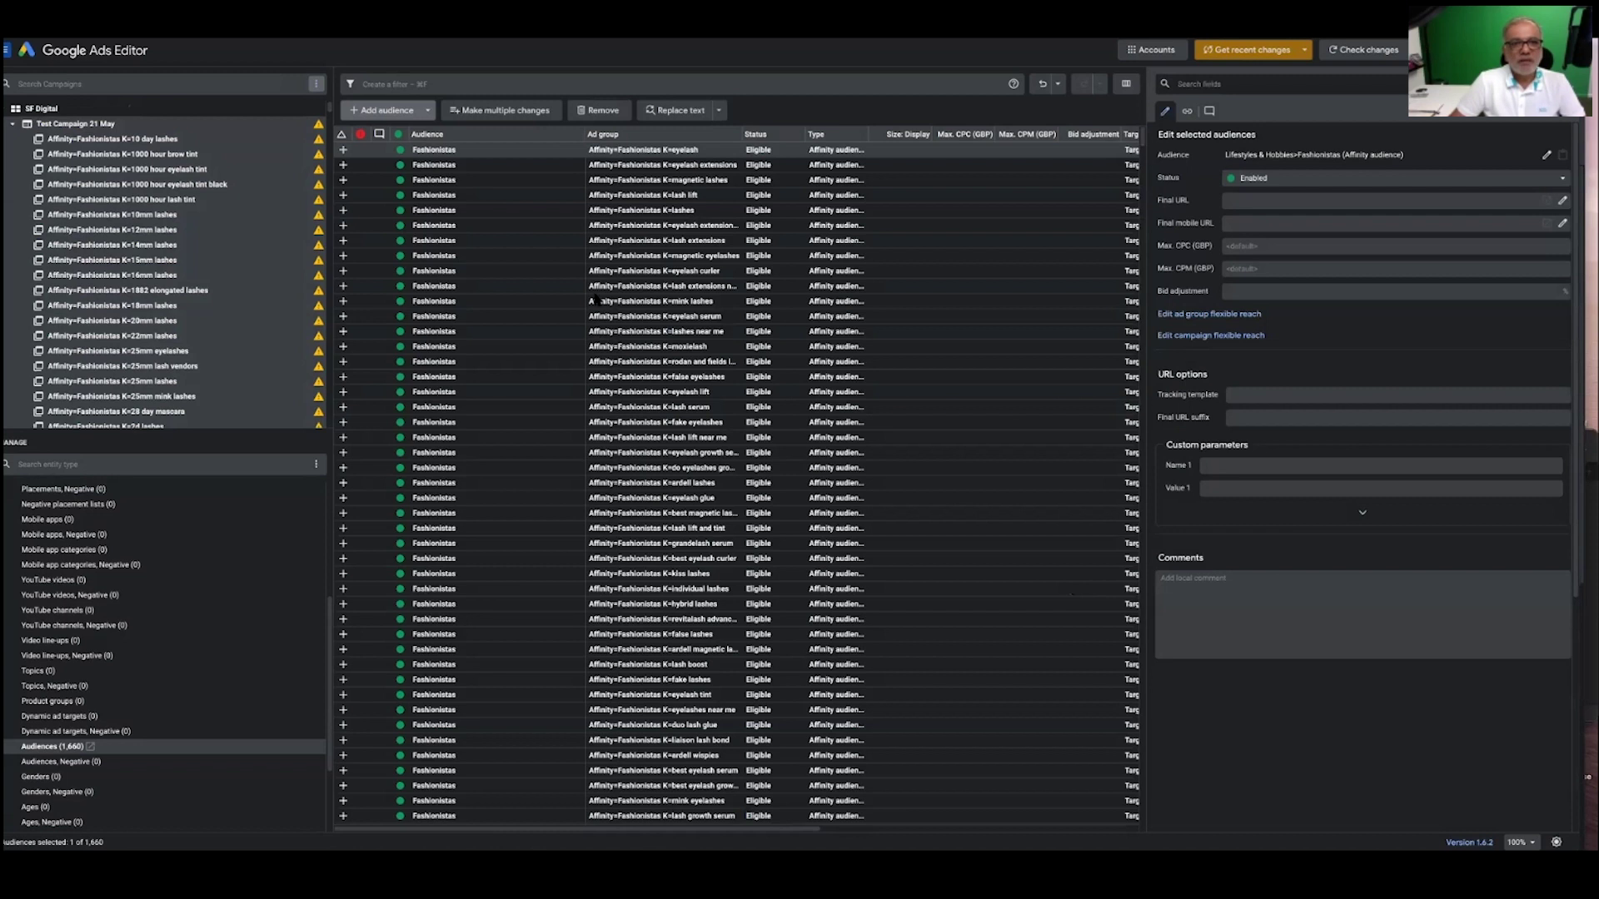
# - Examine the added audiences across Test Campaign 21 May, the K=25mm lash vendors ad group and the Topics targeting
pyautogui.click(618, 316)
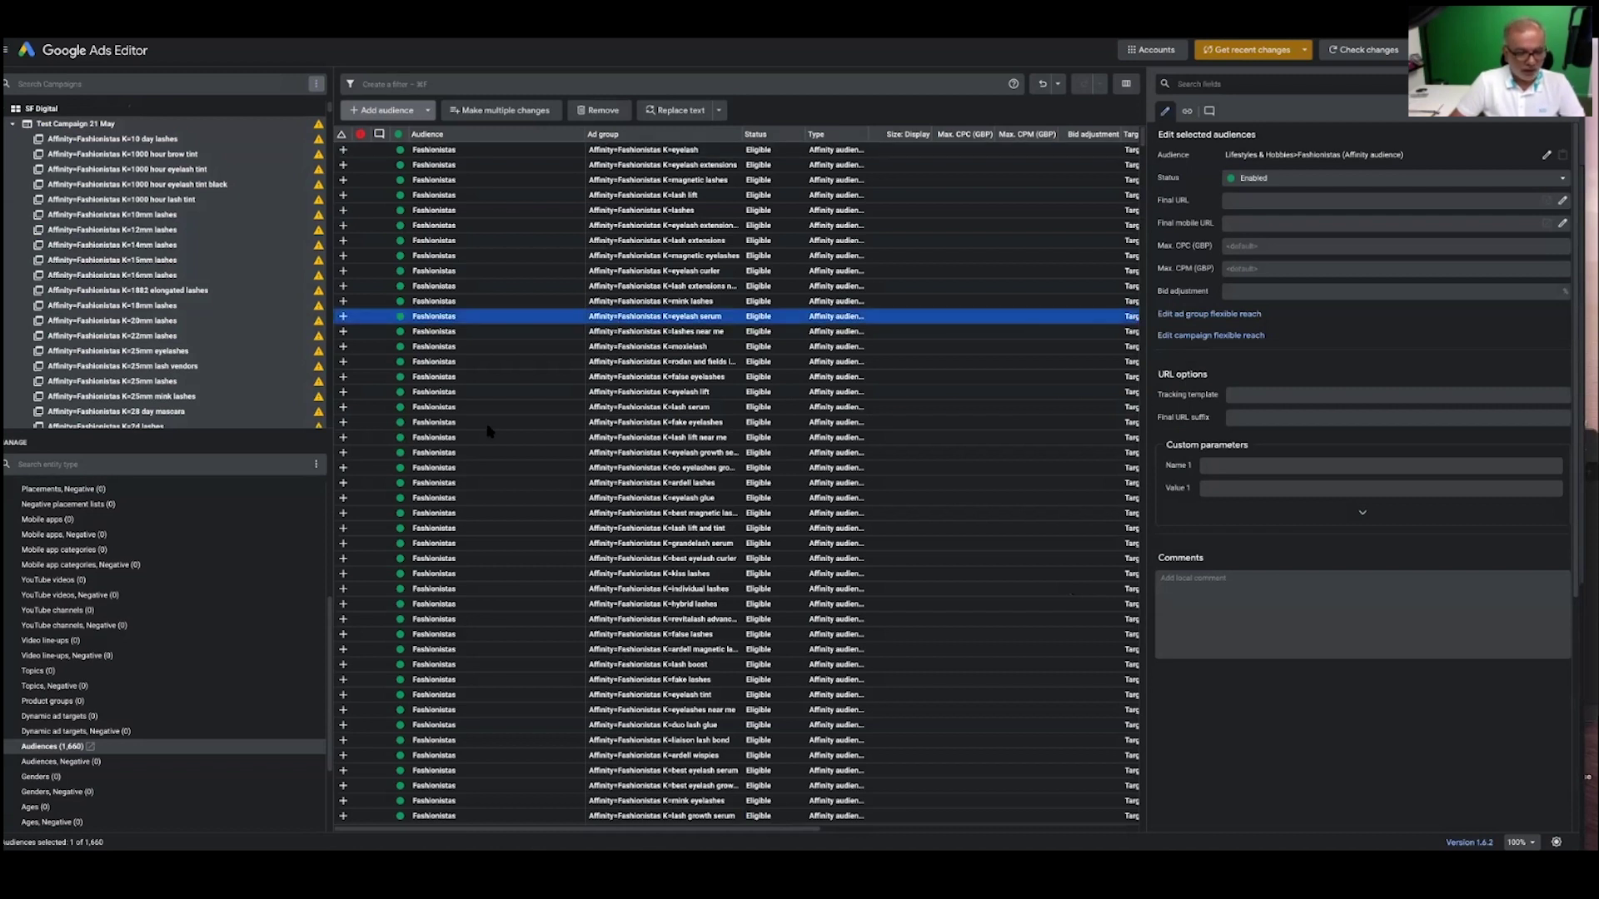
pyautogui.hotkey('ctrl', 'a')
pyautogui.click(450, 422)
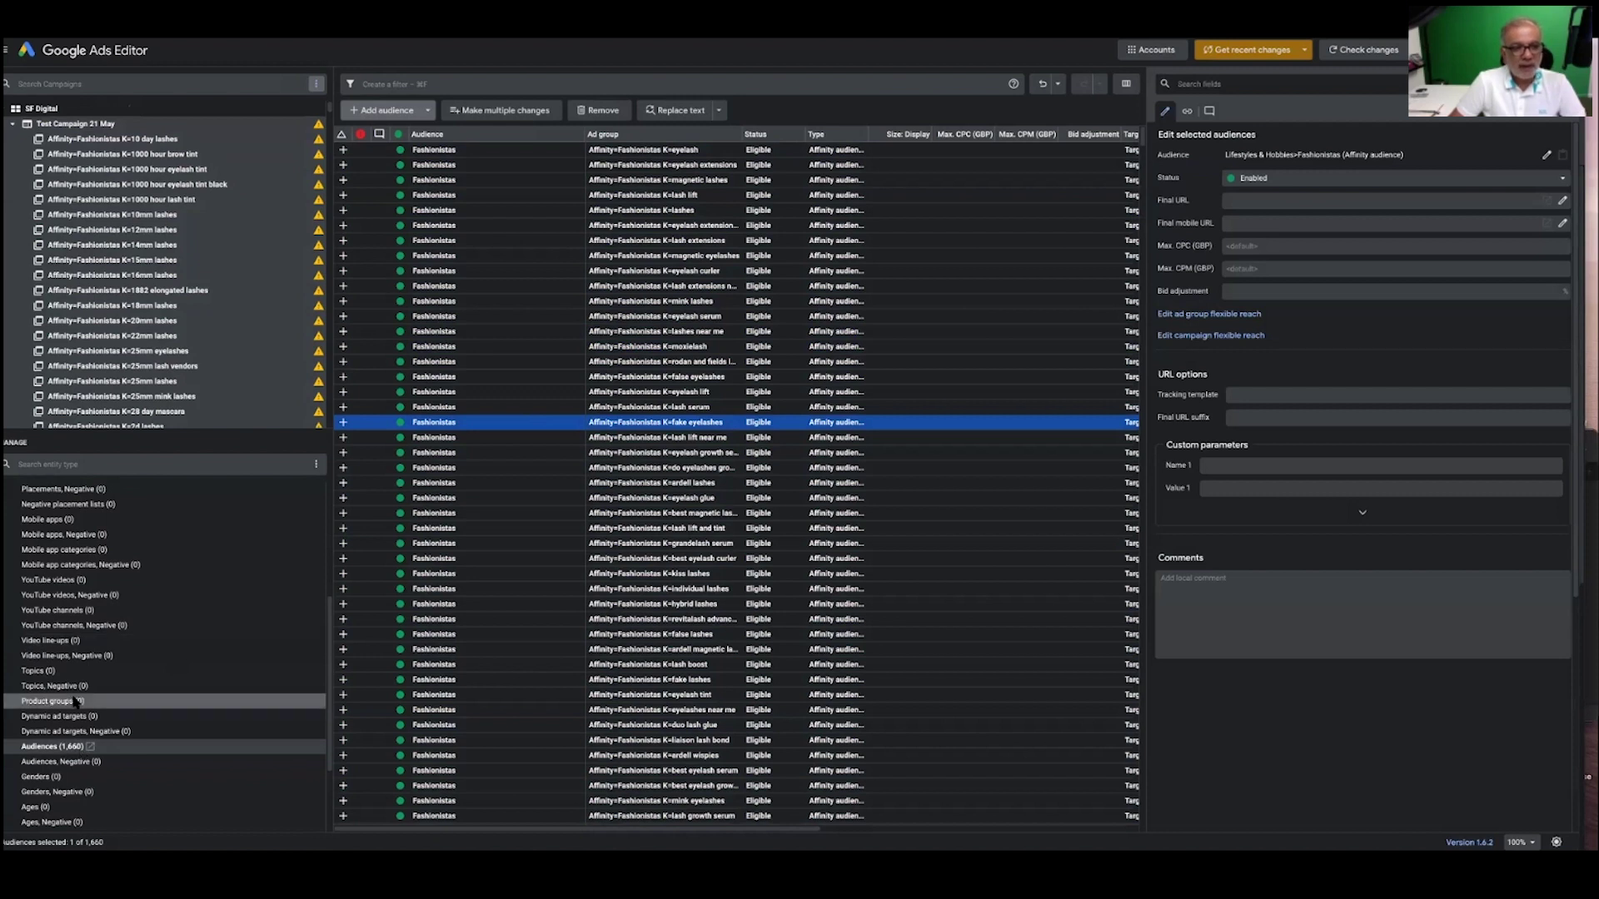
pyautogui.scroll(5, 71, 746)
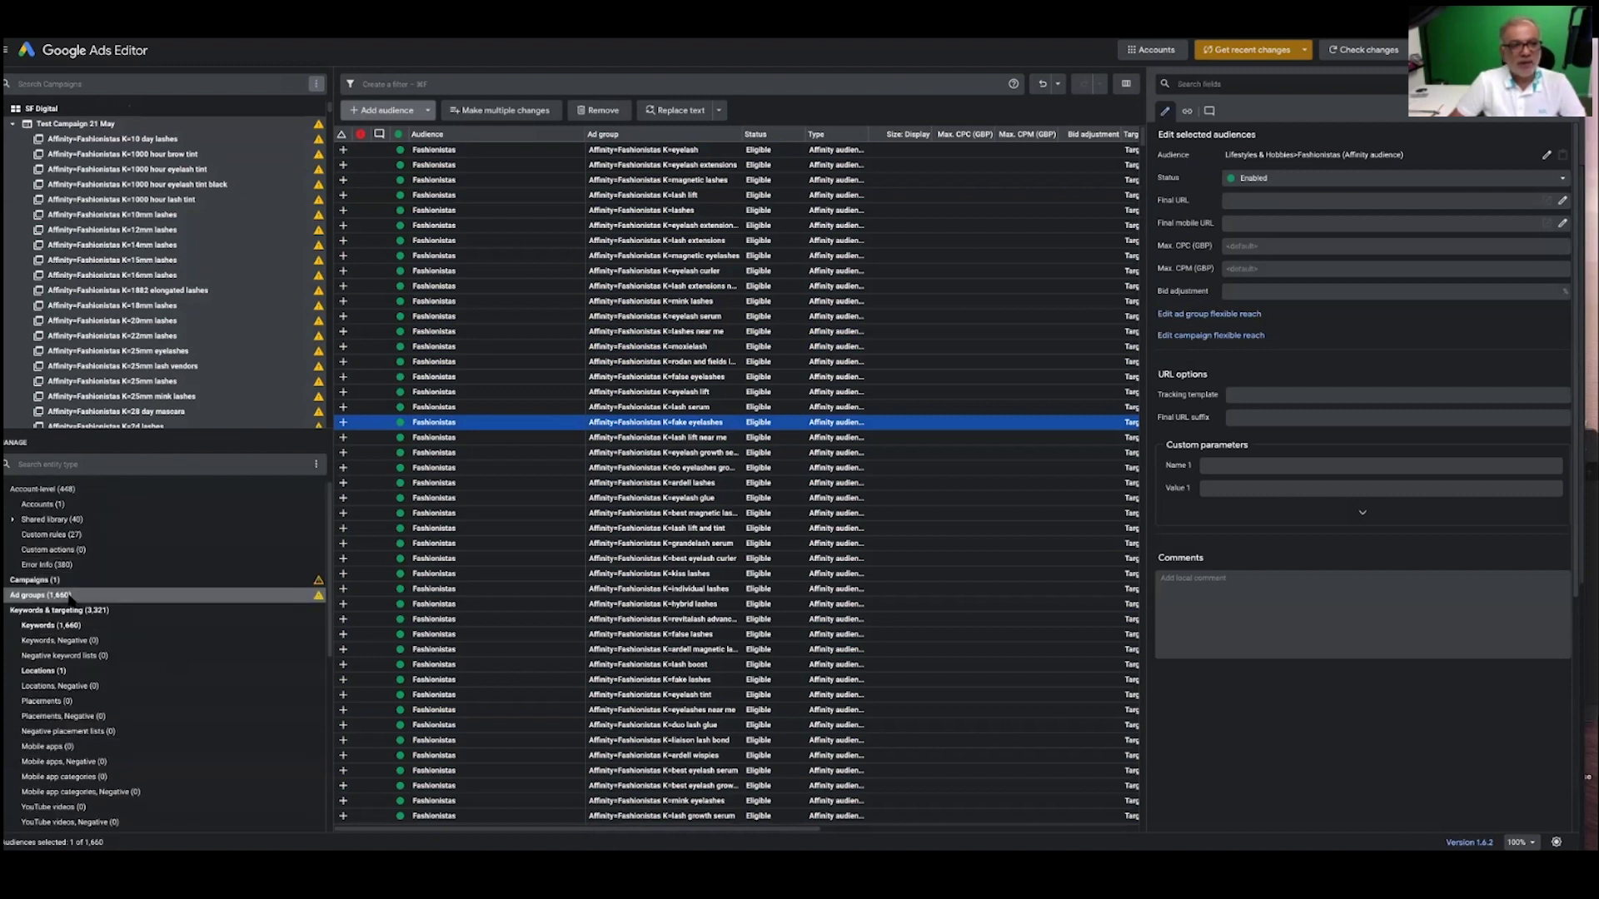
pyautogui.click(108, 366)
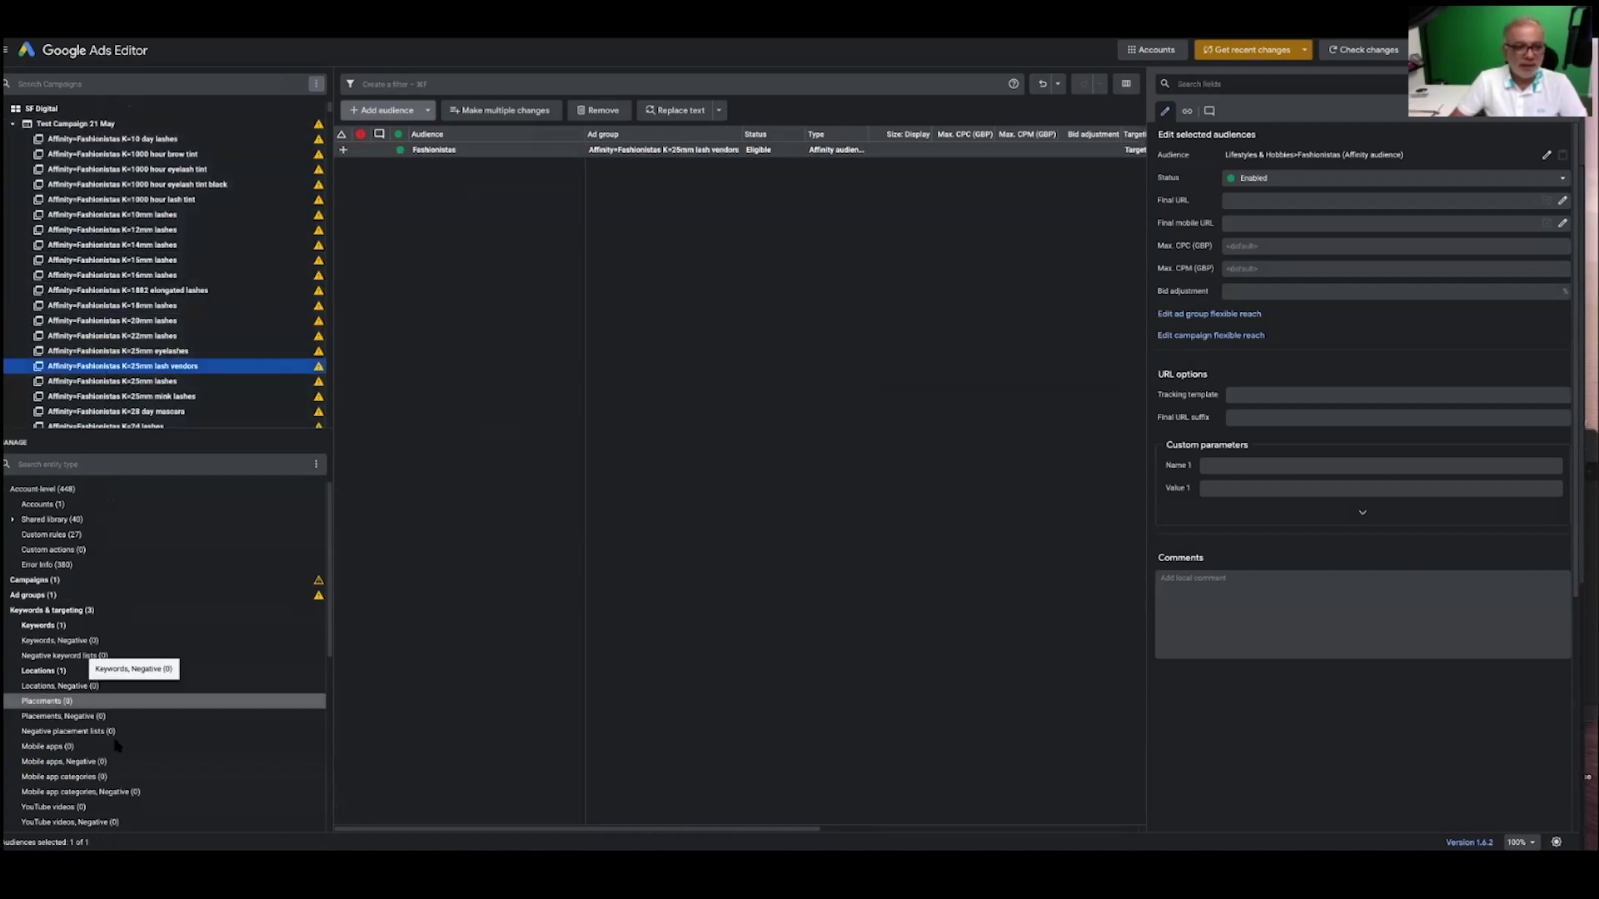
pyautogui.scroll(-3, 121, 746)
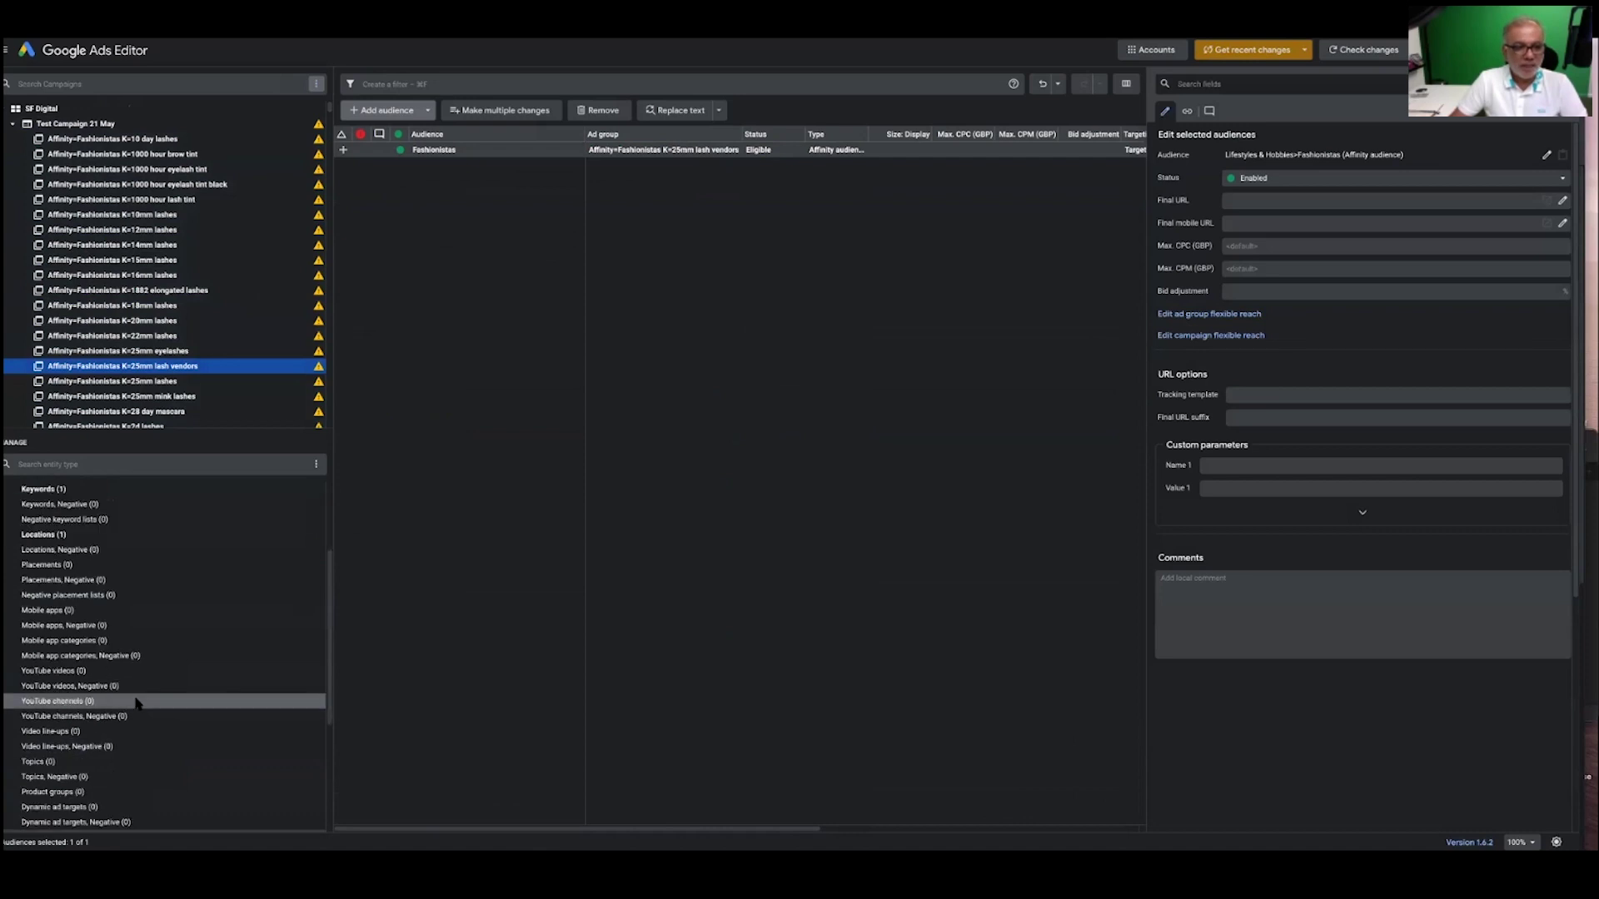
pyautogui.scroll(3, 133, 691)
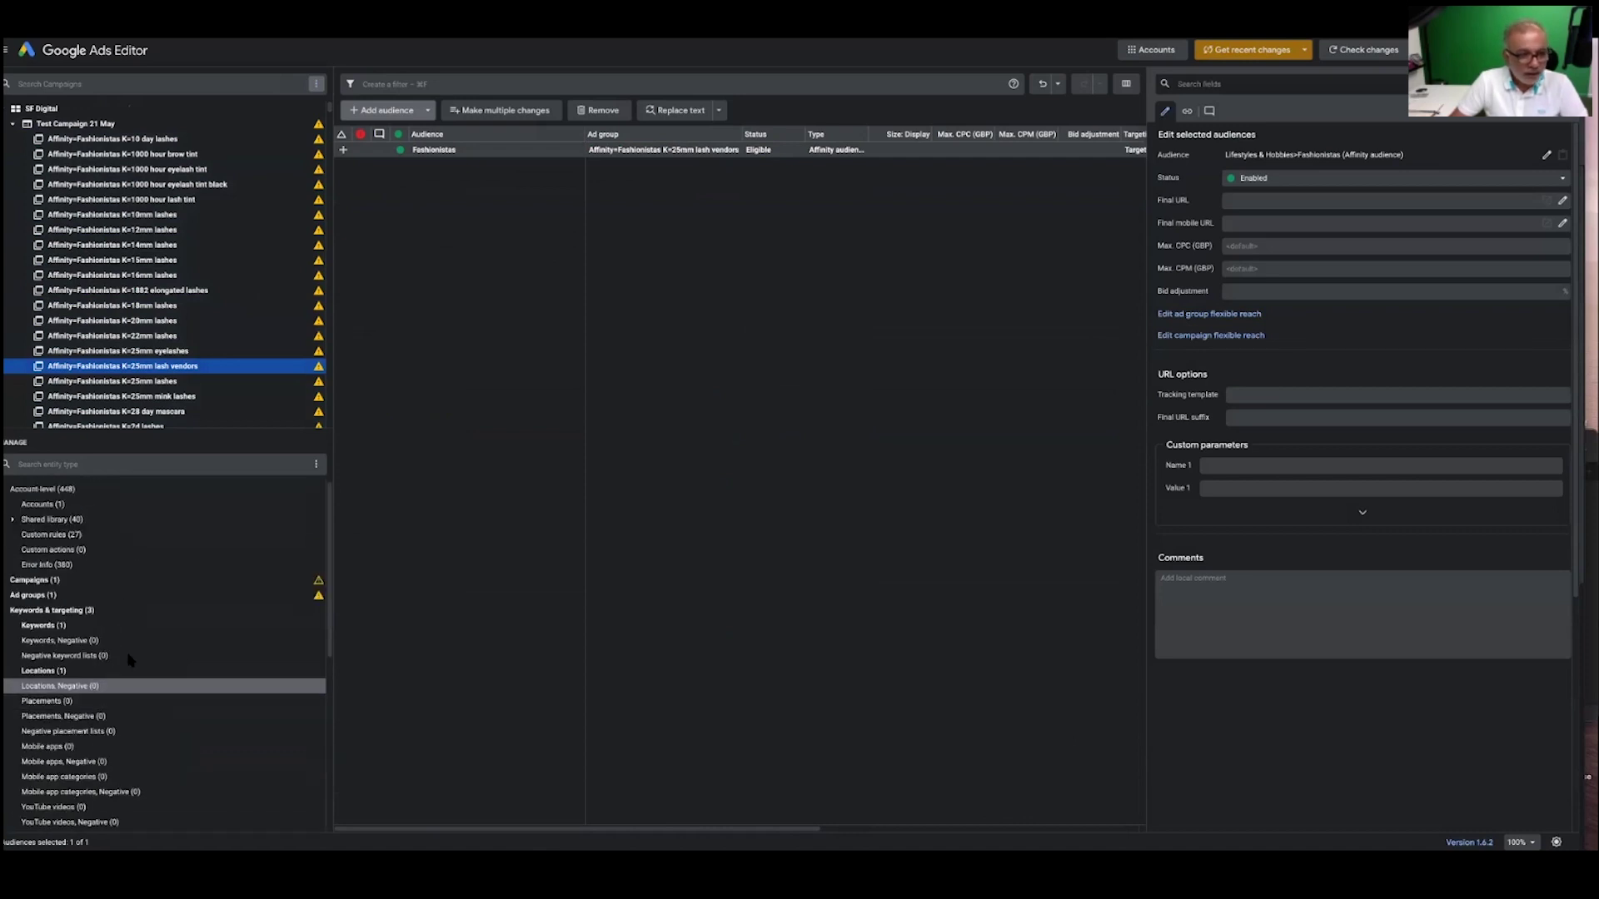
pyautogui.click(134, 125)
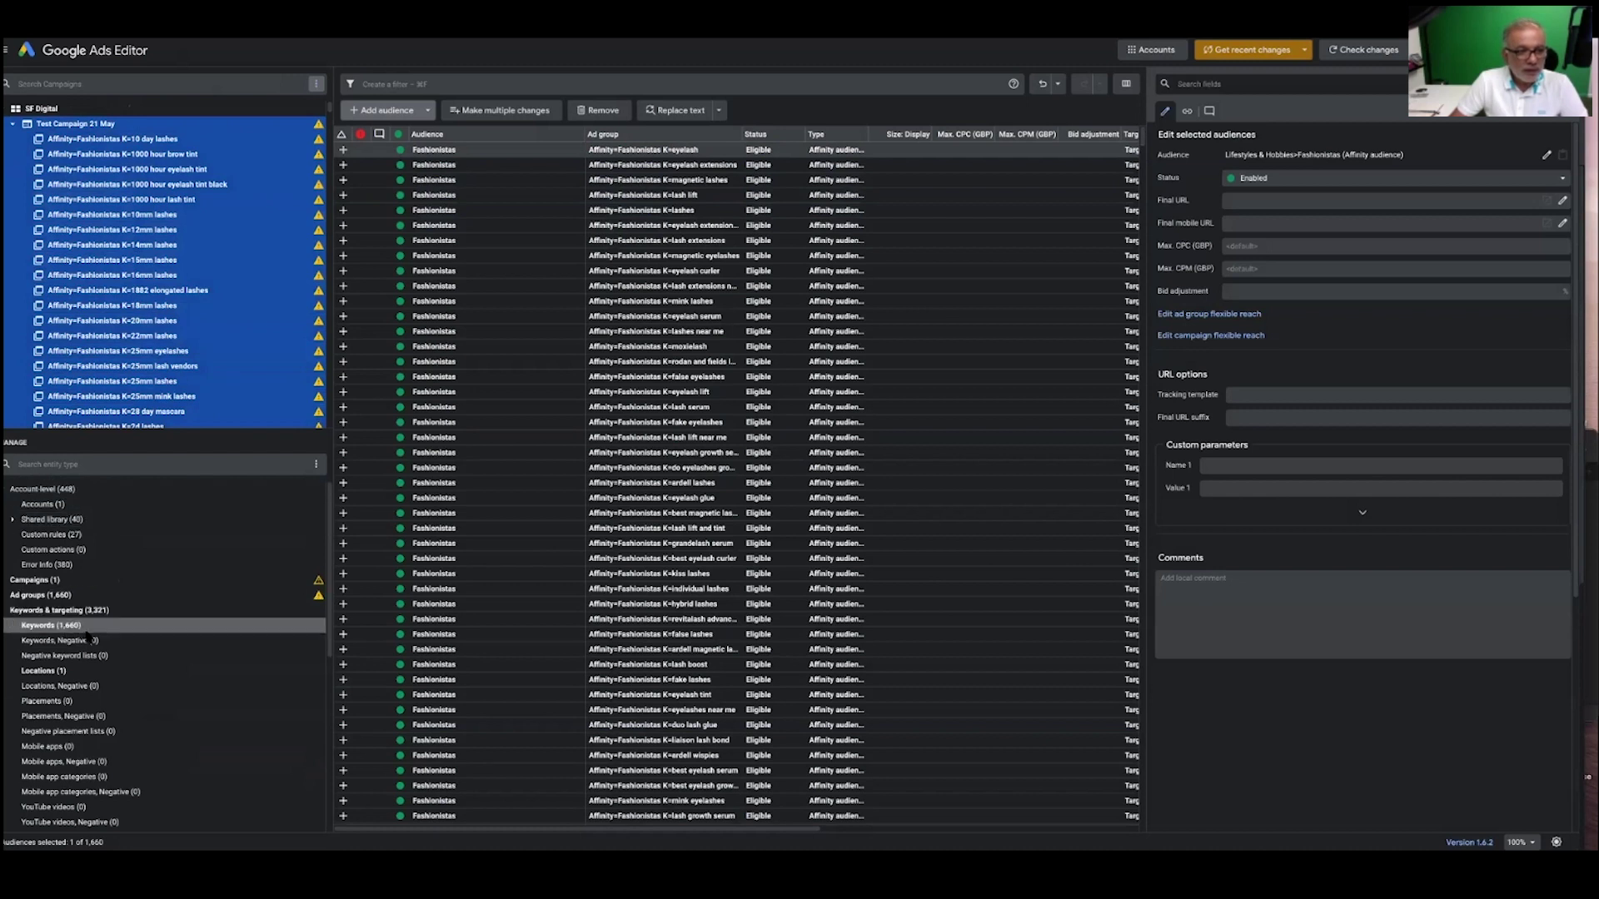
pyautogui.scroll(-7, 146, 677)
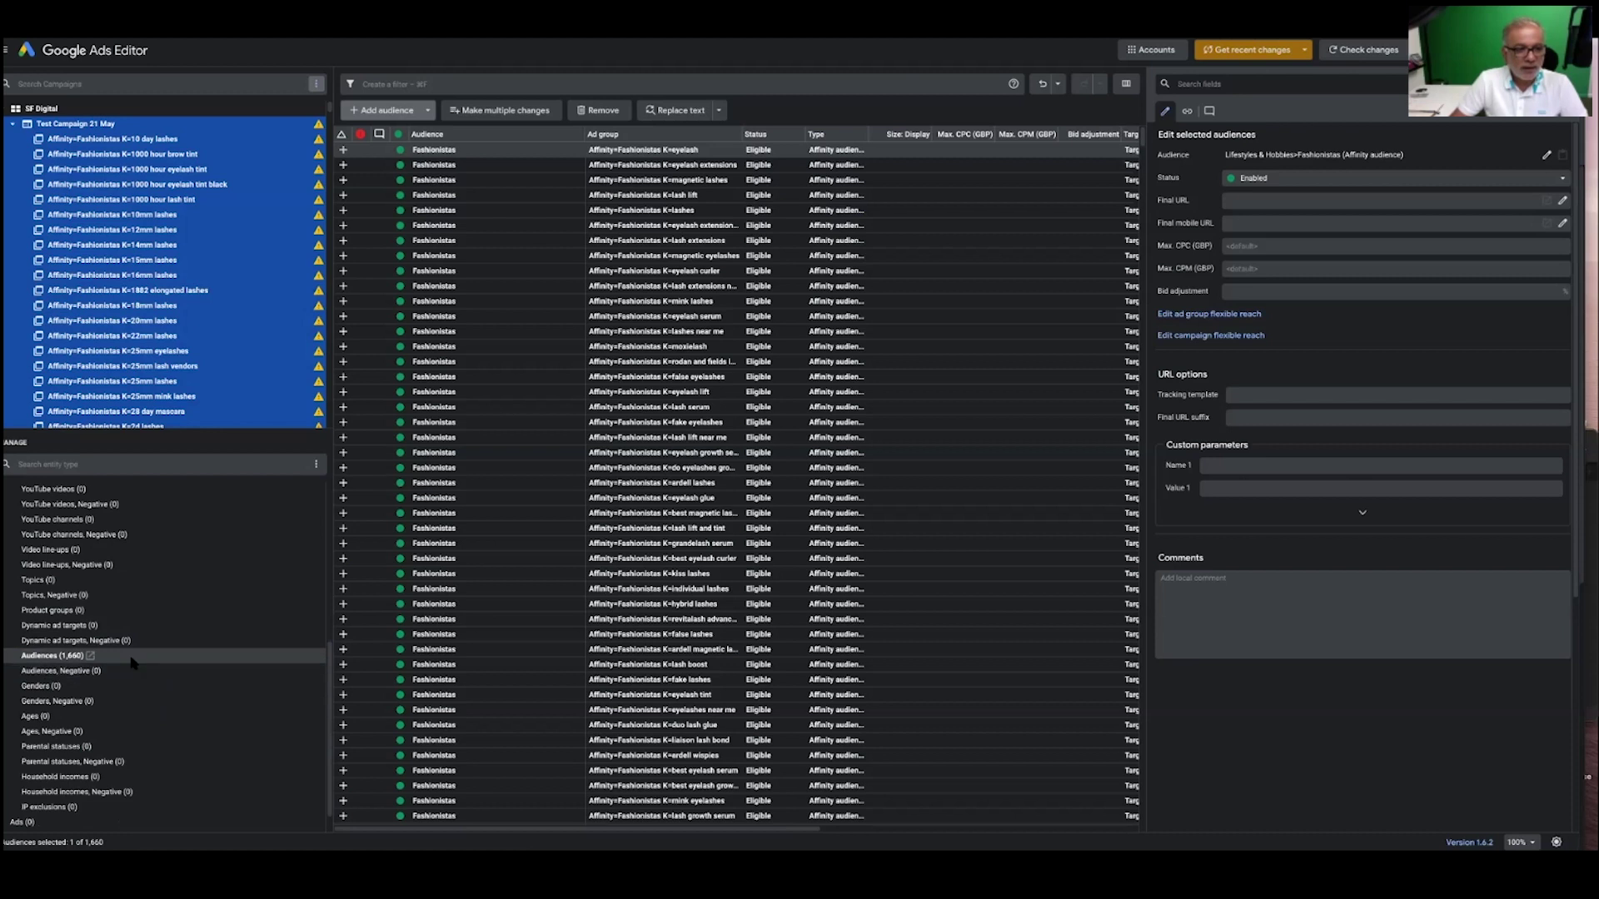
pyautogui.click(125, 581)
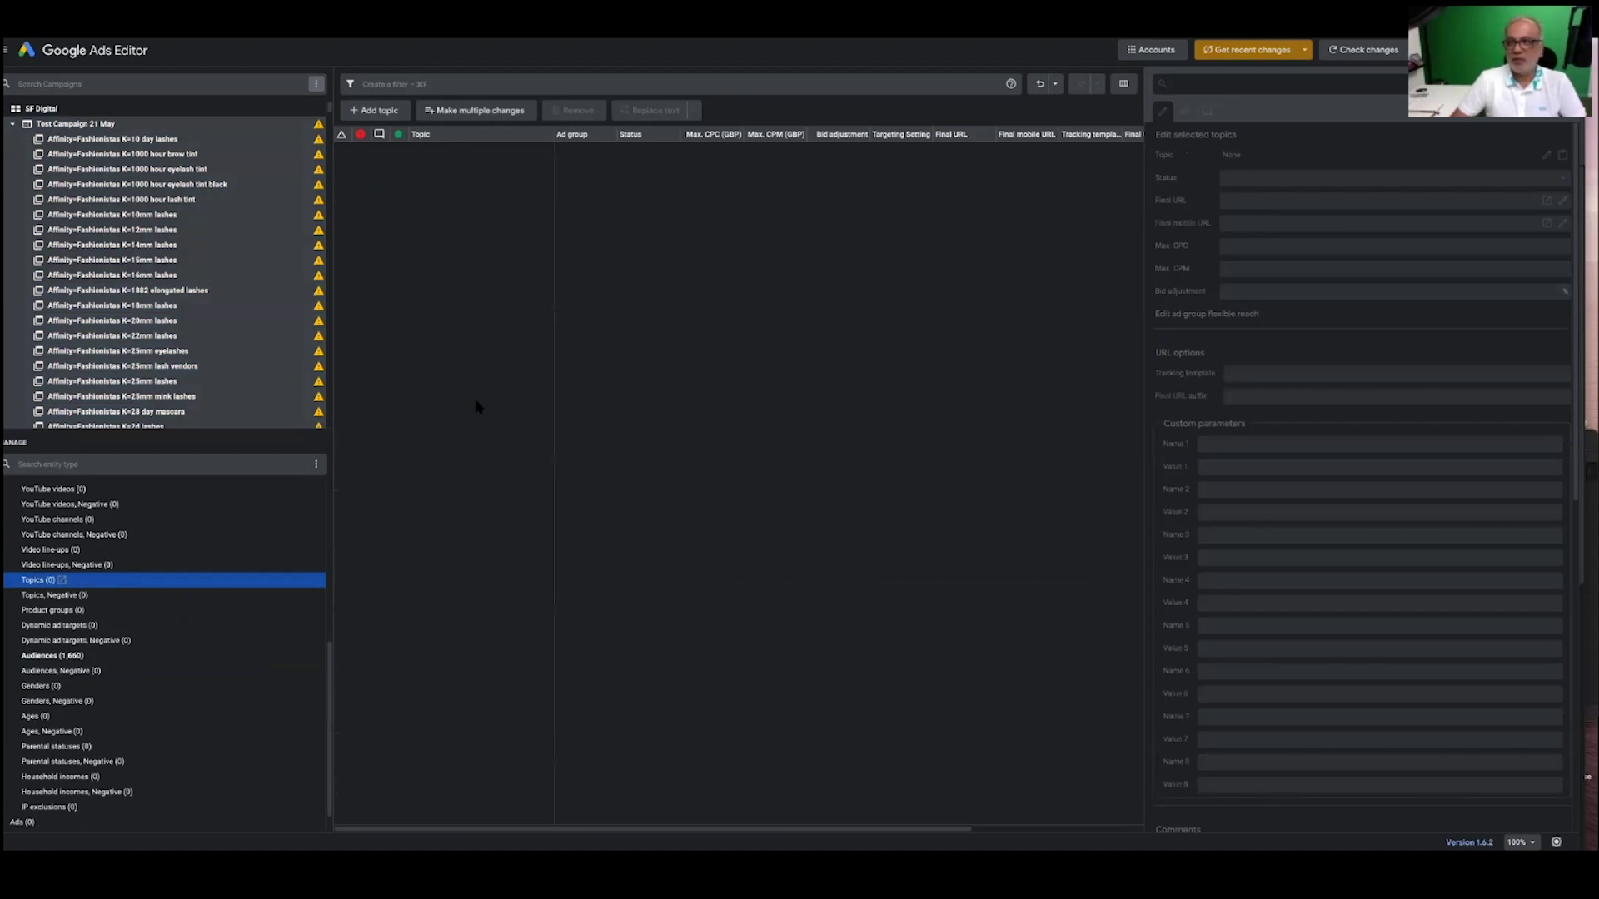
pyautogui.scroll(4, 189, 537)
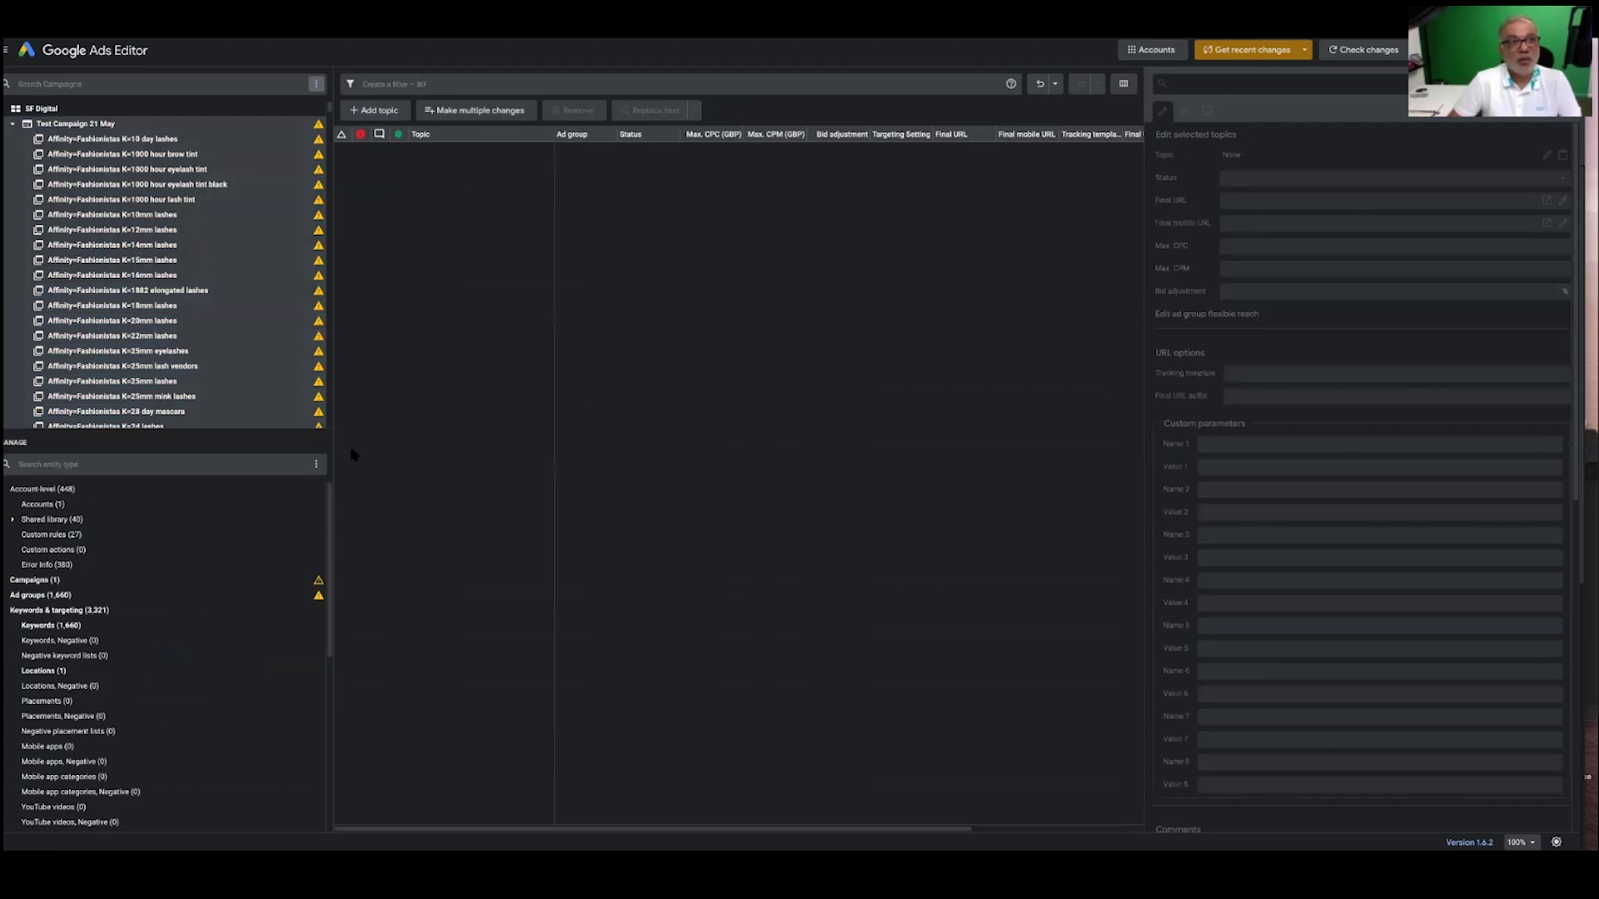
pyautogui.scroll(-5, 120, 549)
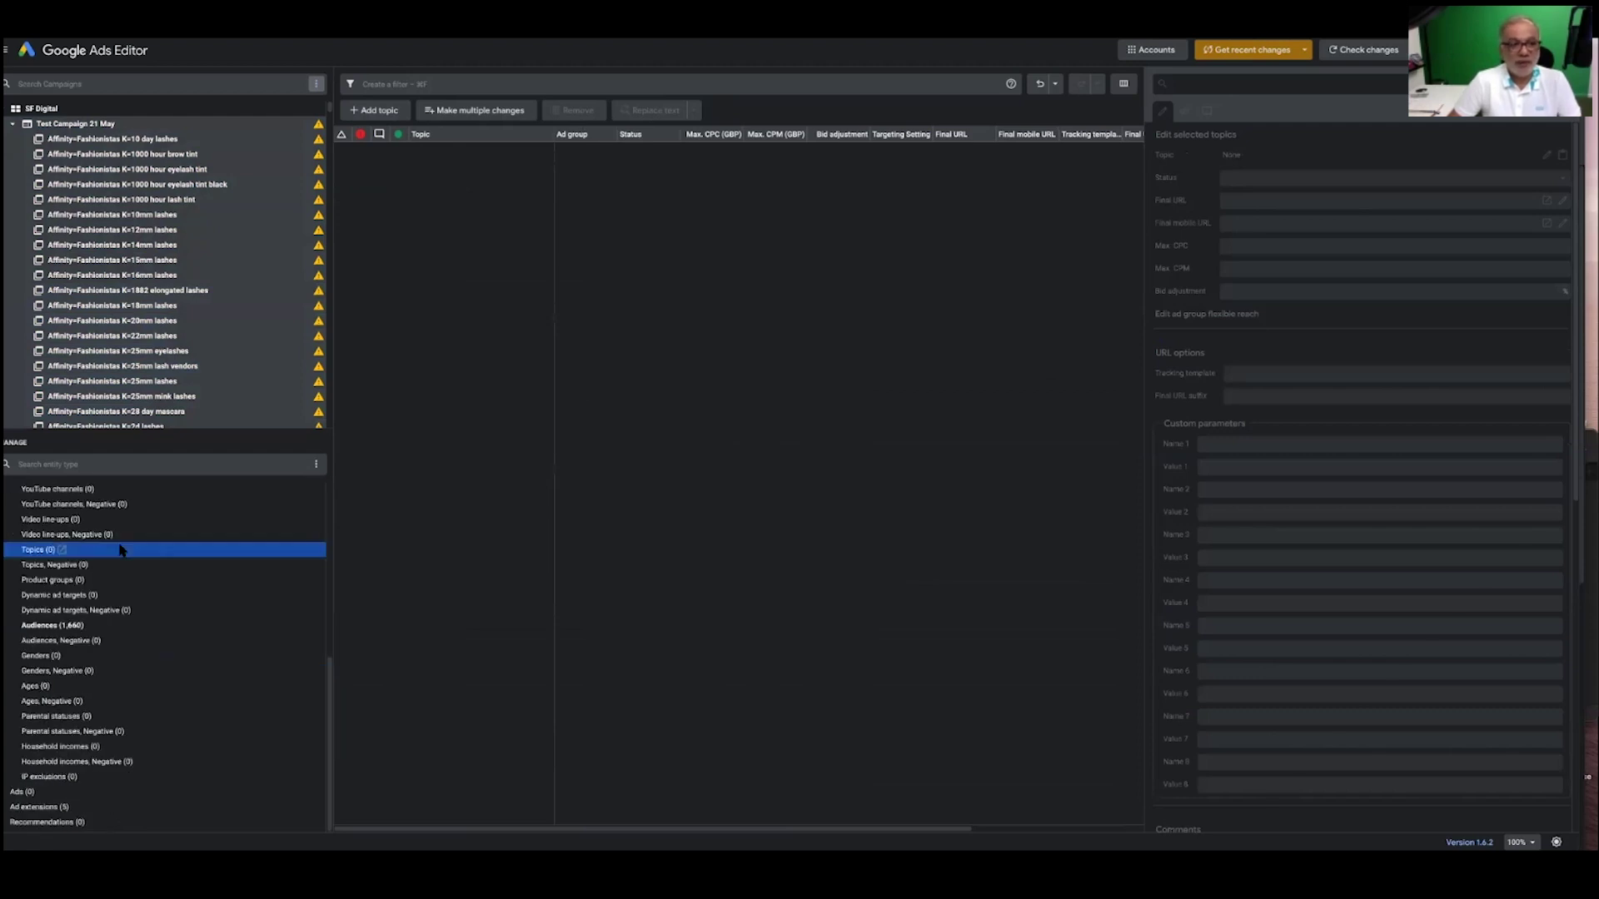
# - Add a responsive display ad to every ad group in Test Campaign 21 May
pyautogui.click(18, 792)
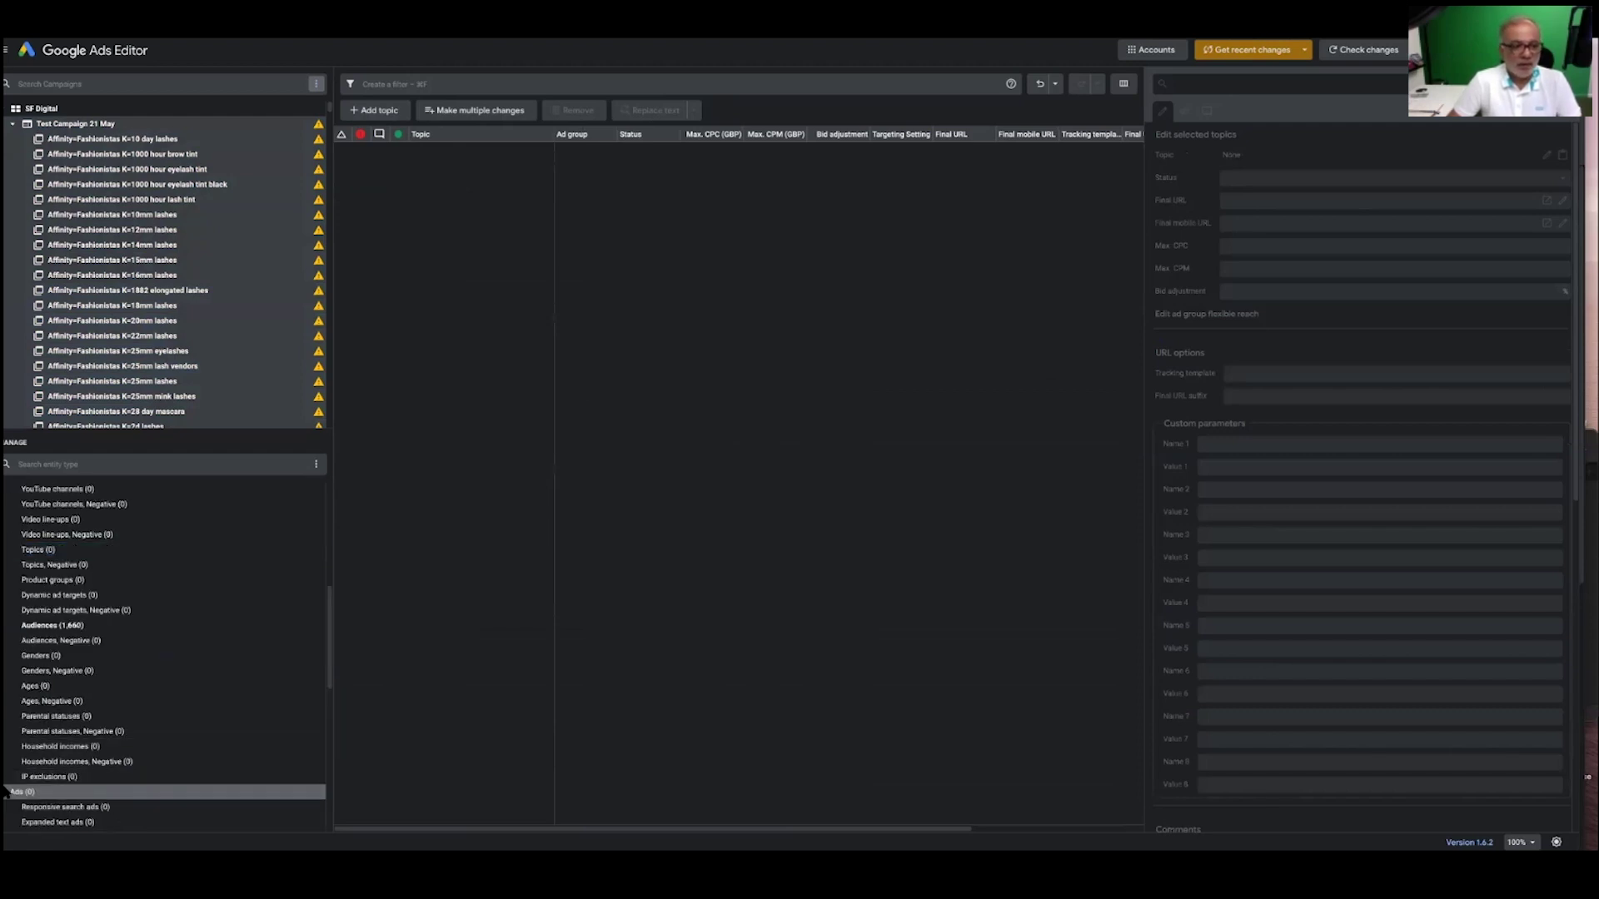
pyautogui.scroll(-4, 154, 608)
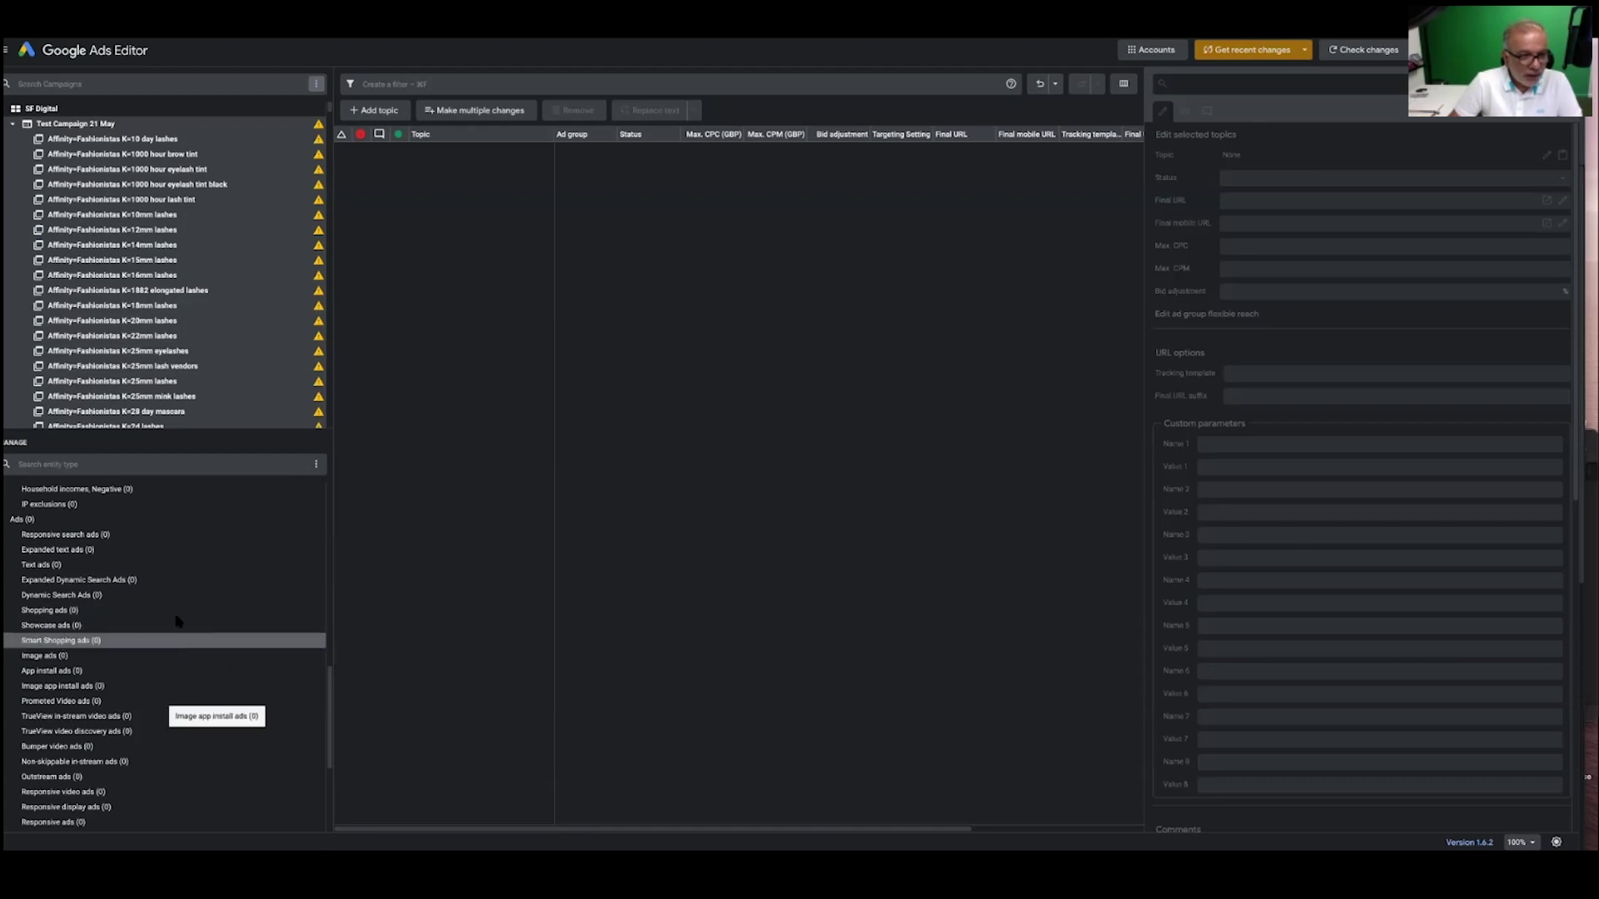
pyautogui.scroll(-1, 177, 598)
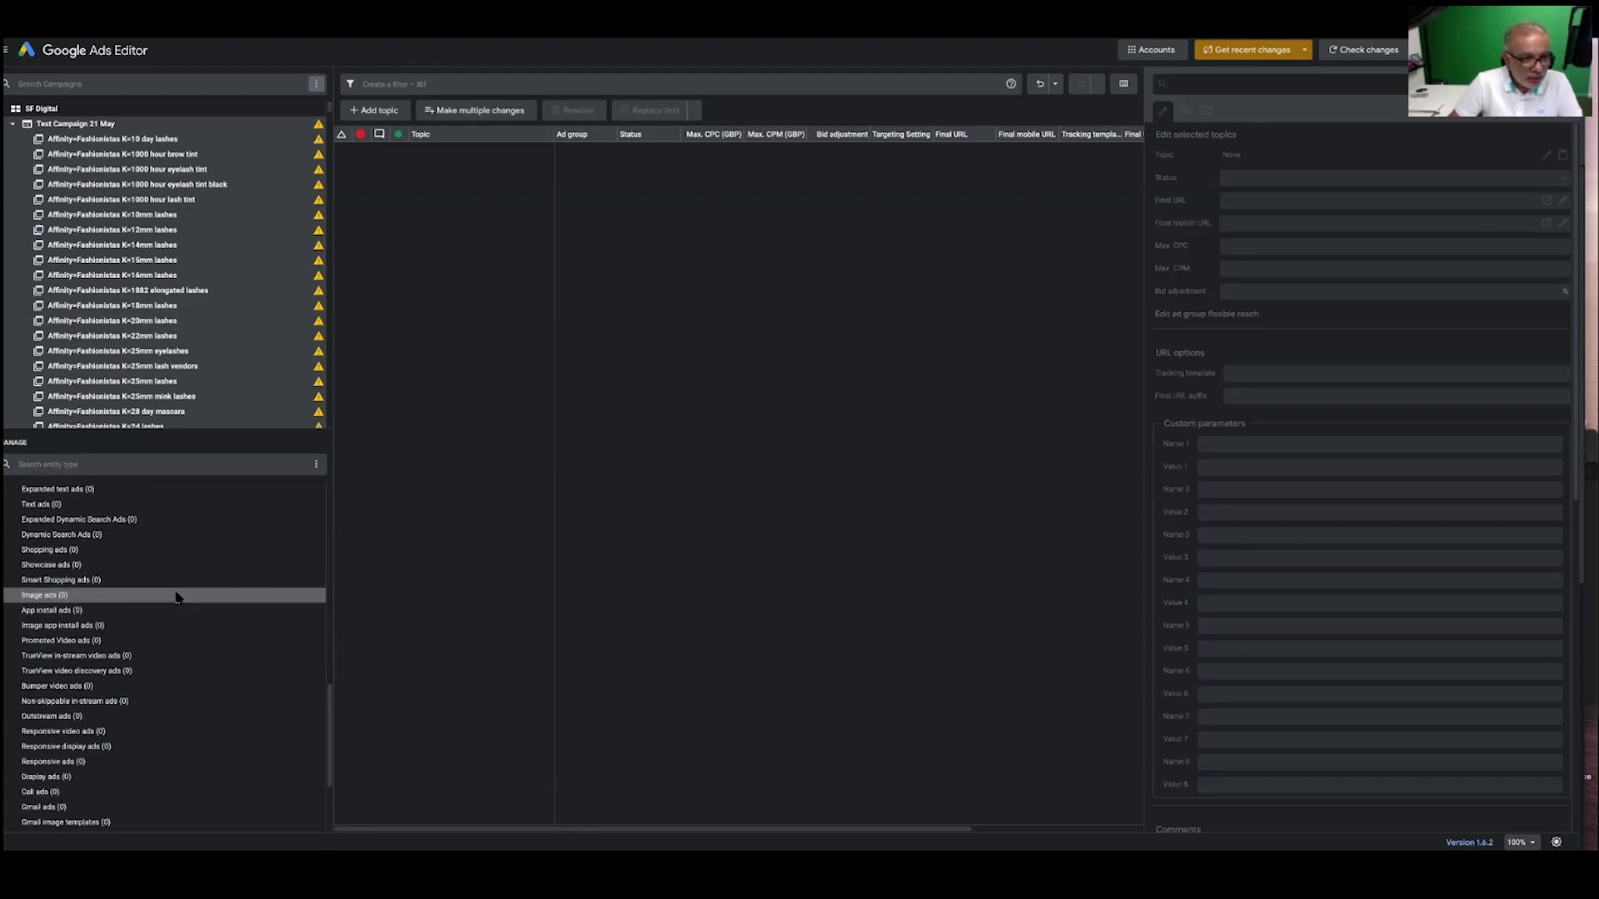
pyautogui.click(159, 748)
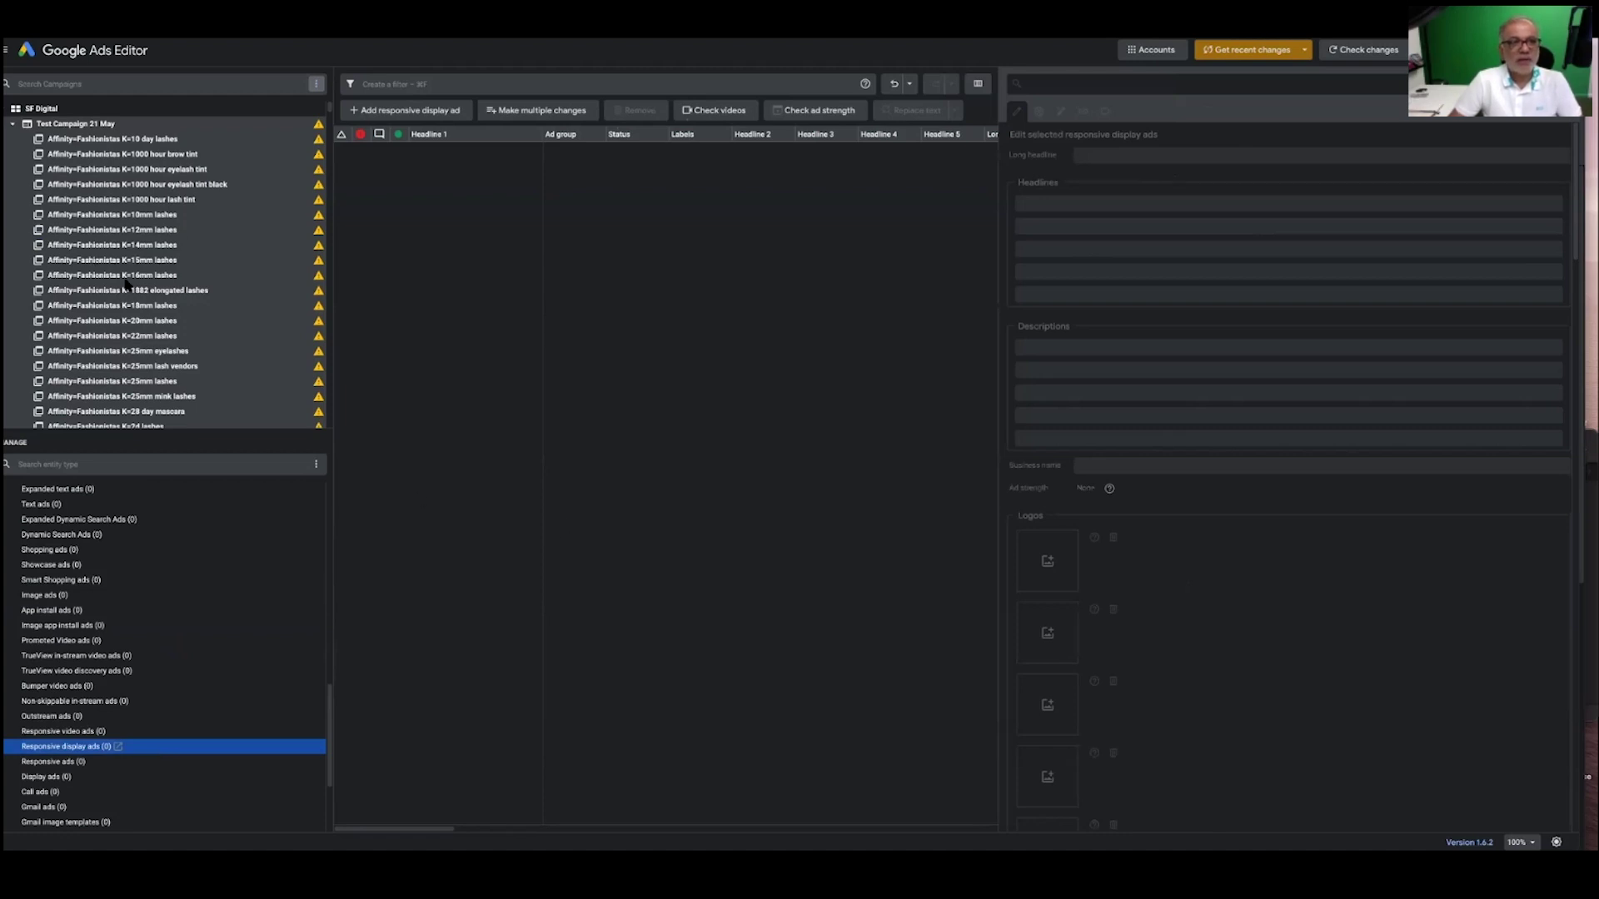
pyautogui.click(389, 111)
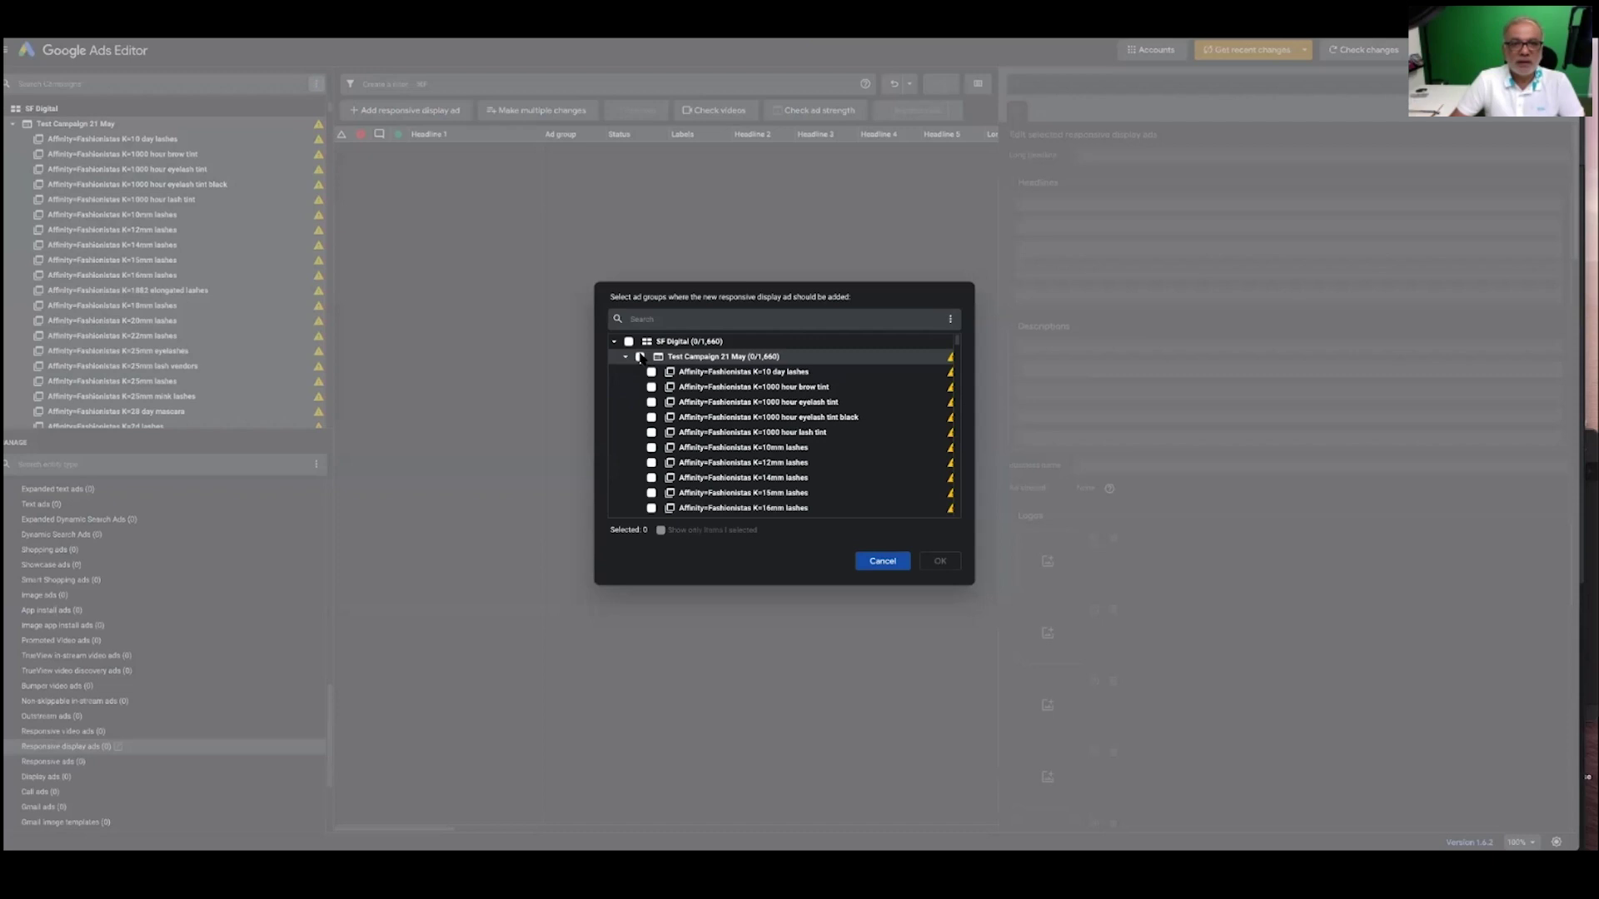
pyautogui.click(639, 357)
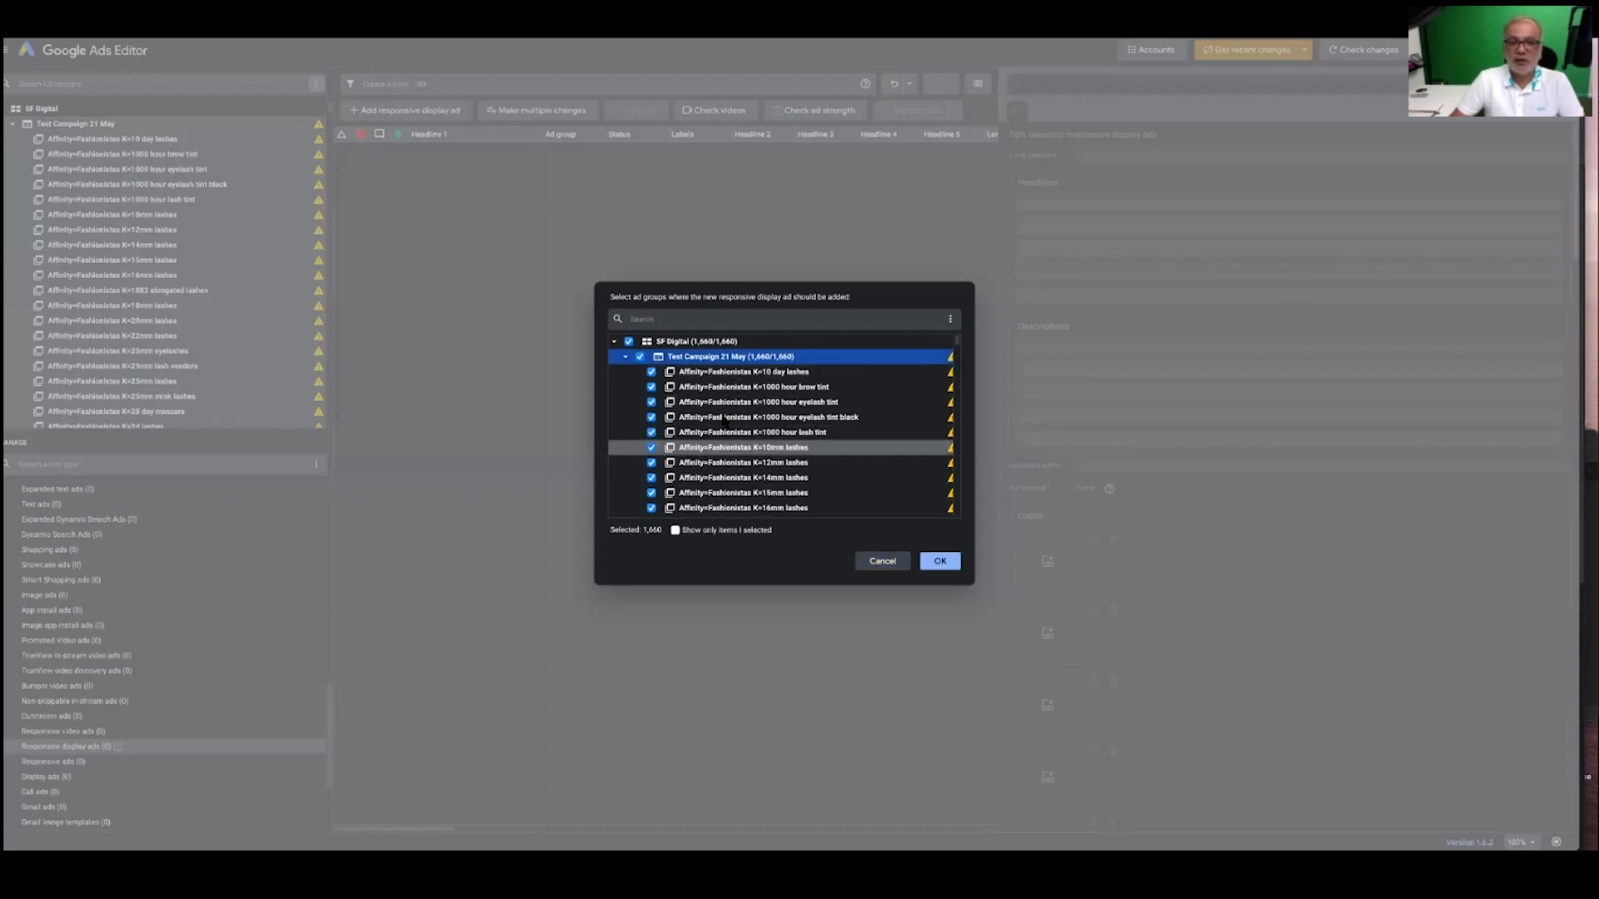
pyautogui.click(941, 562)
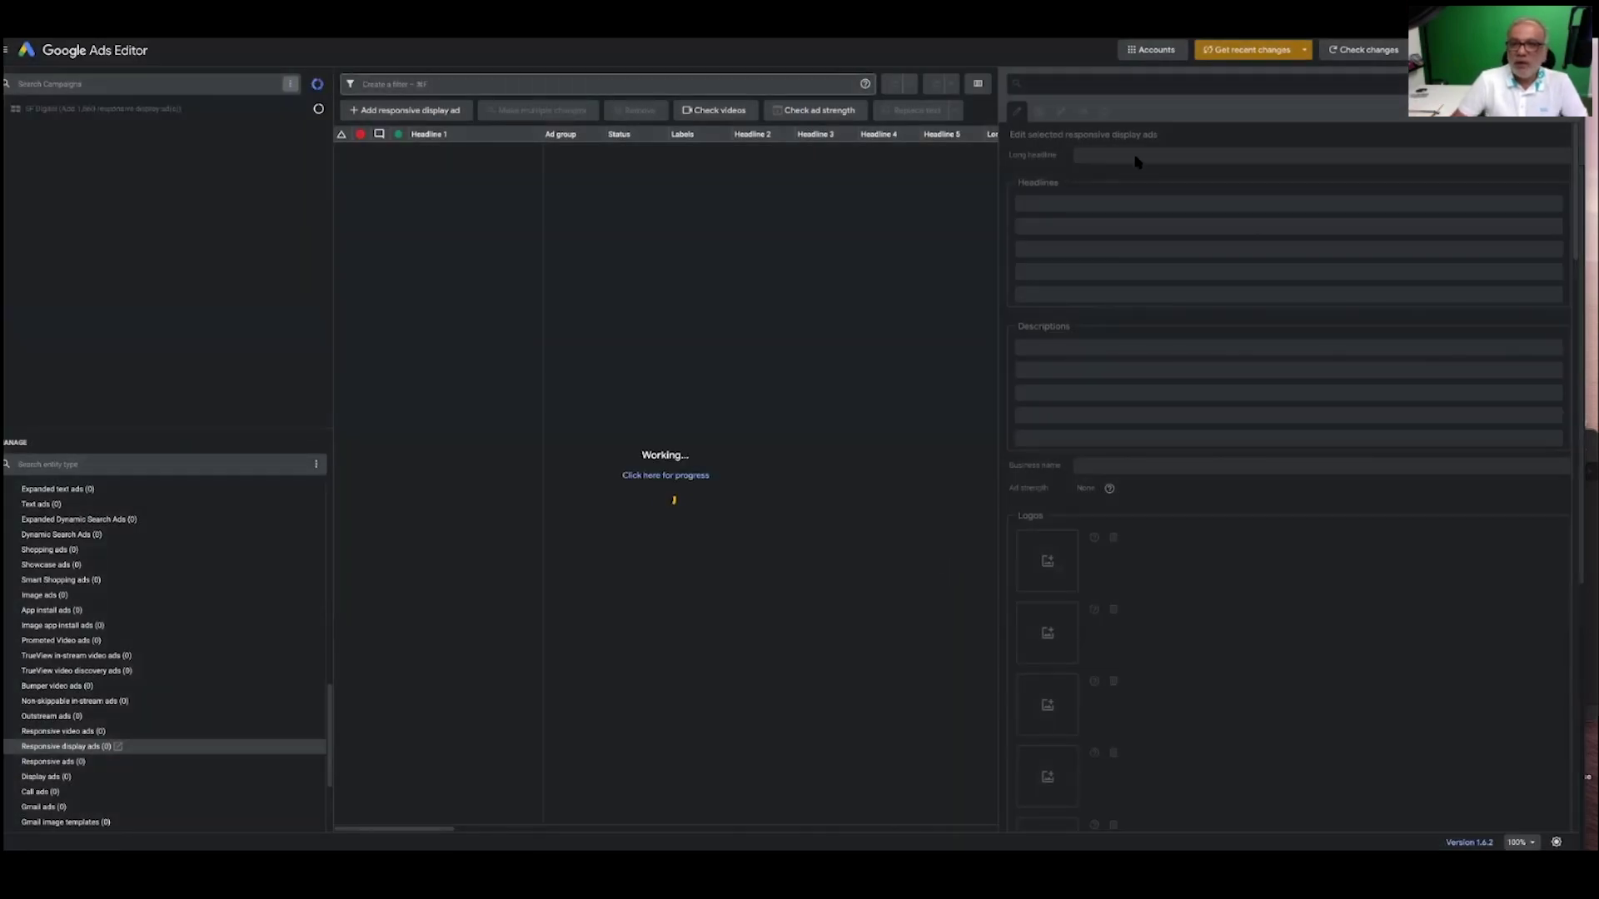
# - Set the long headline of the selected responsive display ad to "This is my long headline"
pyautogui.click(1137, 158)
pyautogui.write('This is my long headline')
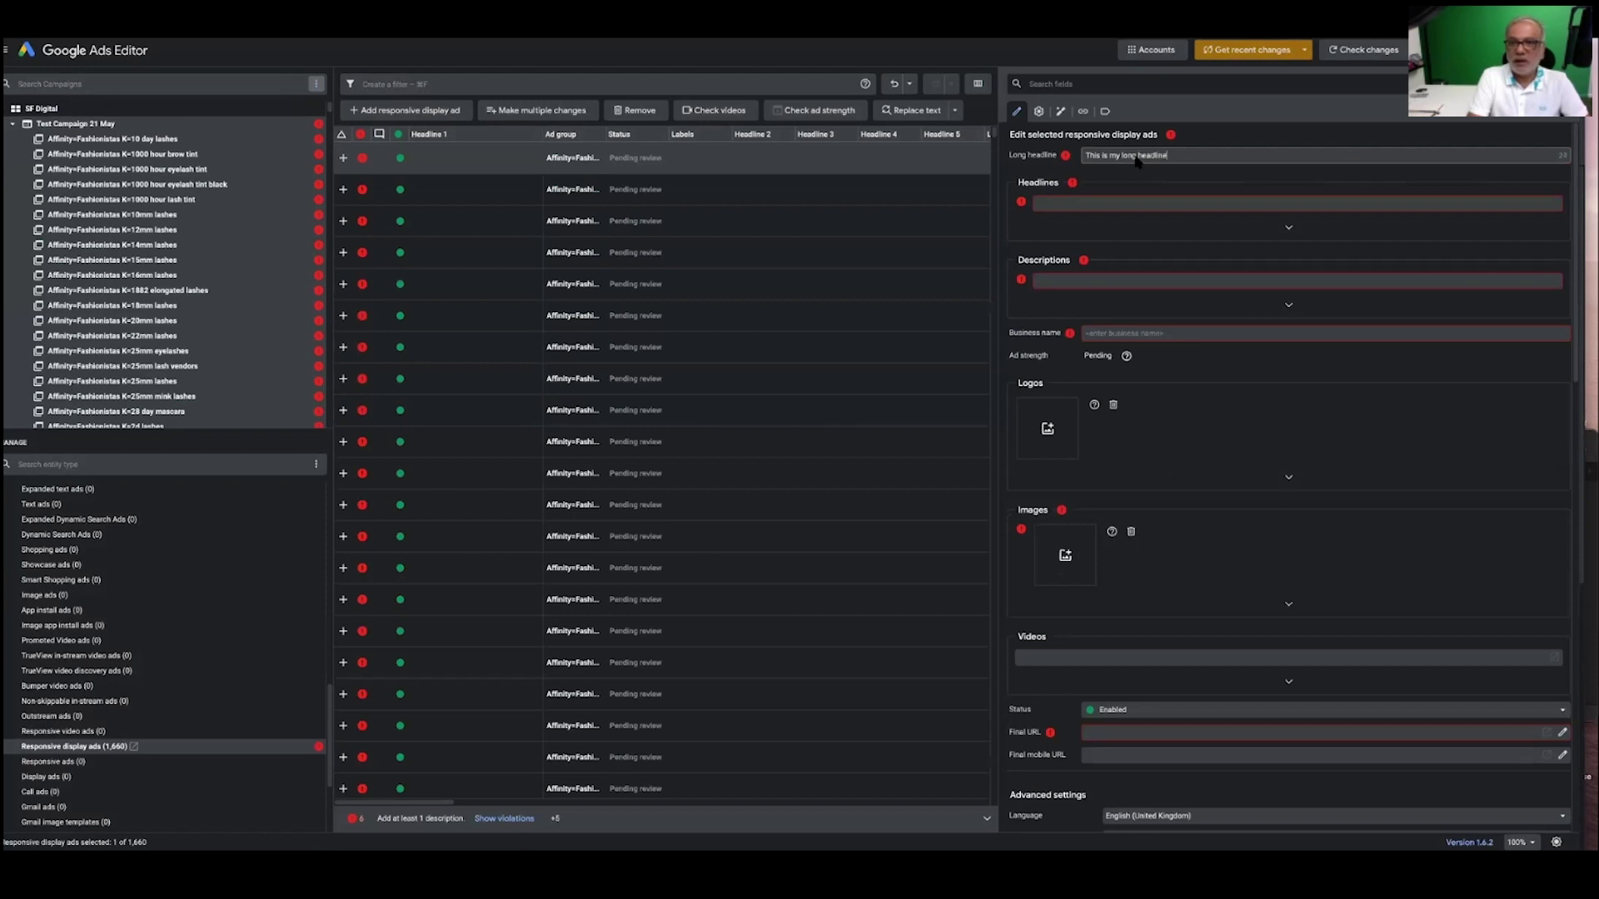
# - Fill in the selected ad with headline "Headline 1", description "Description 1" and business name "SF Digital"
pyautogui.press('Tab')
pyautogui.write('H')
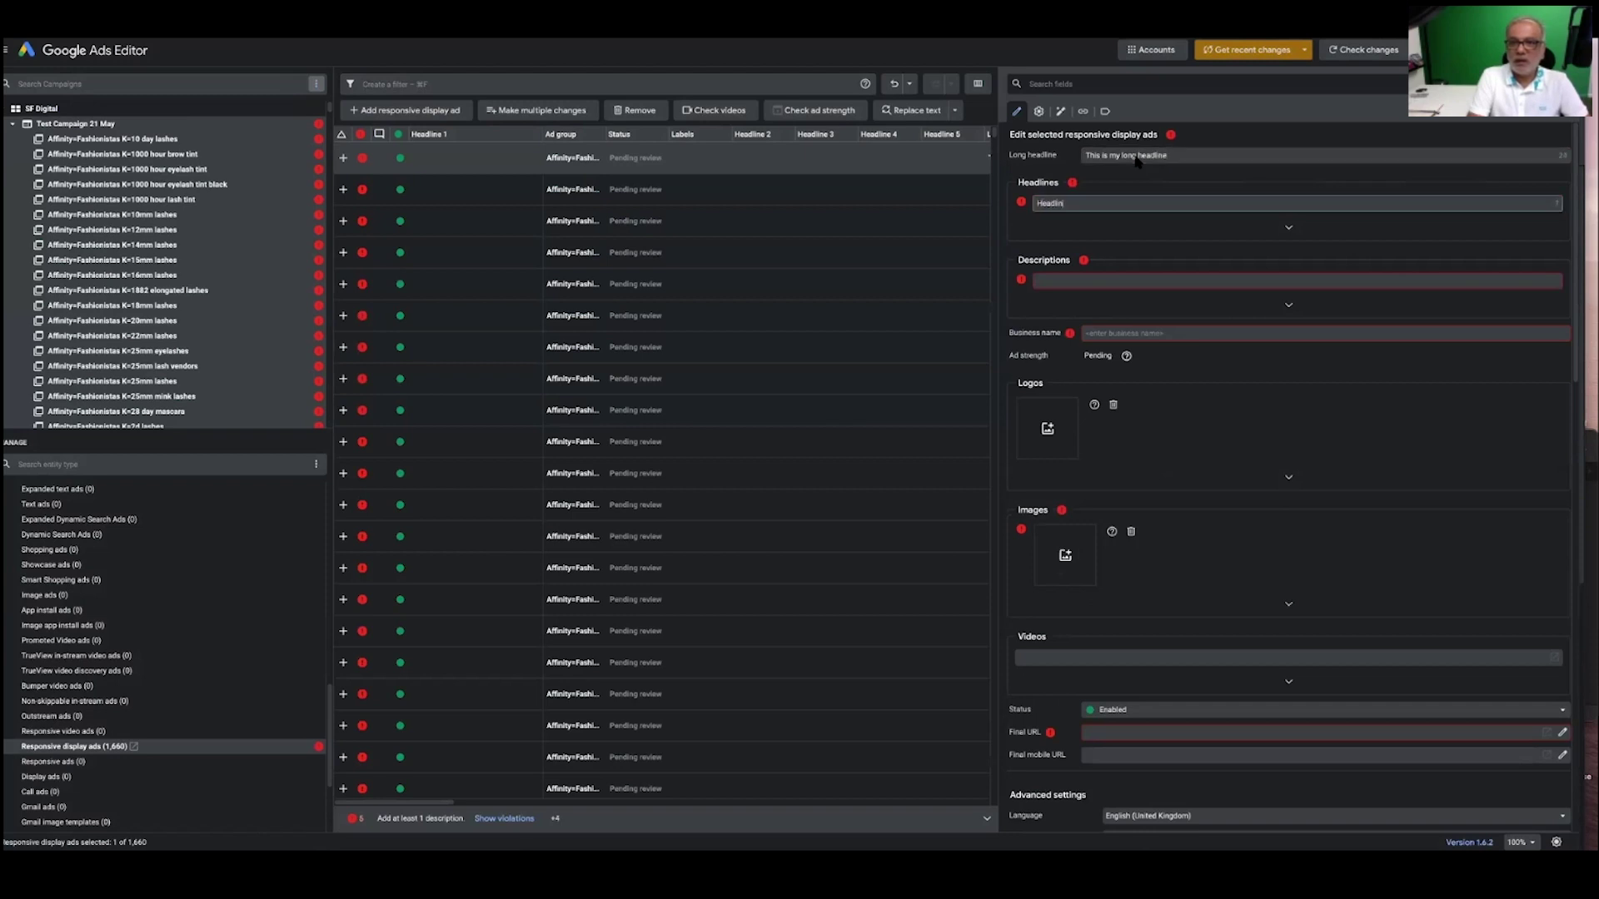
pyautogui.press('Tab')
pyautogui.press('Tab')
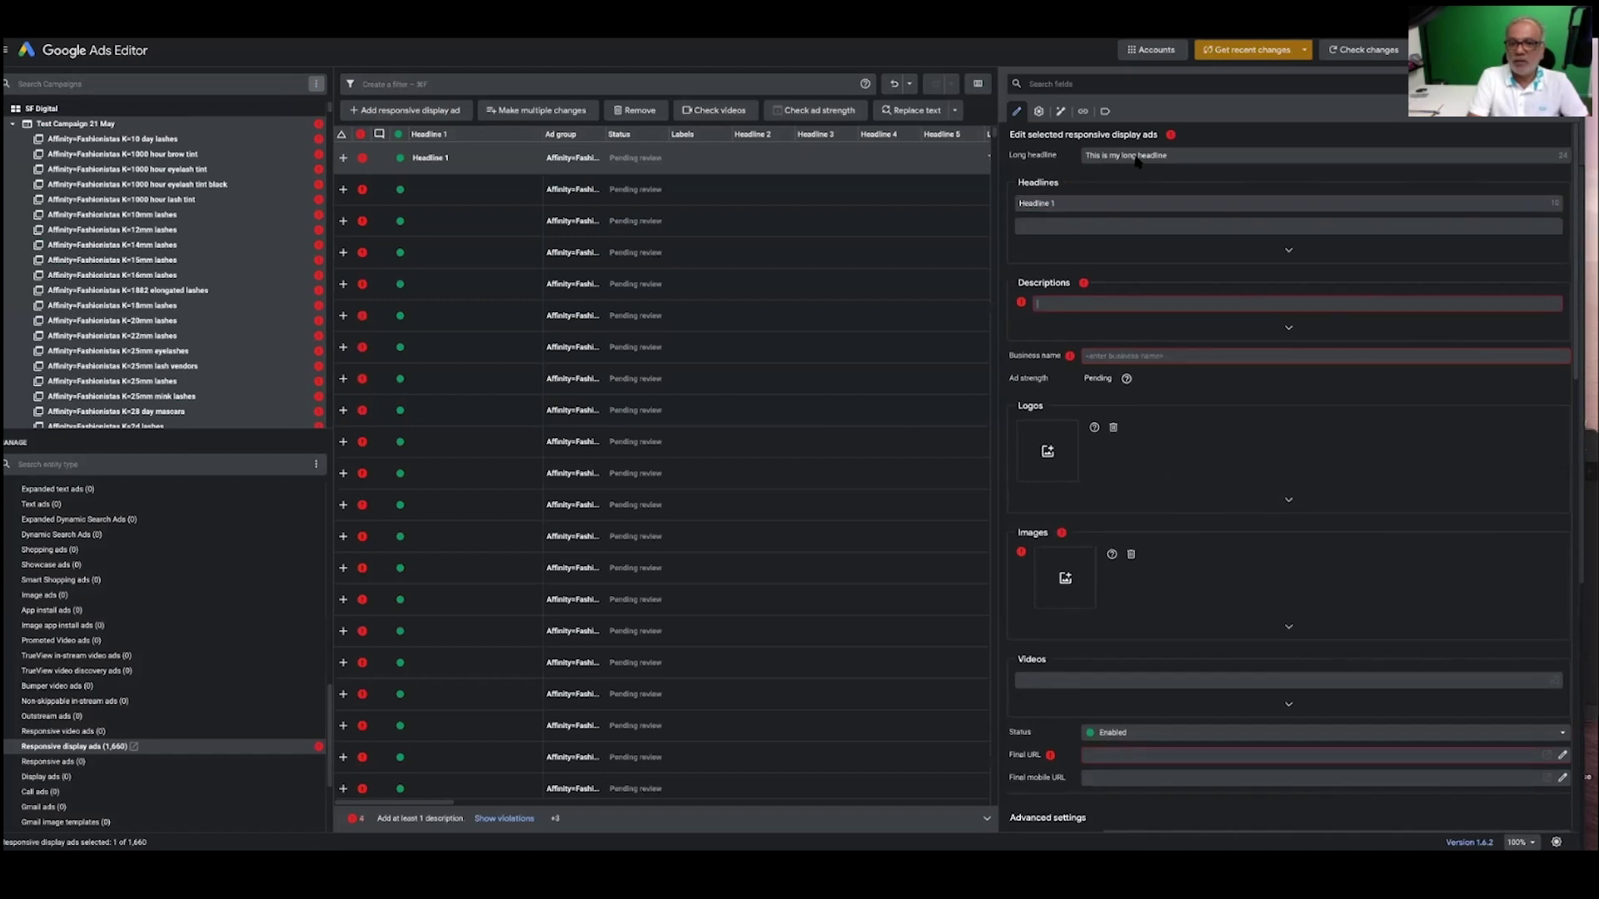
pyautogui.write('Description 1')
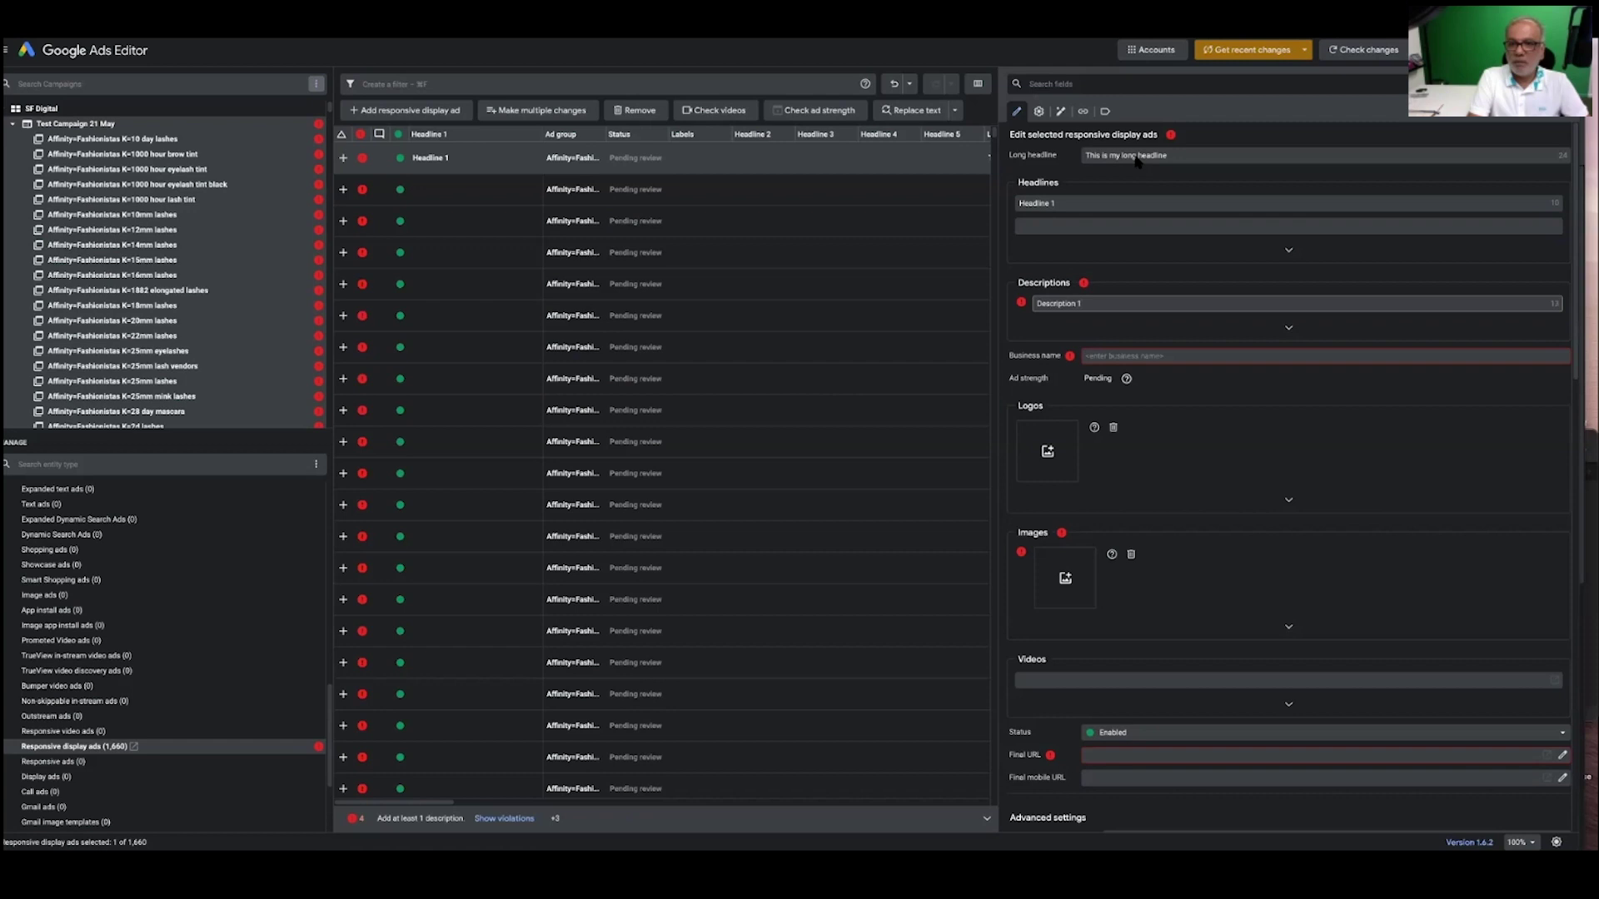
pyautogui.press('Tab')
pyautogui.press('Tab')
pyautogui.write('S')
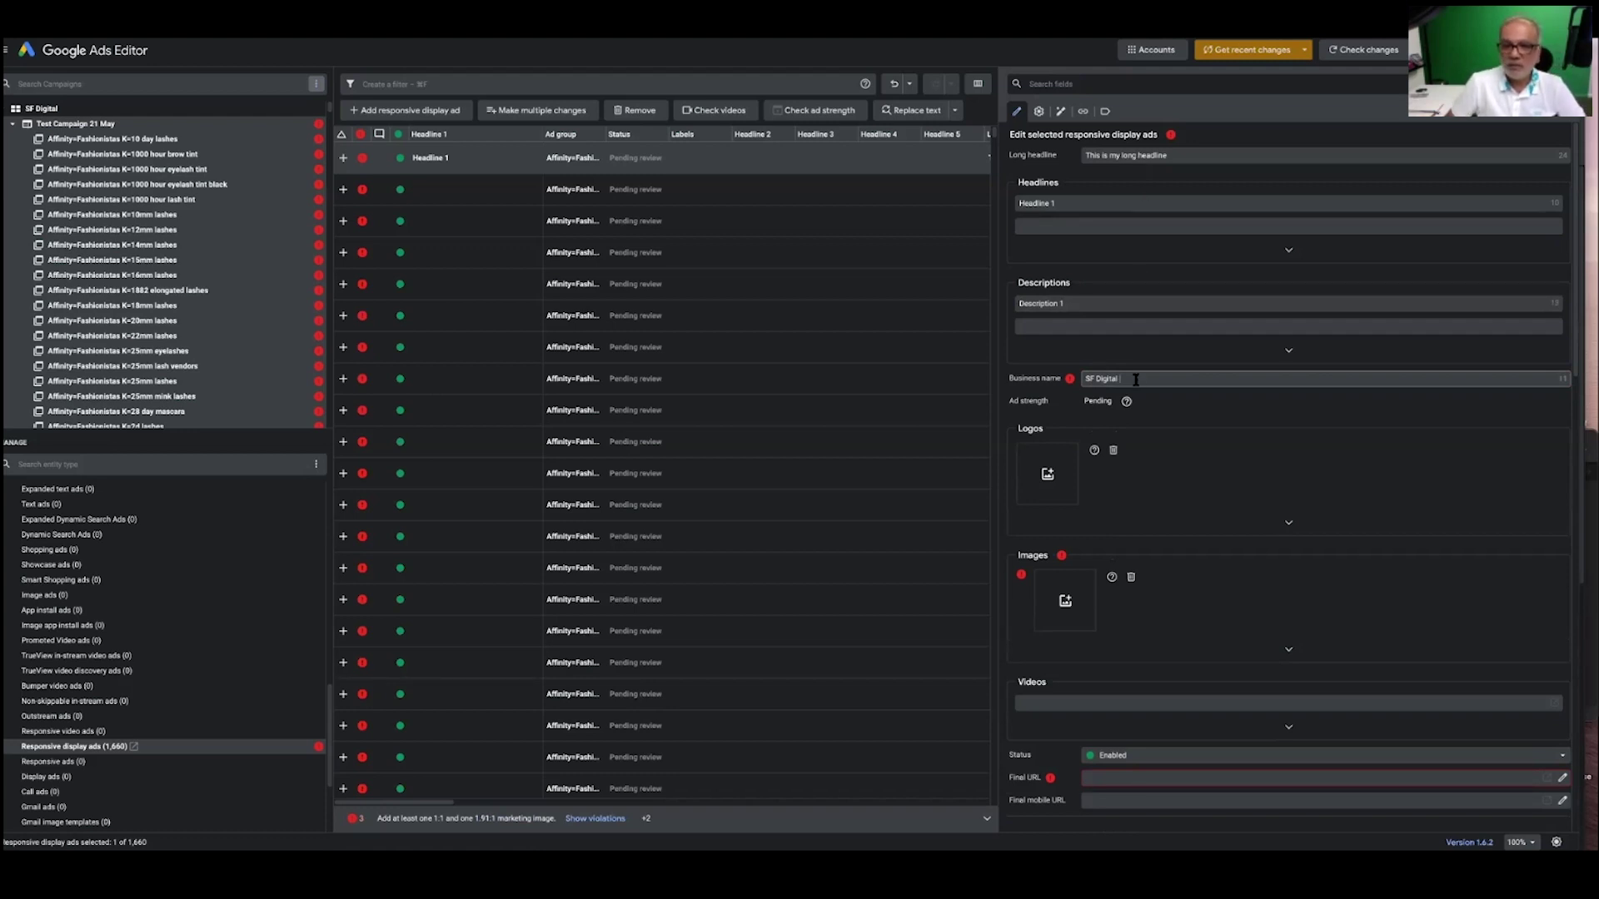
# - Add OZ2_1294 Square.jpg, Customers-300x250.jpg and the 240 x 400 image to the selected ad's images
pyautogui.scroll(-1, 1145, 576)
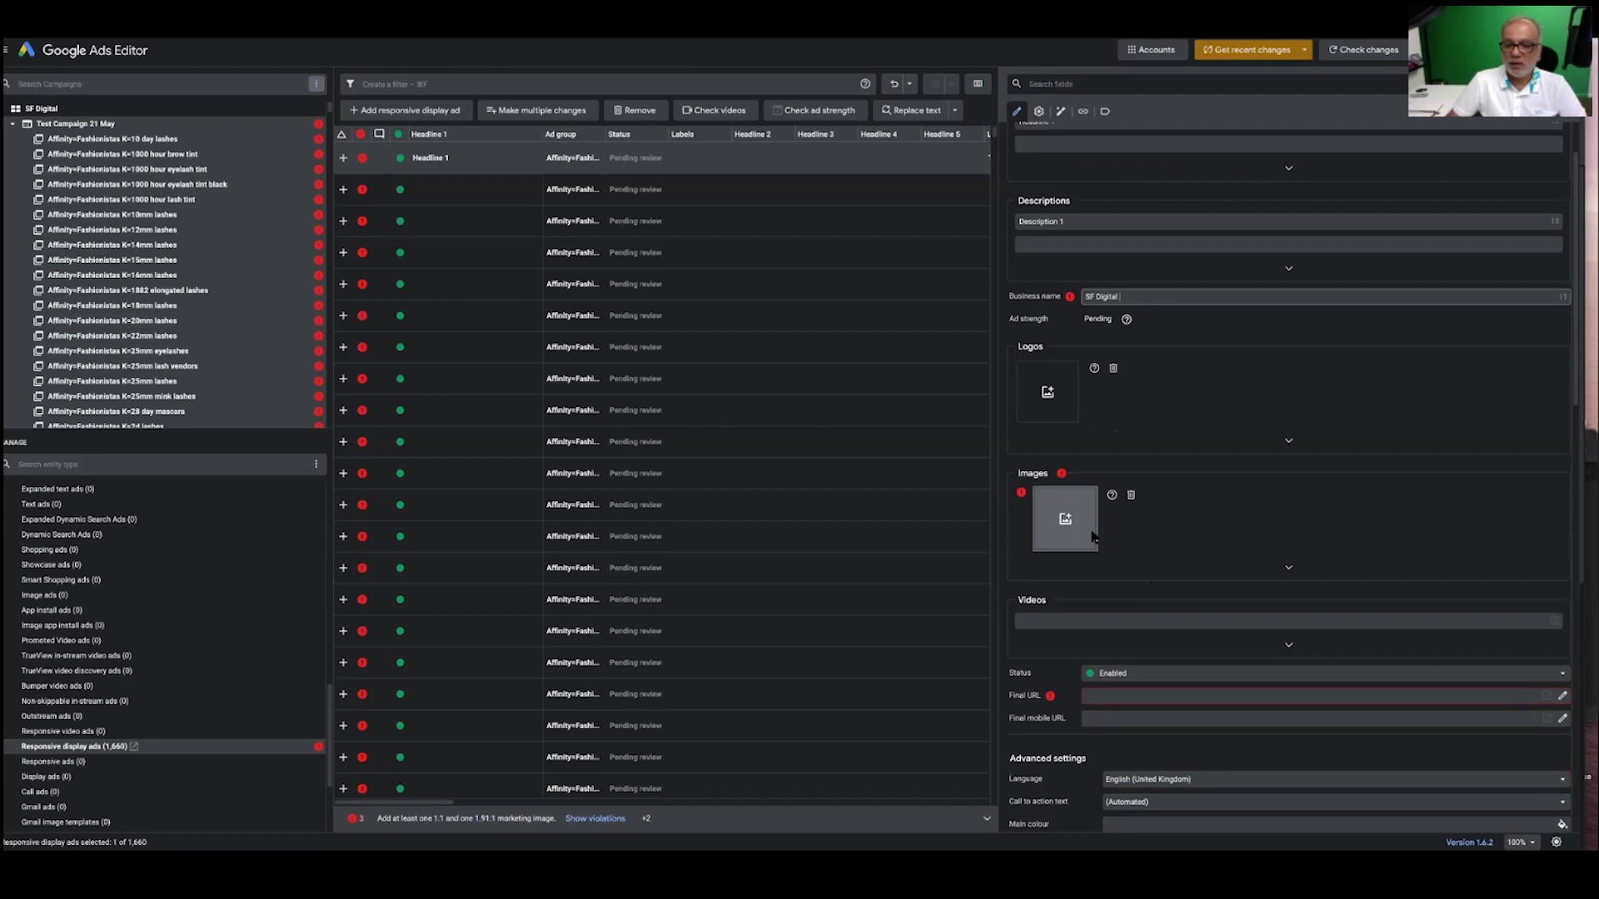
pyautogui.click(1092, 535)
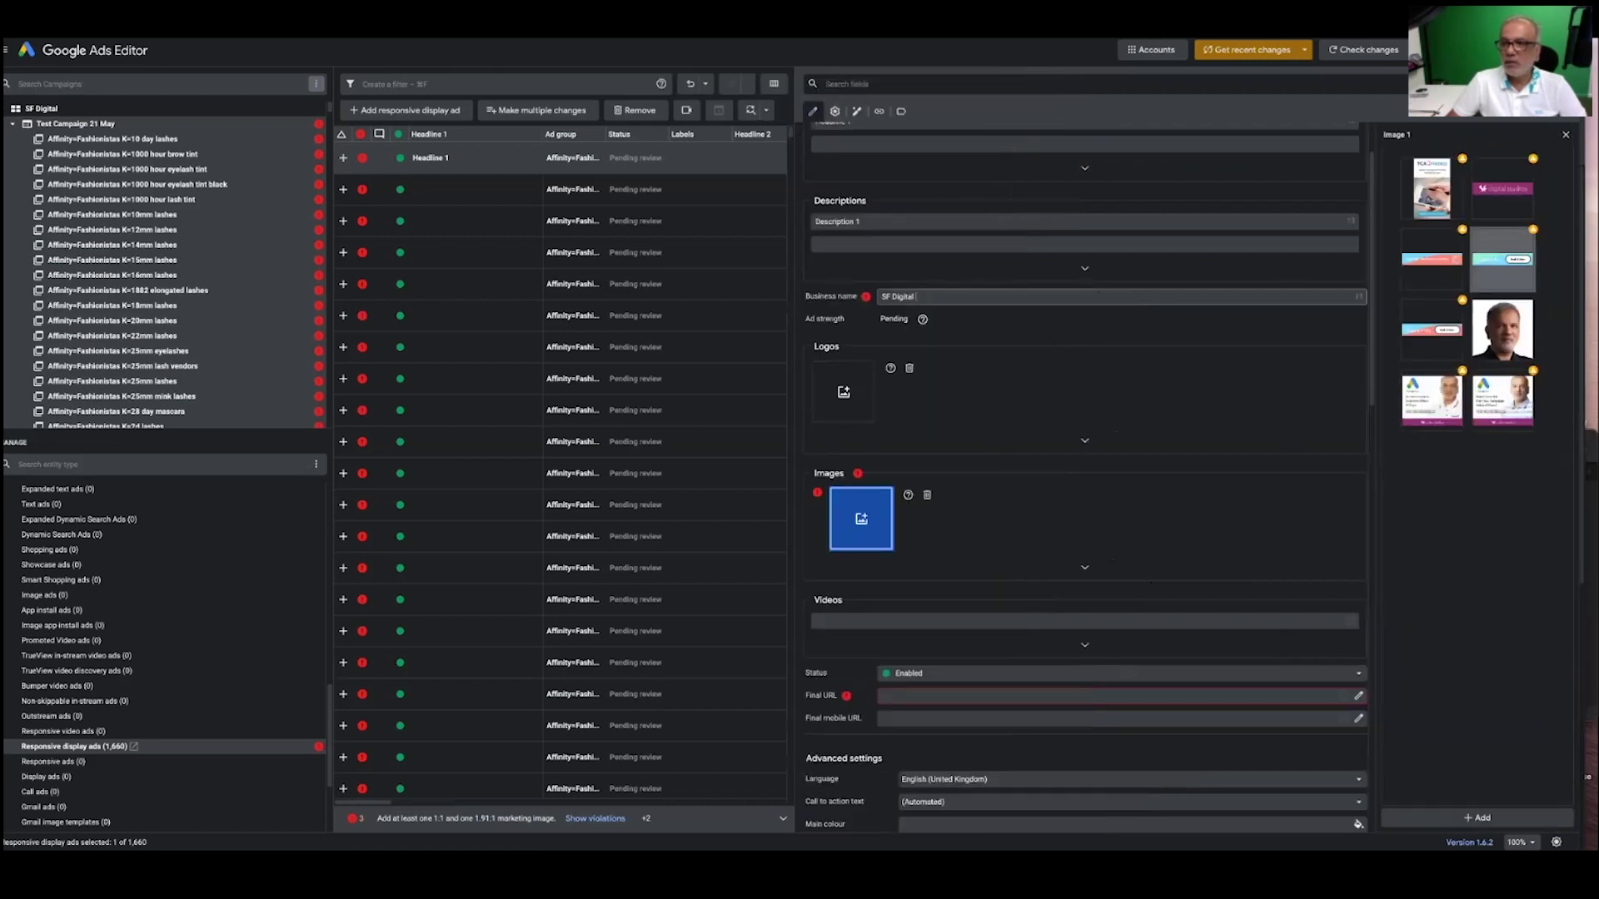
pyautogui.click(1502, 188)
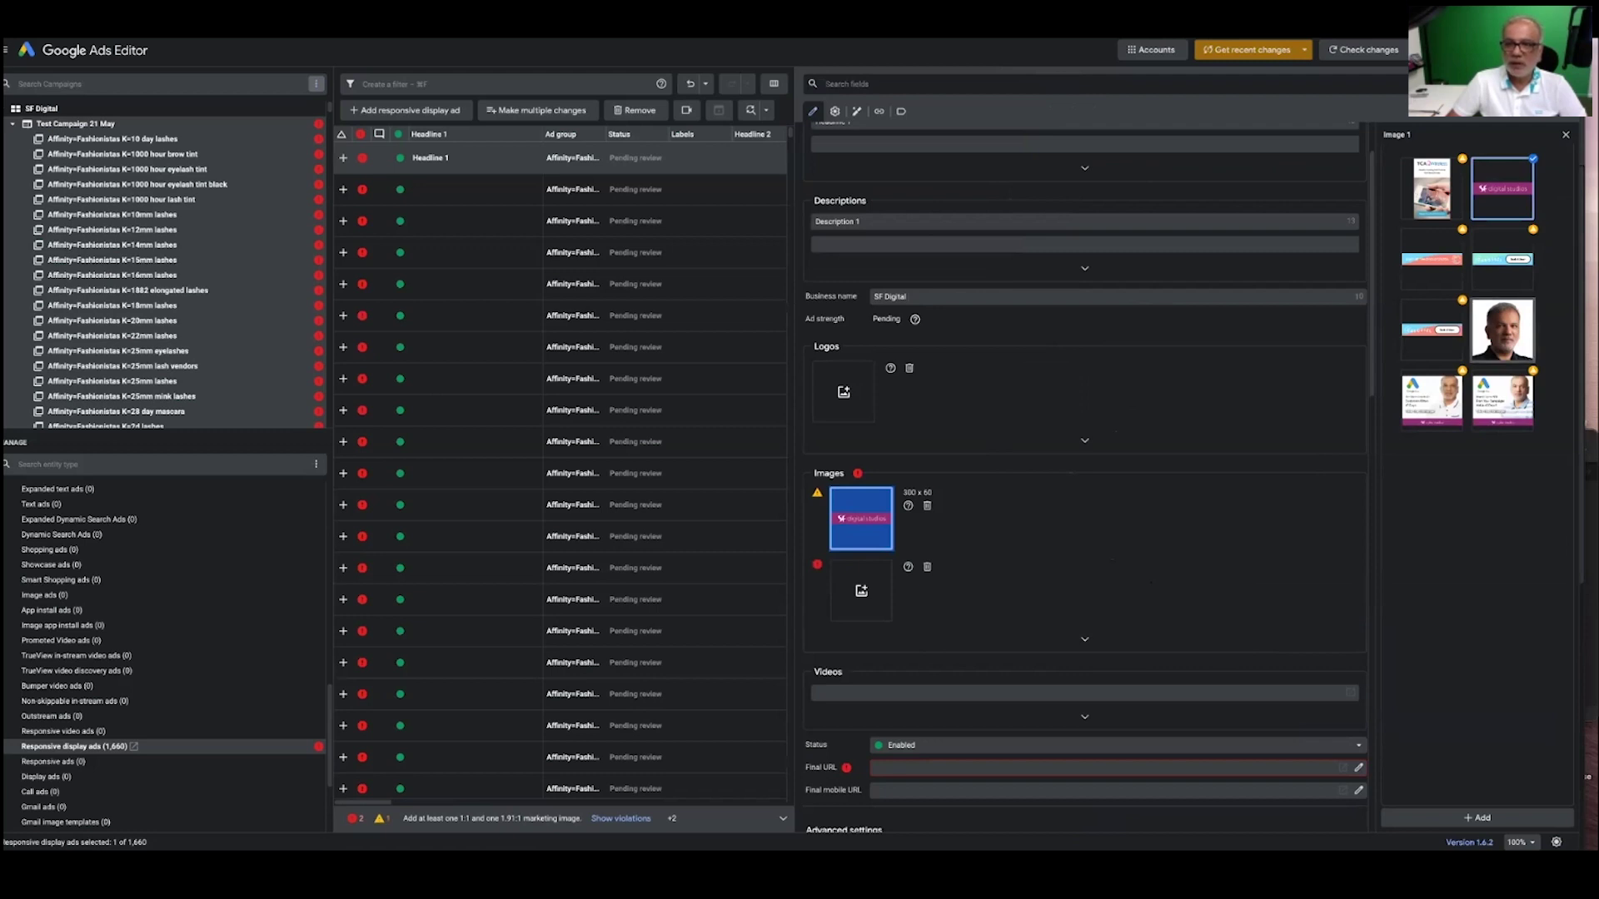
pyautogui.click(1502, 328)
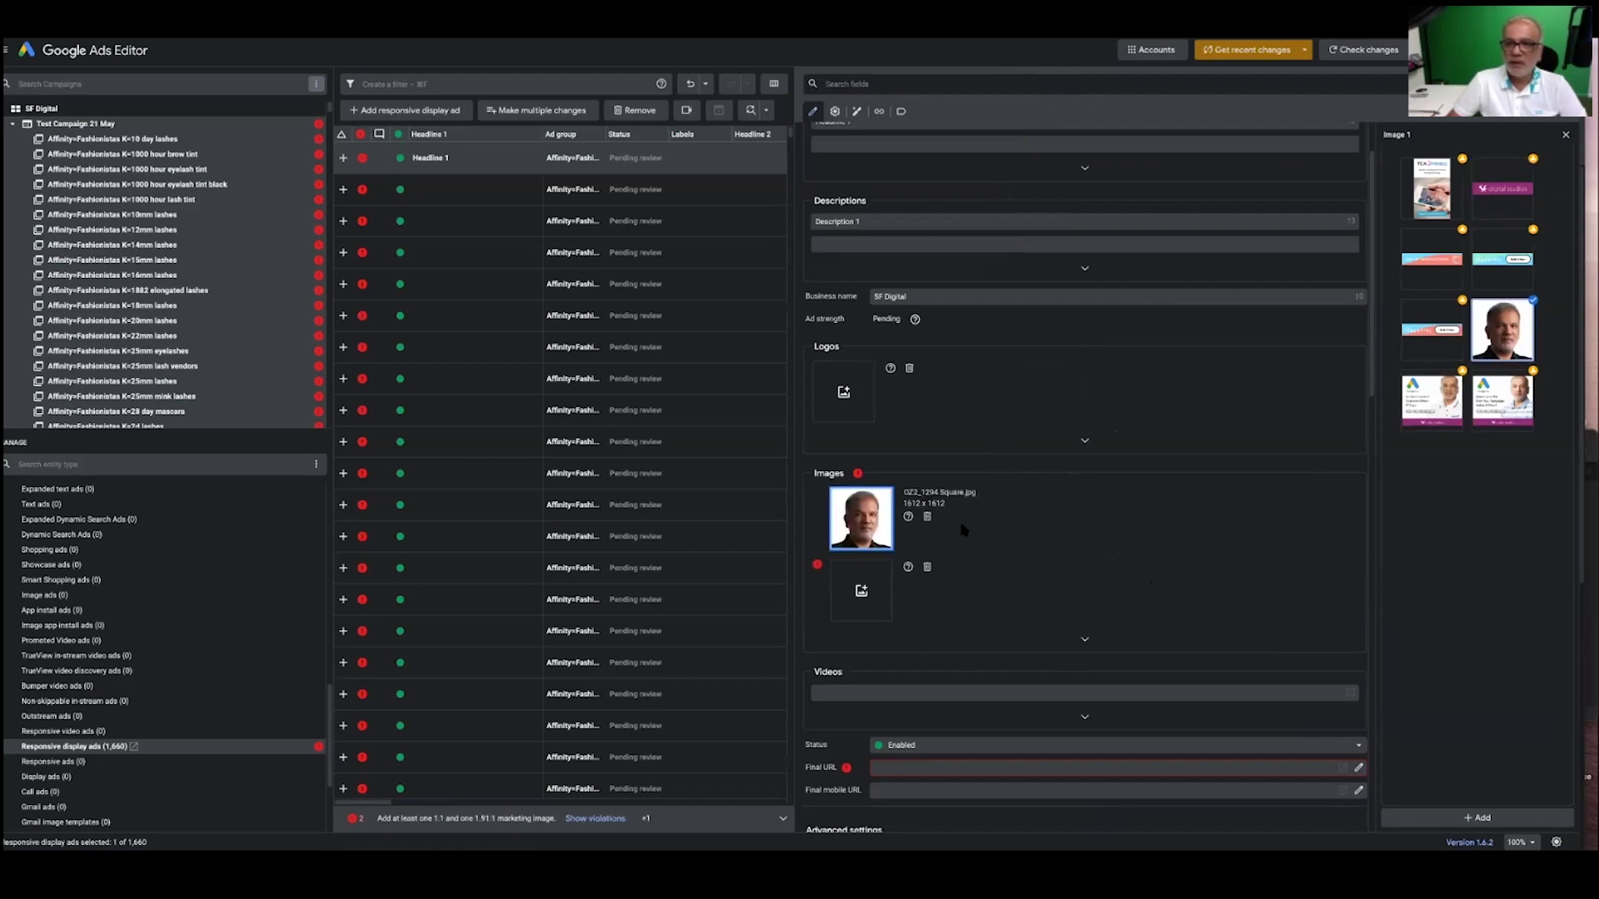
pyautogui.click(850, 595)
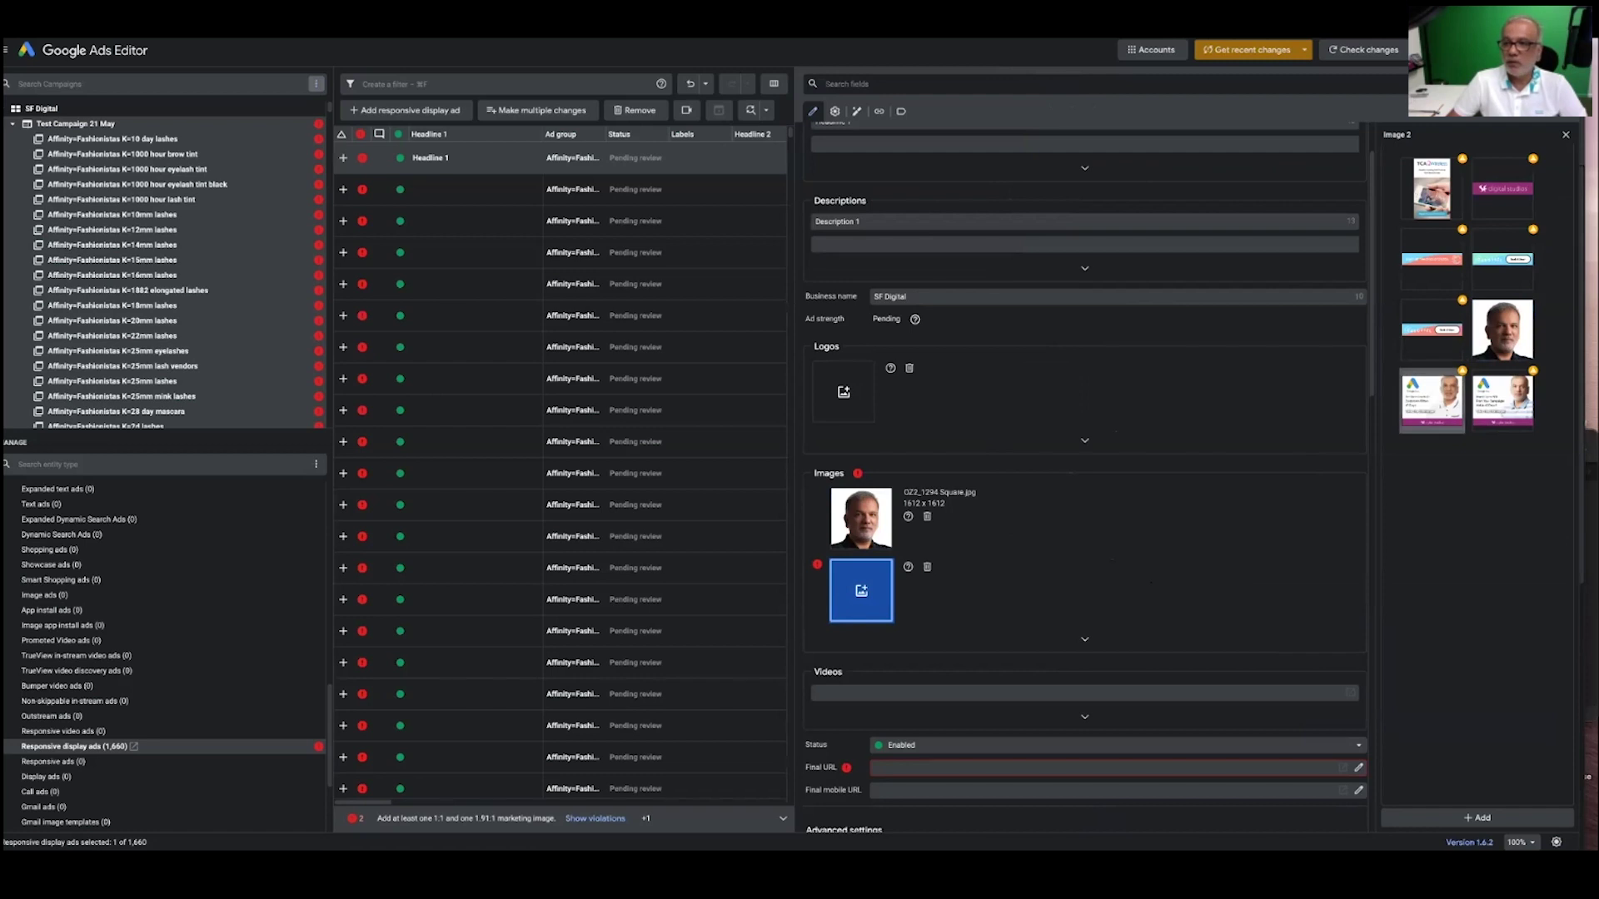
pyautogui.click(1431, 400)
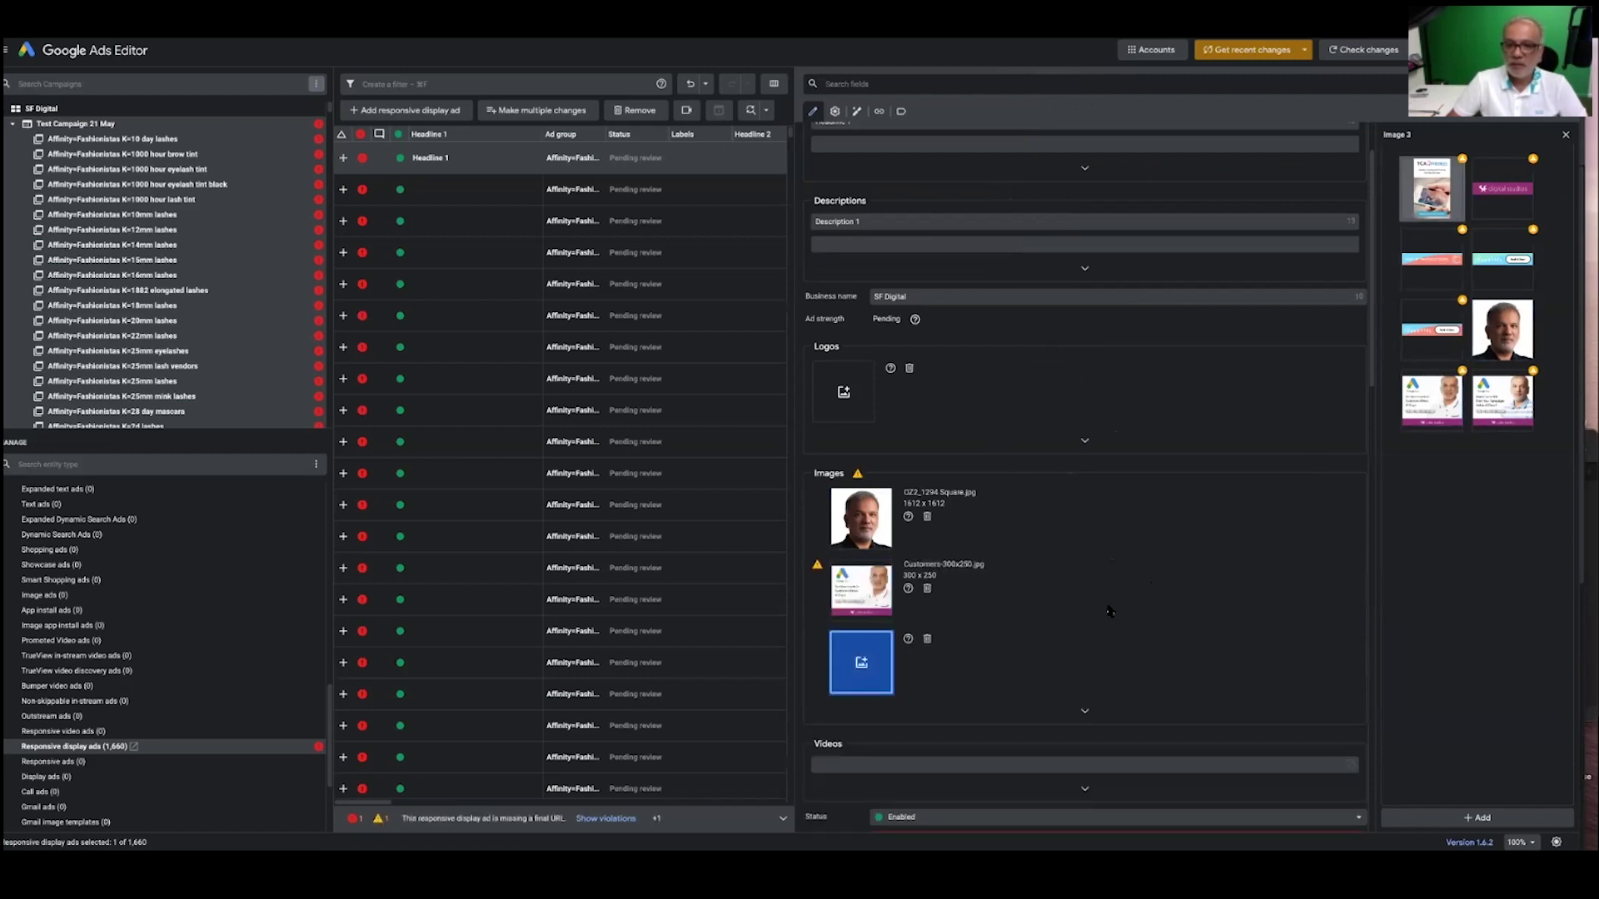
# - Set the selected ad's final URL to sfdigital.co.uk
pyautogui.scroll(-5, 1083, 624)
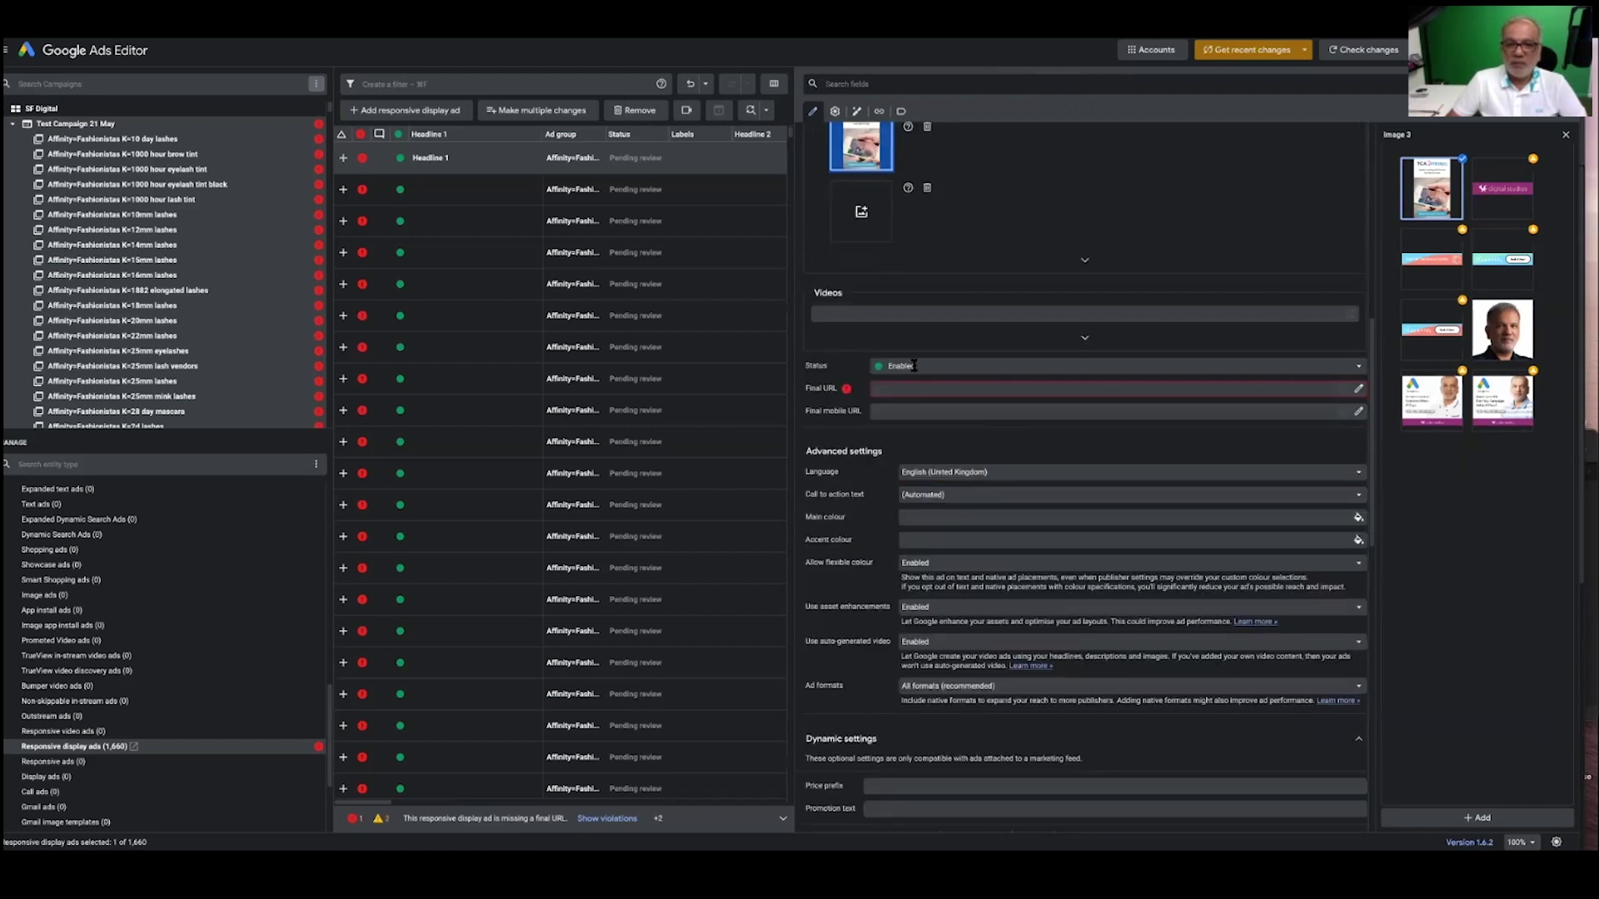
pyautogui.click(923, 389)
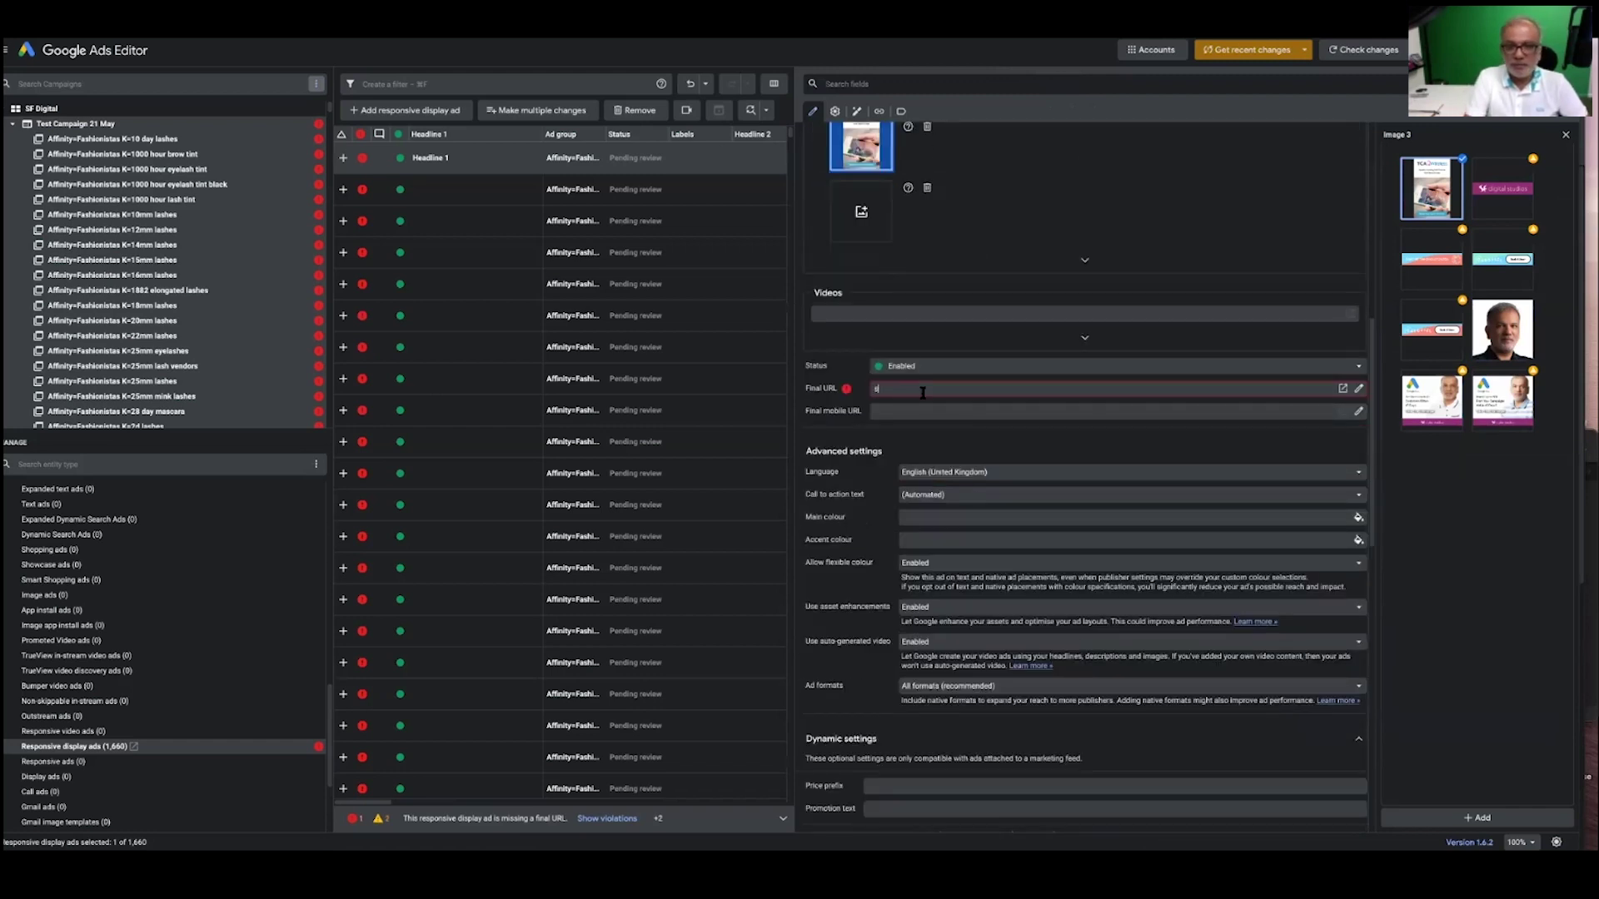
pyautogui.write('sfdigital.co.uk')
pyautogui.press('Return')
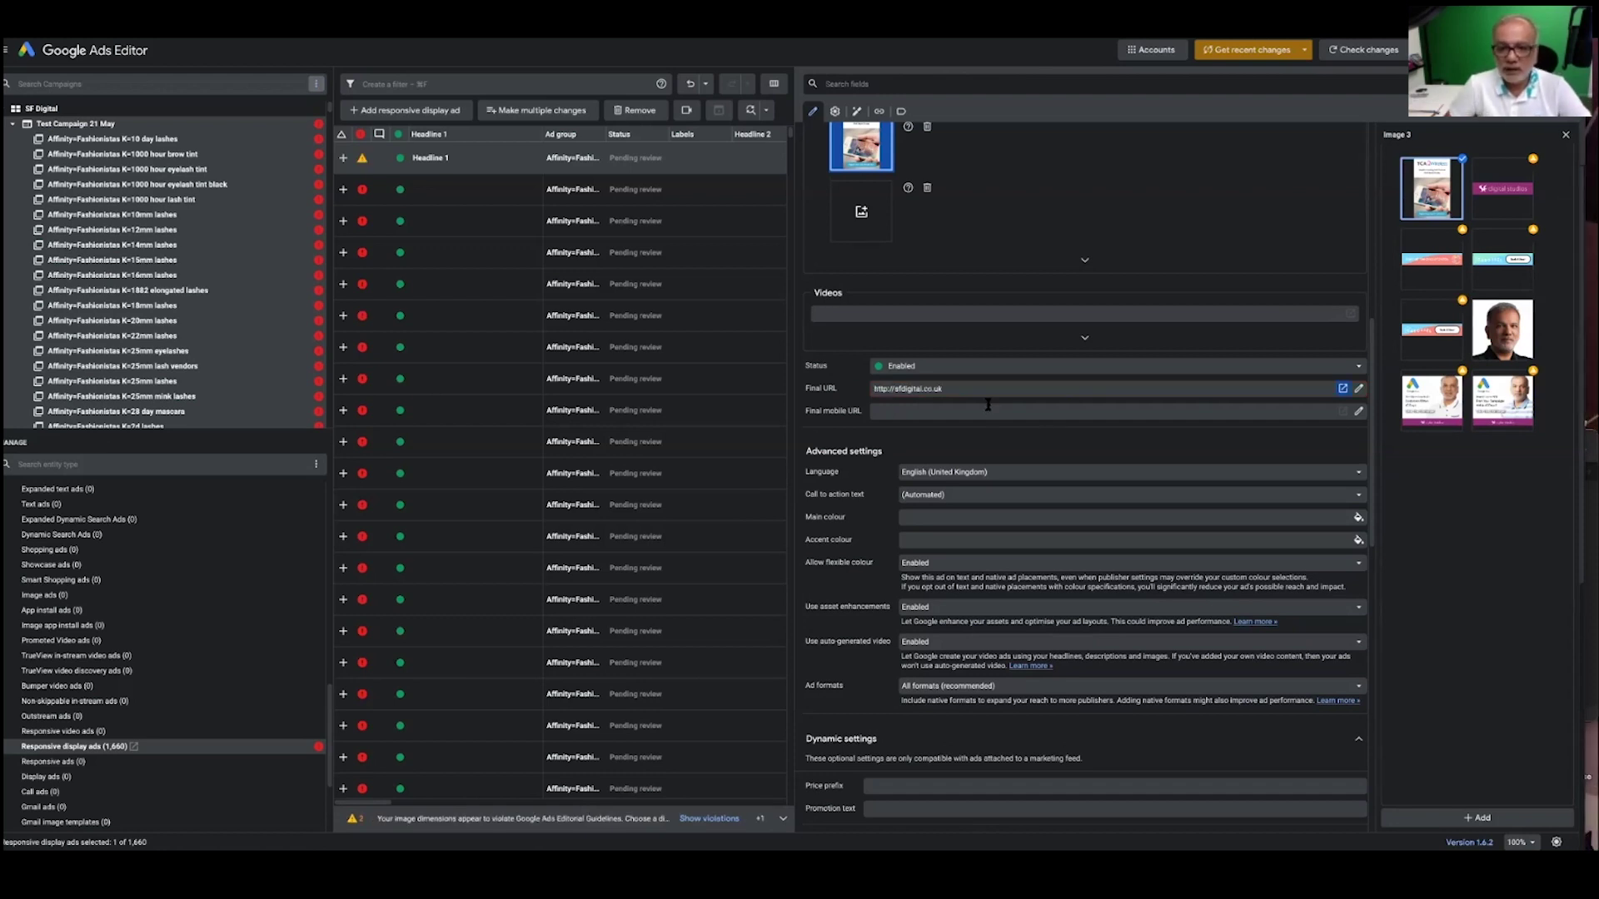
# - Set the ad's call to action text to "Learn more" and its ad formats to "All formats (recommended)"
pyautogui.click(985, 498)
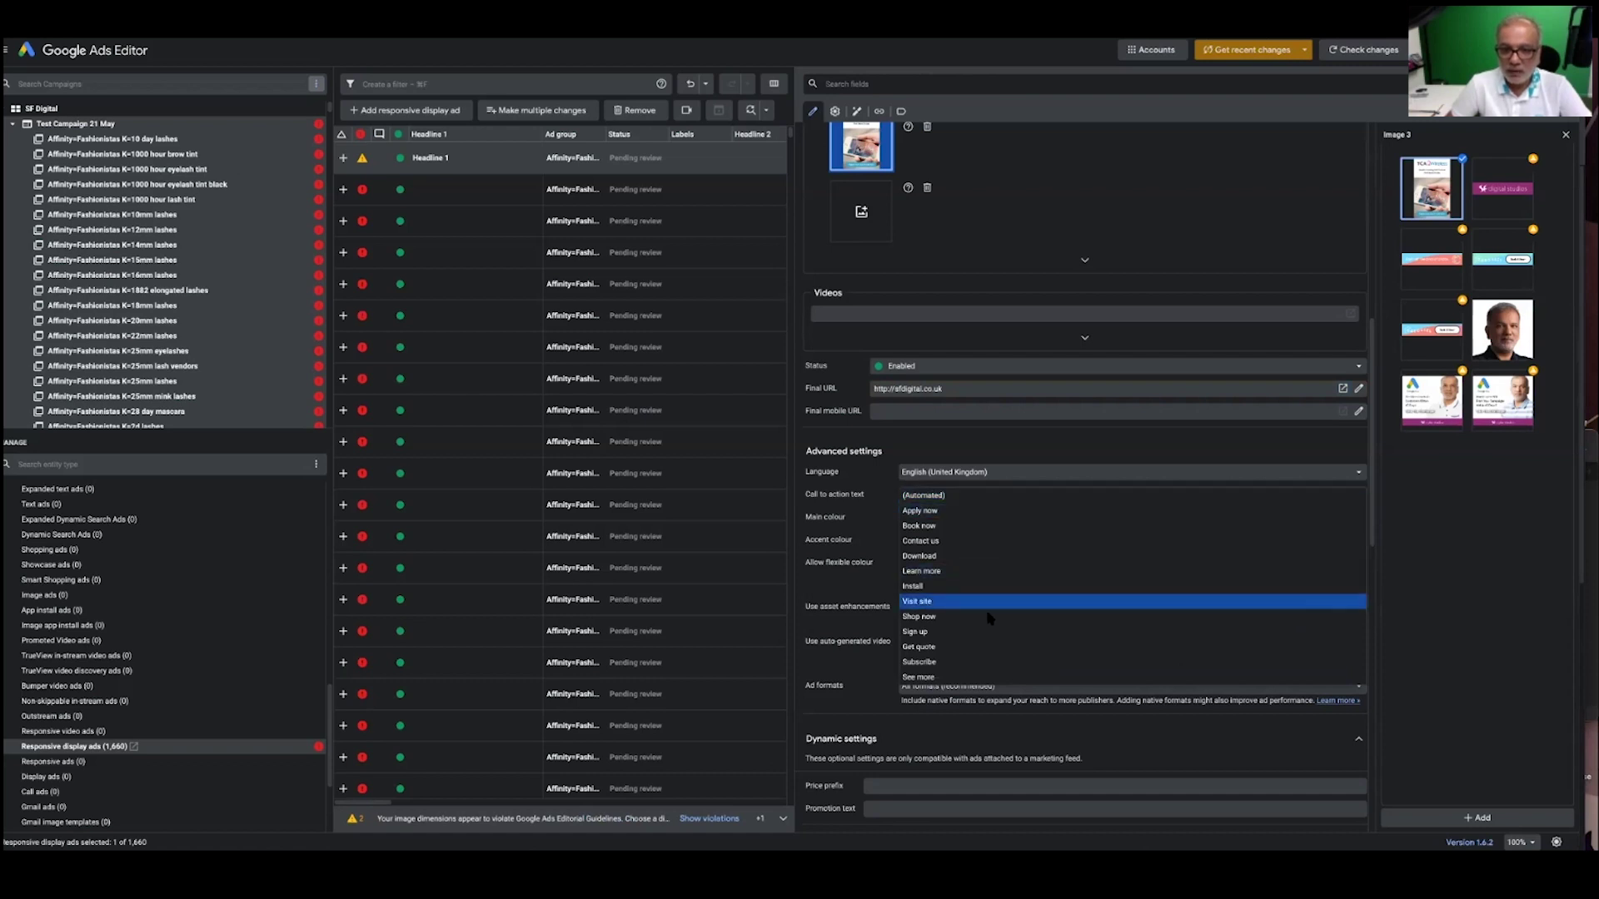
pyautogui.click(980, 572)
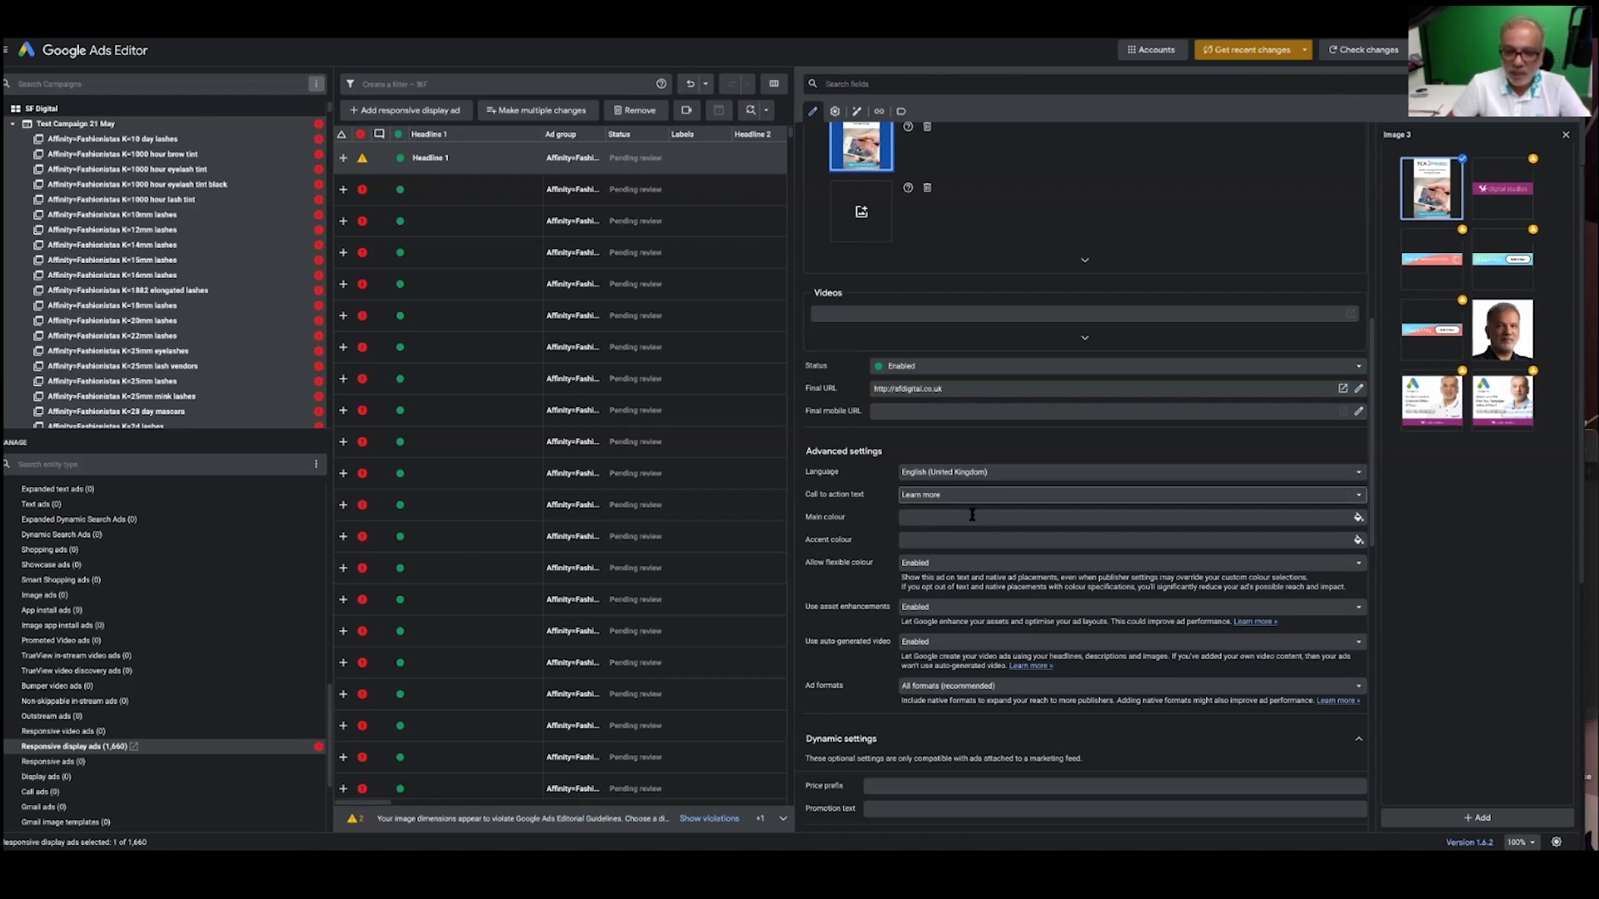
pyautogui.scroll(-3, 972, 514)
pyautogui.scroll(-2, 972, 514)
pyautogui.click(950, 532)
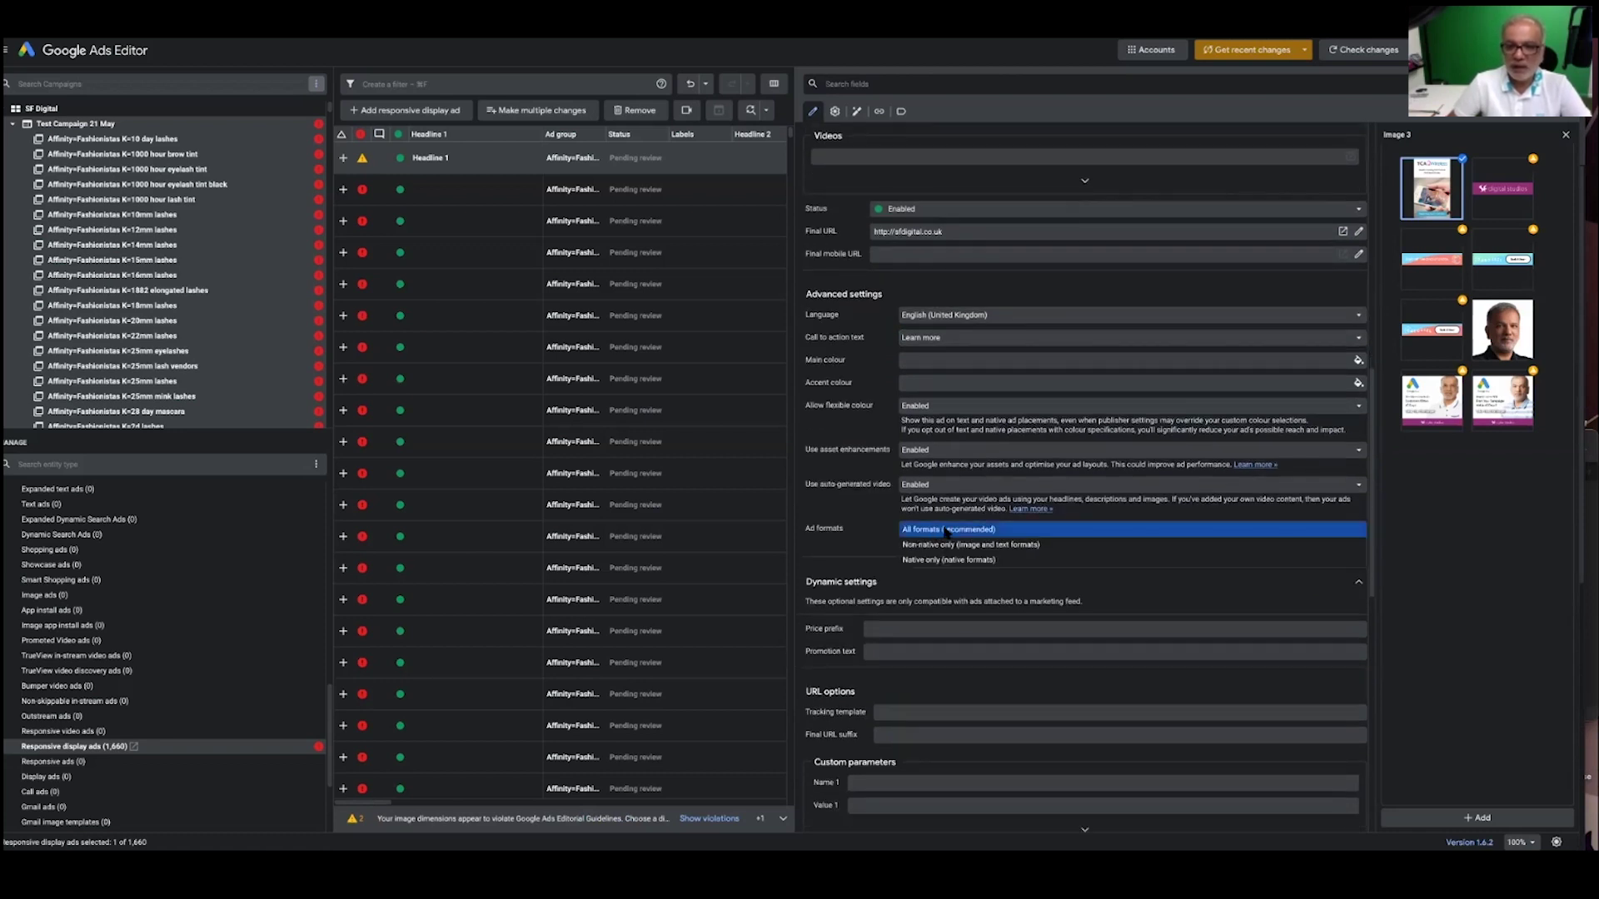
pyautogui.click(944, 530)
# - Add "Headline 2" and "Headline 3" as further headlines of the selected ad
pyautogui.scroll(15, 944, 530)
pyautogui.scroll(1, 941, 516)
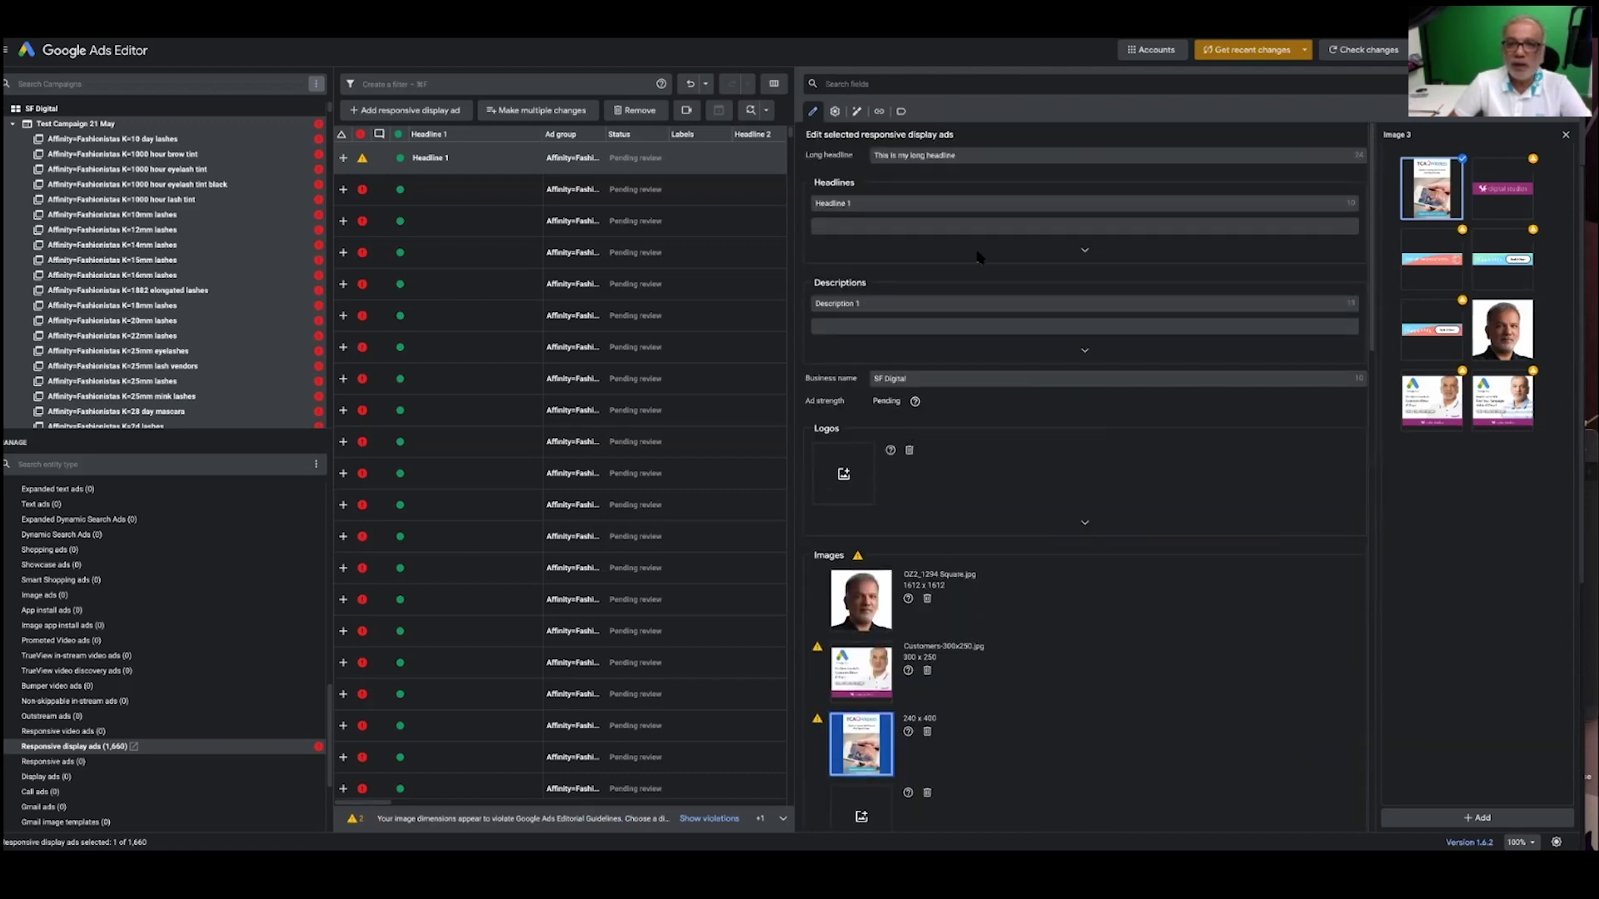
pyautogui.click(959, 229)
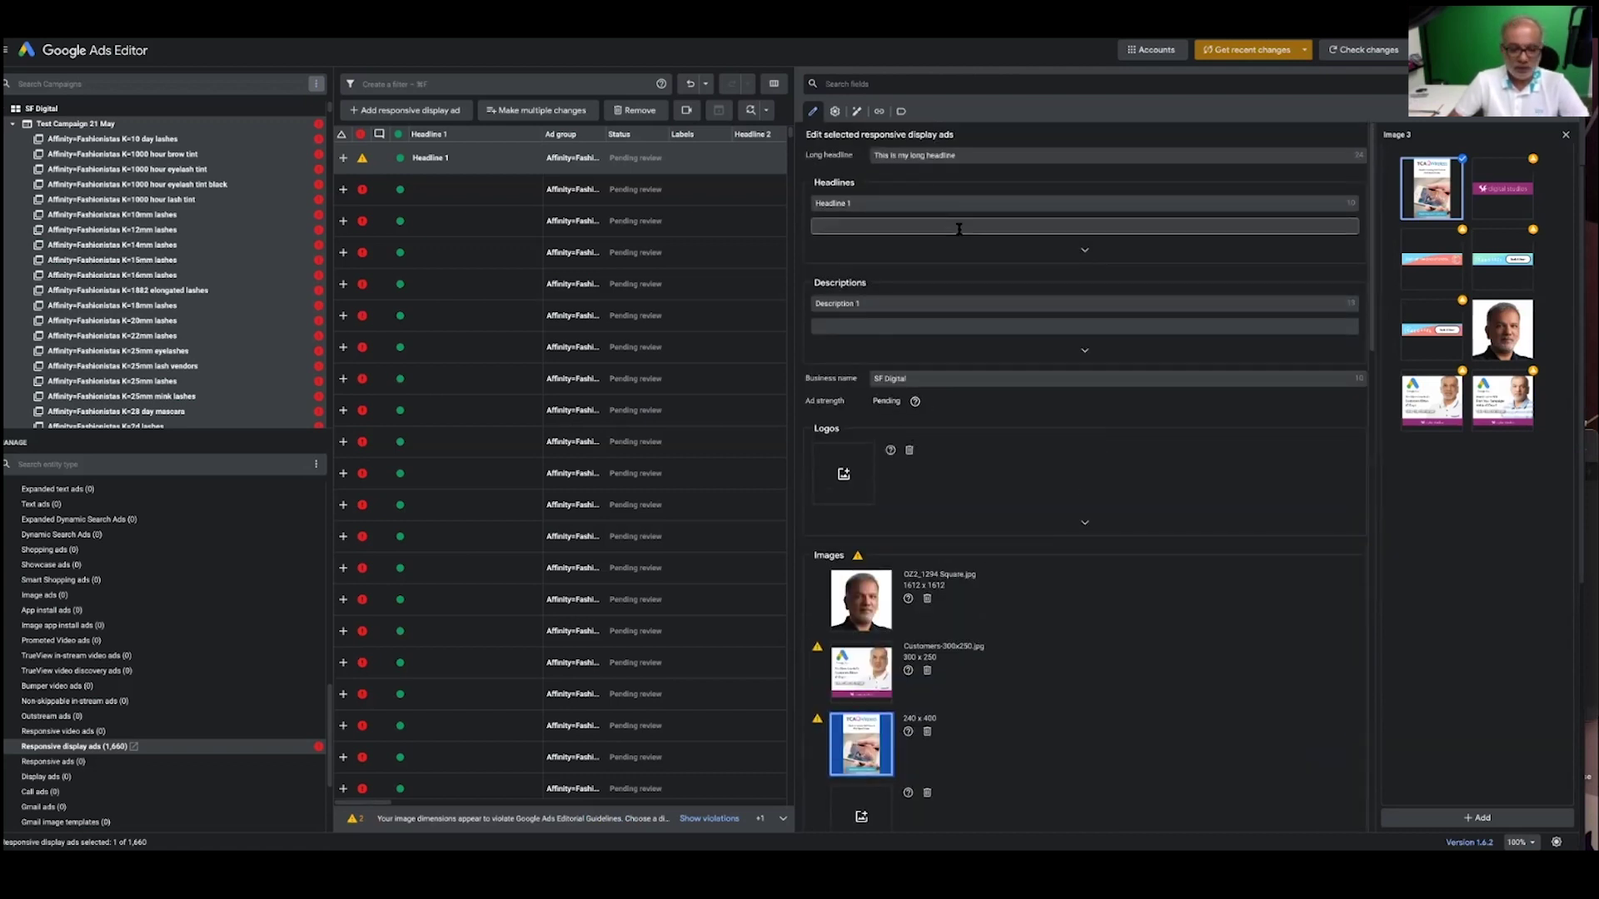
pyautogui.write('Ha')
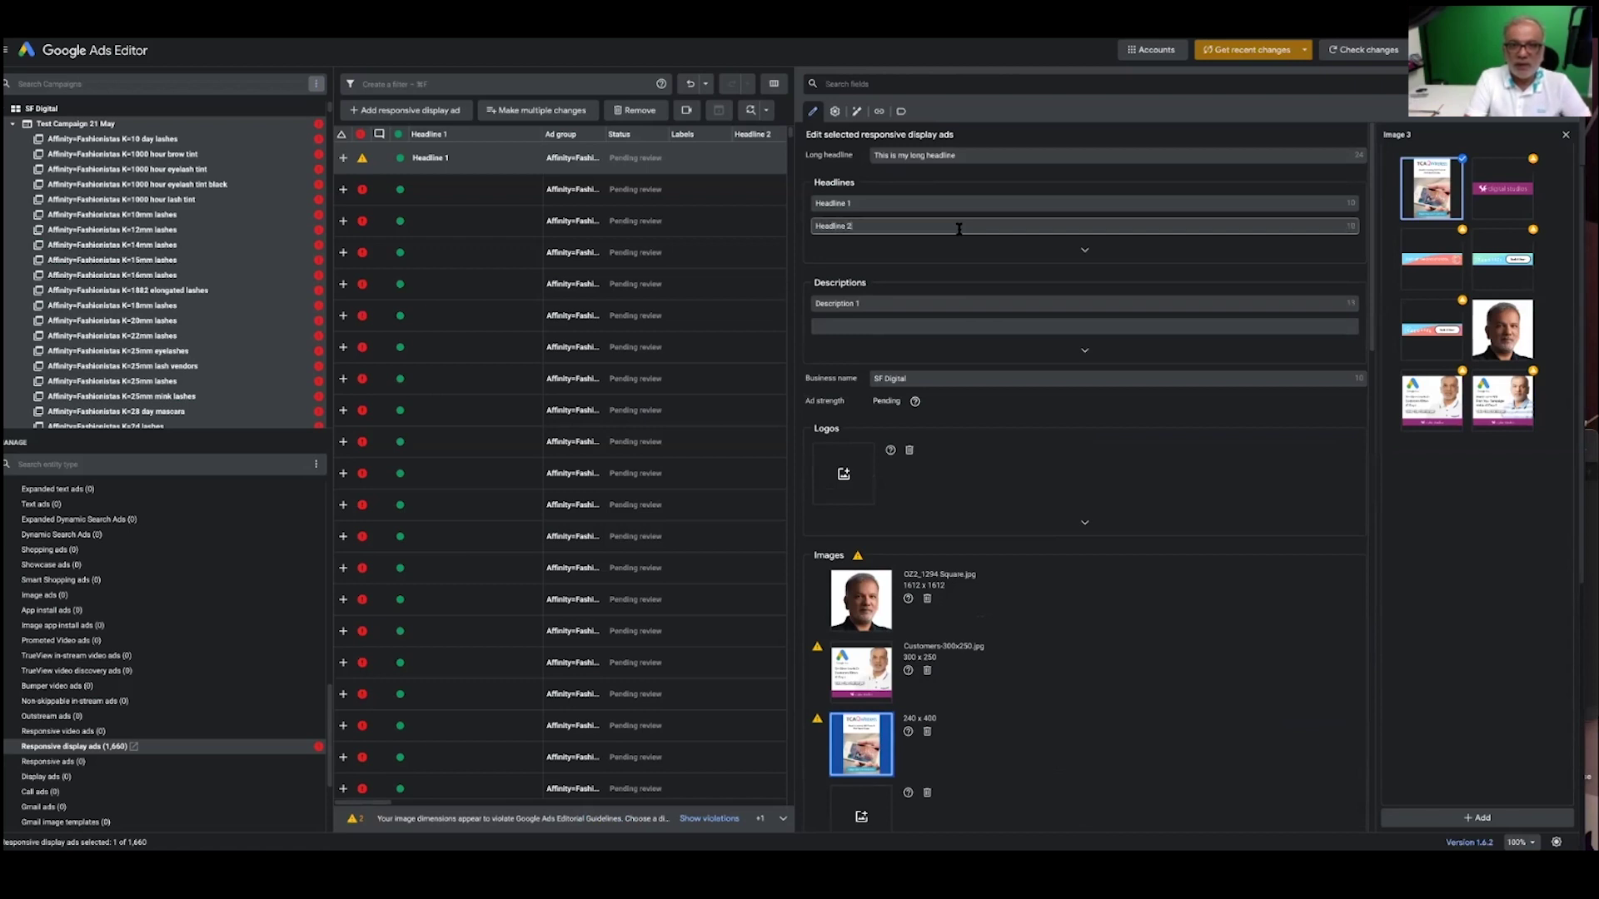
pyautogui.press('Tab')
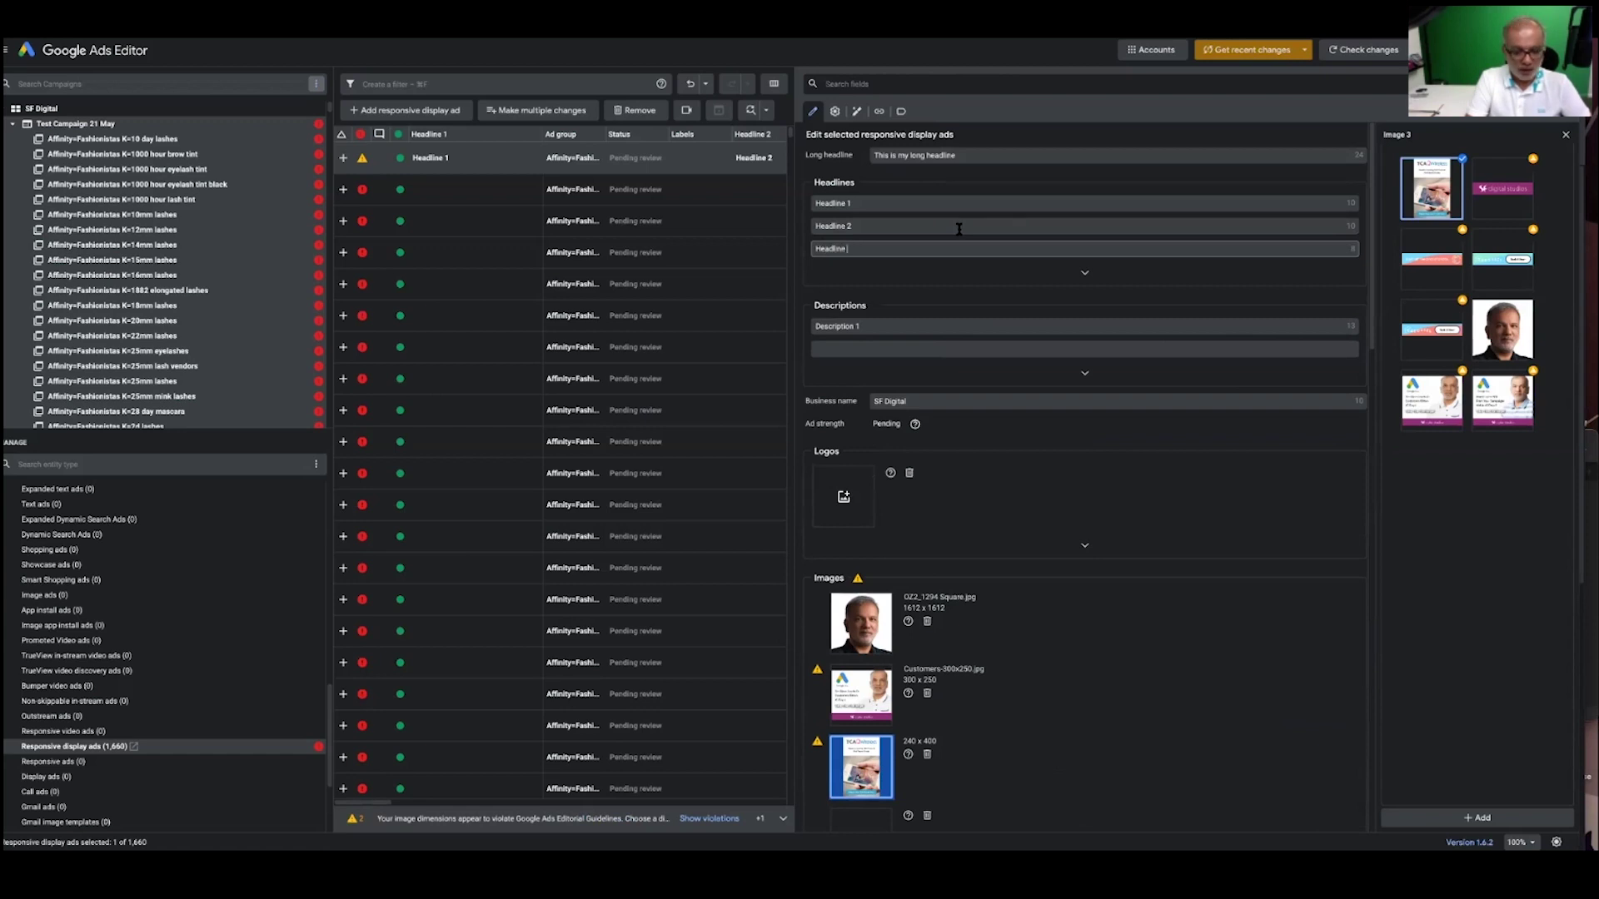
pyautogui.write('3')
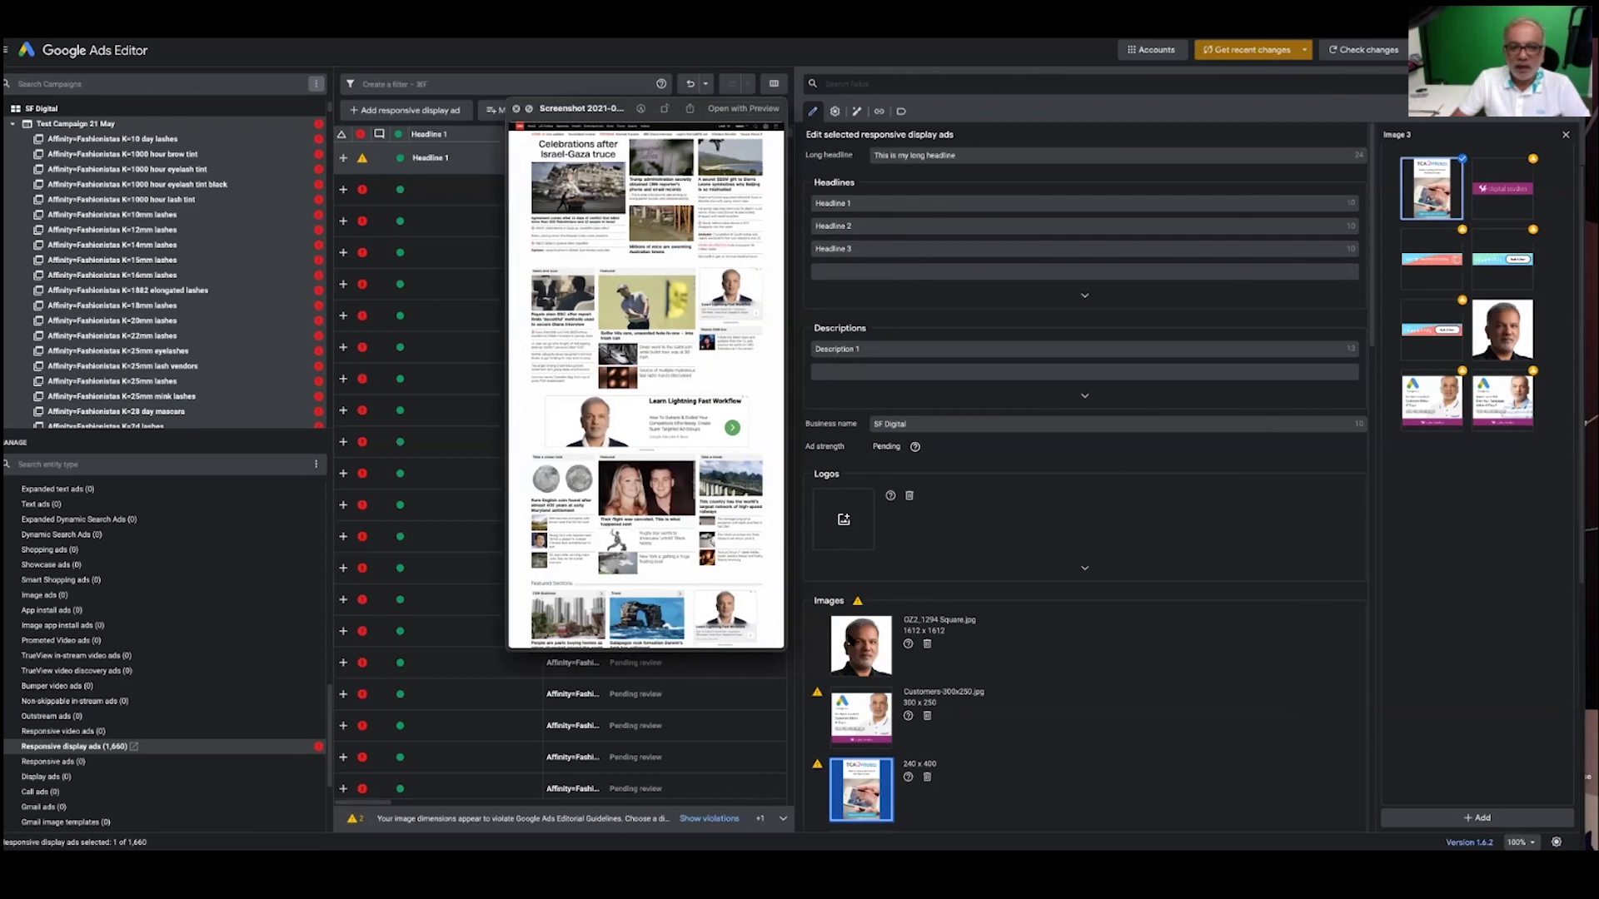
# - Enlarge the screenshot preview to examine the ad placements on the news page, and close it
pyautogui.moveTo(787, 649); pyautogui.dragTo(1263, 802)
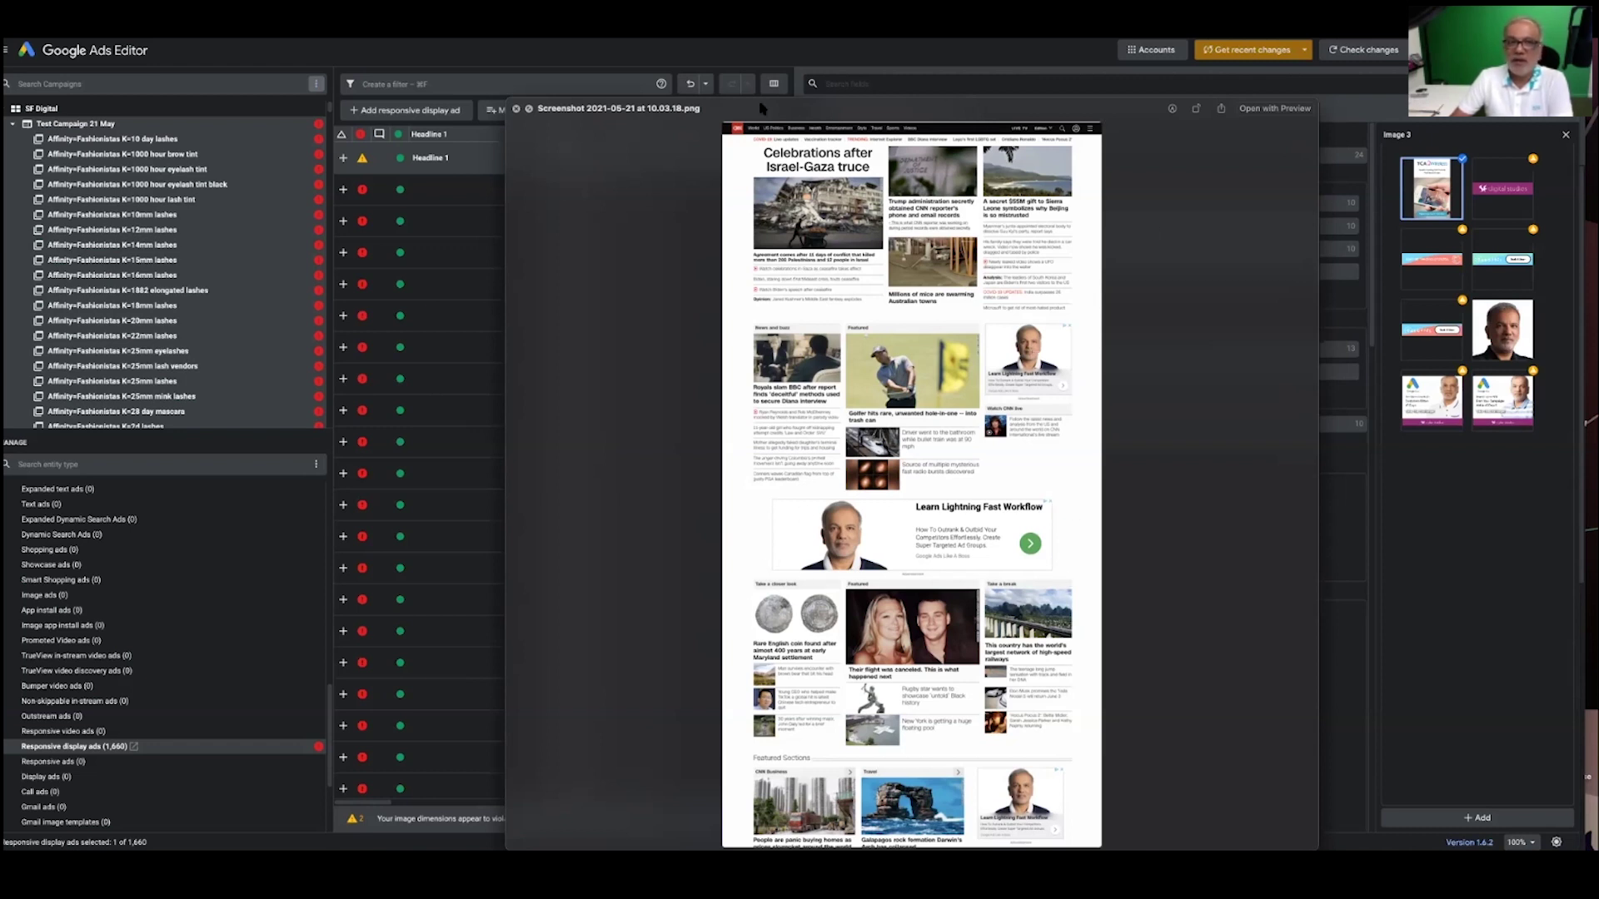
pyautogui.press('Escape')
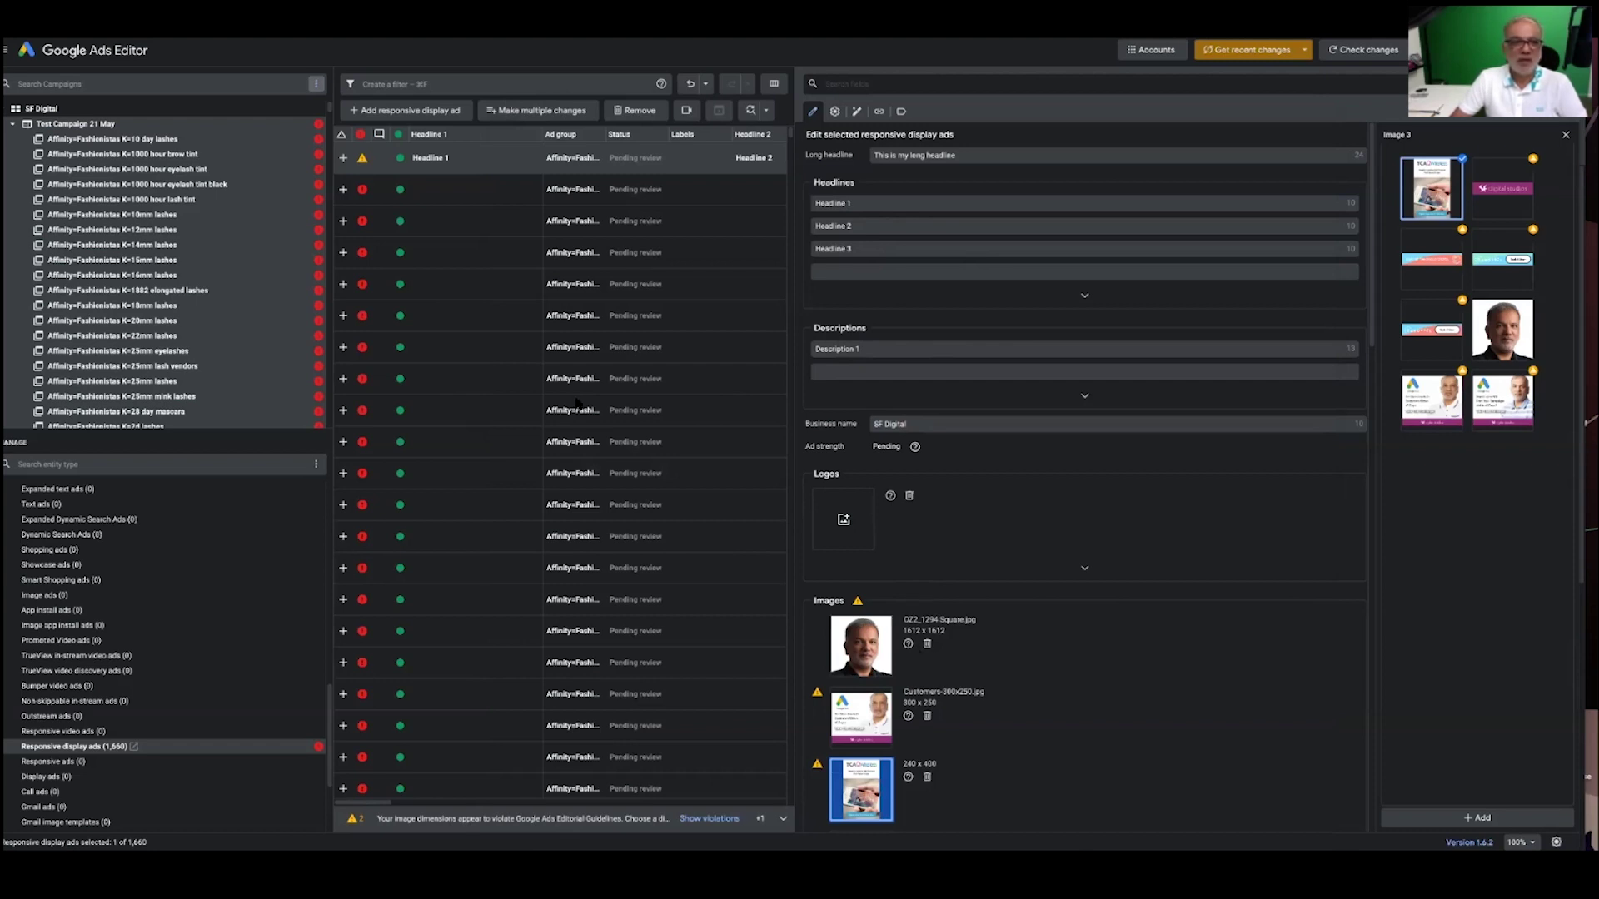
# - Inspect the responsive display ads of individual ad groups, including K=15mm lashes, K=1000 hour brow tint and K=1000 hour lash tint
pyautogui.click(205, 263)
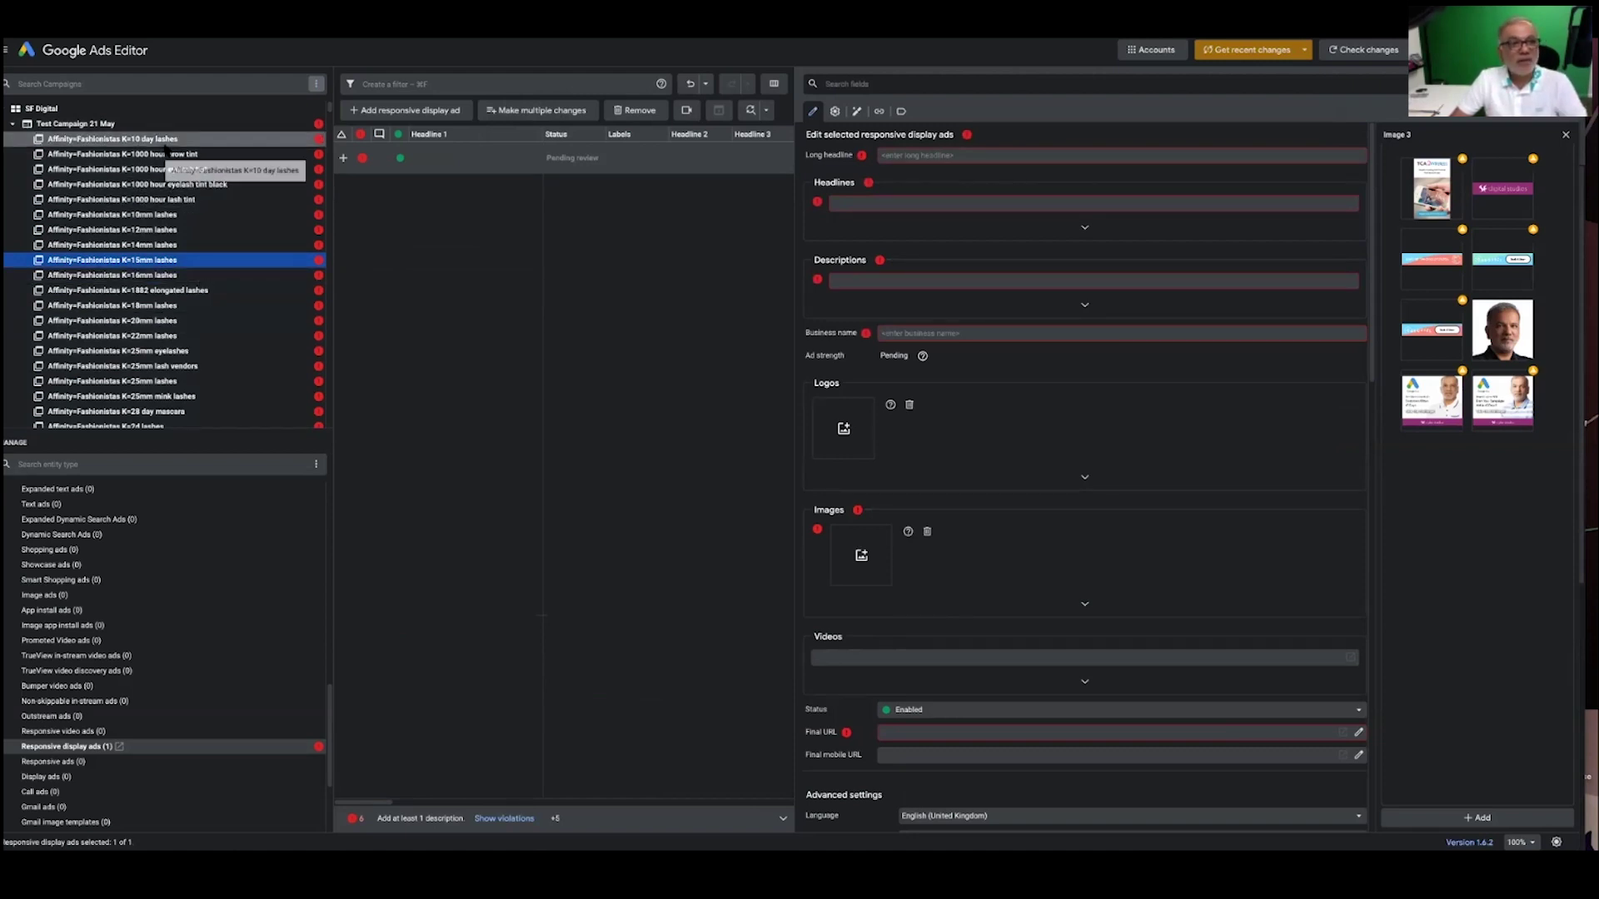
pyautogui.click(166, 141)
pyautogui.click(167, 156)
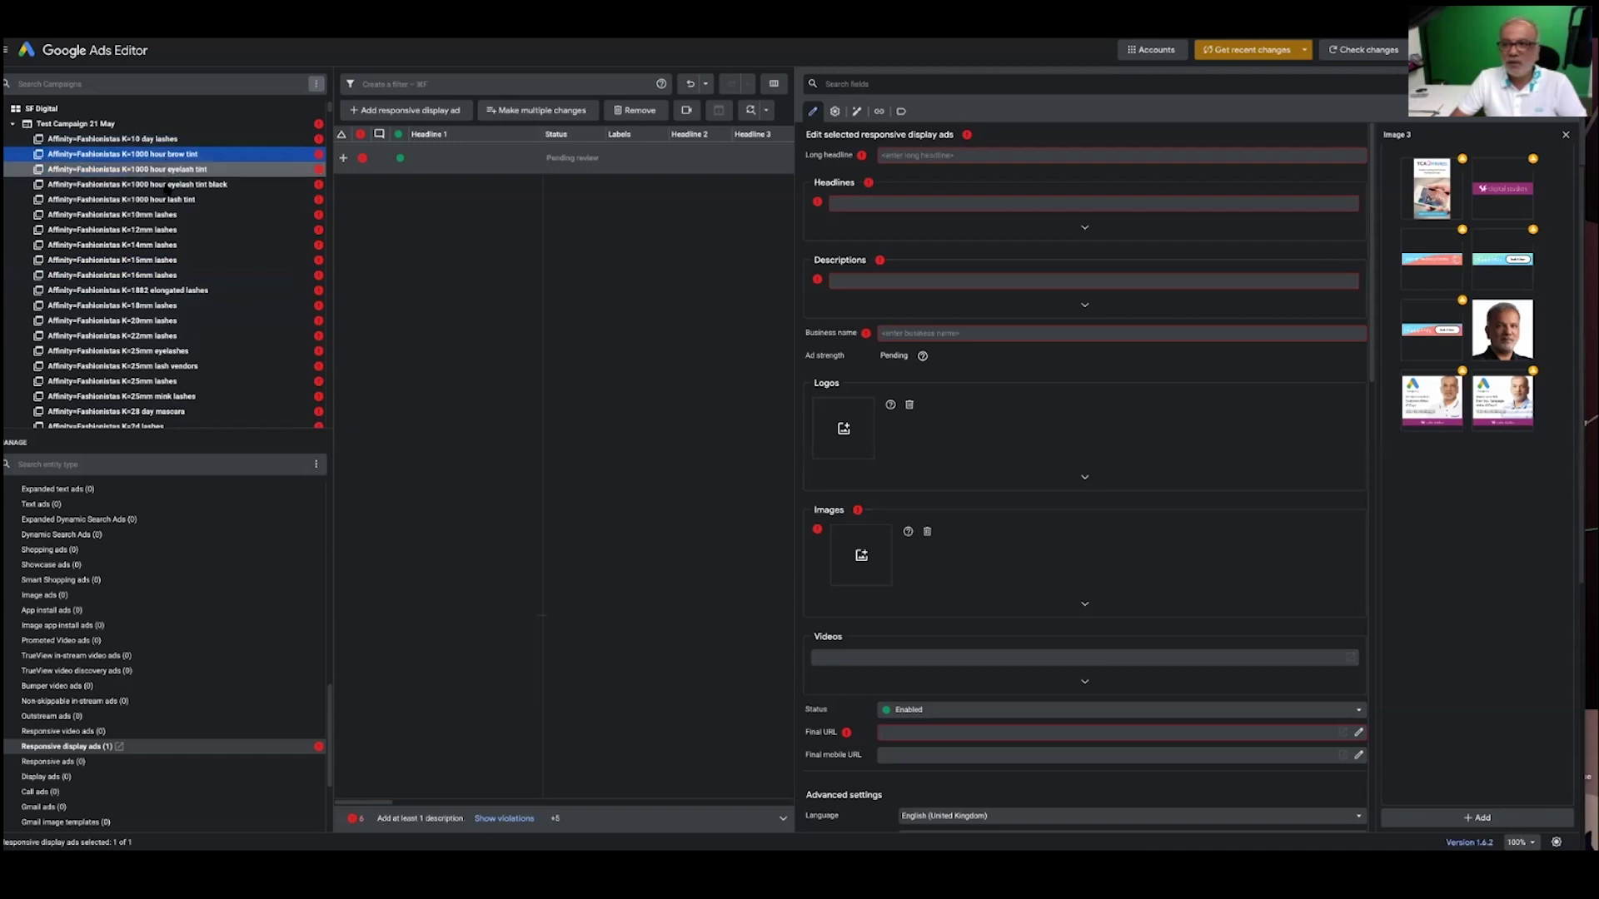
pyautogui.click(167, 186)
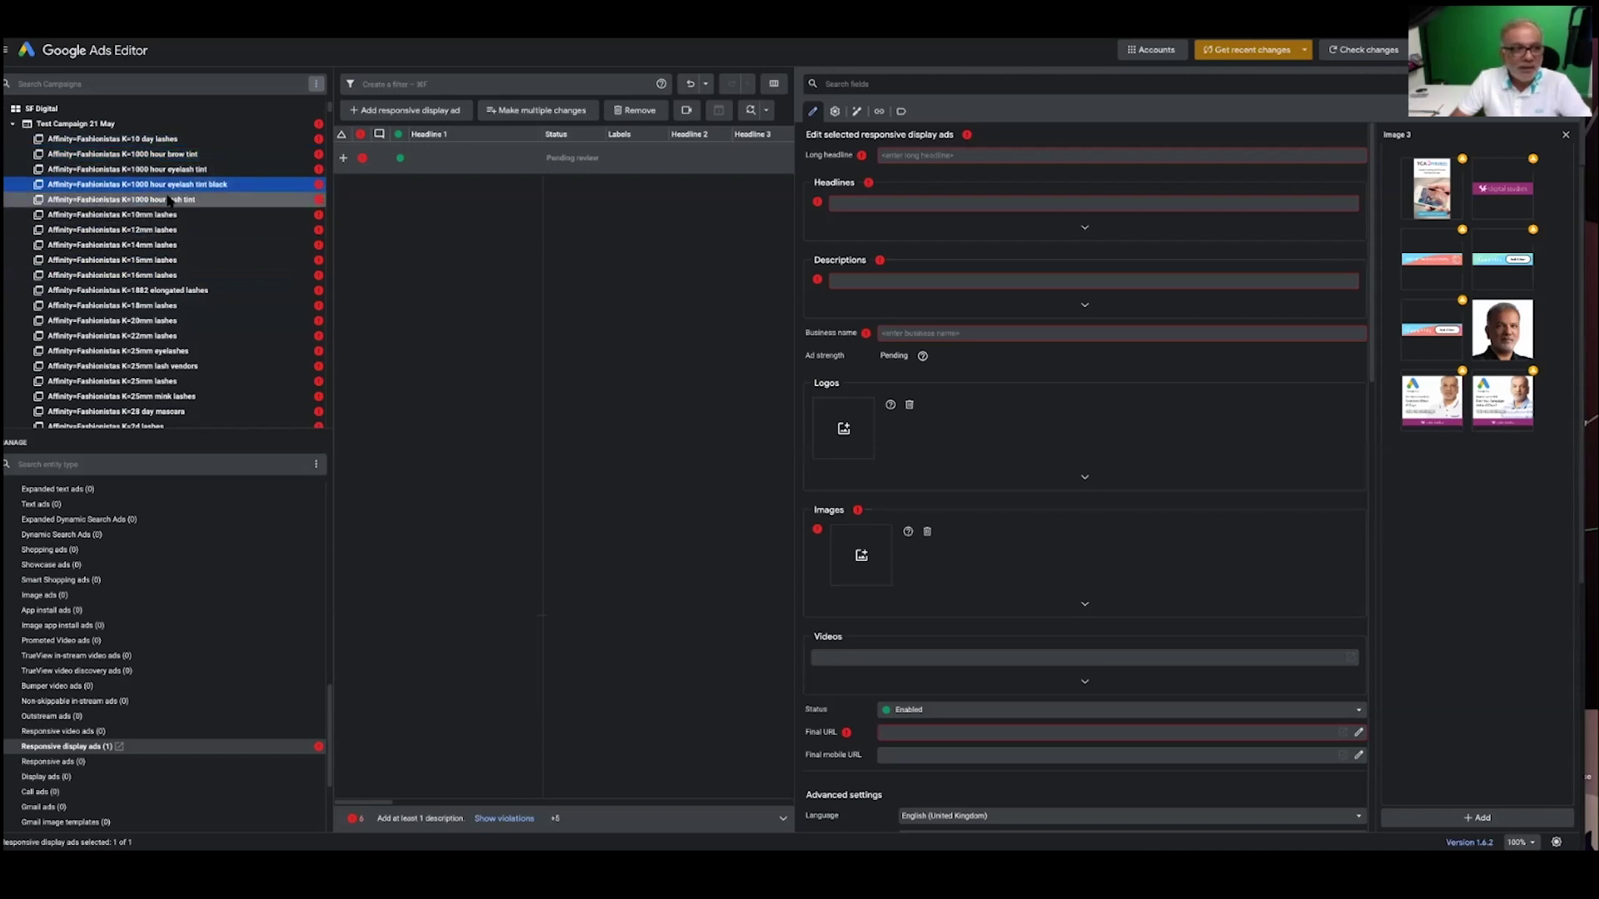
pyautogui.click(169, 201)
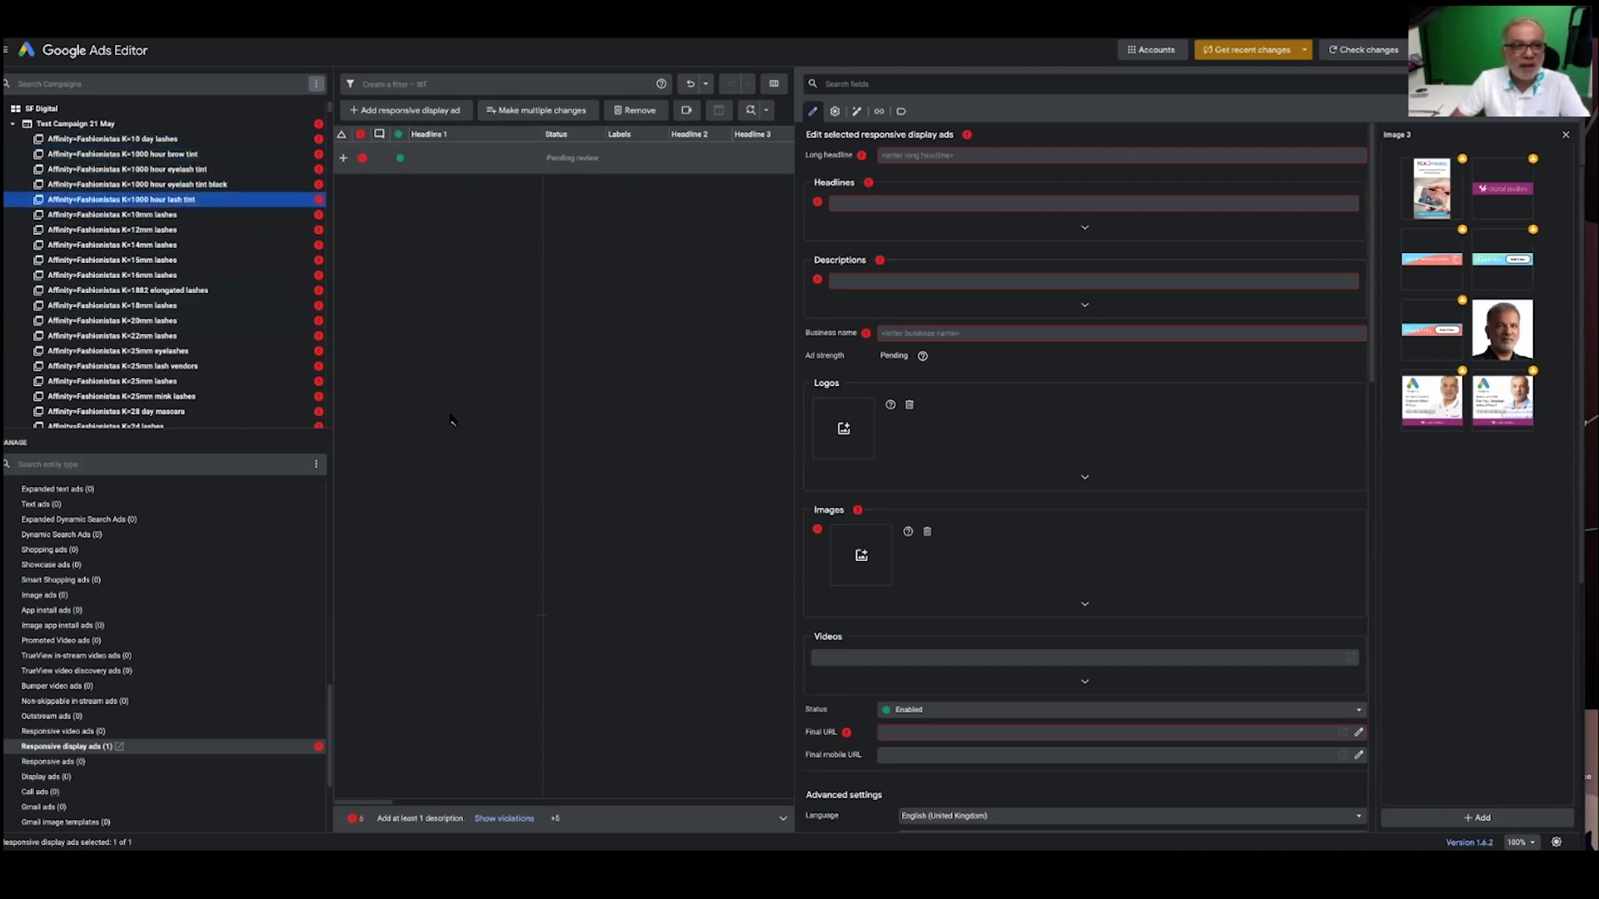
# - Fill the K=10 day lashes ad's long headline, headline ("adfadsf"), description and business name with placeholder text
pyautogui.click(157, 138)
pyautogui.click(960, 157)
pyautogui.write('fsdfads')
pyautogui.click(954, 202)
pyautogui.write('adfadsf')
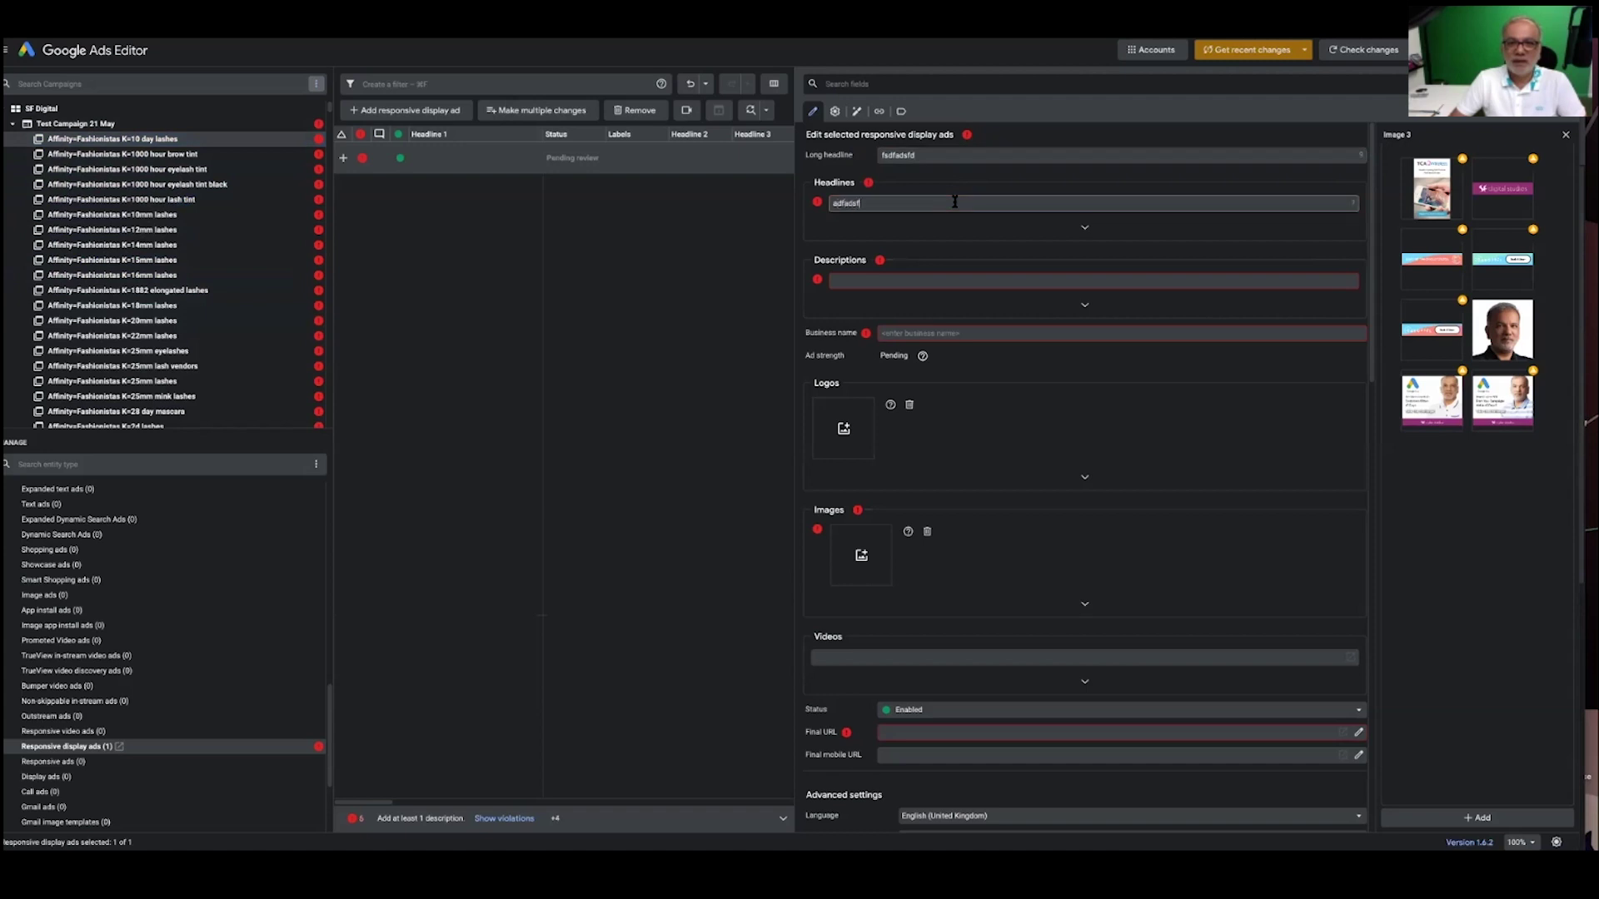
pyautogui.click(956, 281)
pyautogui.write('fsdfdasf')
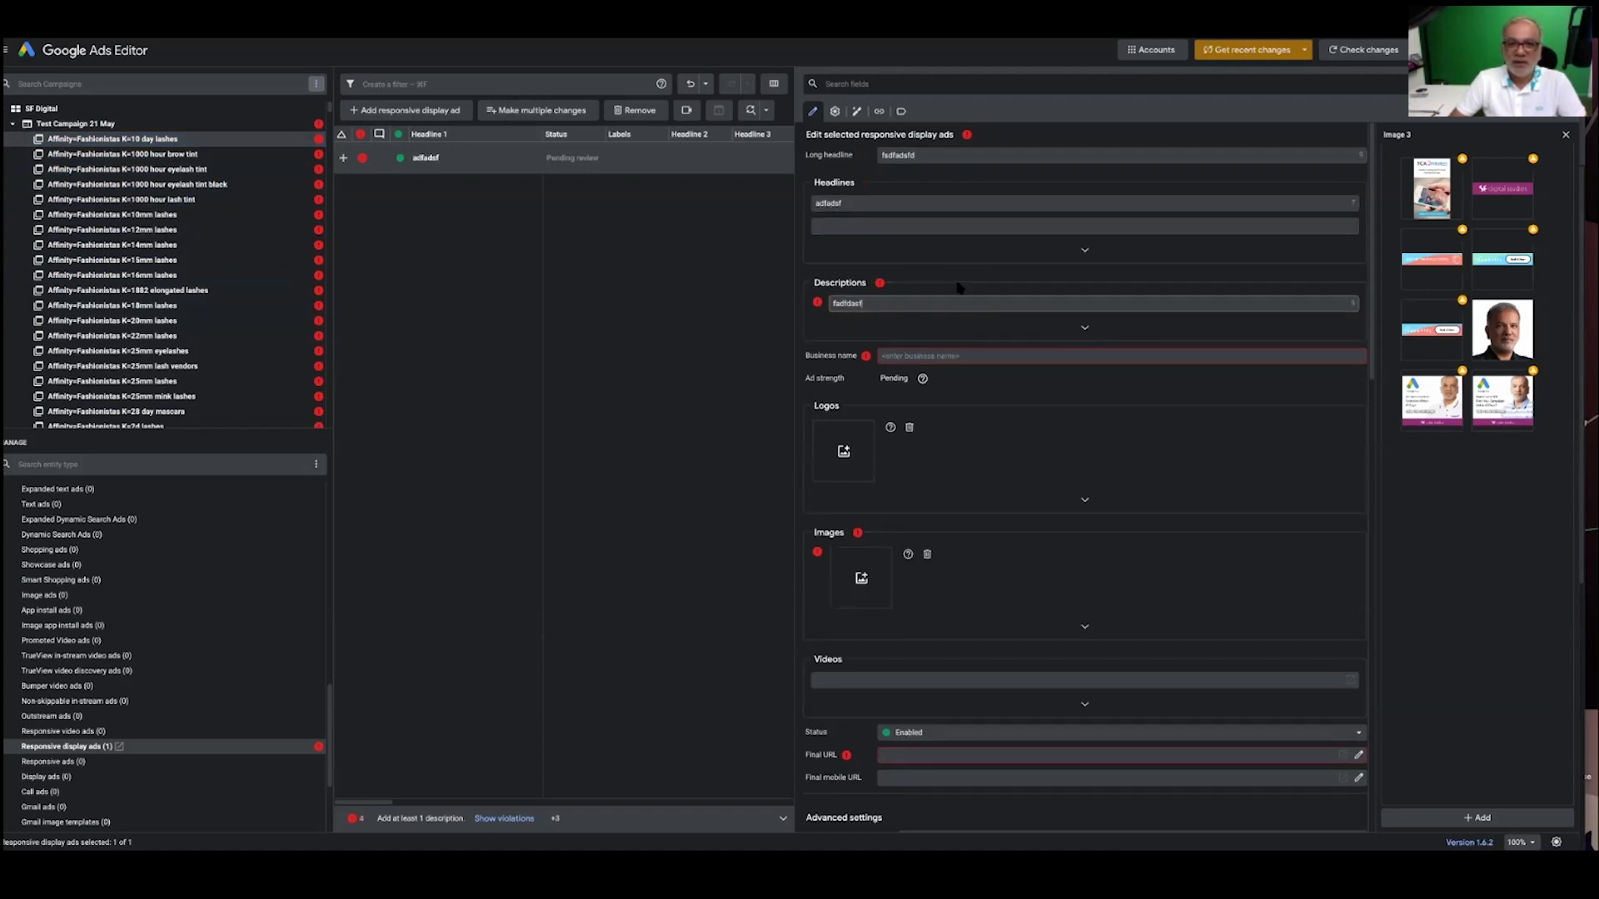
pyautogui.click(966, 357)
pyautogui.write('asfdadsf')
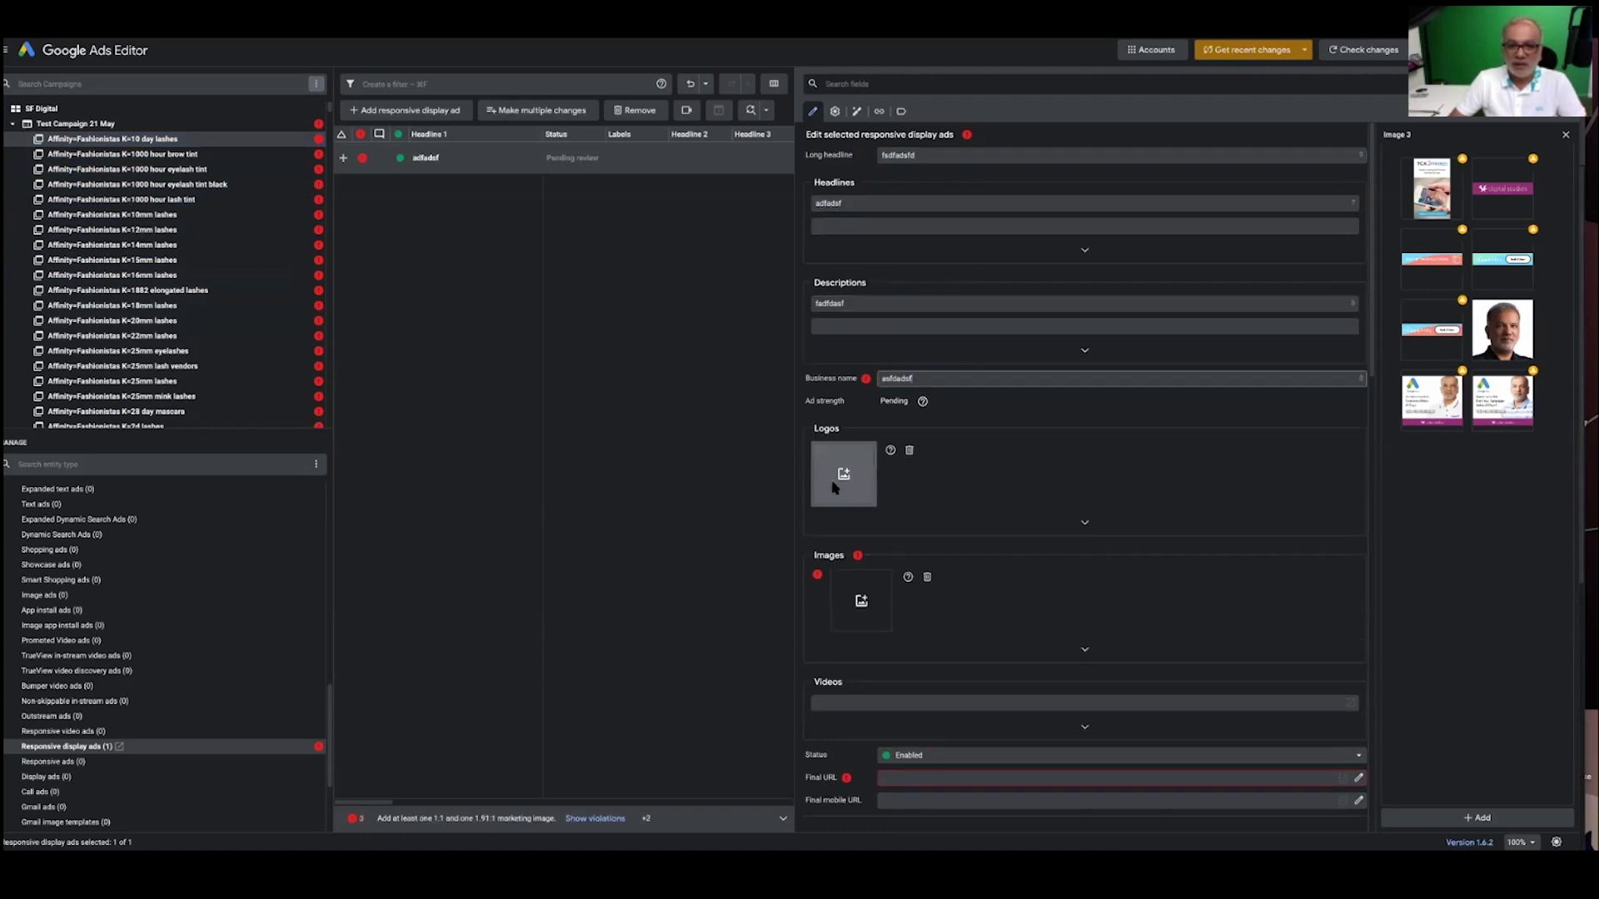
# - Add OZ2_1294 Square.jpg as the K=10 day lashes ad's image and set its final URL to test.com
pyautogui.click(858, 599)
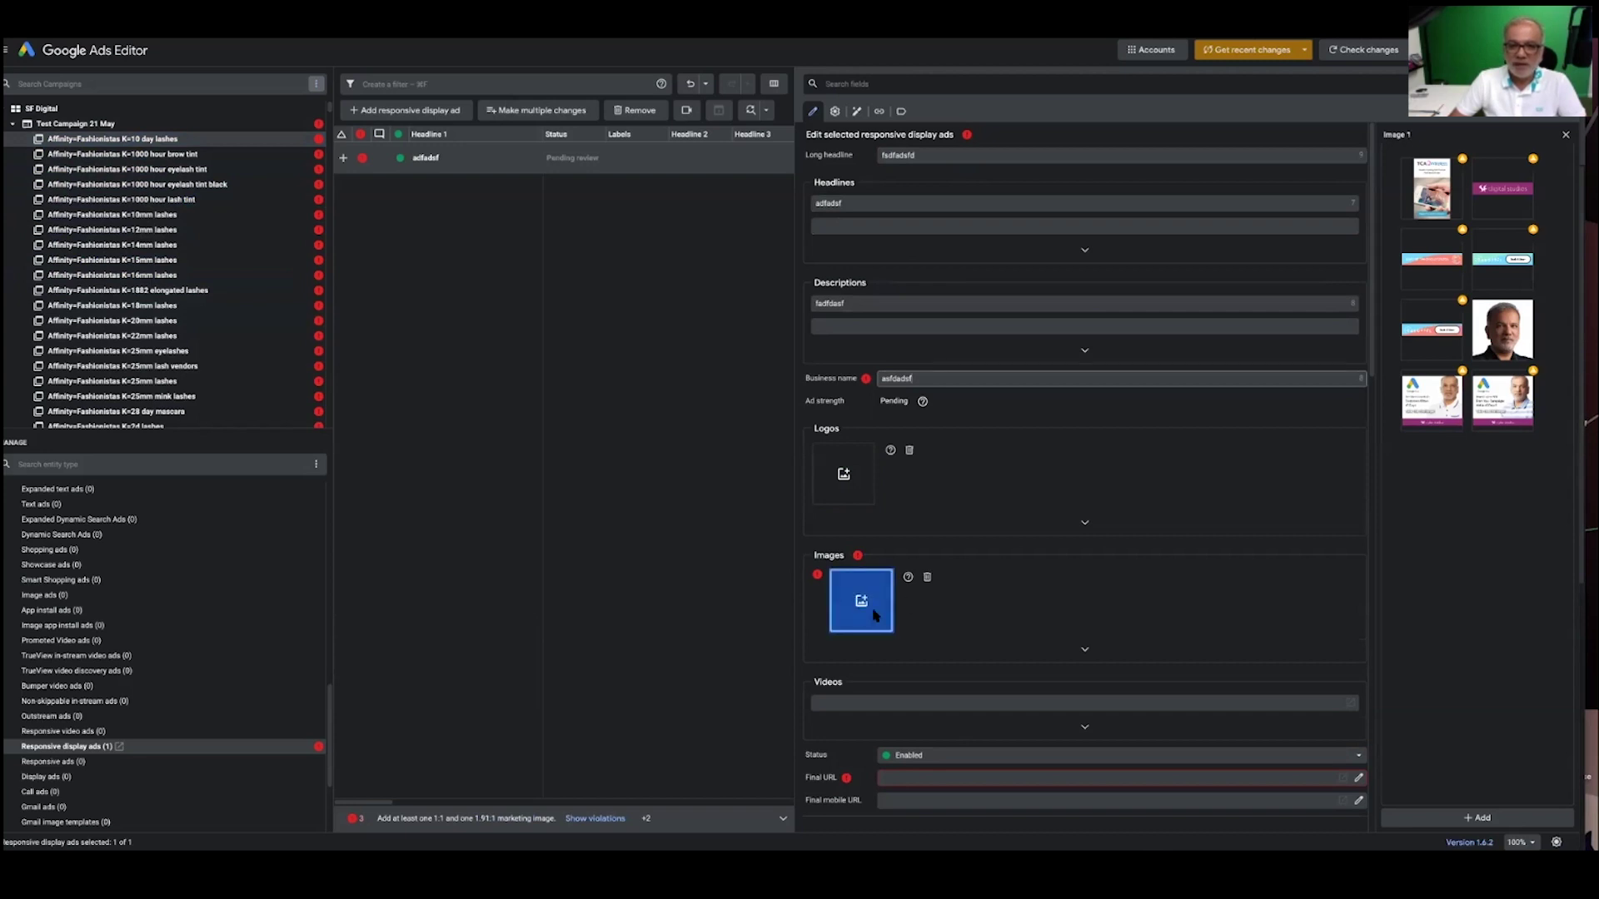
pyautogui.click(1502, 330)
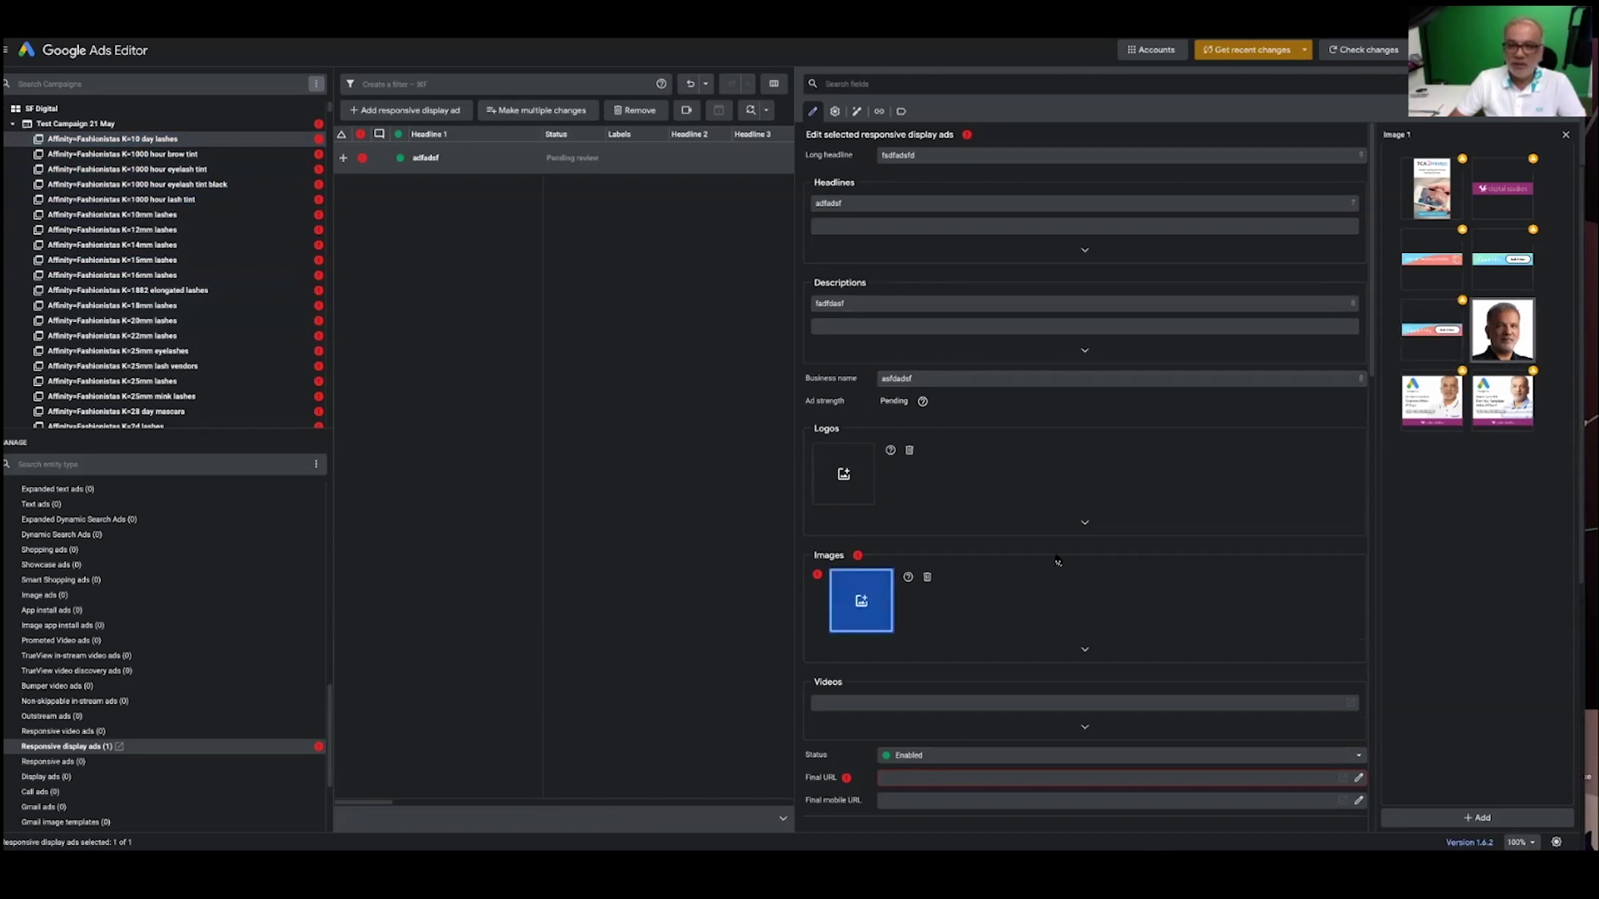
pyautogui.scroll(-5, 1083, 499)
pyautogui.click(964, 504)
pyautogui.write('test.com')
pyautogui.press('Return')
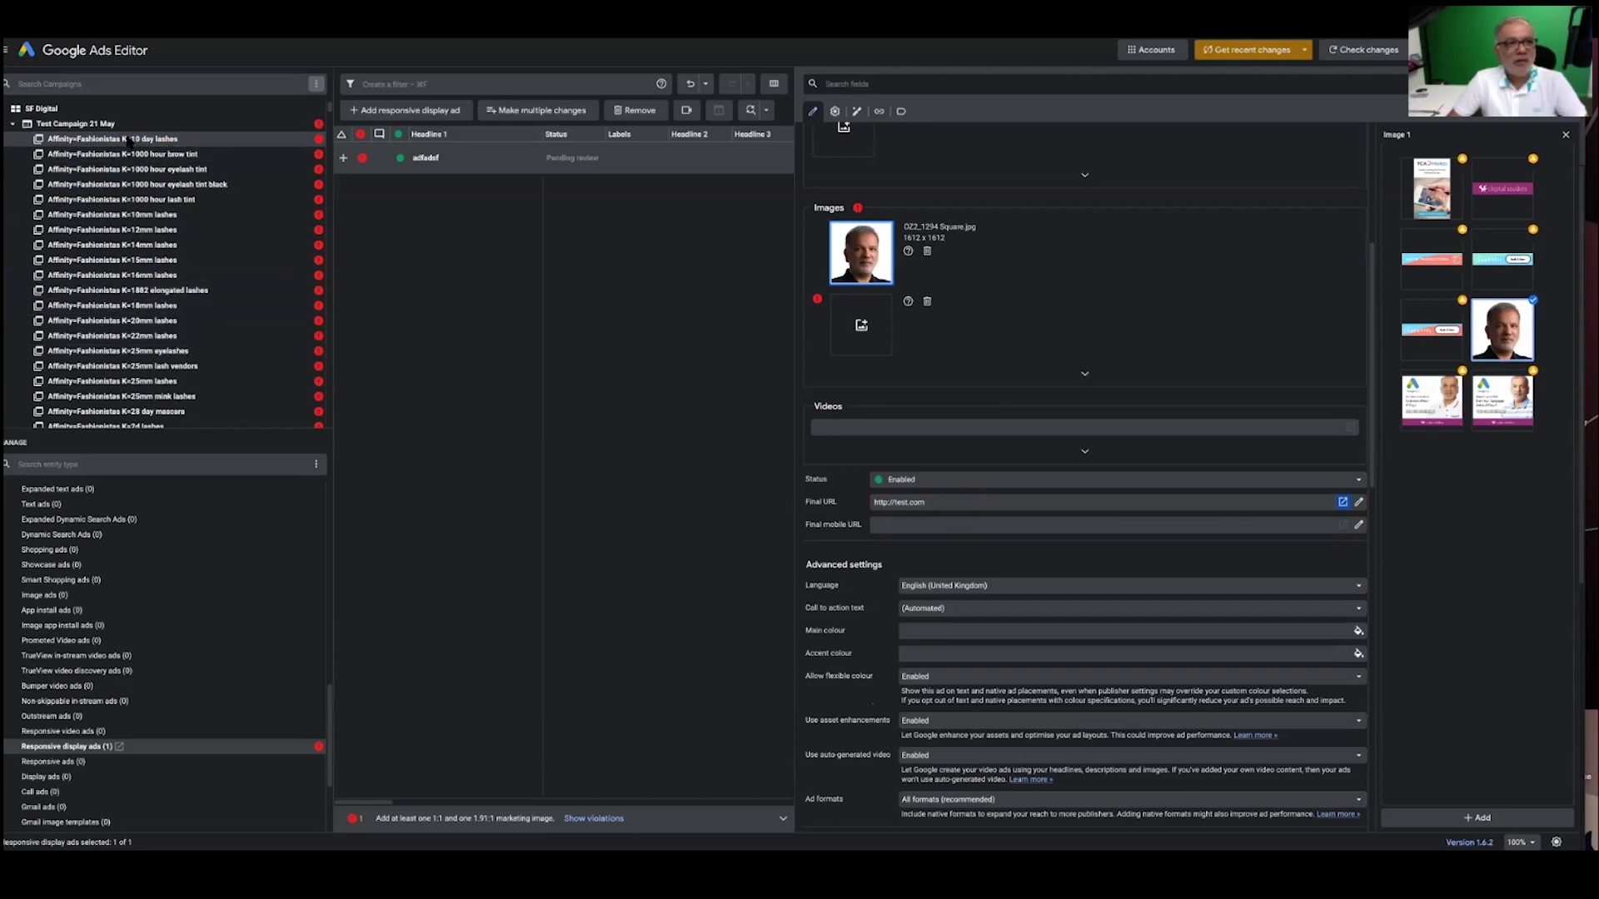
# - Check the K=10 day lashes ad and list all responsive display ads of Test Campaign 21 May
pyautogui.click(99, 128)
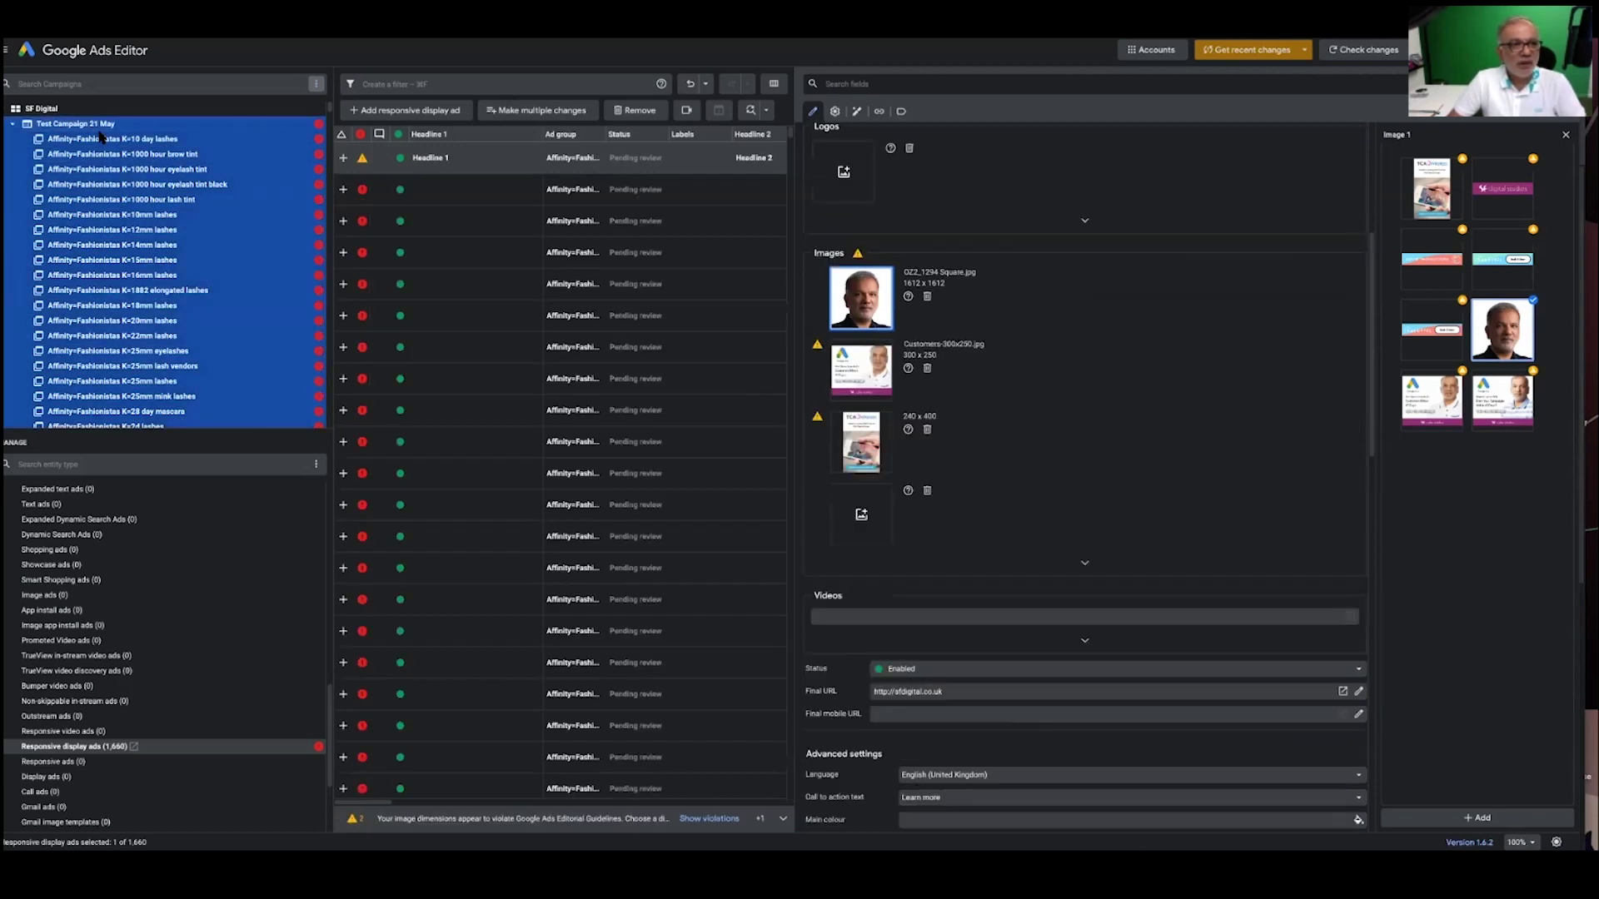
pyautogui.click(185, 143)
pyautogui.click(377, 163)
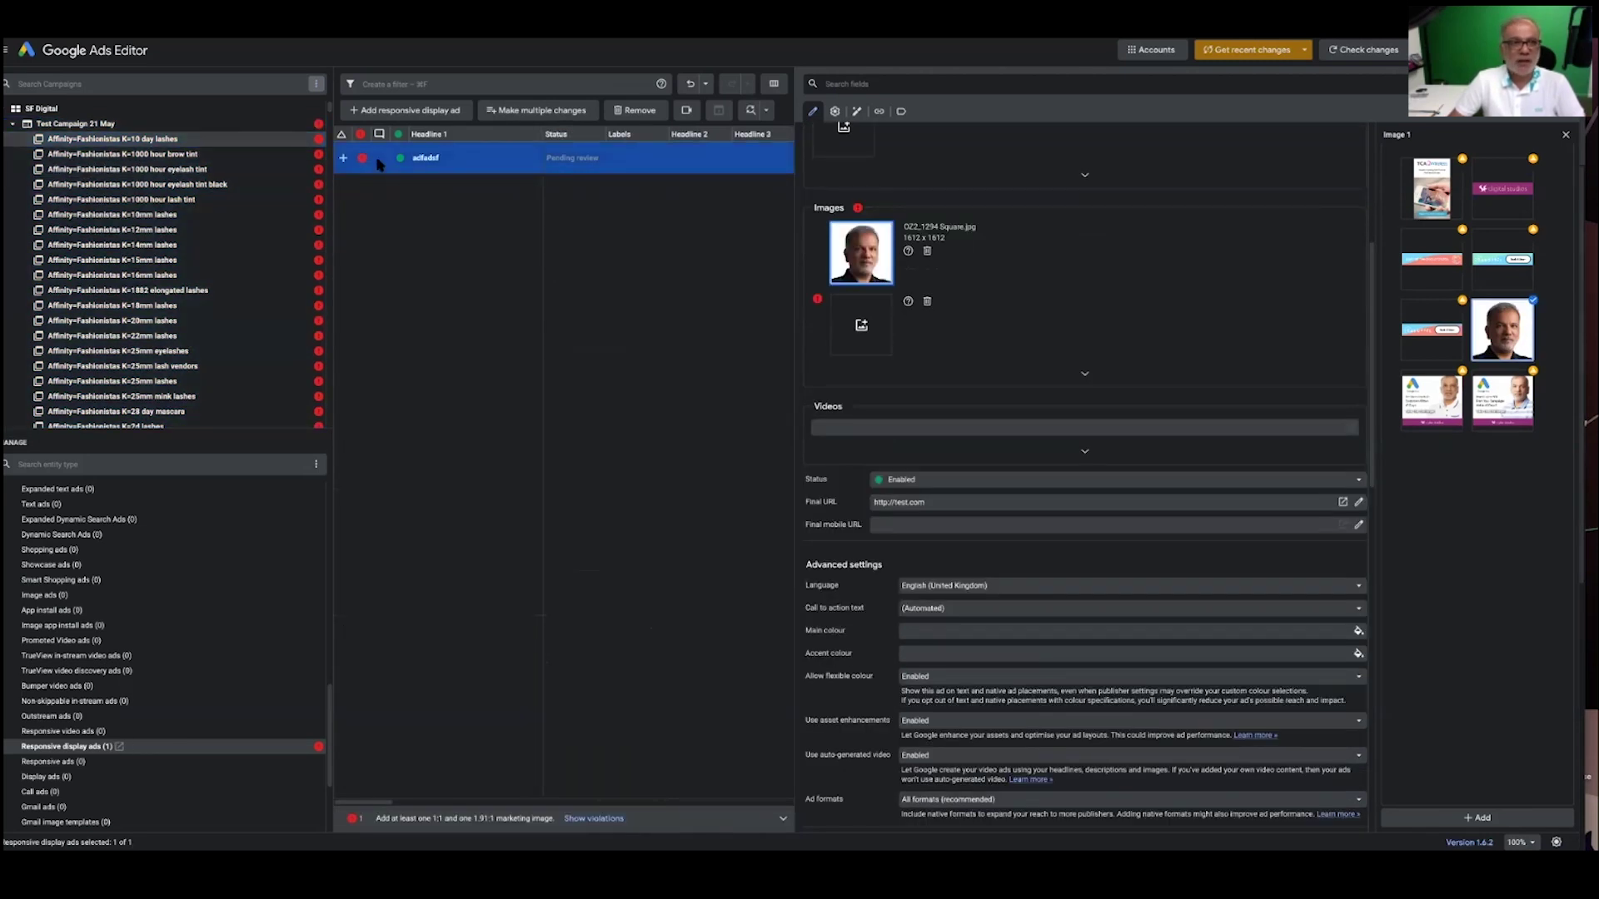
pyautogui.doubleClick(108, 138)
pyautogui.doubleClick(106, 125)
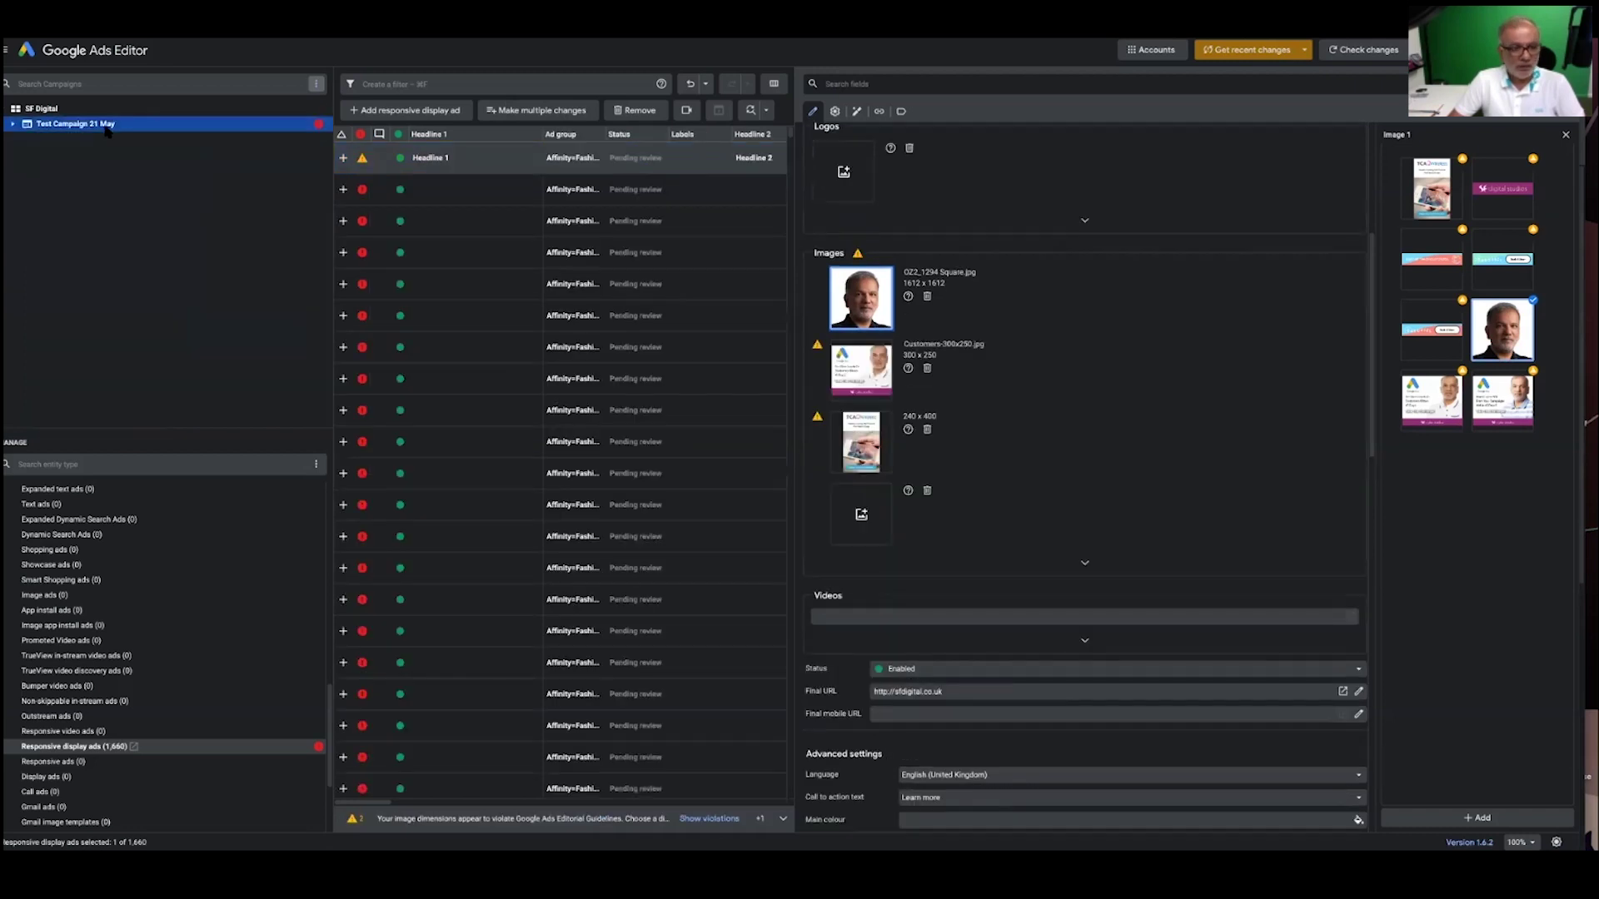
pyautogui.click(12, 124)
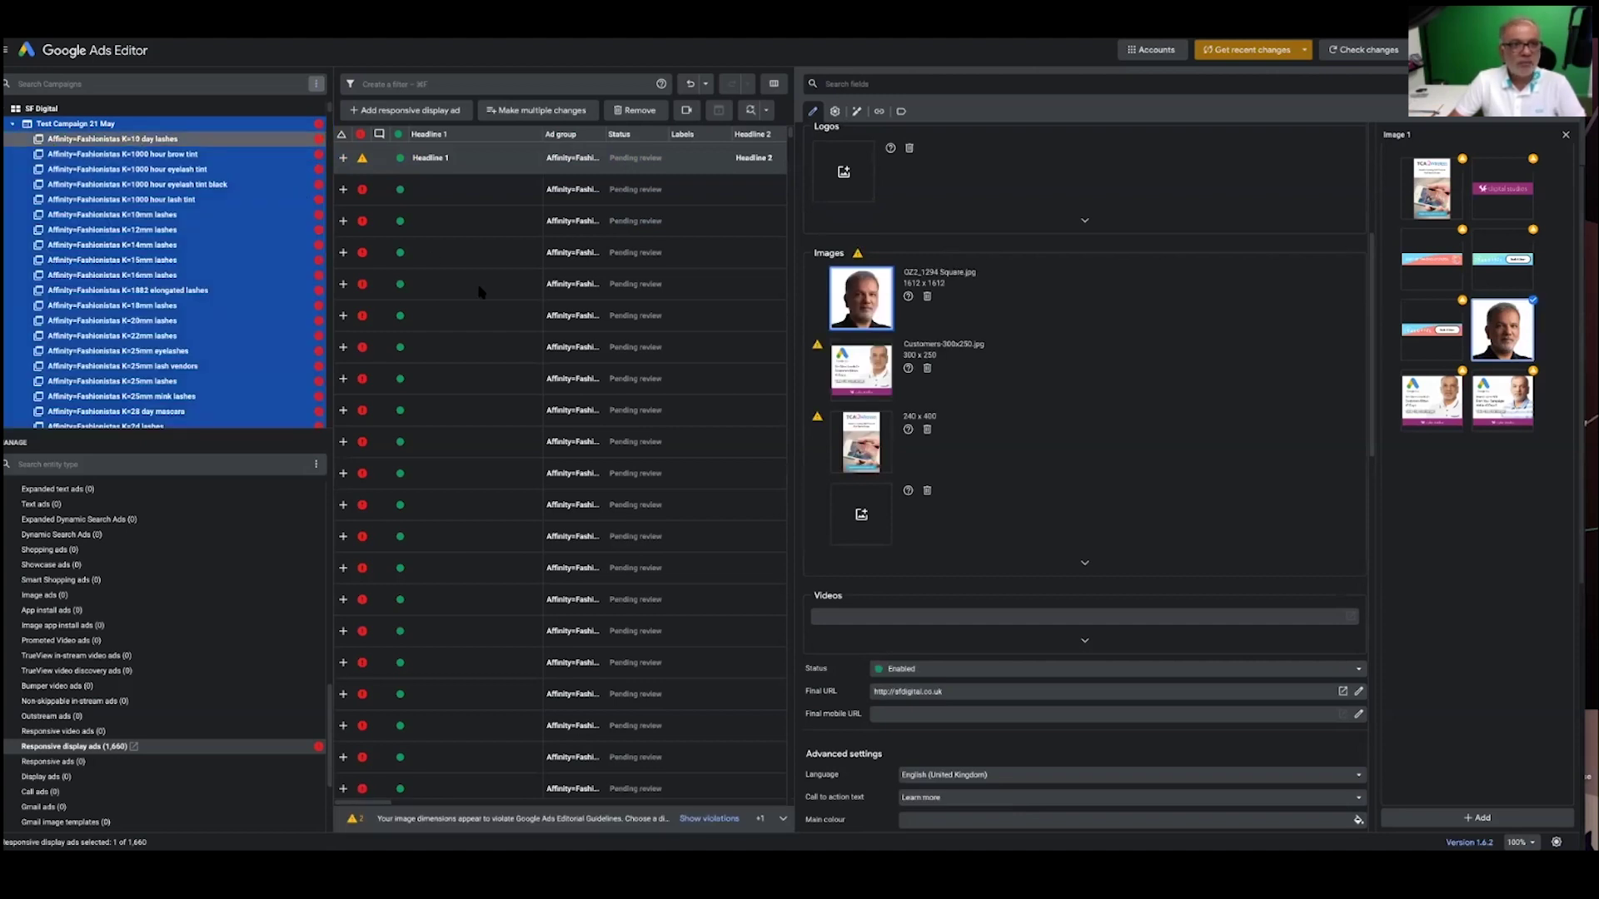
pyautogui.click(77, 747)
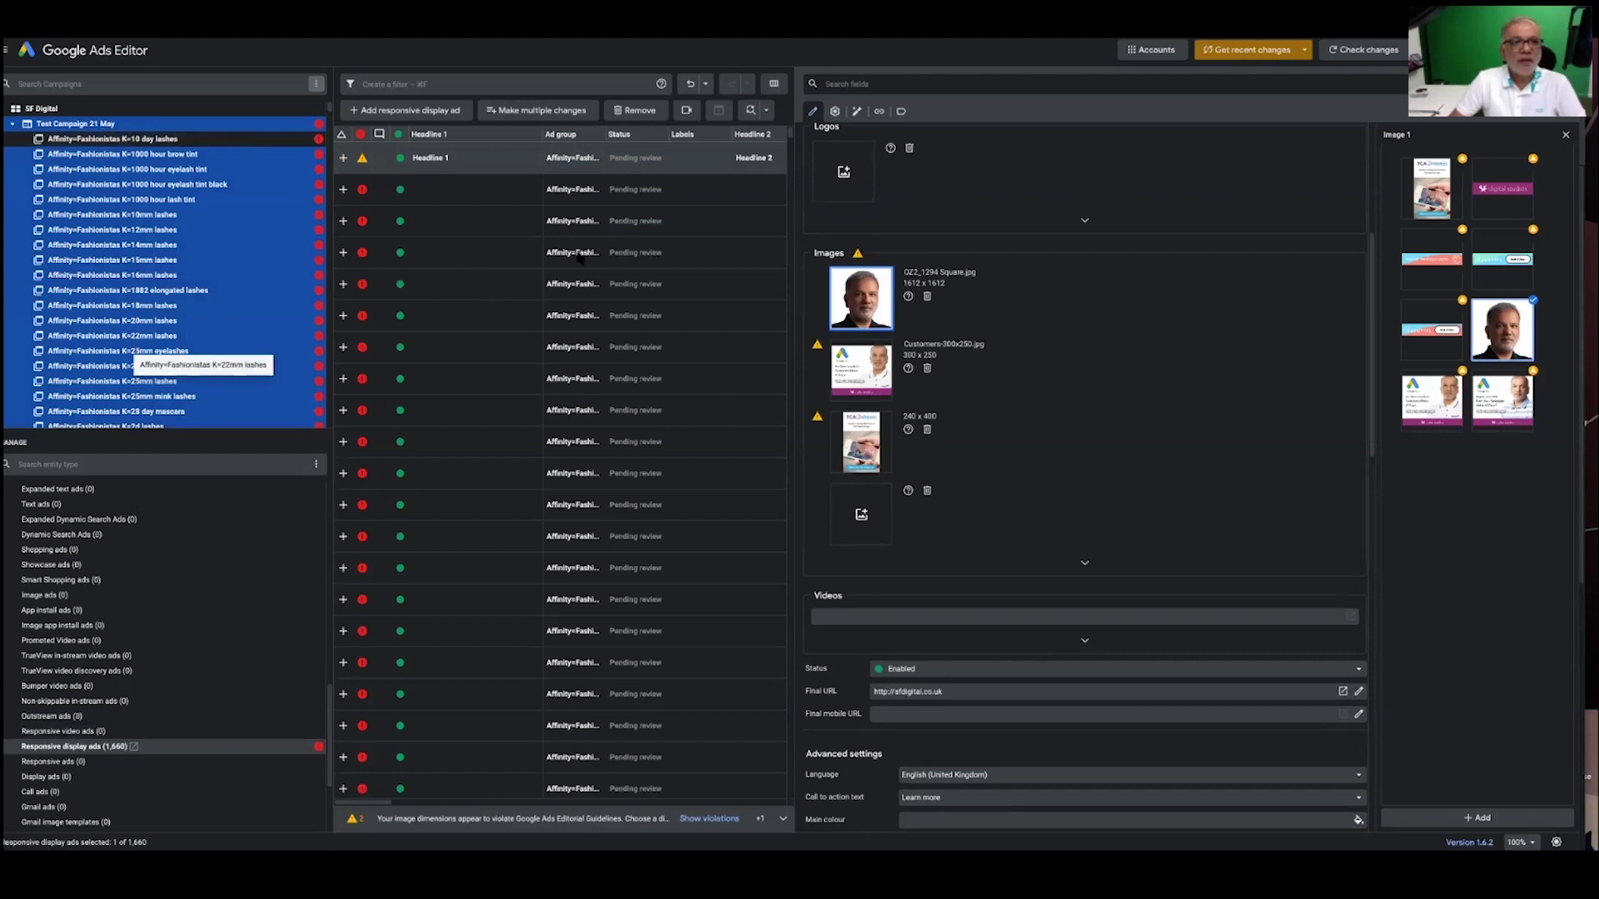
# - Remove every responsive display ad in the campaign except the first one, titled "Headline 1"
pyautogui.click(449, 191)
pyautogui.scroll(-5, 524, 494)
pyautogui.moveTo(791, 225); pyautogui.dragTo(789, 812)
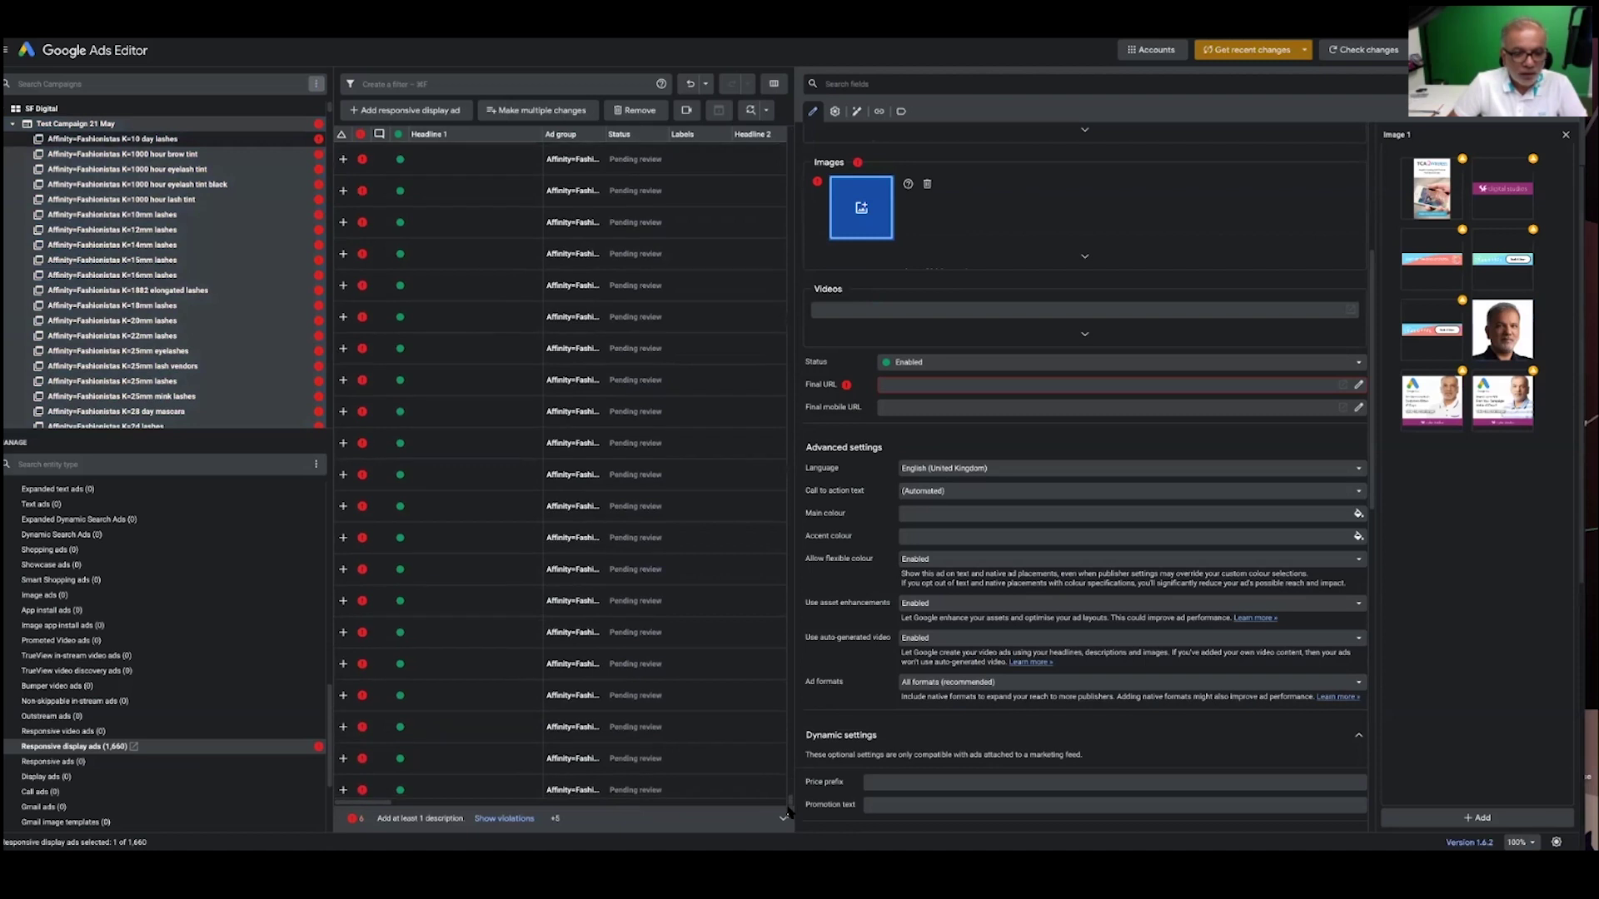
pyautogui.keyDown('shift'); pyautogui.click(732, 790); pyautogui.keyUp('shift')
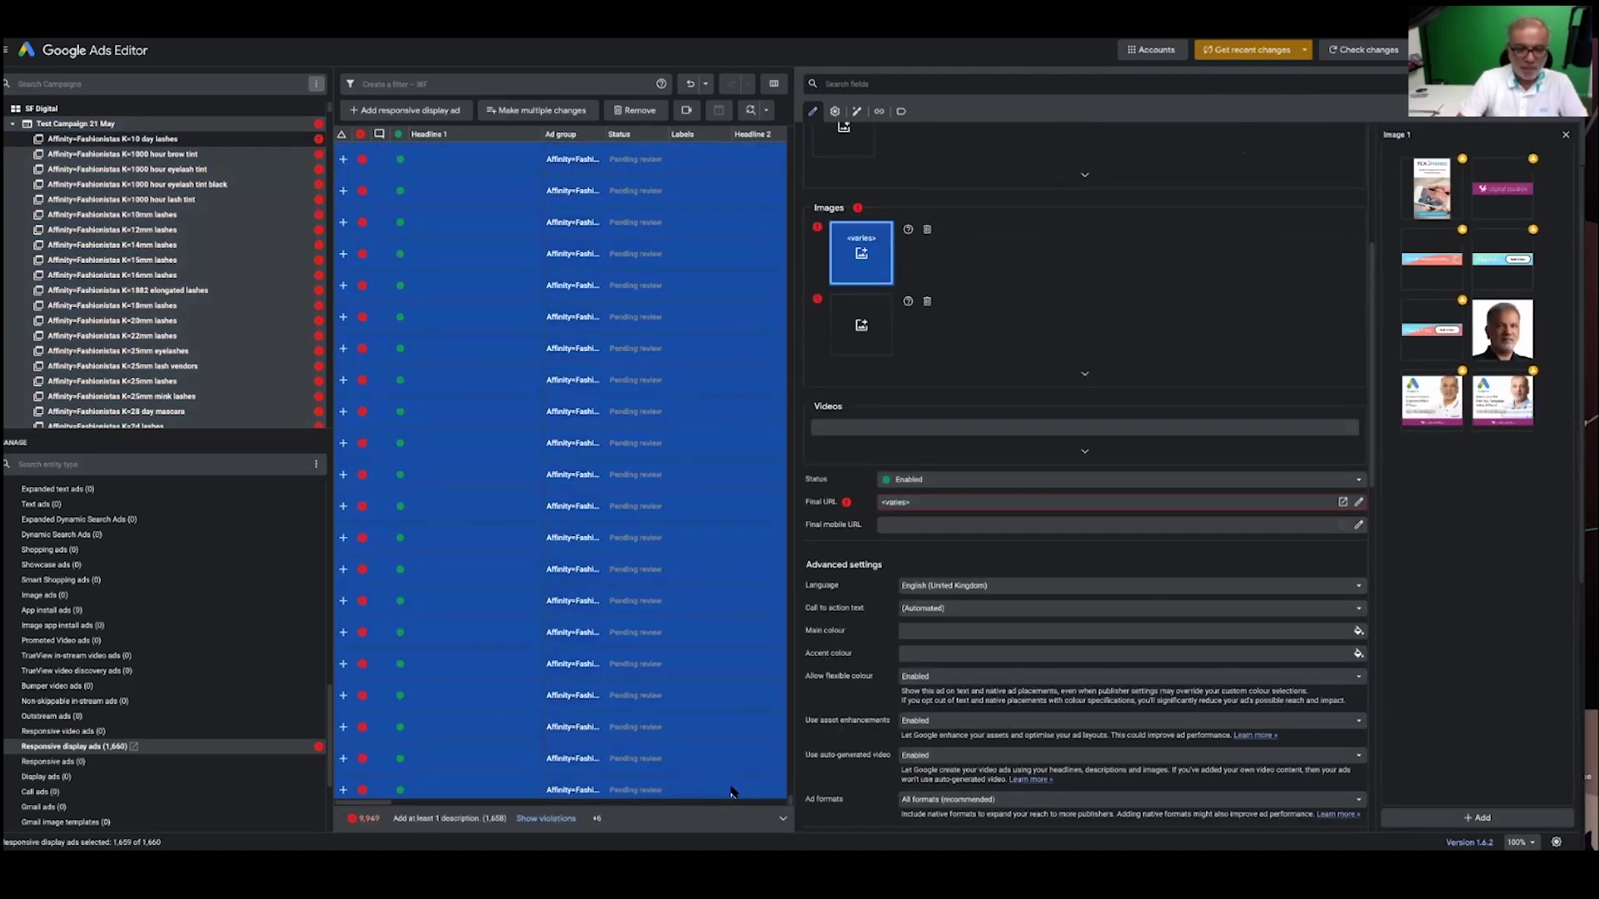
pyautogui.press('Delete')
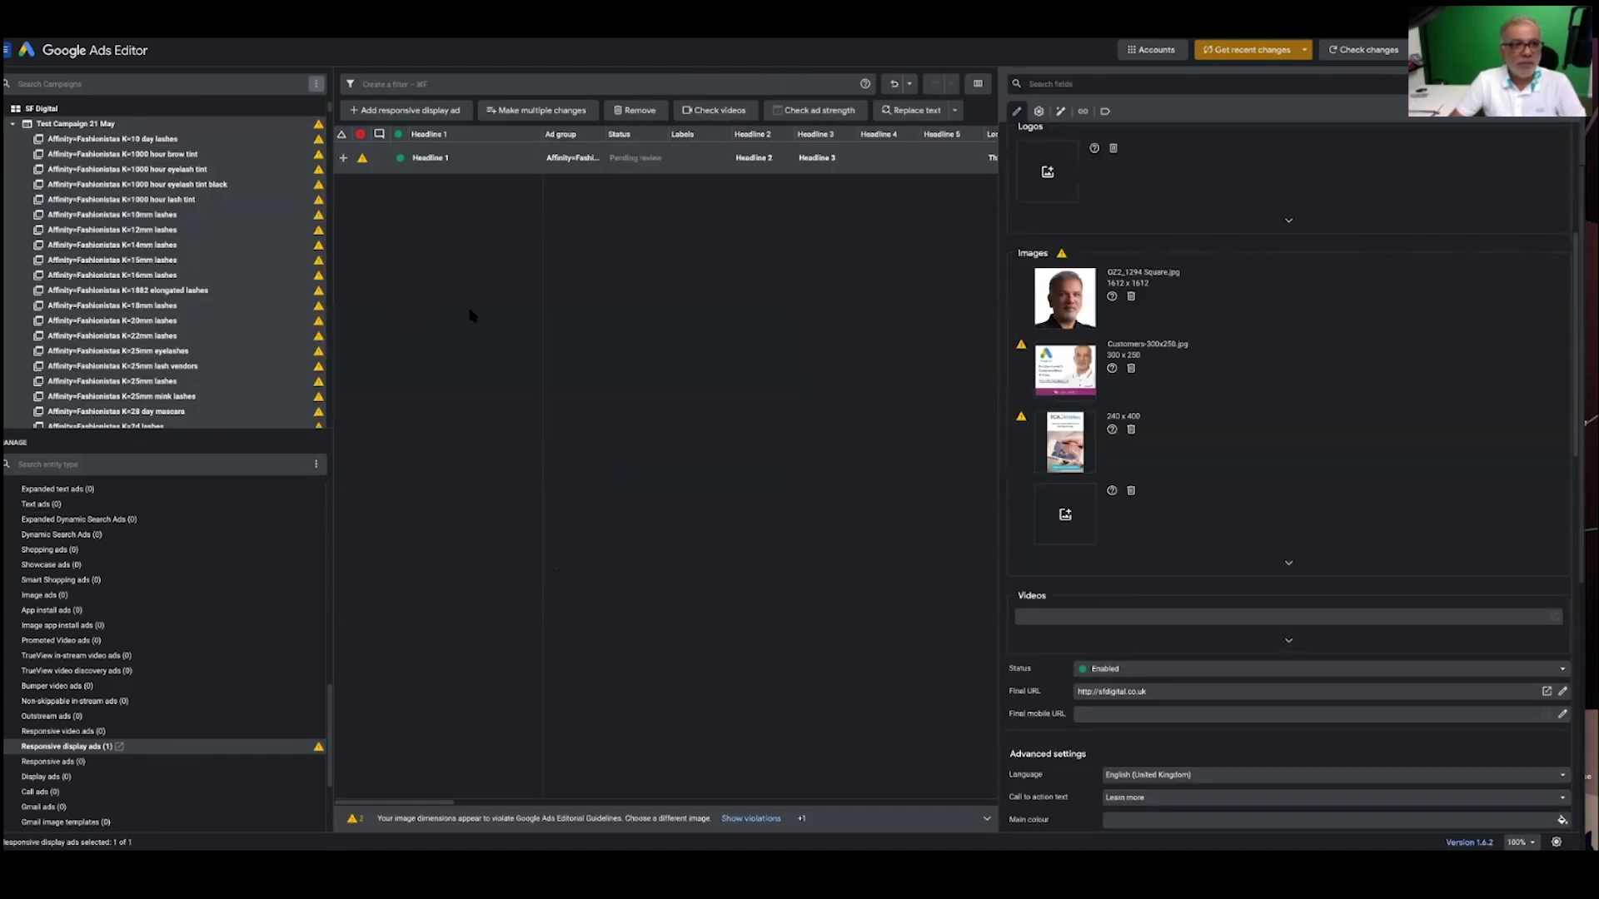
# - Inspect the remaining "Headline 1" ad and check the ad groups K=1000 hour brow tint and K=10 day lashes for ads
pyautogui.click(417, 239)
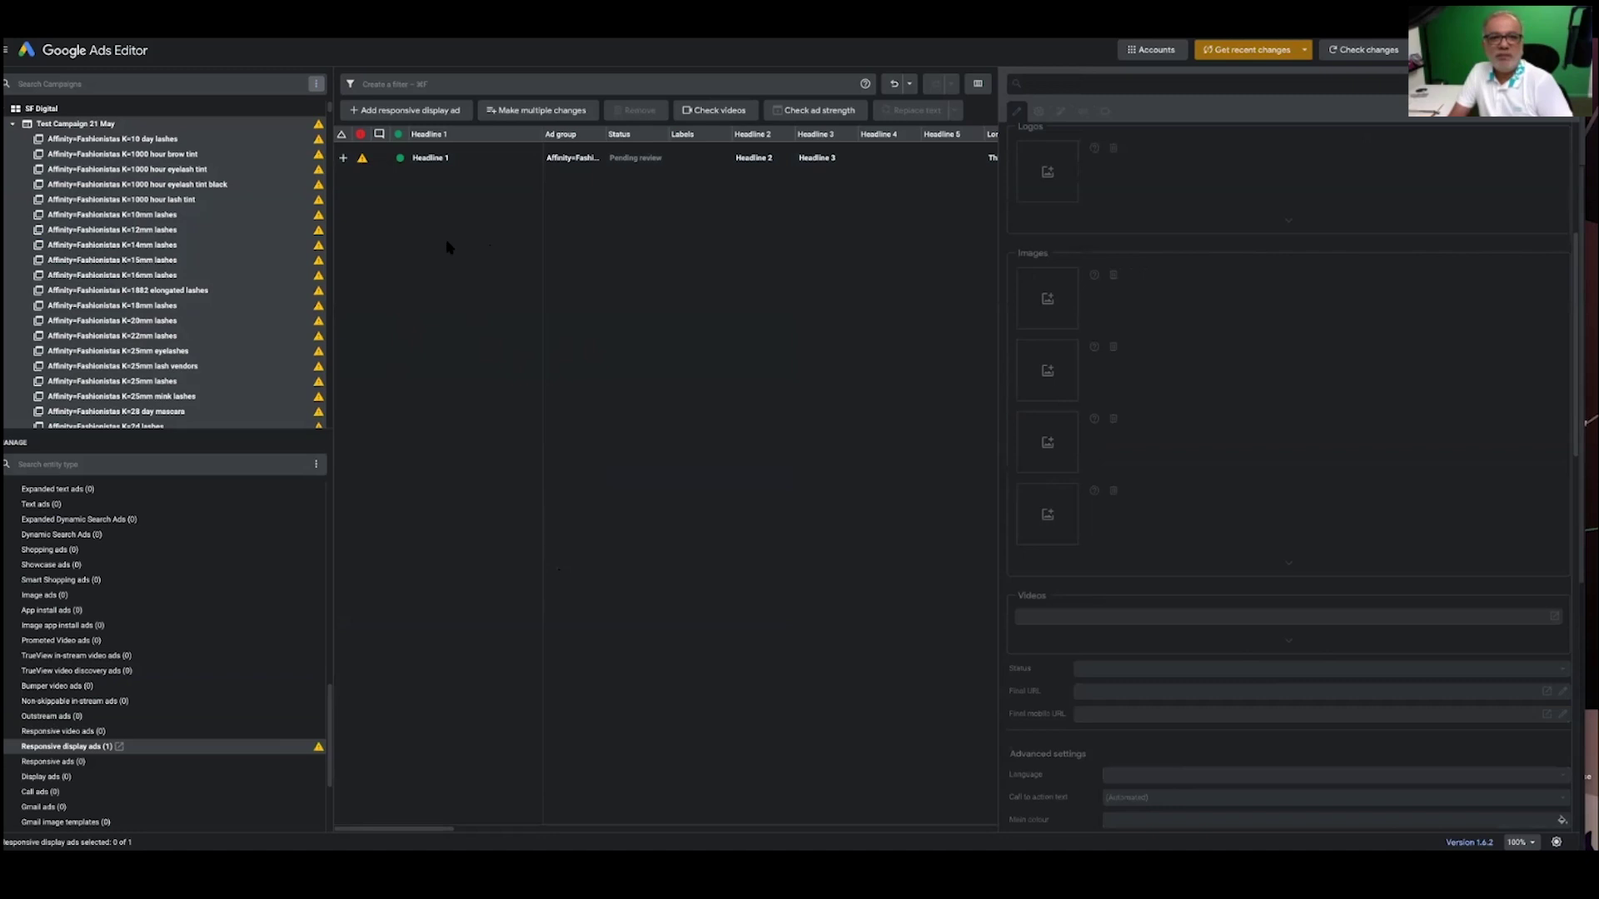
pyautogui.click(470, 164)
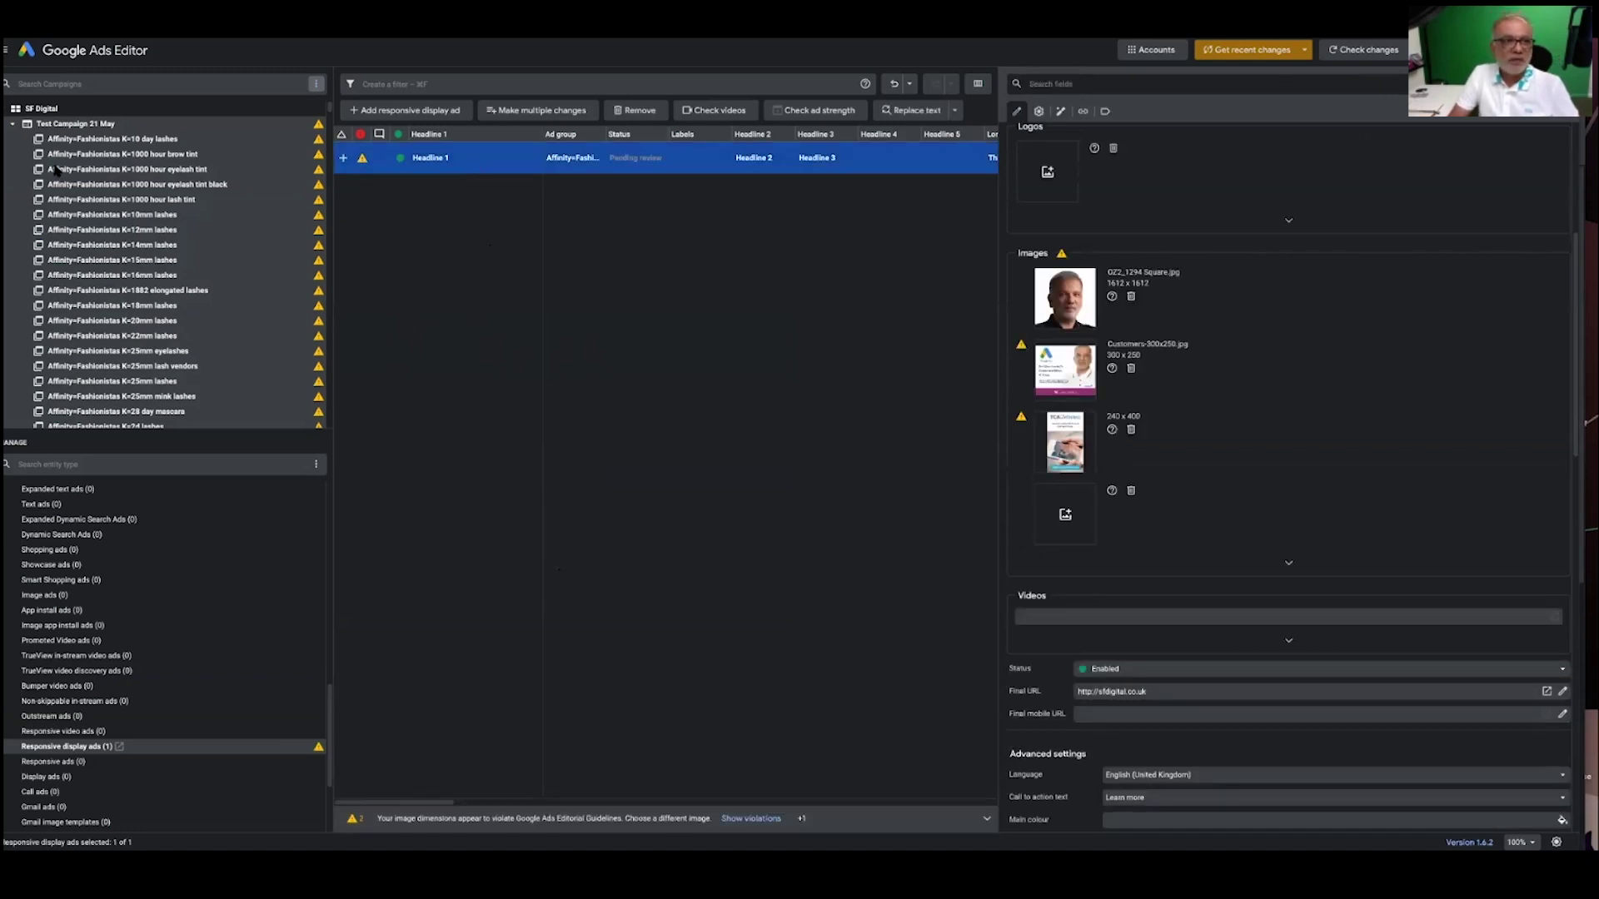
pyautogui.click(131, 155)
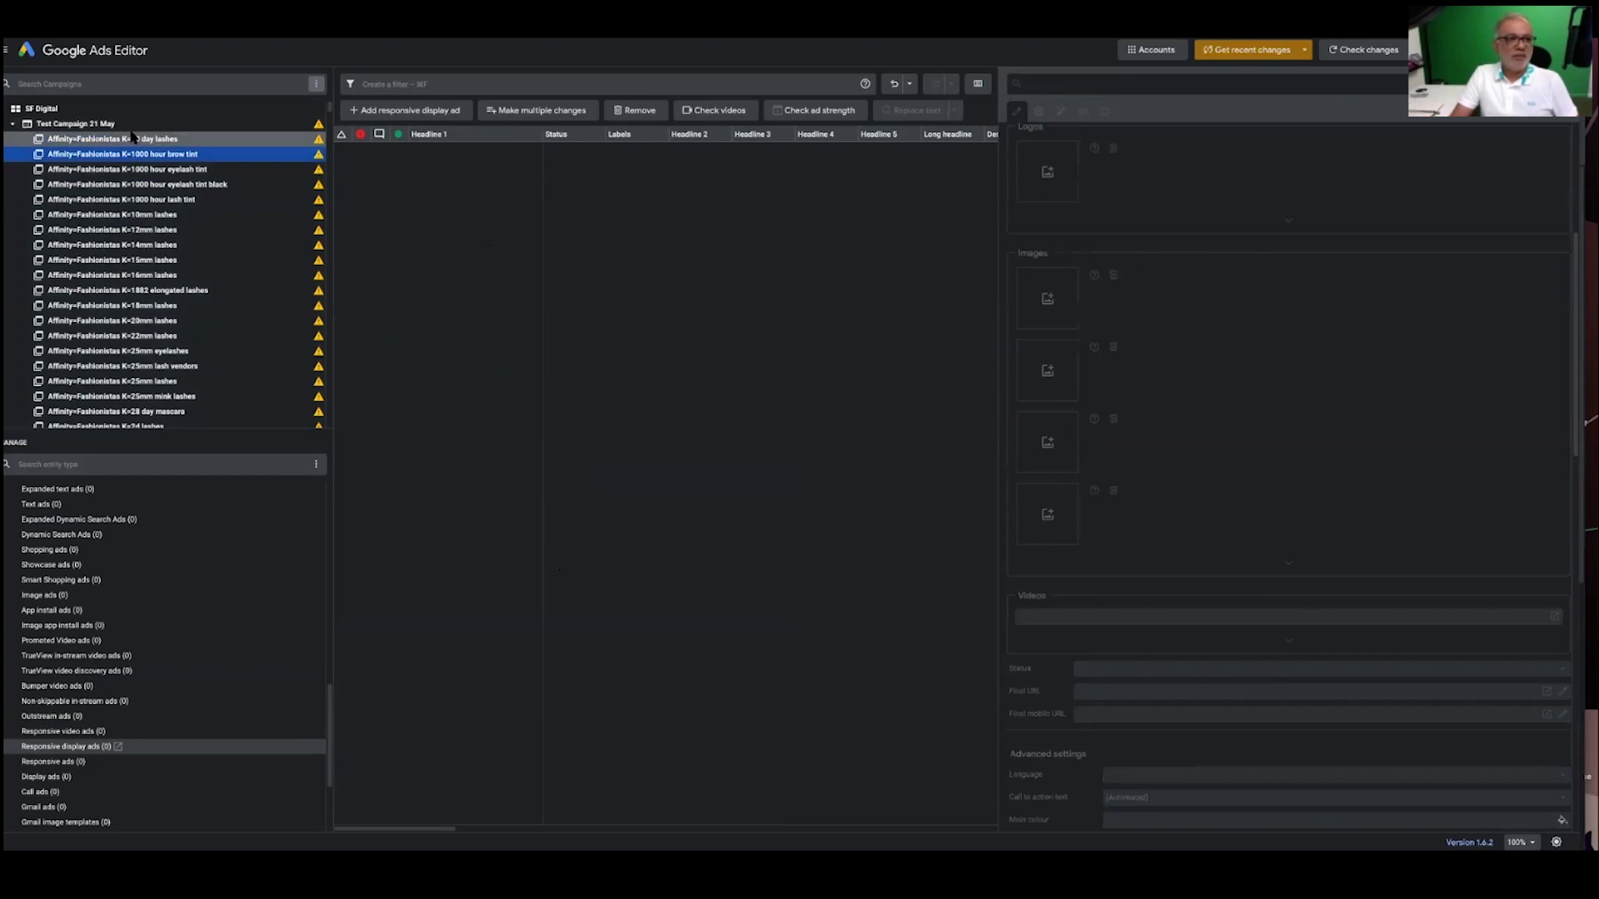
pyautogui.click(101, 140)
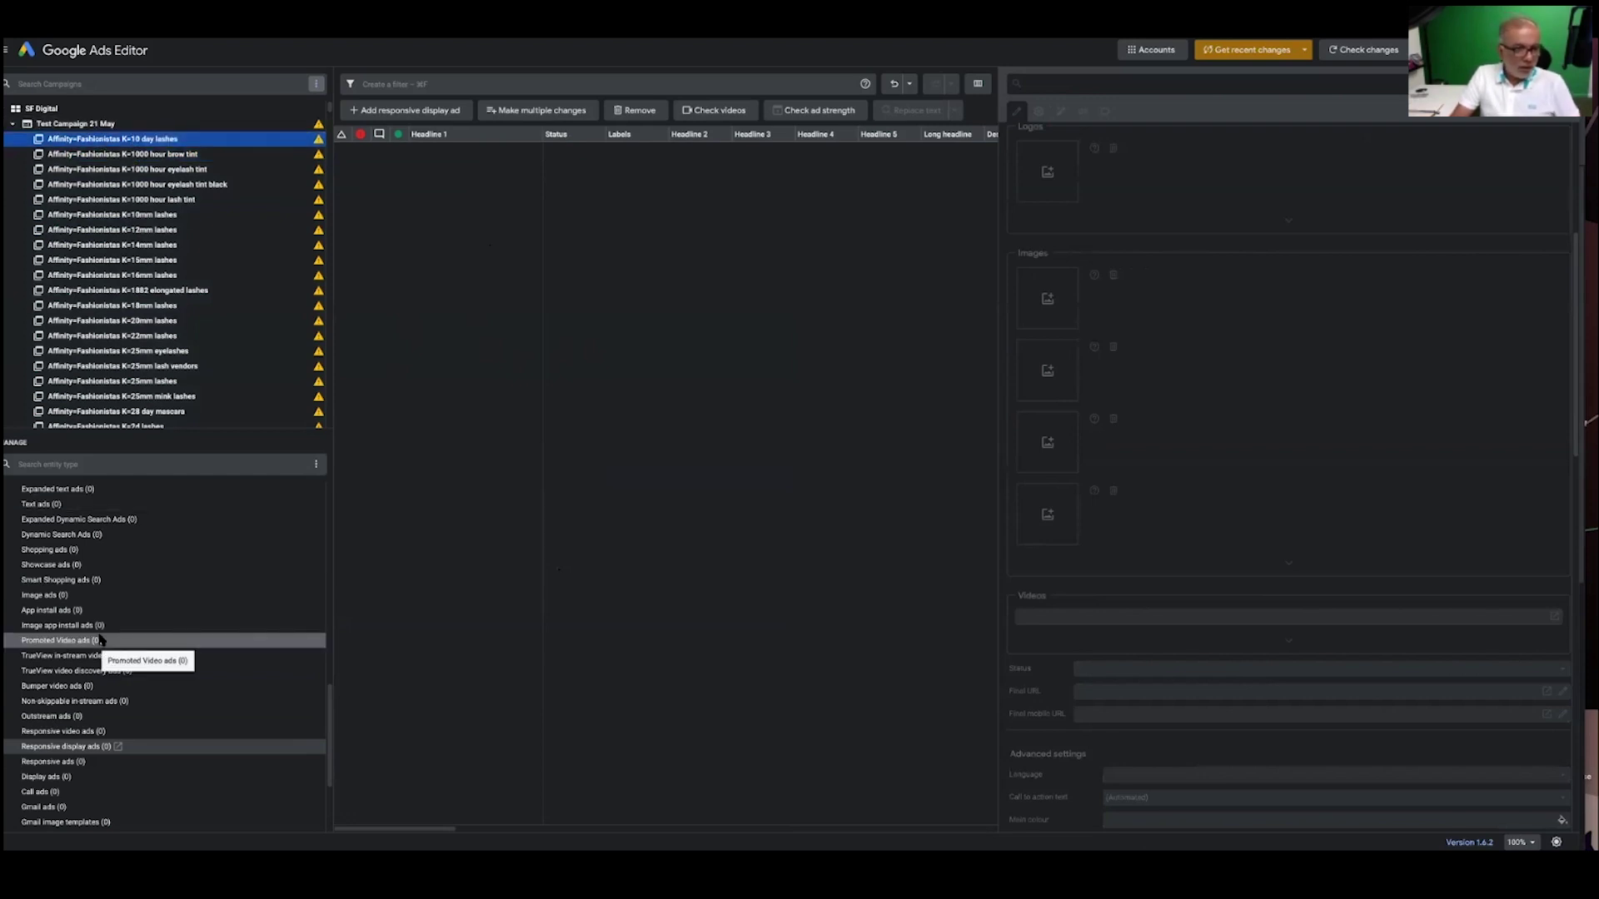
pyautogui.scroll(4, 100, 640)
pyautogui.scroll(-4, 177, 594)
pyautogui.click(474, 349)
pyautogui.click(519, 115)
pyautogui.click(555, 311)
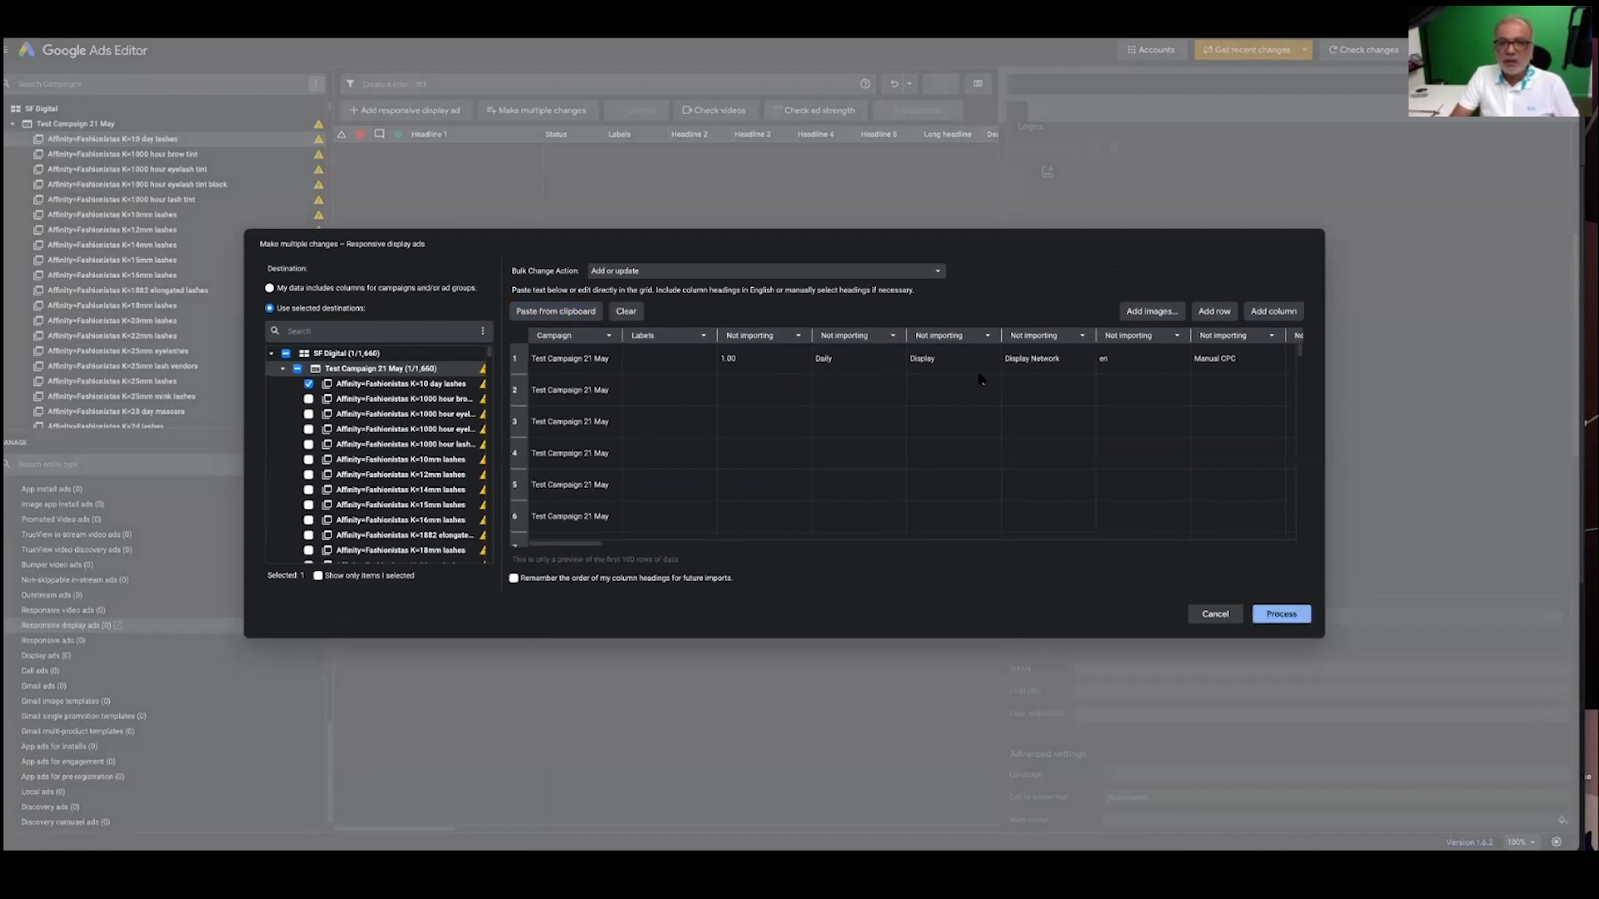
pyautogui.click(1214, 614)
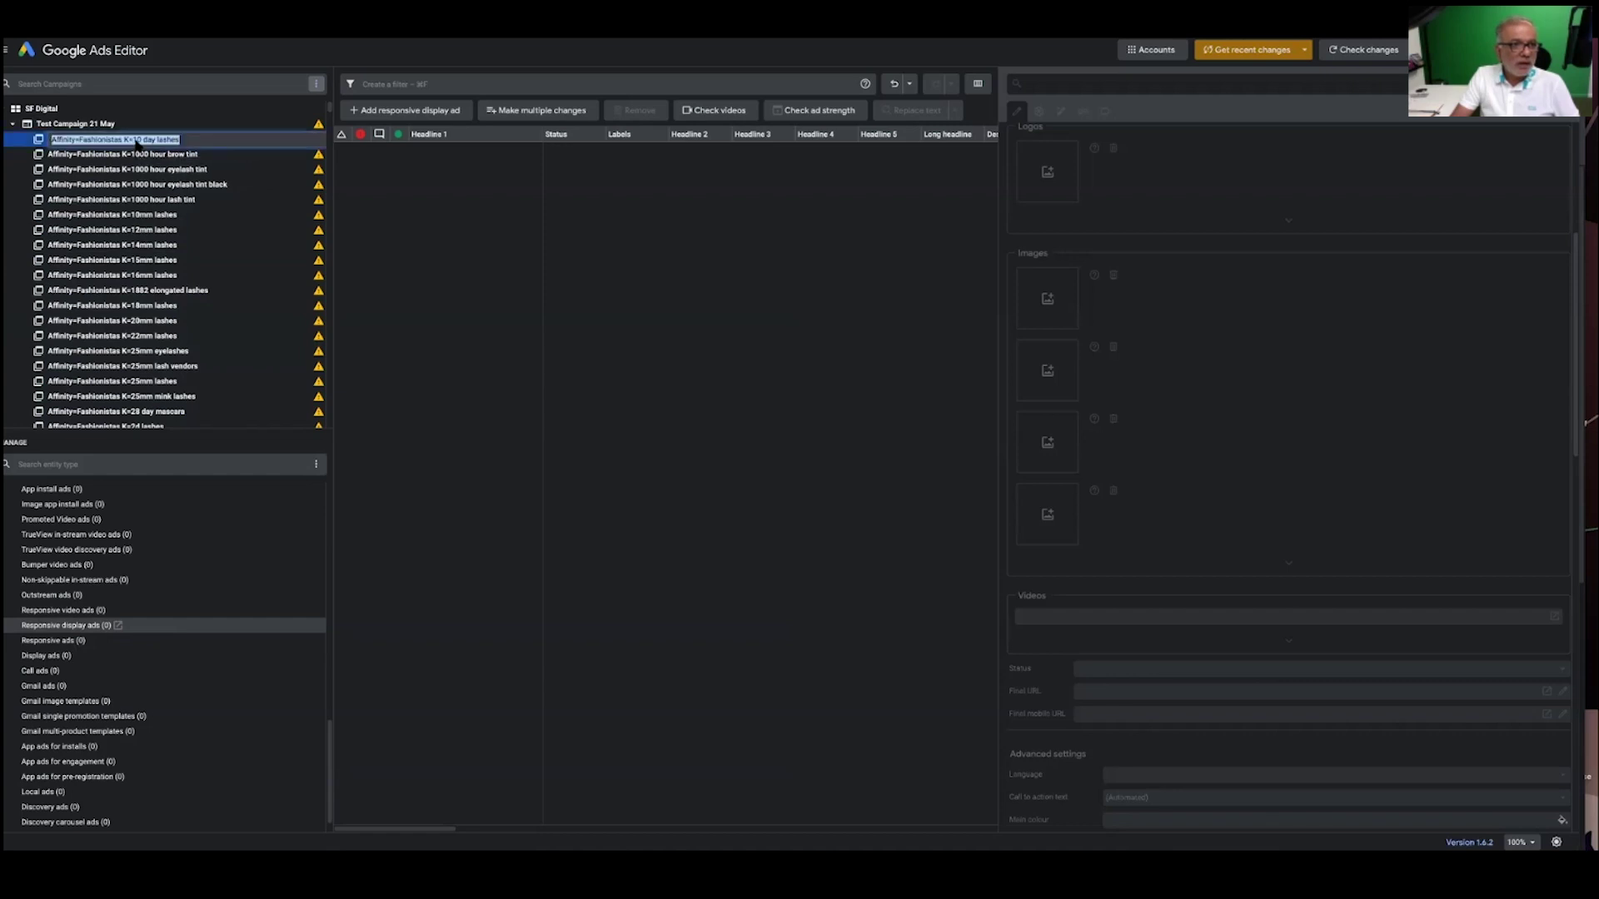
# - Add a responsive display ad to the K=10 day lashes ad group and set its final URL to test.com
pyautogui.click(208, 154)
pyautogui.click(201, 140)
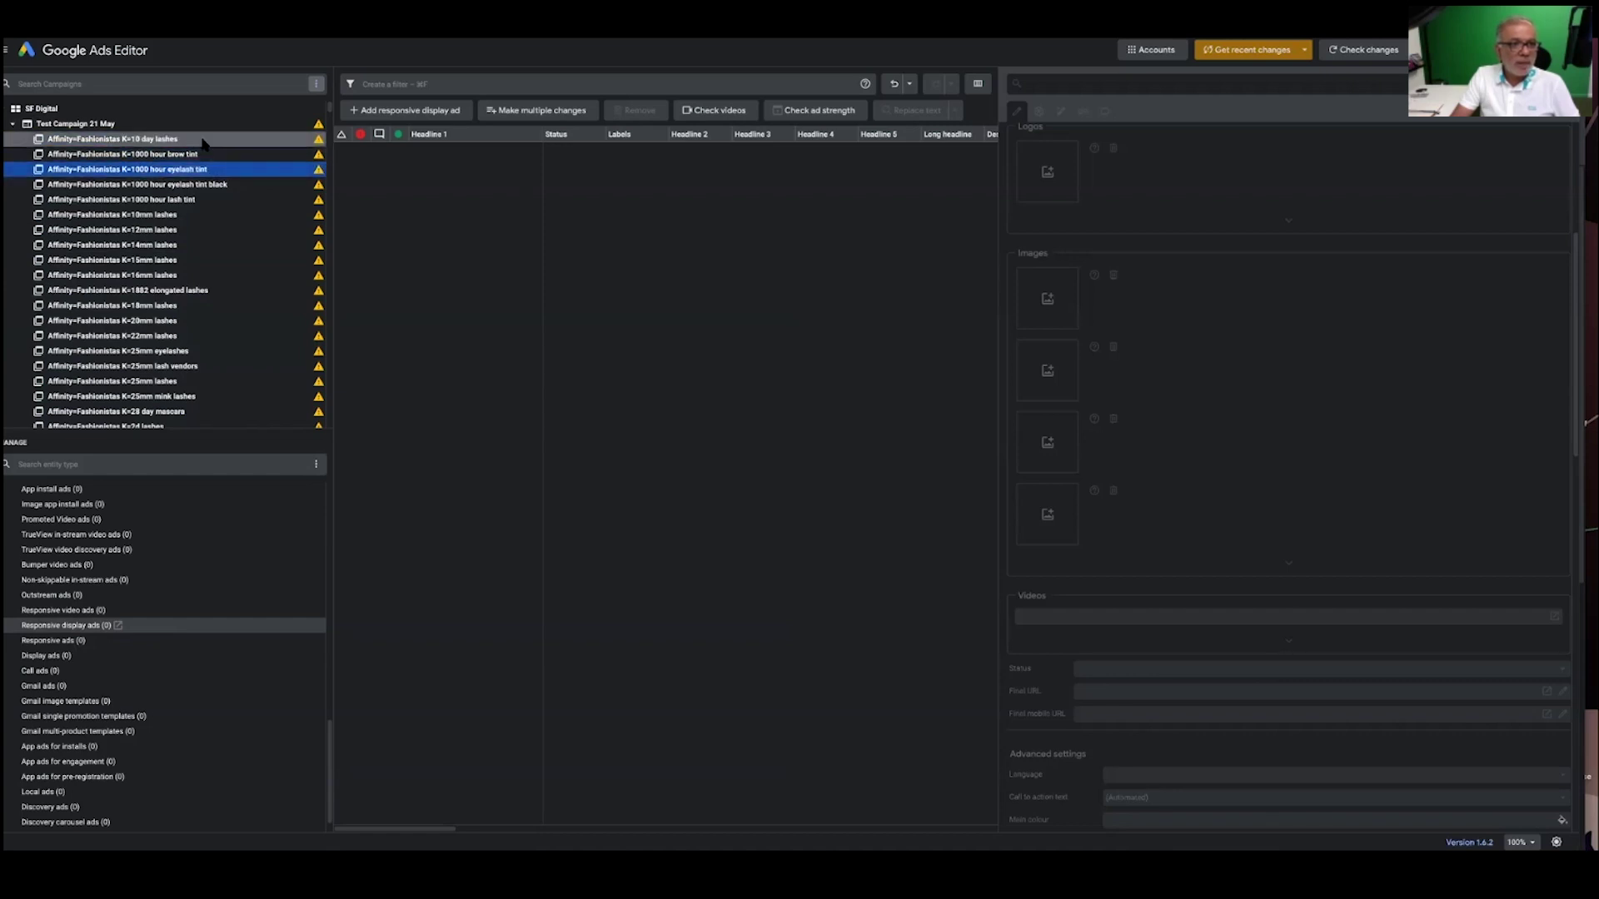
pyautogui.click(431, 114)
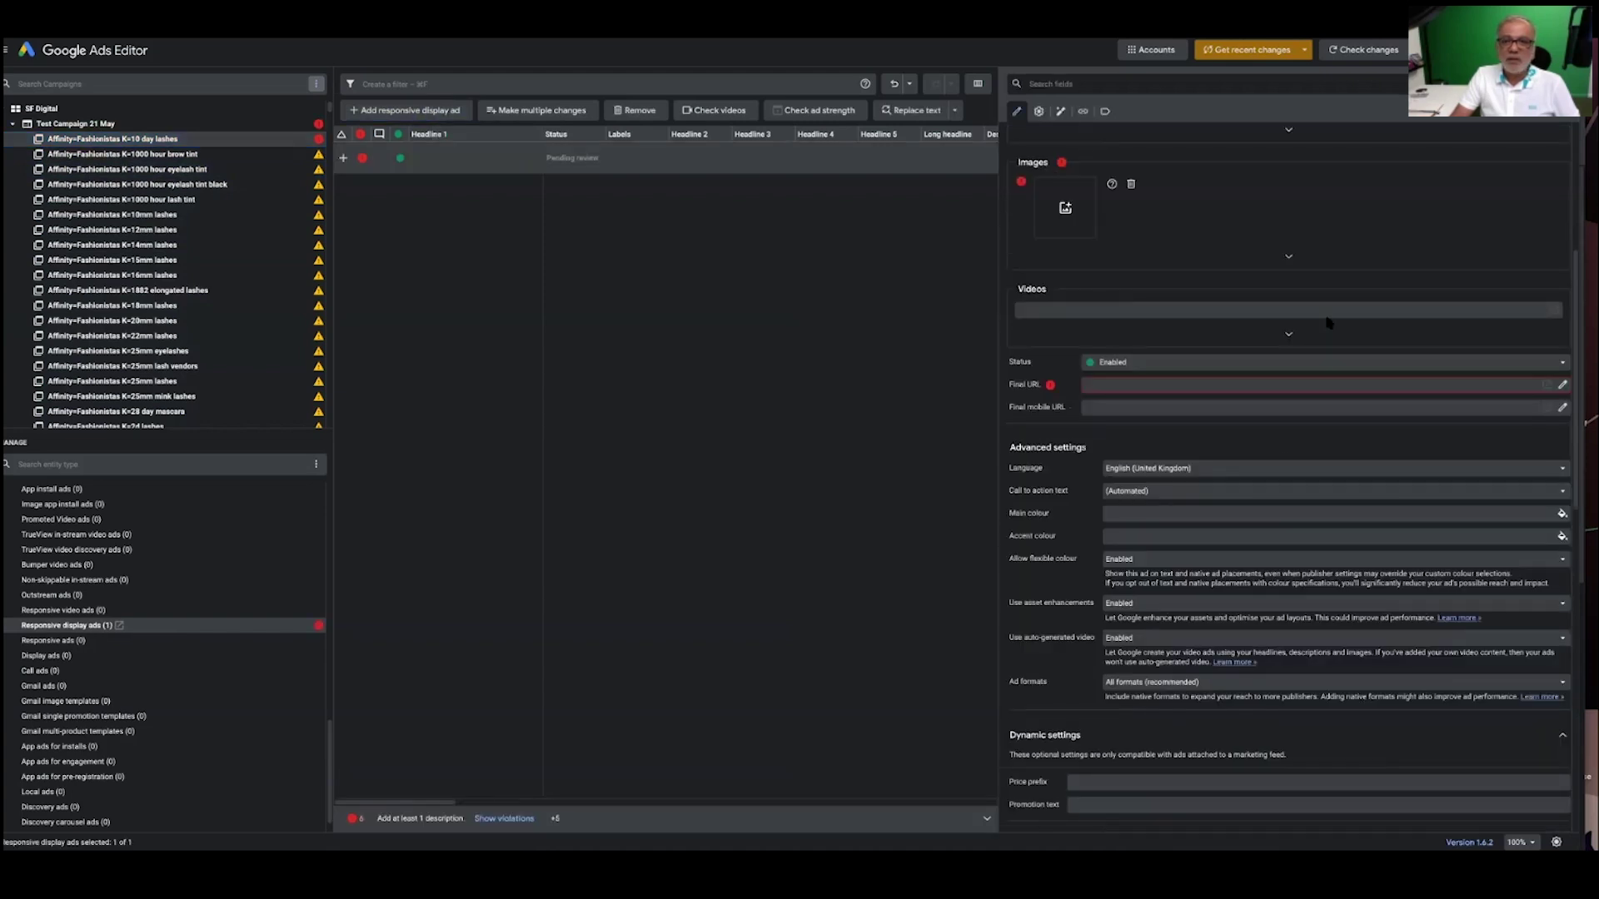
pyautogui.click(1147, 388)
pyautogui.write('test.com')
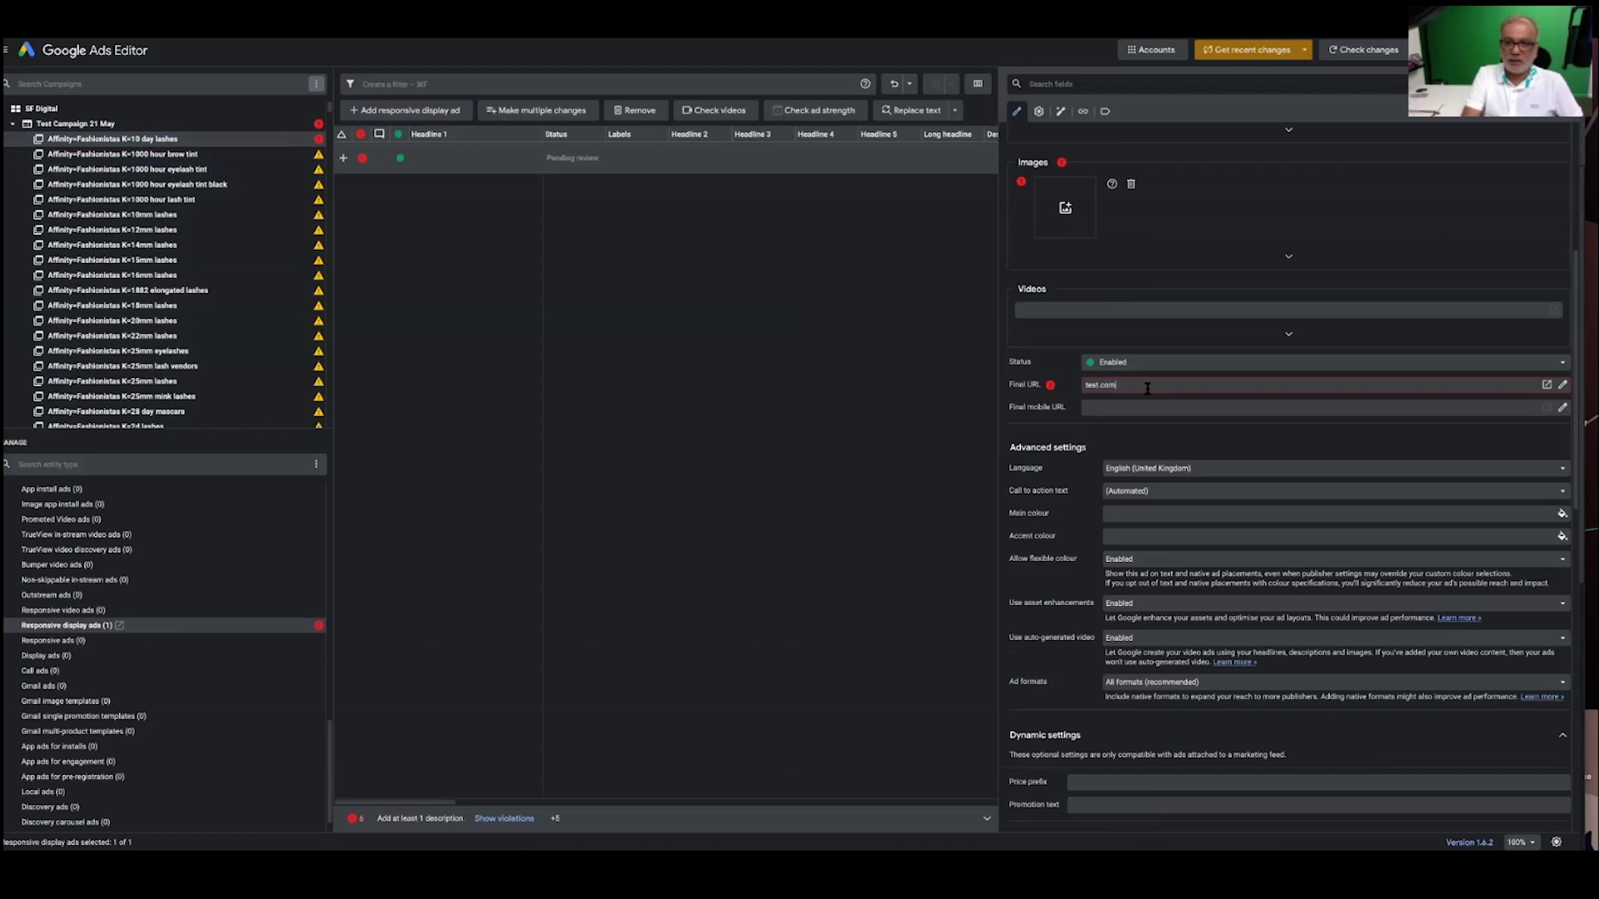
pyautogui.press('Return')
# - Add OZ2_1294 Square.jpg as the new K=10 day lashes ad's image
pyautogui.scroll(4, 1116, 405)
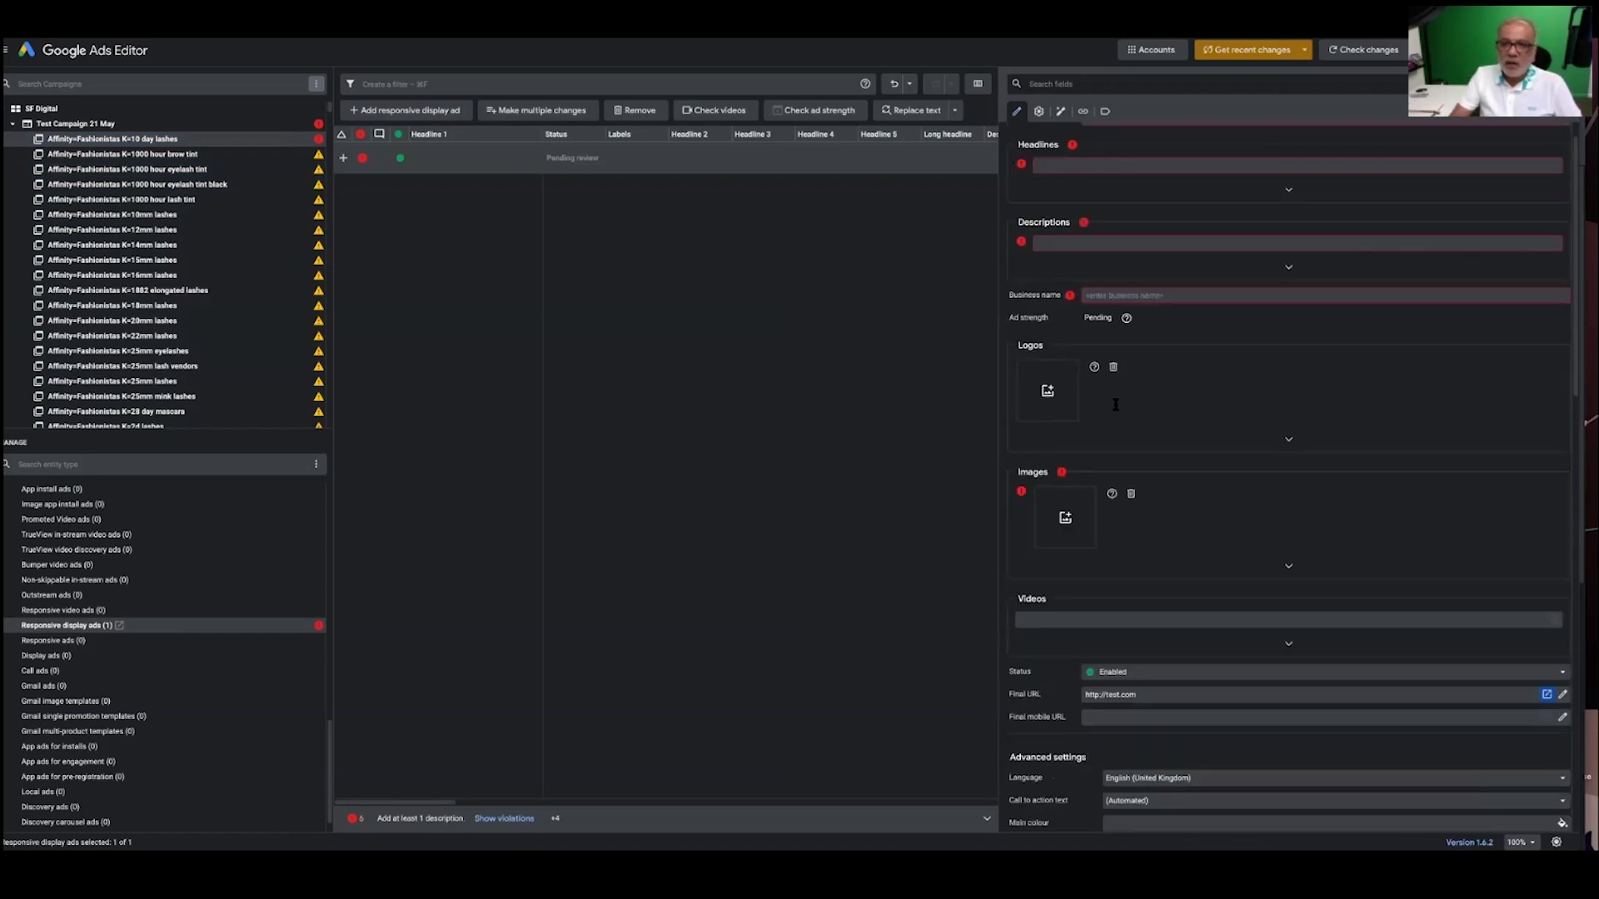
pyautogui.click(1065, 548)
pyautogui.click(1502, 329)
# - Fill the new ad's business name, description, headline ("adsfsdf") and long headline with placeholder text
pyautogui.click(1015, 326)
pyautogui.write('sdfasdf')
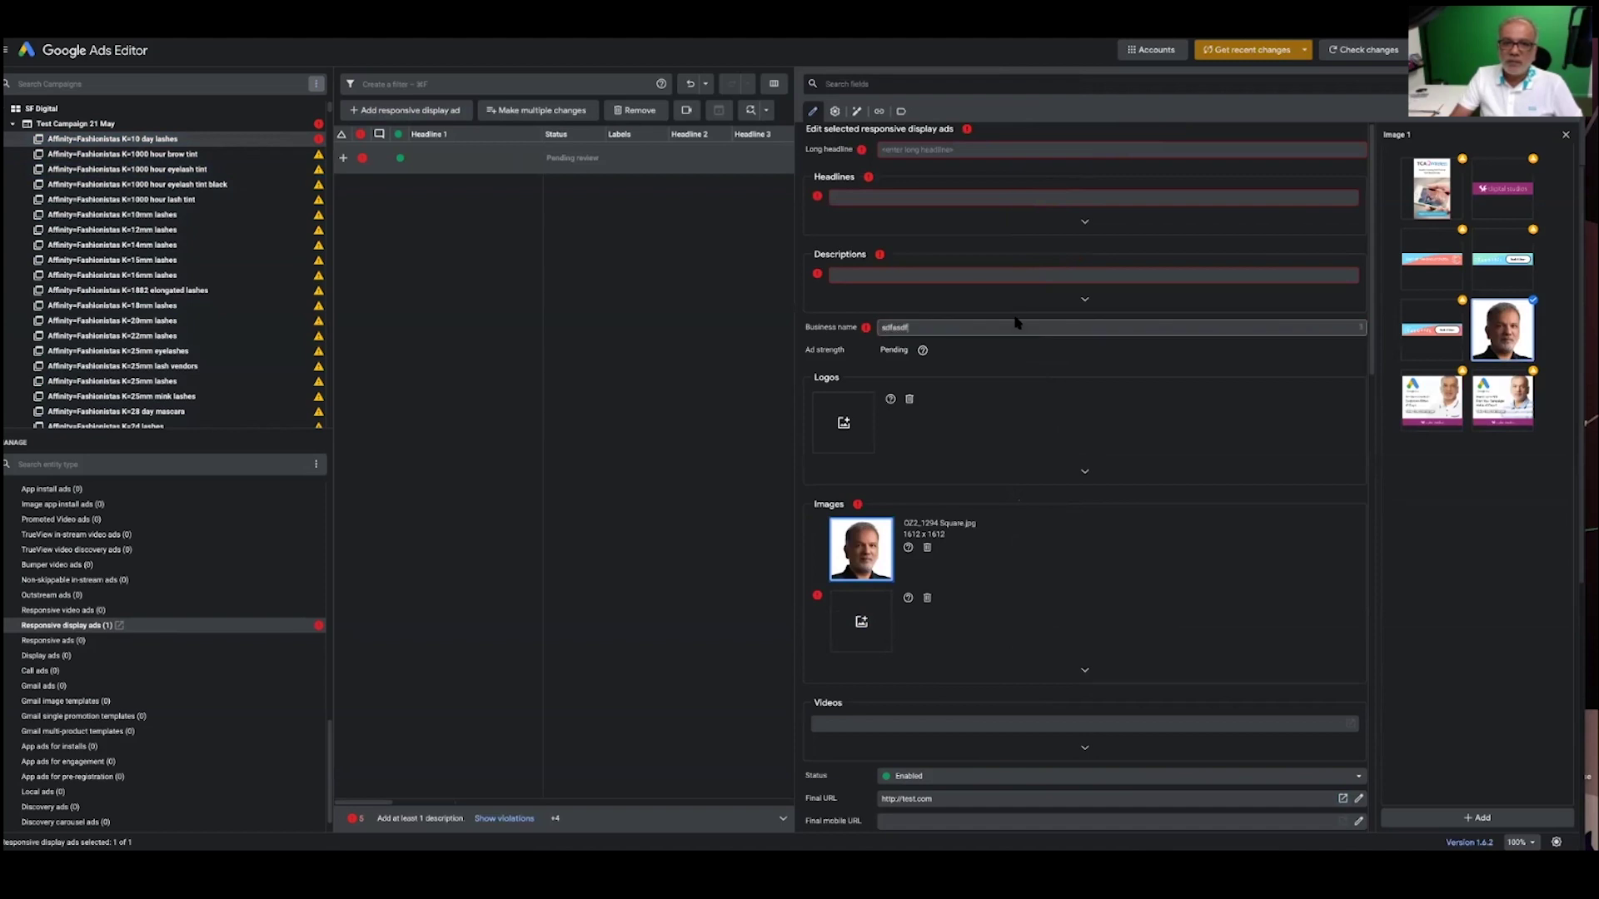
pyautogui.click(978, 277)
pyautogui.write('asdfsadf')
pyautogui.click(930, 198)
pyautogui.write('adsfsdf')
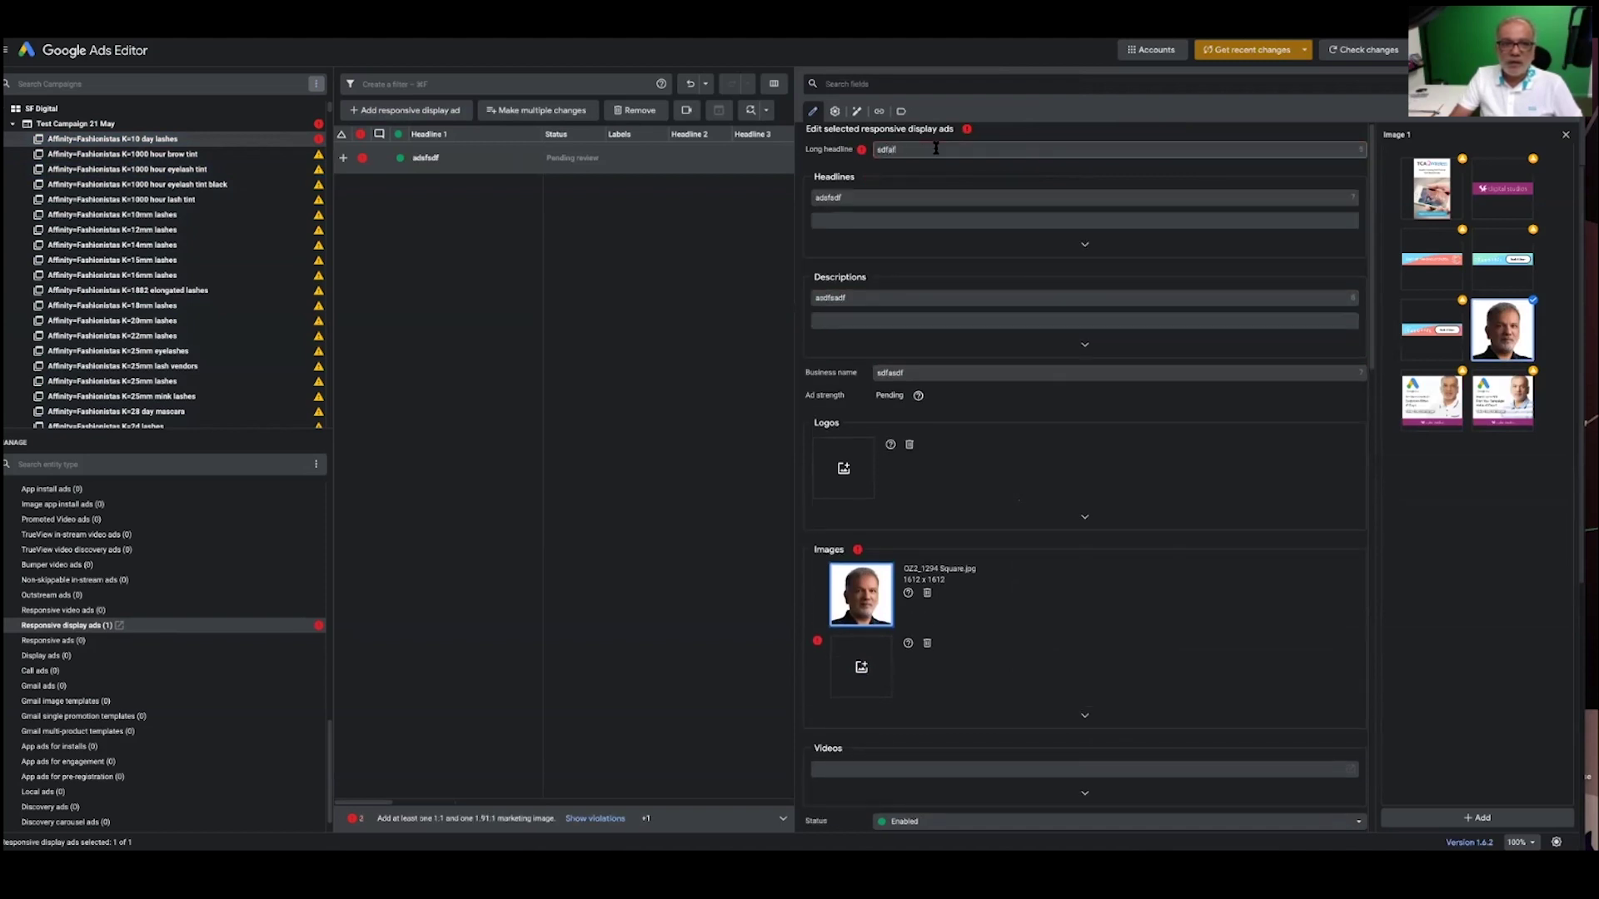
pyautogui.click(424, 208)
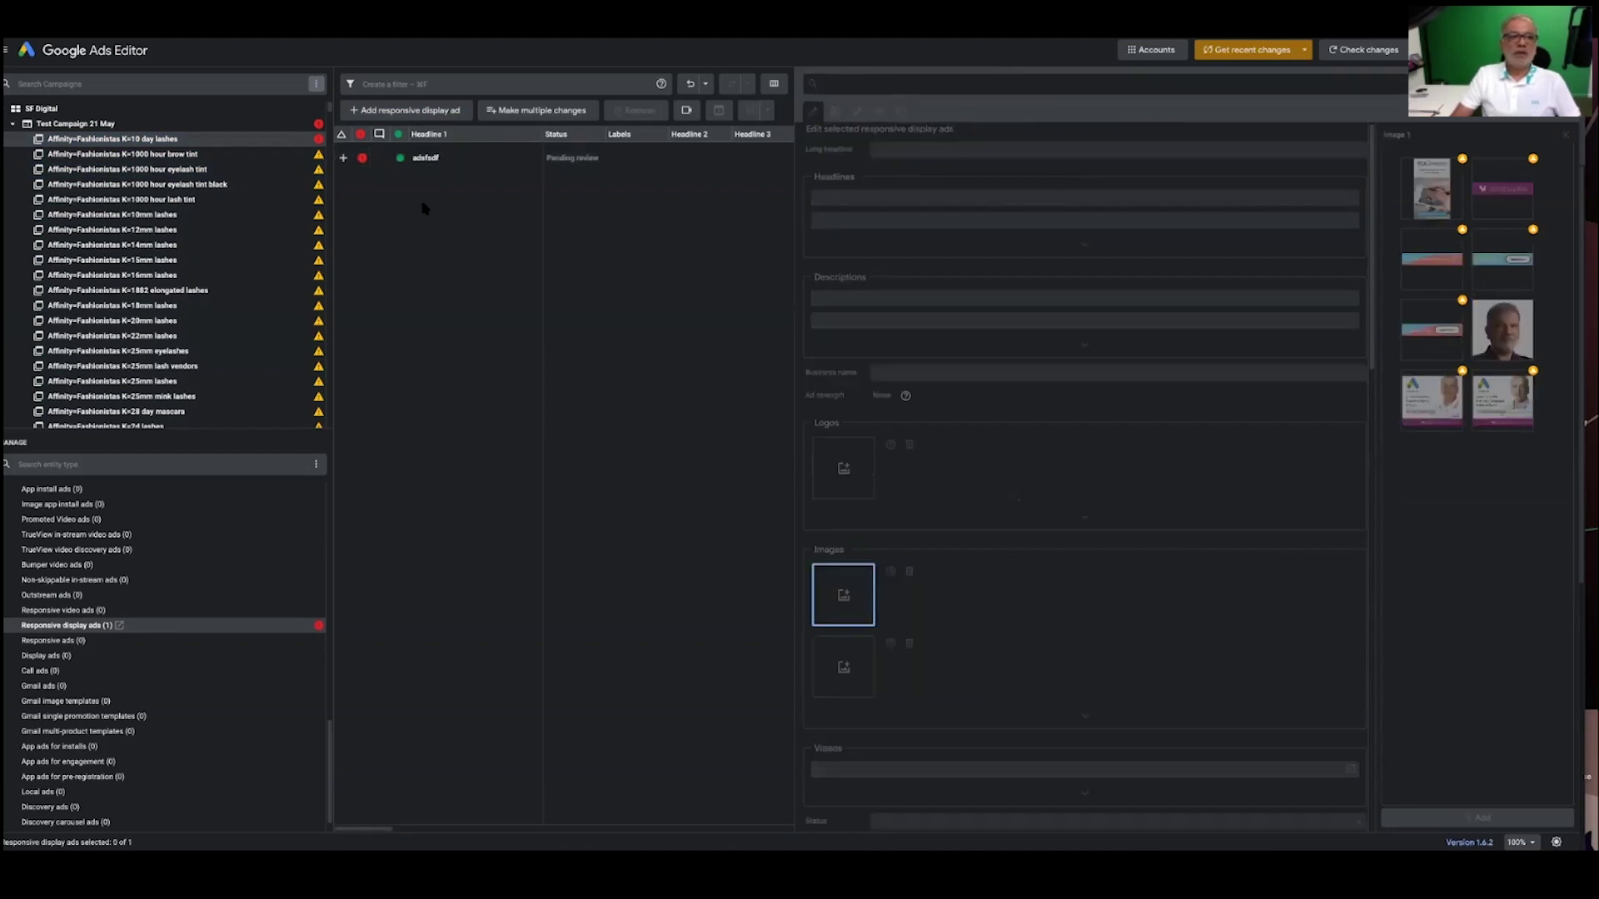
# - Paste copies of the "adsfsdf" ad into the ad groups from K=1000 hour eyelash tint to K=18mm lashes, and undo the paste
pyautogui.click(386, 158)
pyautogui.click(169, 155)
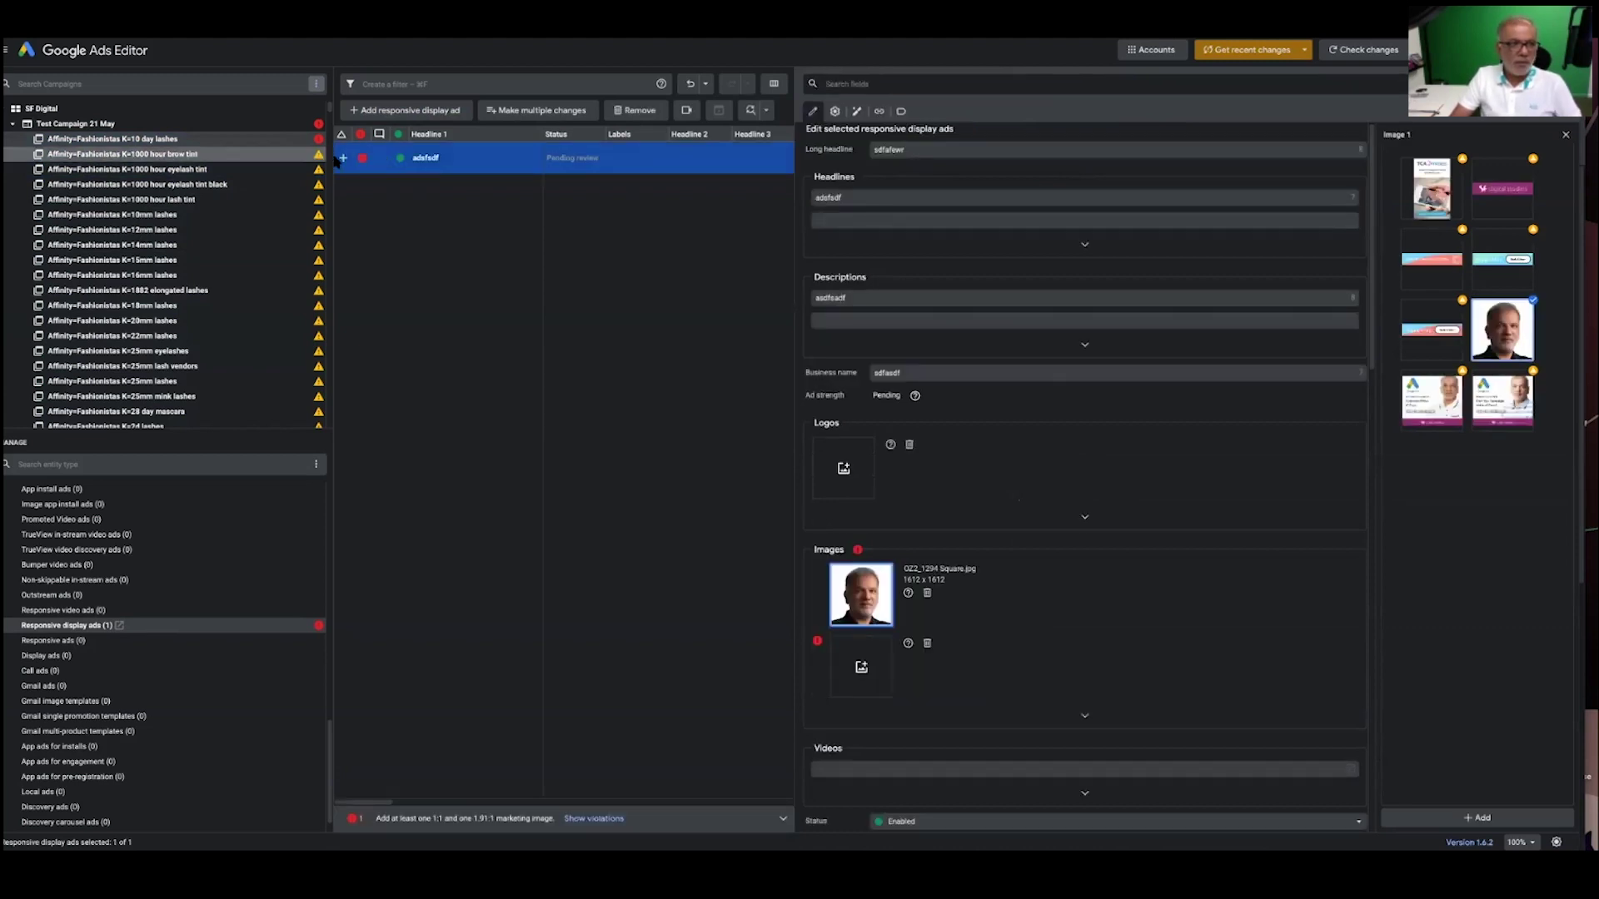
pyautogui.keyDown('shift'); pyautogui.click(169, 305); pyautogui.keyUp('shift')
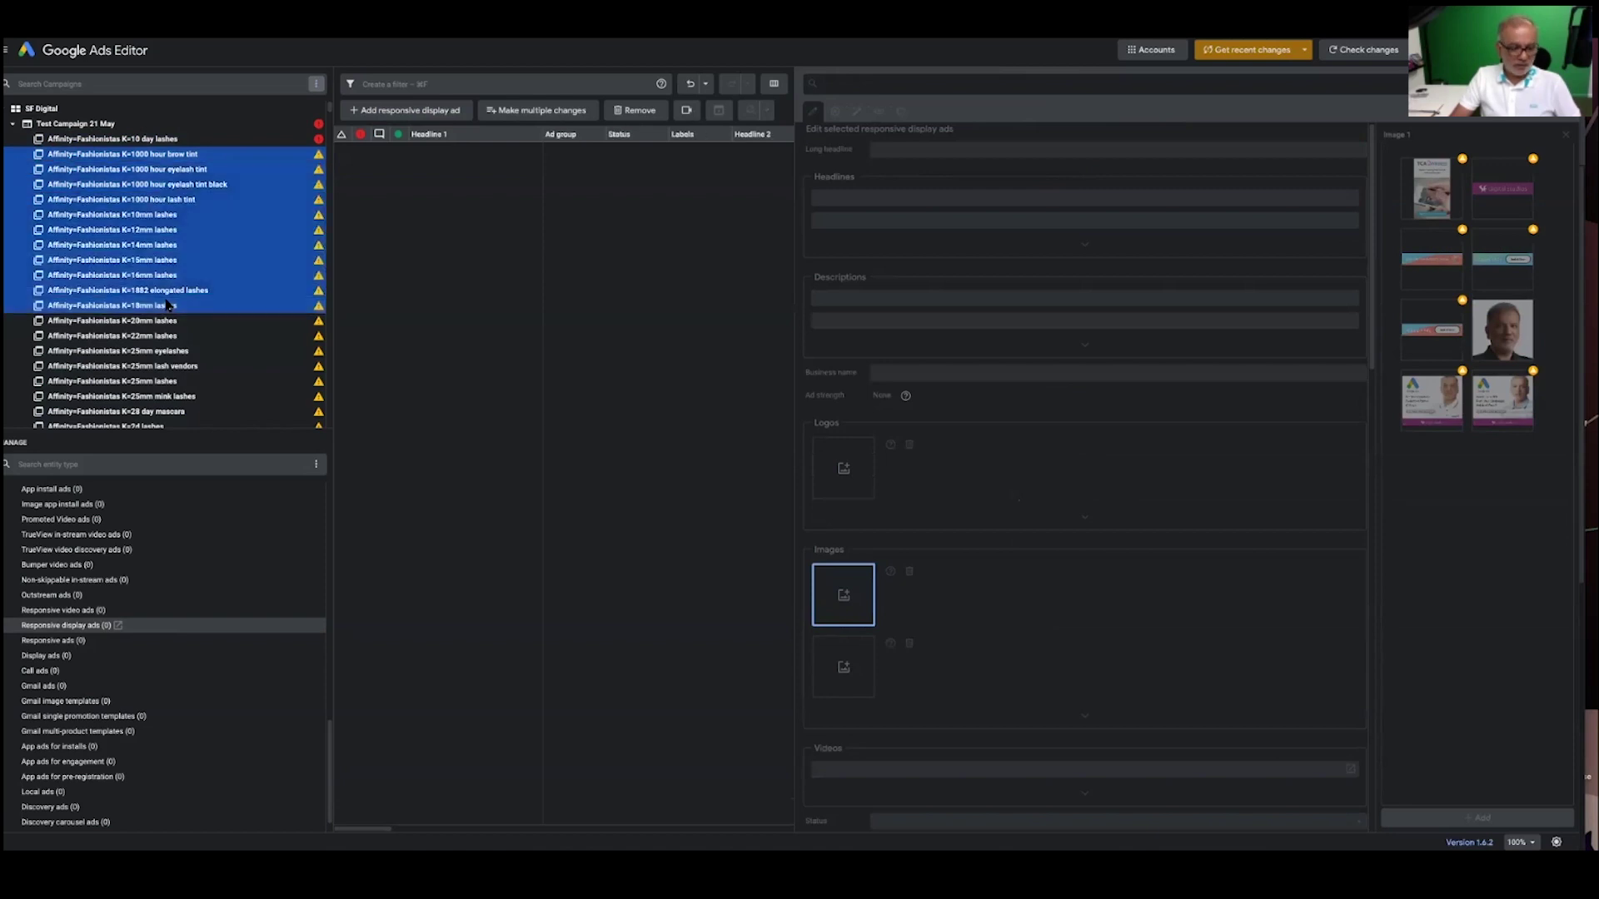
pyautogui.hotkey('ctrl', 'shift', 'n')
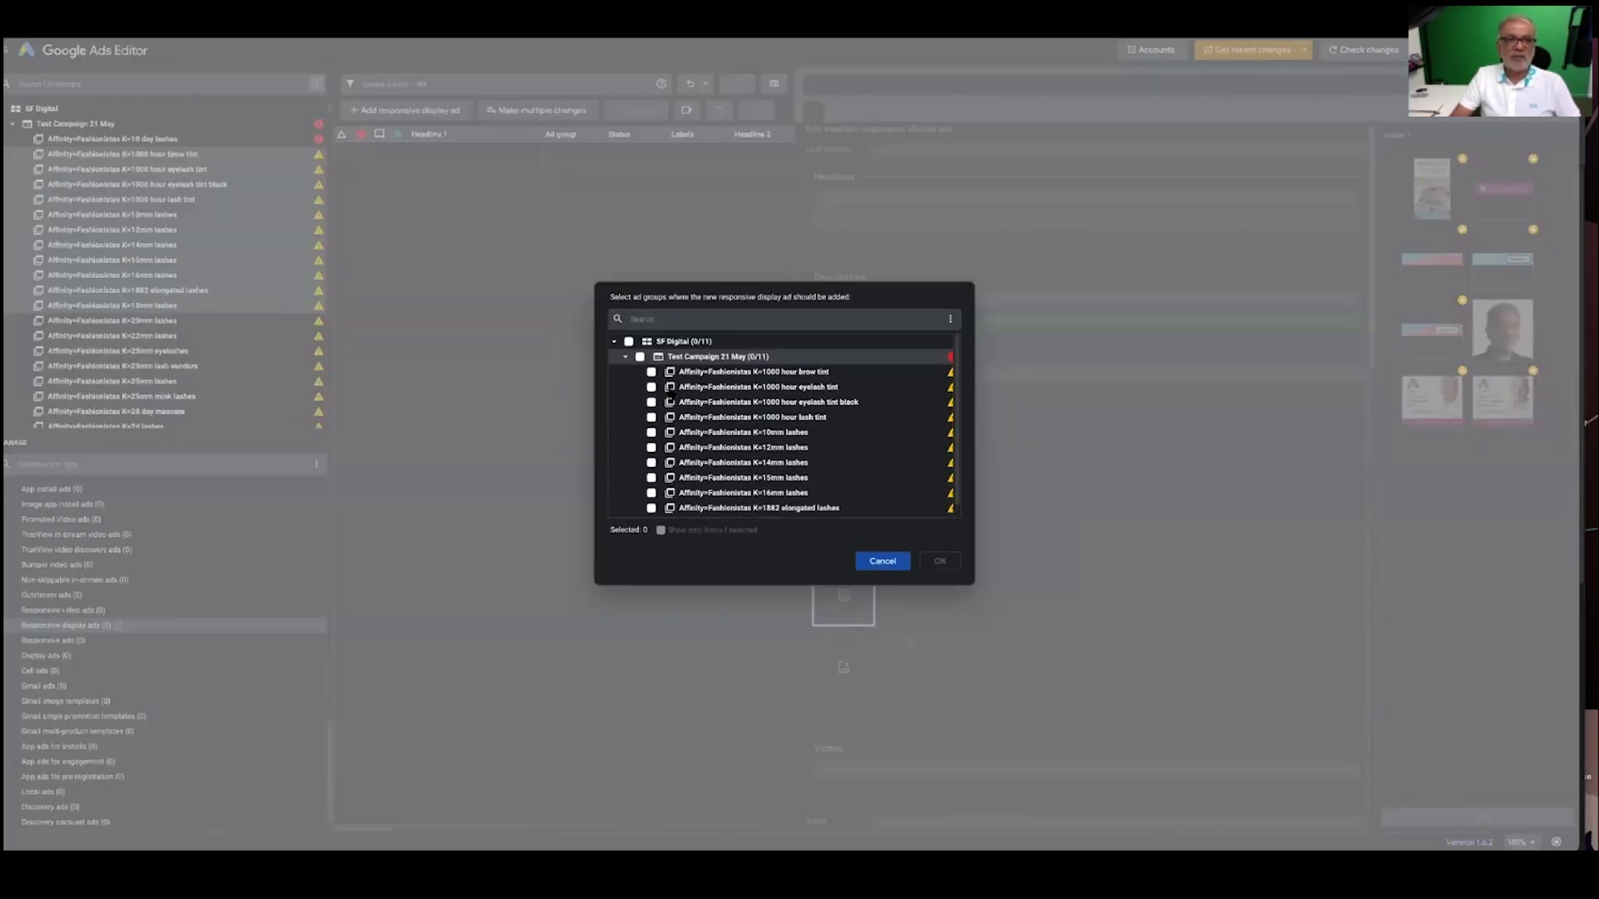
pyautogui.click(651, 372)
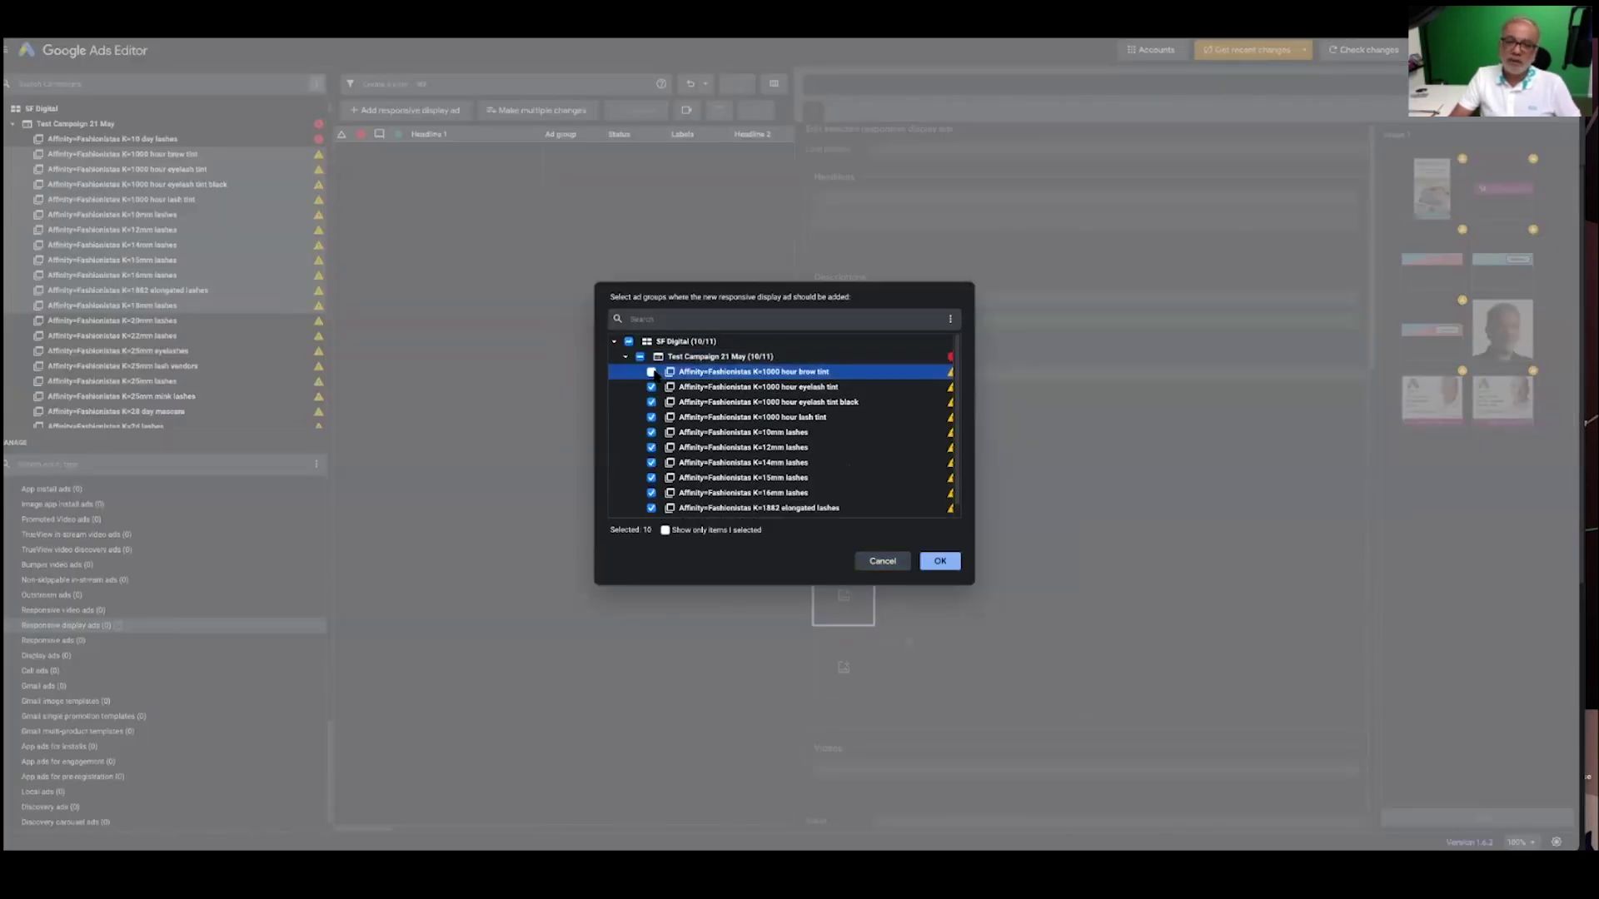
pyautogui.click(940, 562)
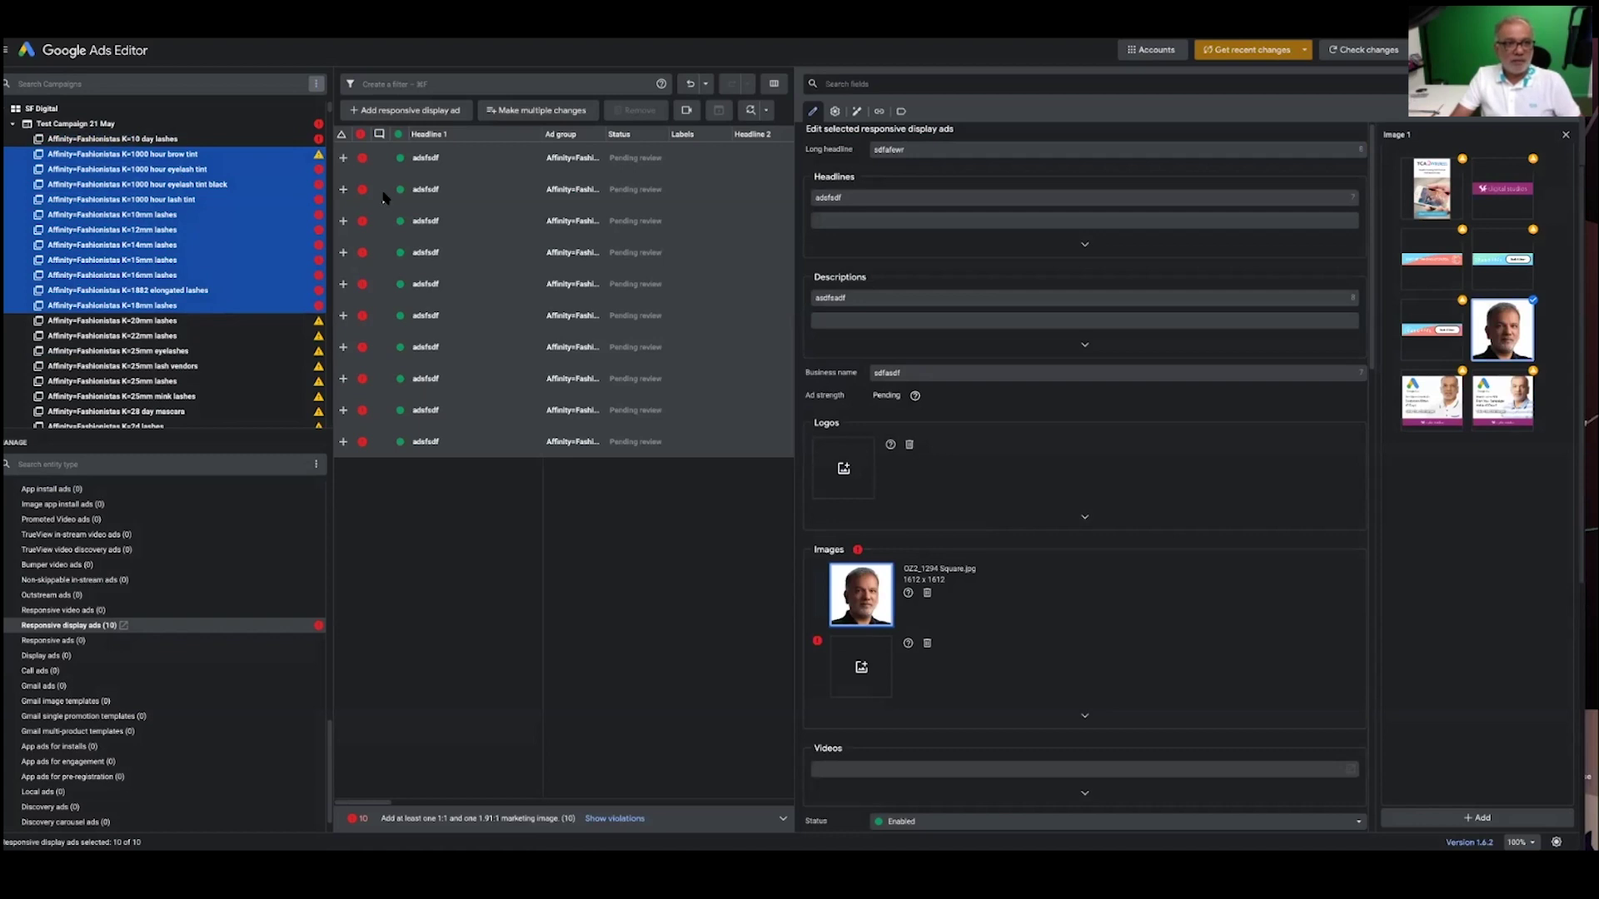
pyautogui.click(690, 84)
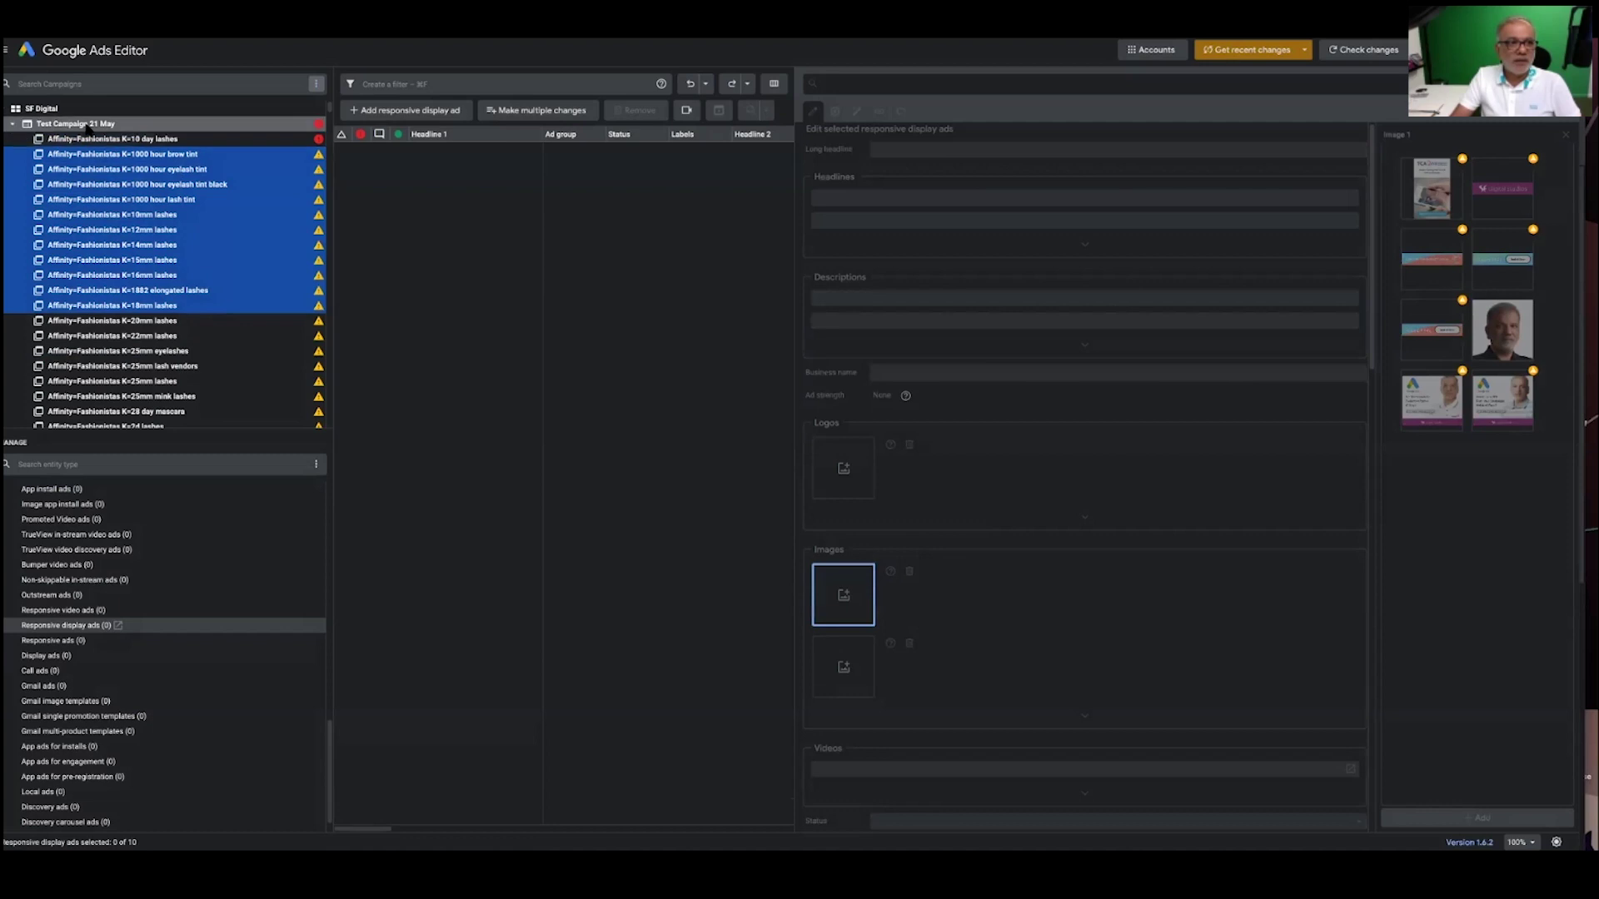
# - Paste the "adsfsdf" responsive display ad into all ad groups of Test Campaign 21 May
pyautogui.click(88, 125)
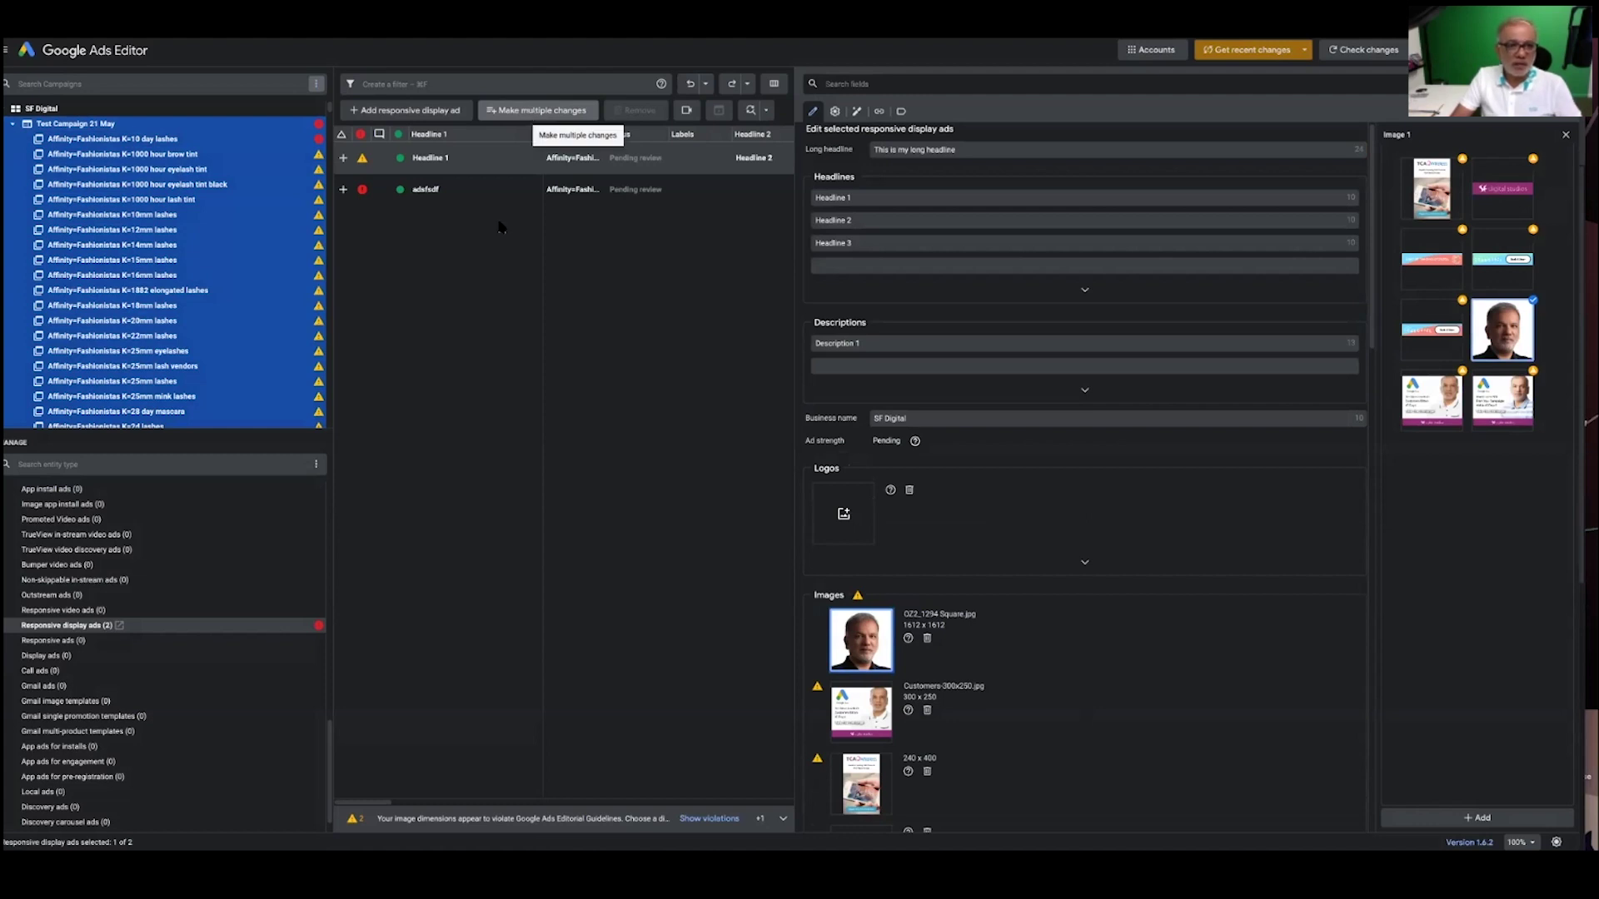
pyautogui.click(493, 267)
pyautogui.hotkey('ctrl', 'shift', 'n')
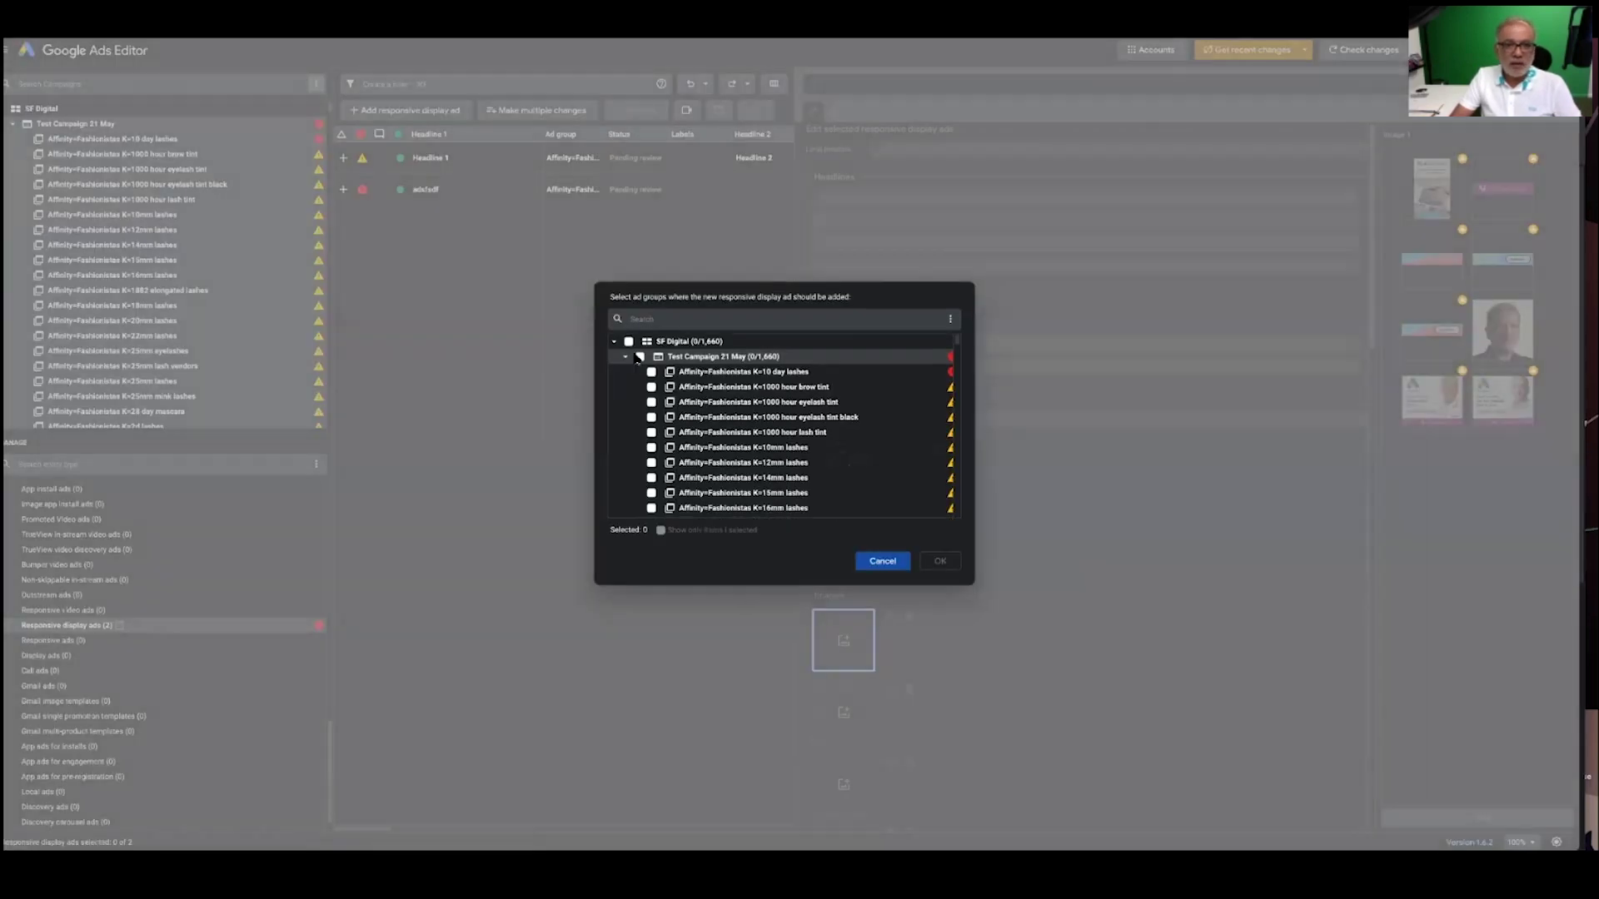
pyautogui.click(640, 356)
pyautogui.scroll(-10, 747, 430)
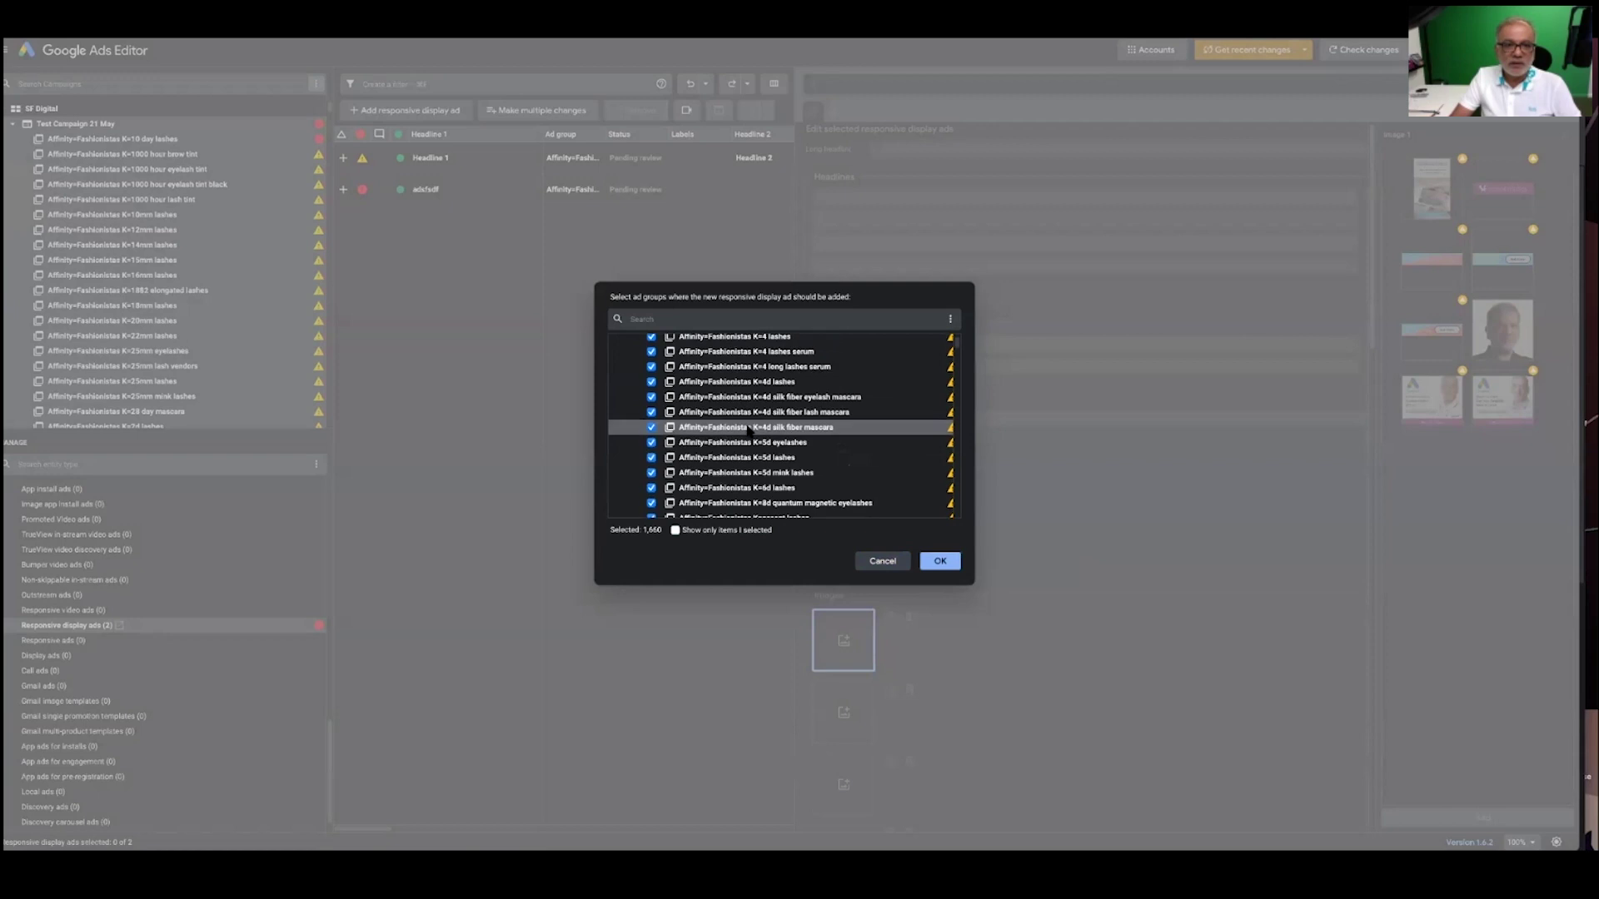
pyautogui.scroll(-10, 748, 430)
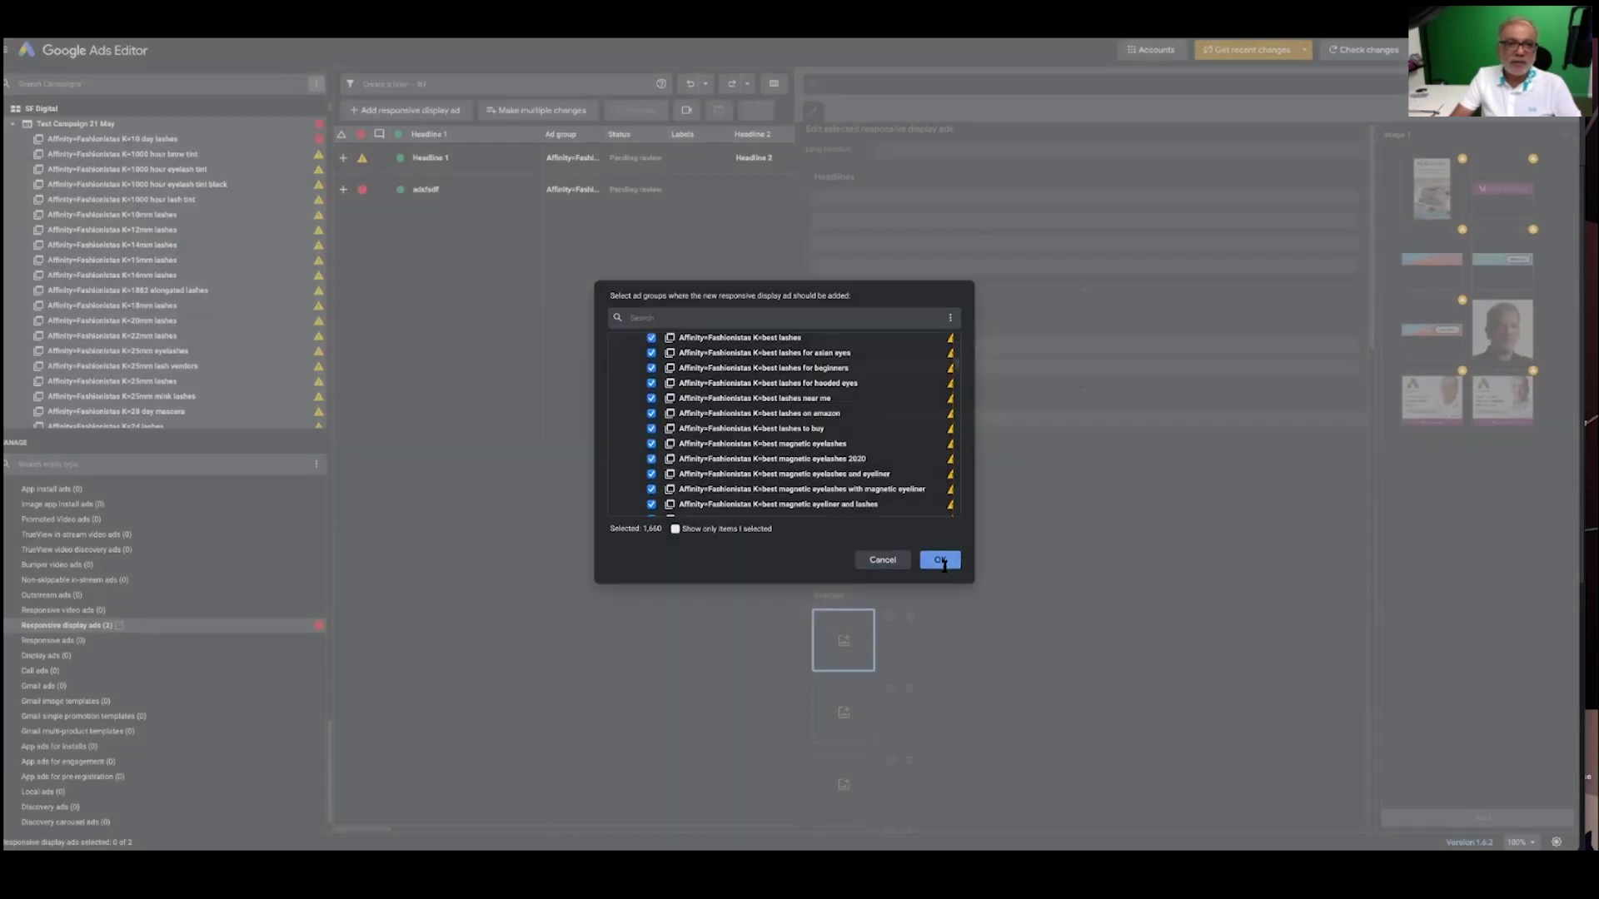
pyautogui.click(941, 561)
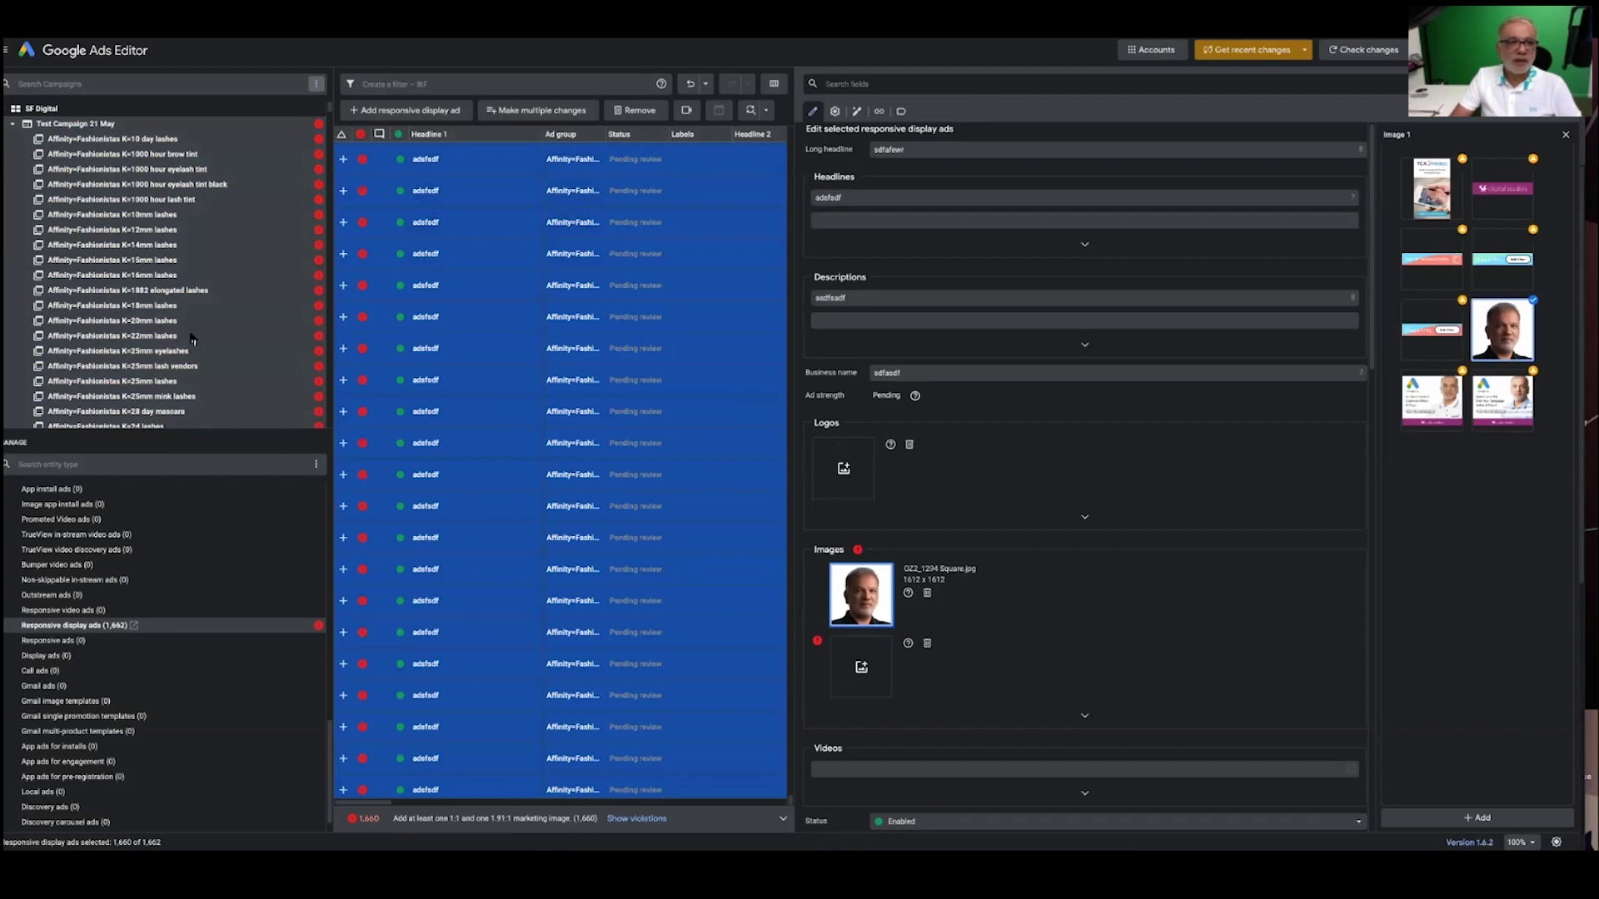
# - Check the pasted ad in individual ad groups, including K=25mm eyelashes and K=applying magnetic lashes
pyautogui.click(190, 349)
pyautogui.scroll(-10, 190, 358)
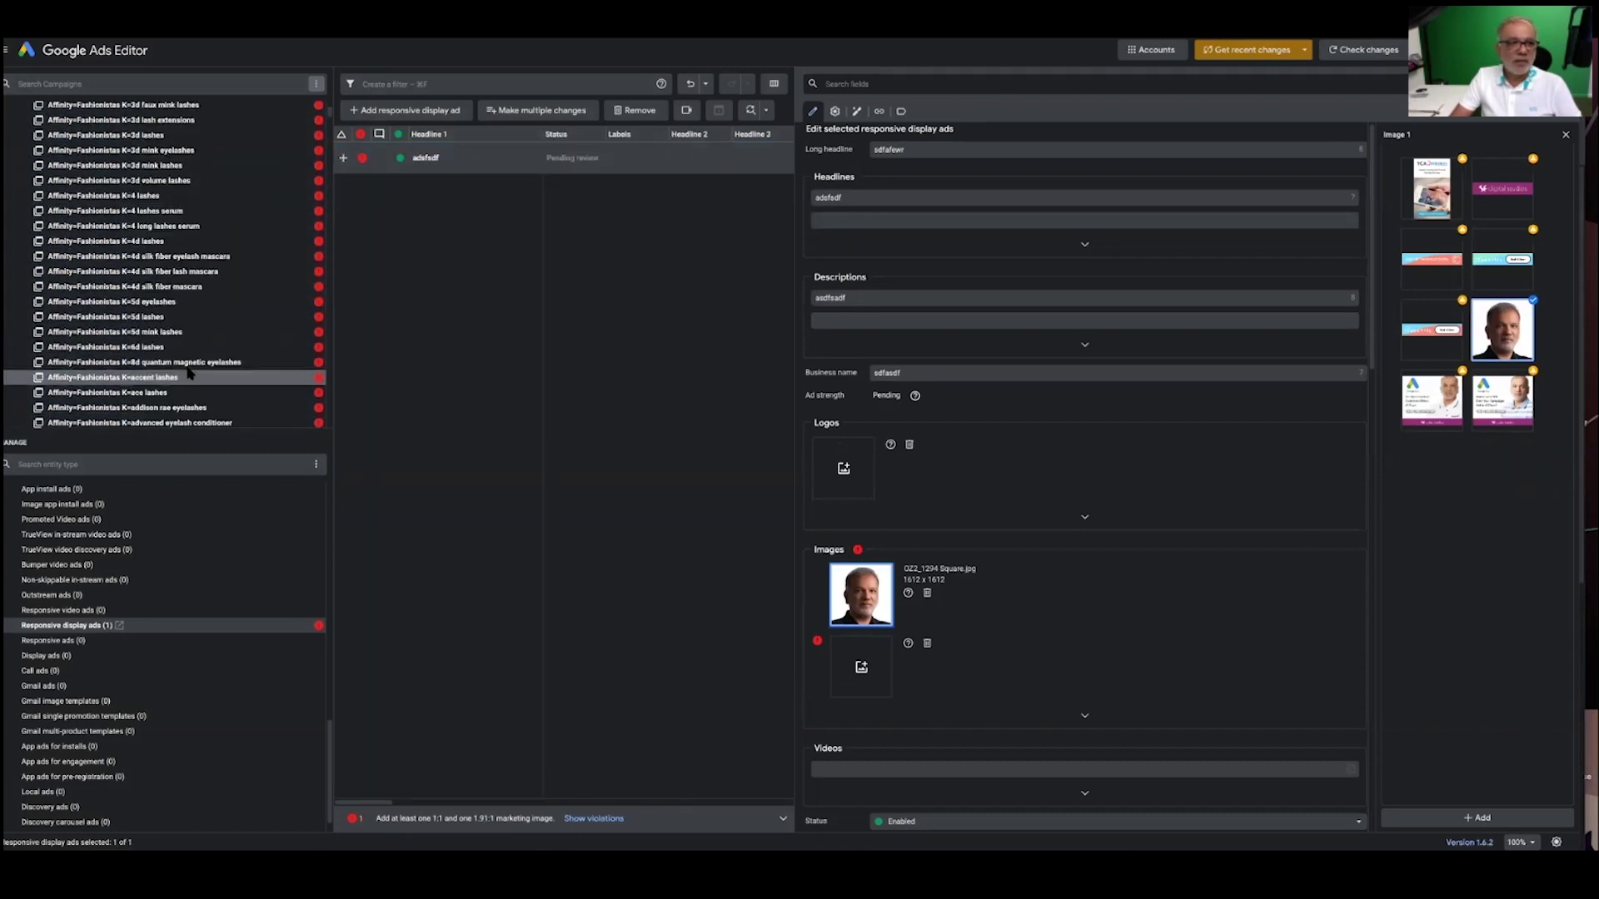
pyautogui.scroll(-8, 196, 300)
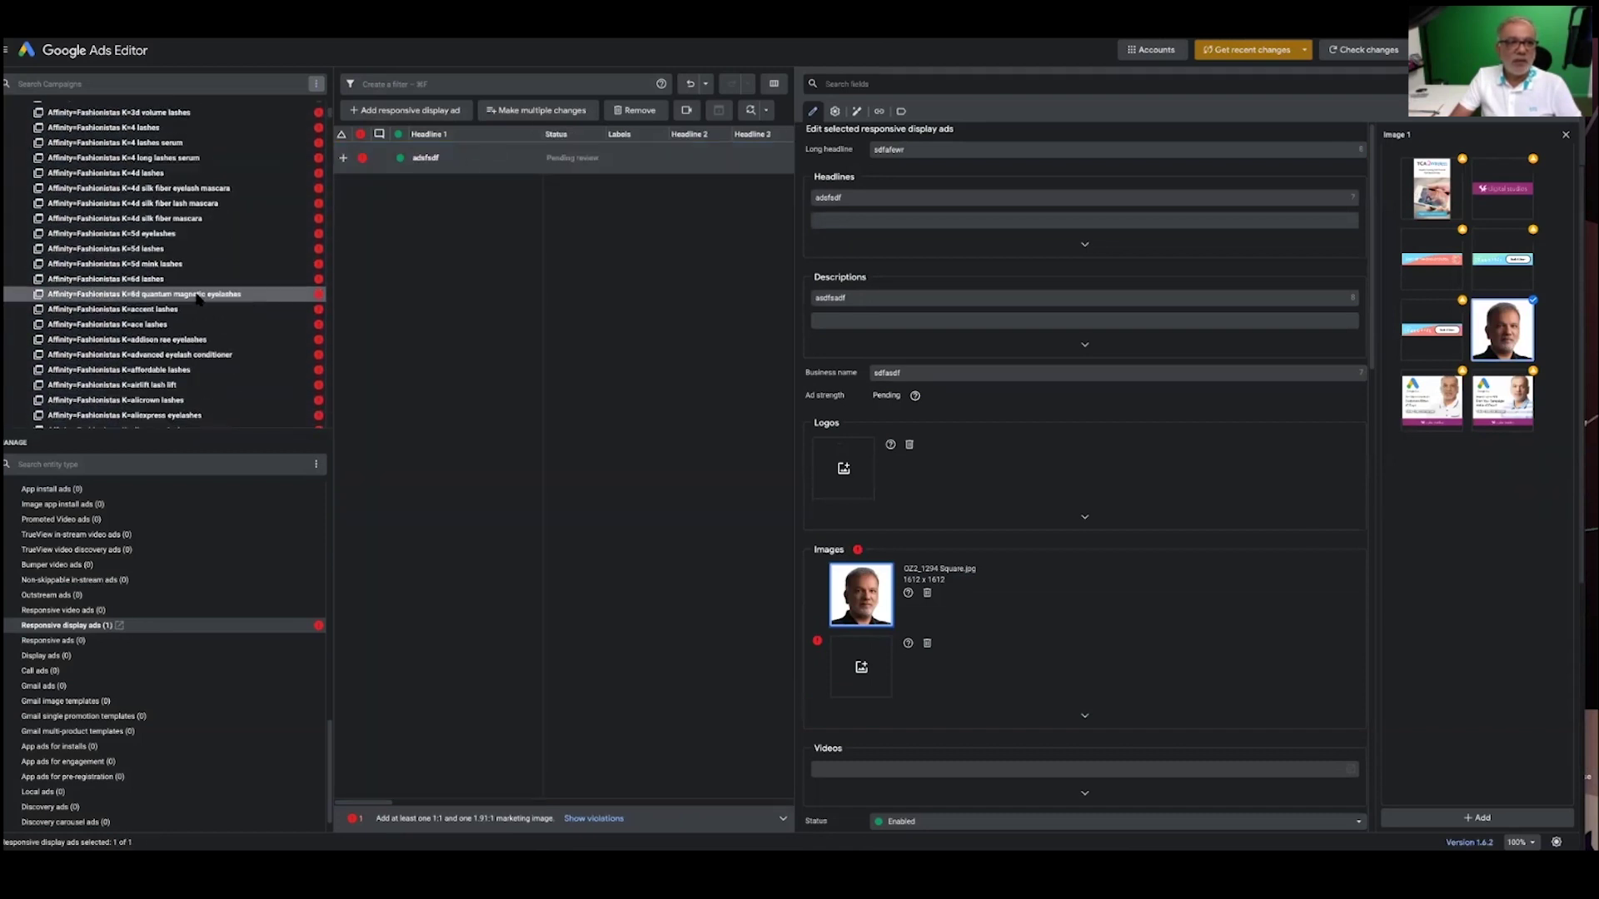
pyautogui.scroll(-1, 199, 298)
pyautogui.click(199, 300)
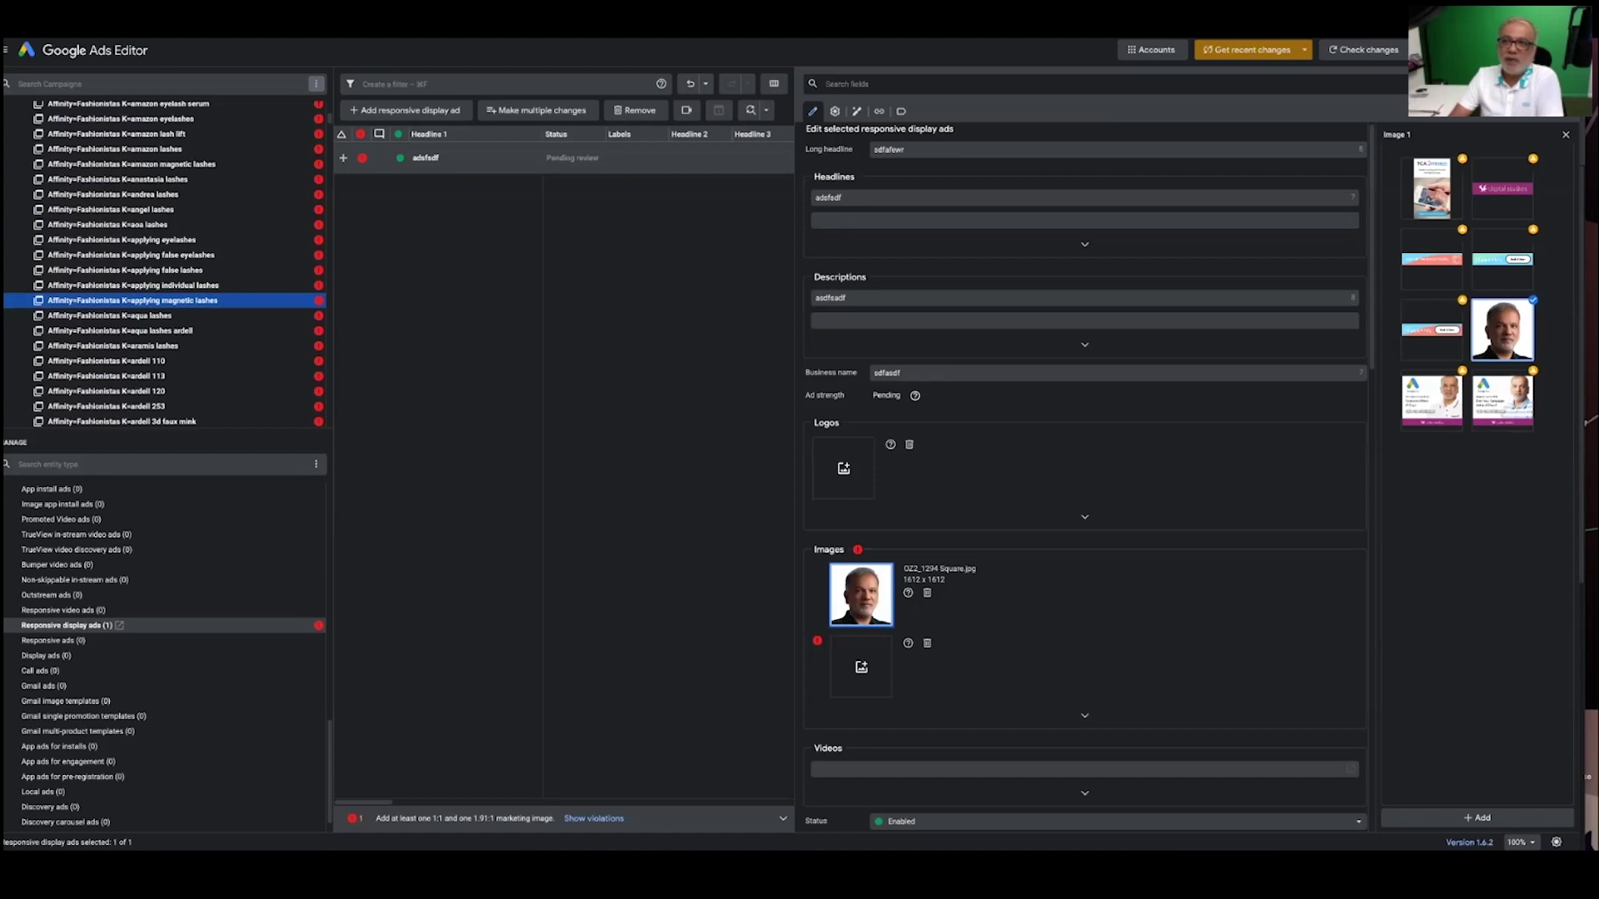
# - Review the summary of changes awaiting posting for the selected campaign, enlarging the dialog to show all entity types, and cancel without posting
pyautogui.click(1439, 50)
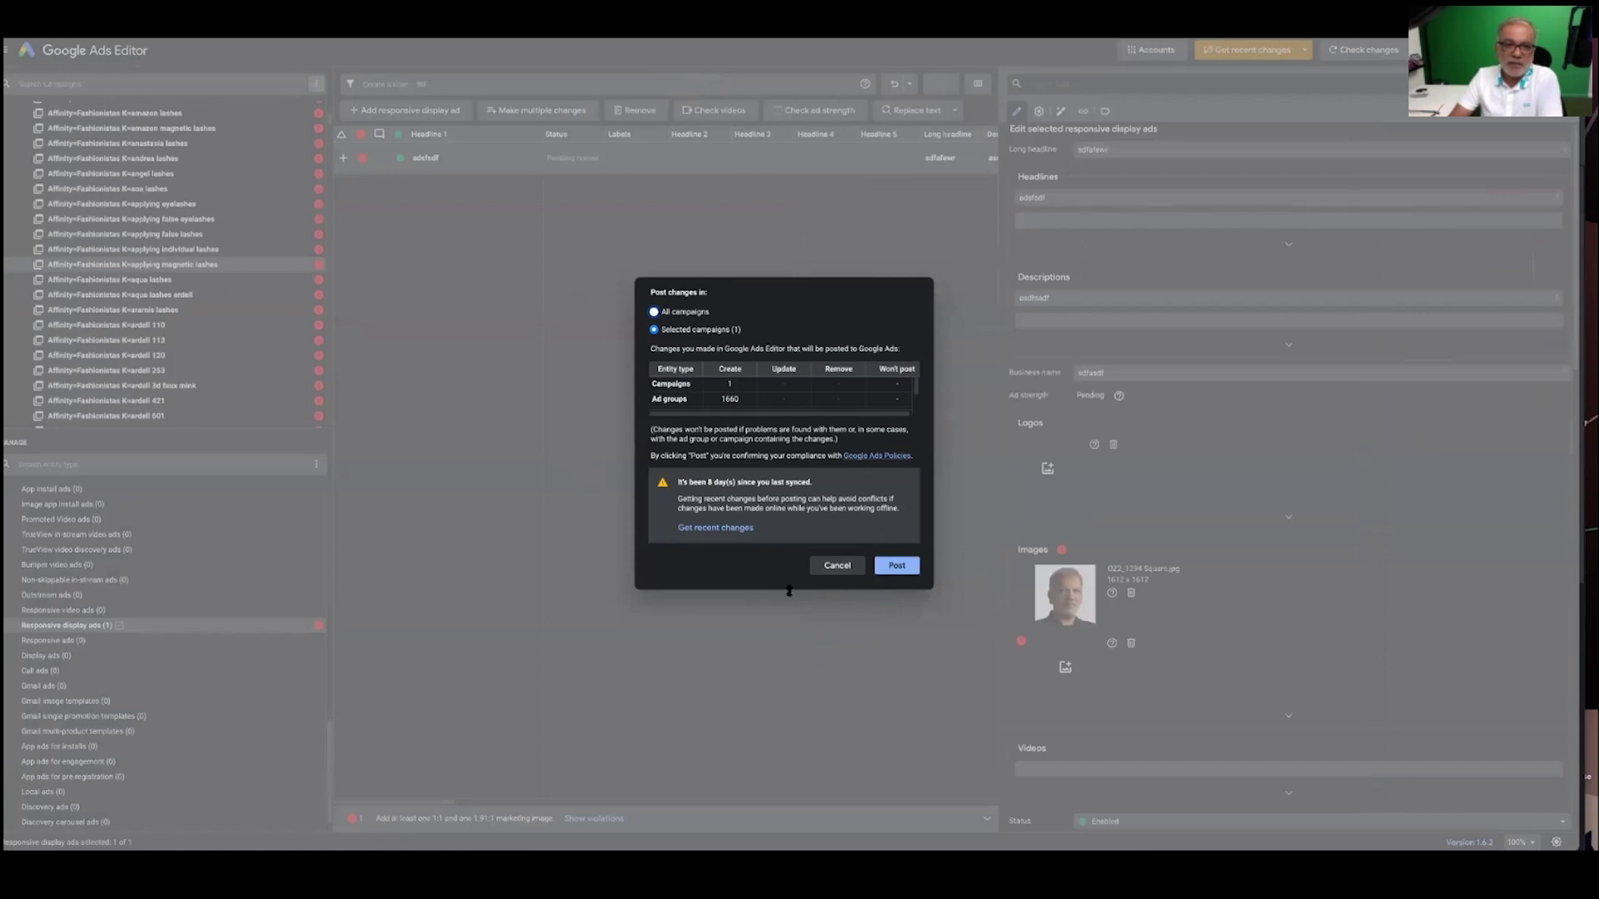
pyautogui.moveTo(789, 591); pyautogui.dragTo(789, 716)
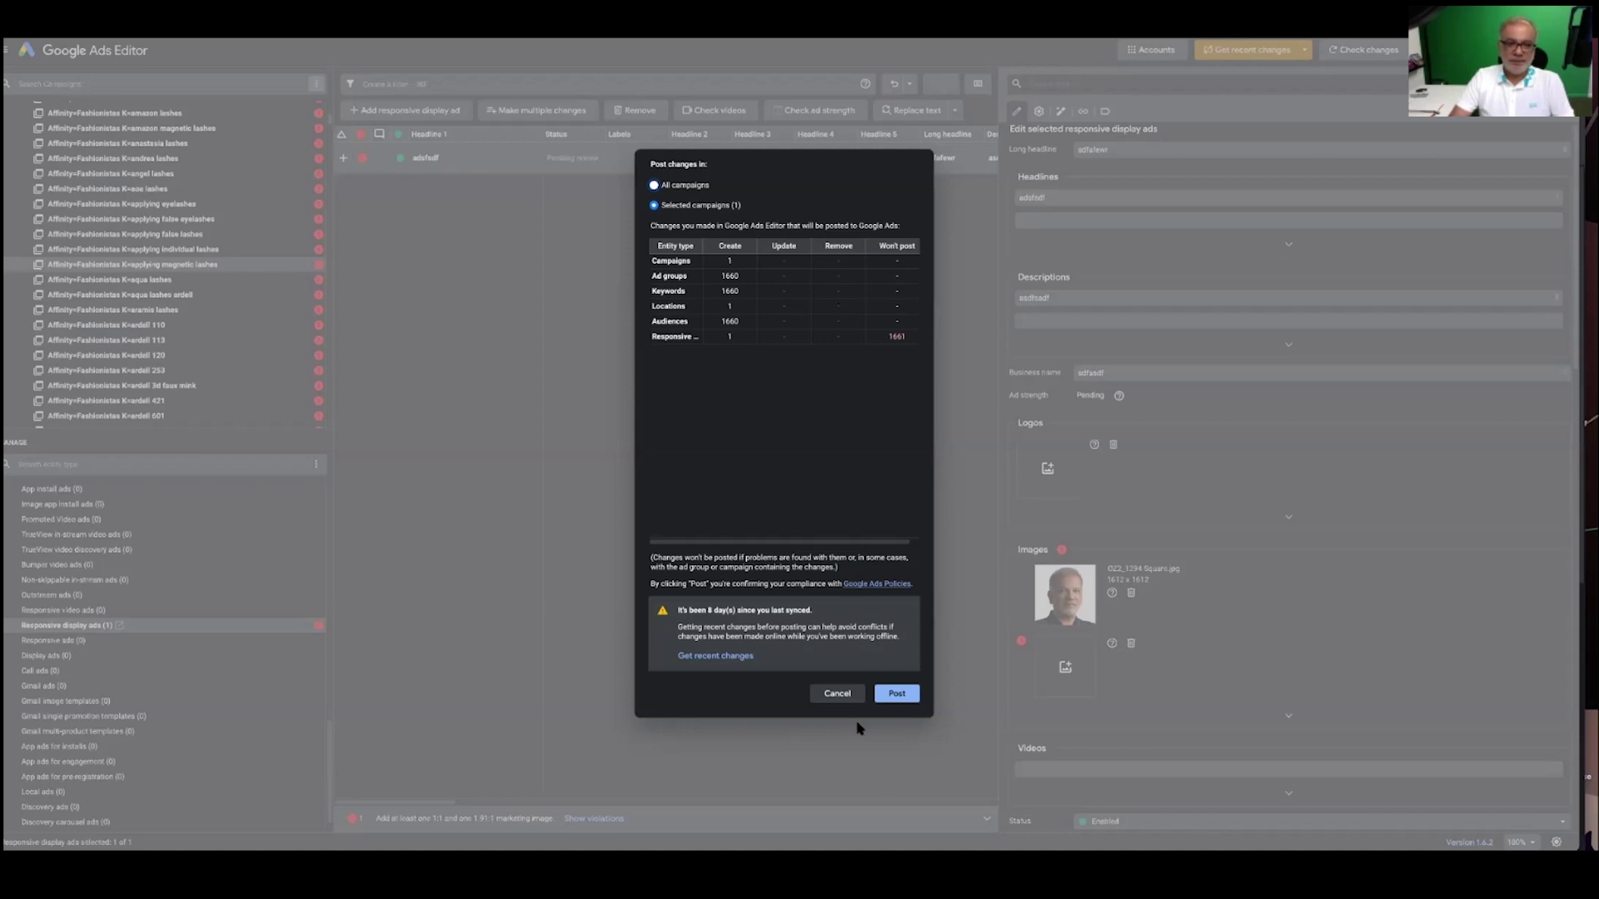
pyautogui.click(827, 698)
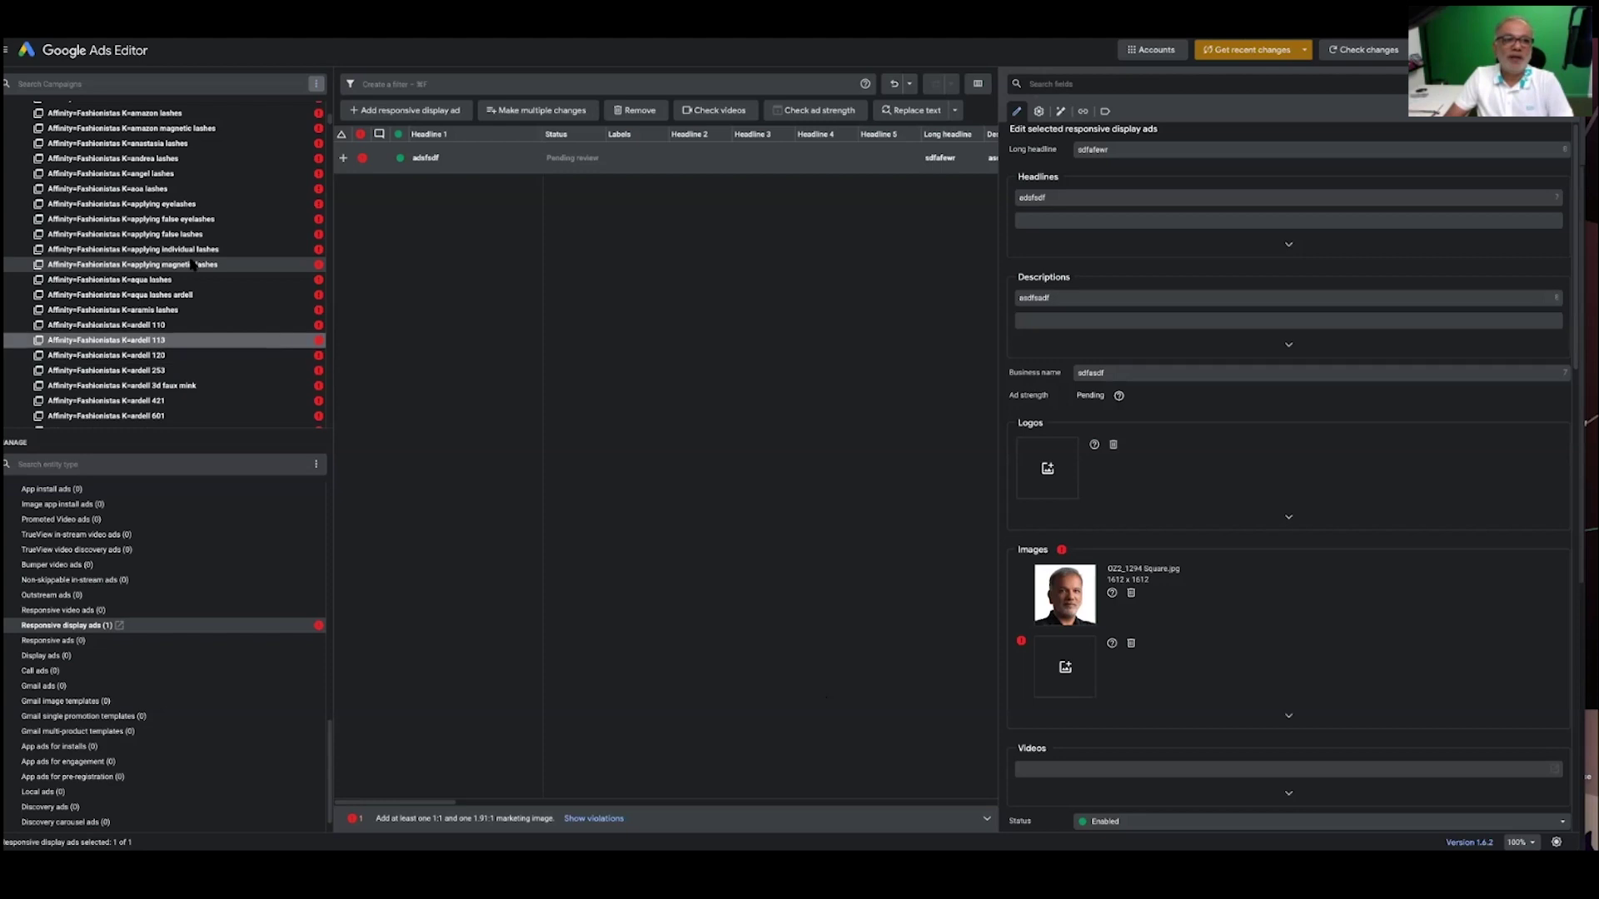
# - Pause all ad groups from K=aliexpress lashes through K=ardell d curl lashes in Test Campaign 21 May
pyautogui.scroll(10, 177, 210)
pyautogui.scroll(-15, 177, 211)
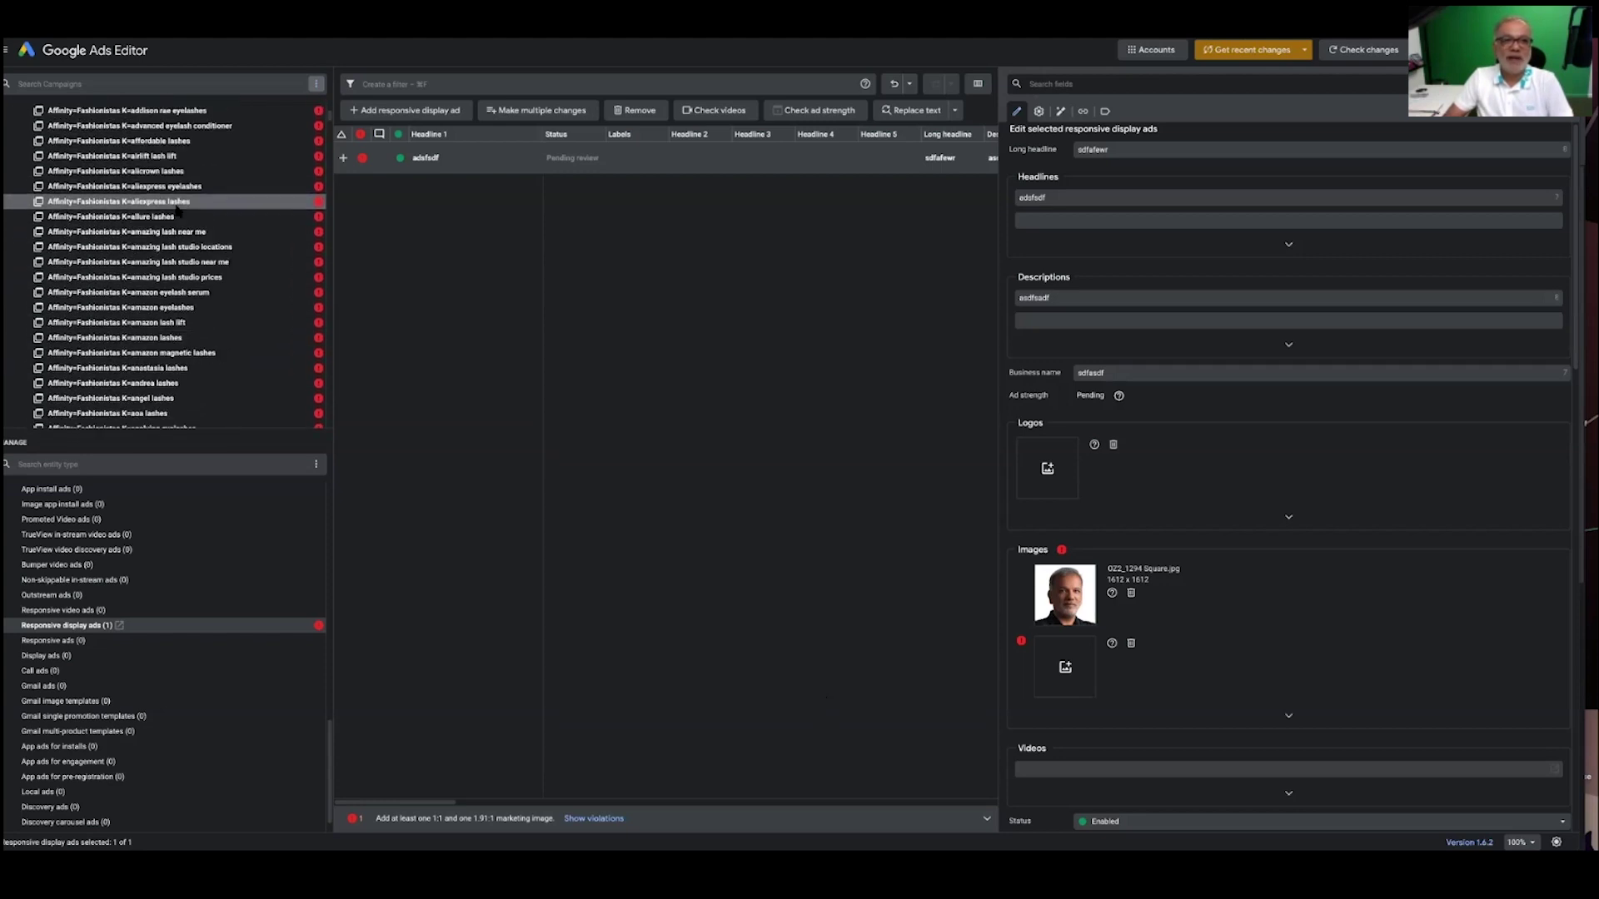
pyautogui.click(138, 204)
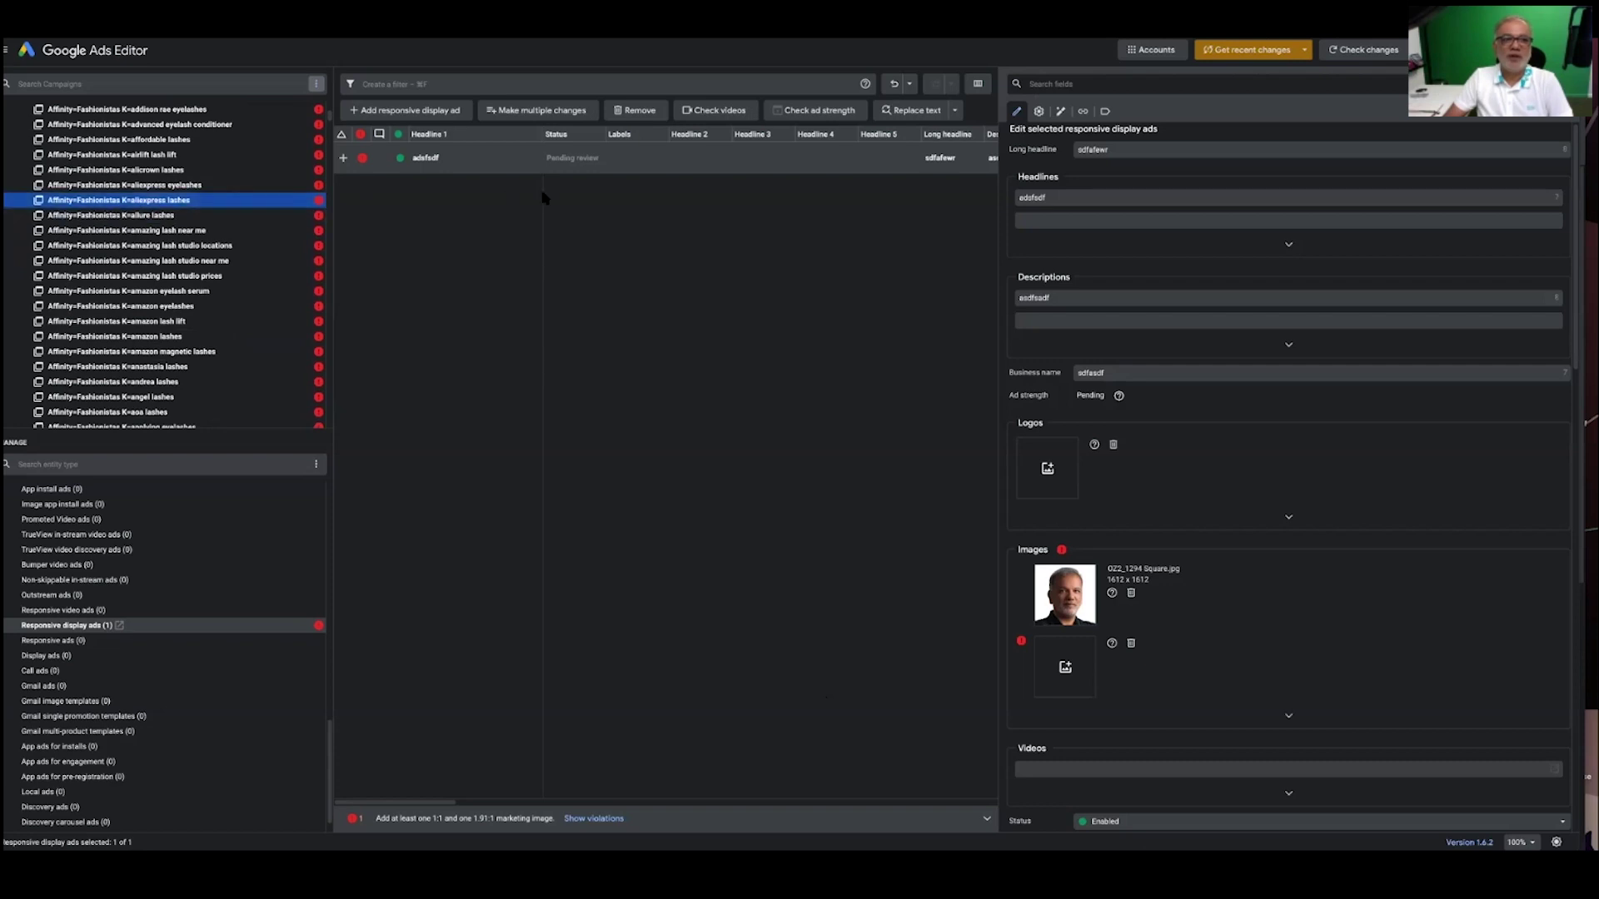
pyautogui.scroll(-7, 213, 303)
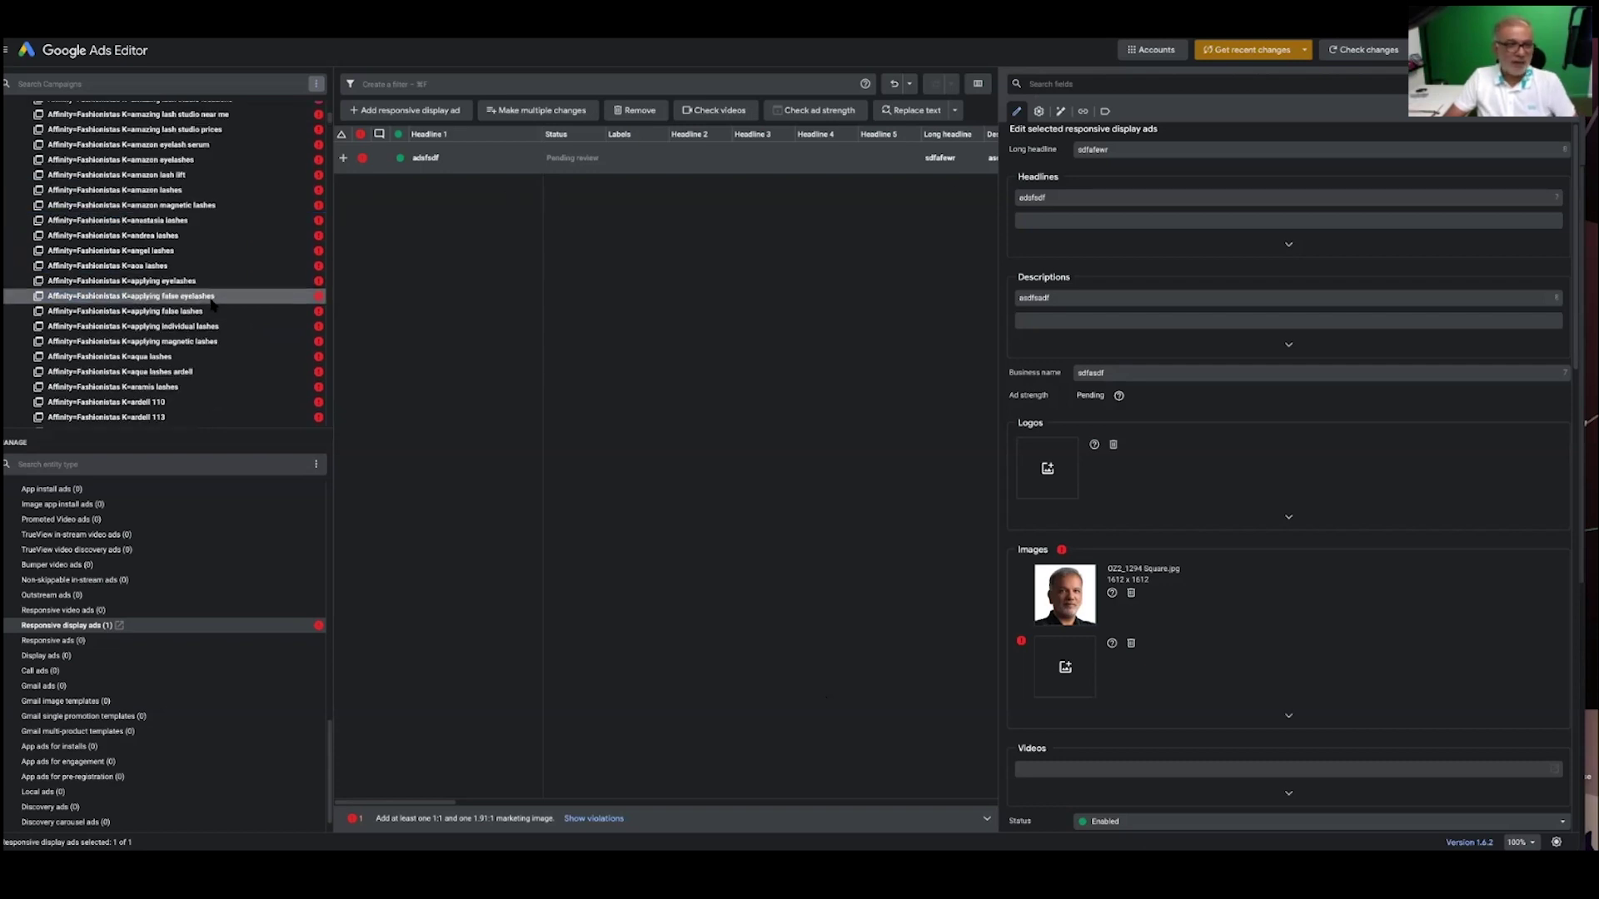
pyautogui.keyDown('shift'); pyautogui.click(213, 345); pyautogui.keyUp('shift')
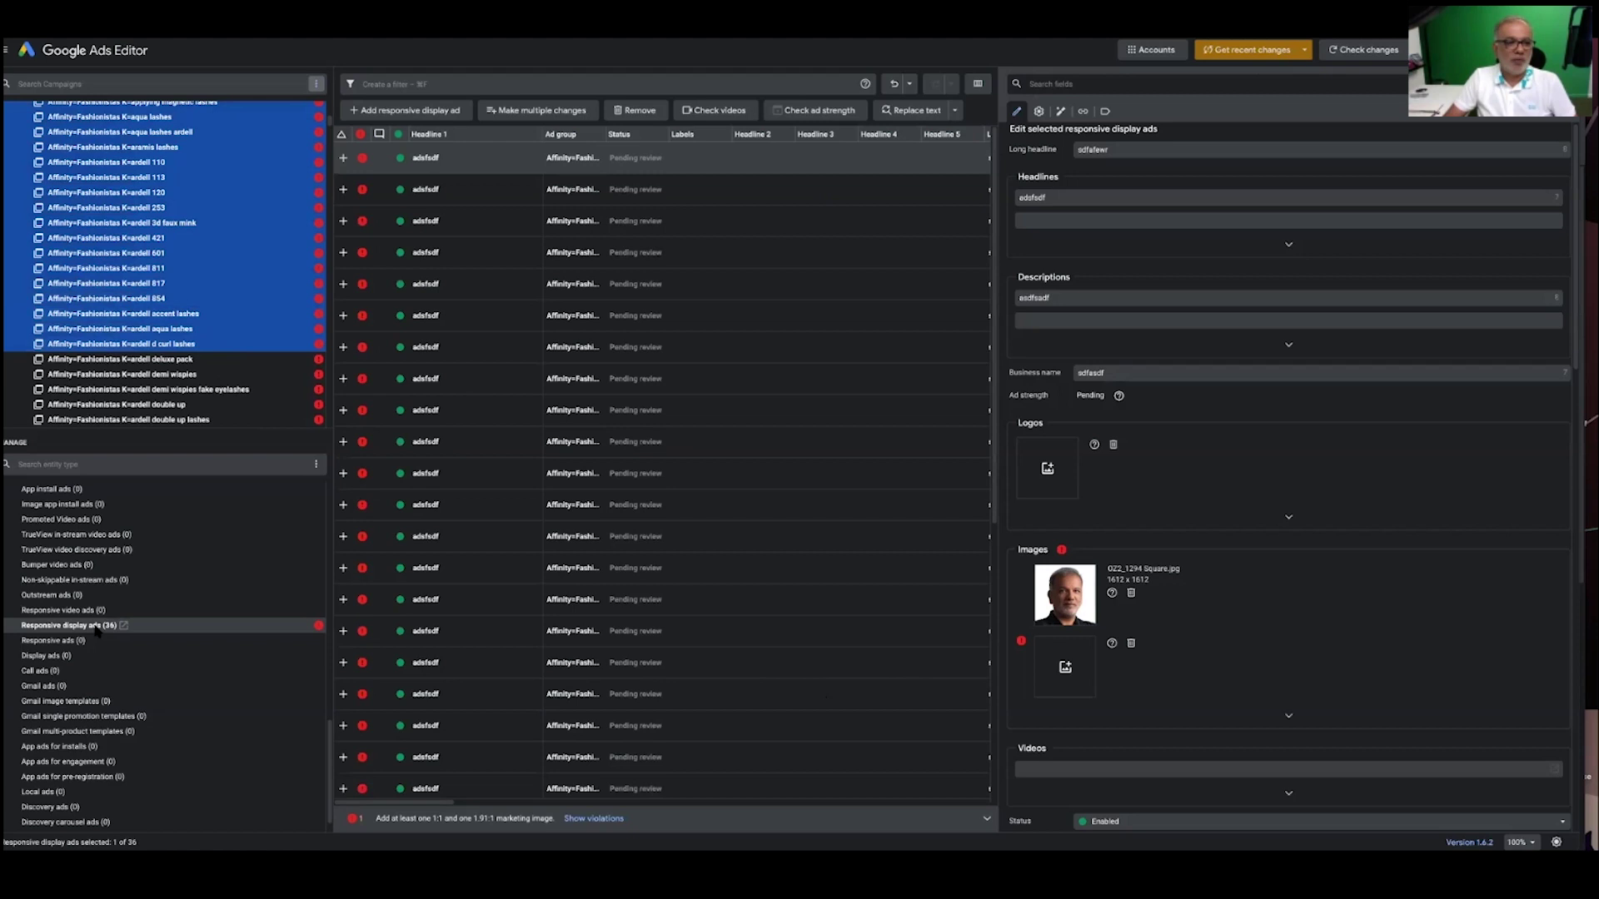
pyautogui.scroll(2, 90, 654)
pyautogui.scroll(10, 90, 654)
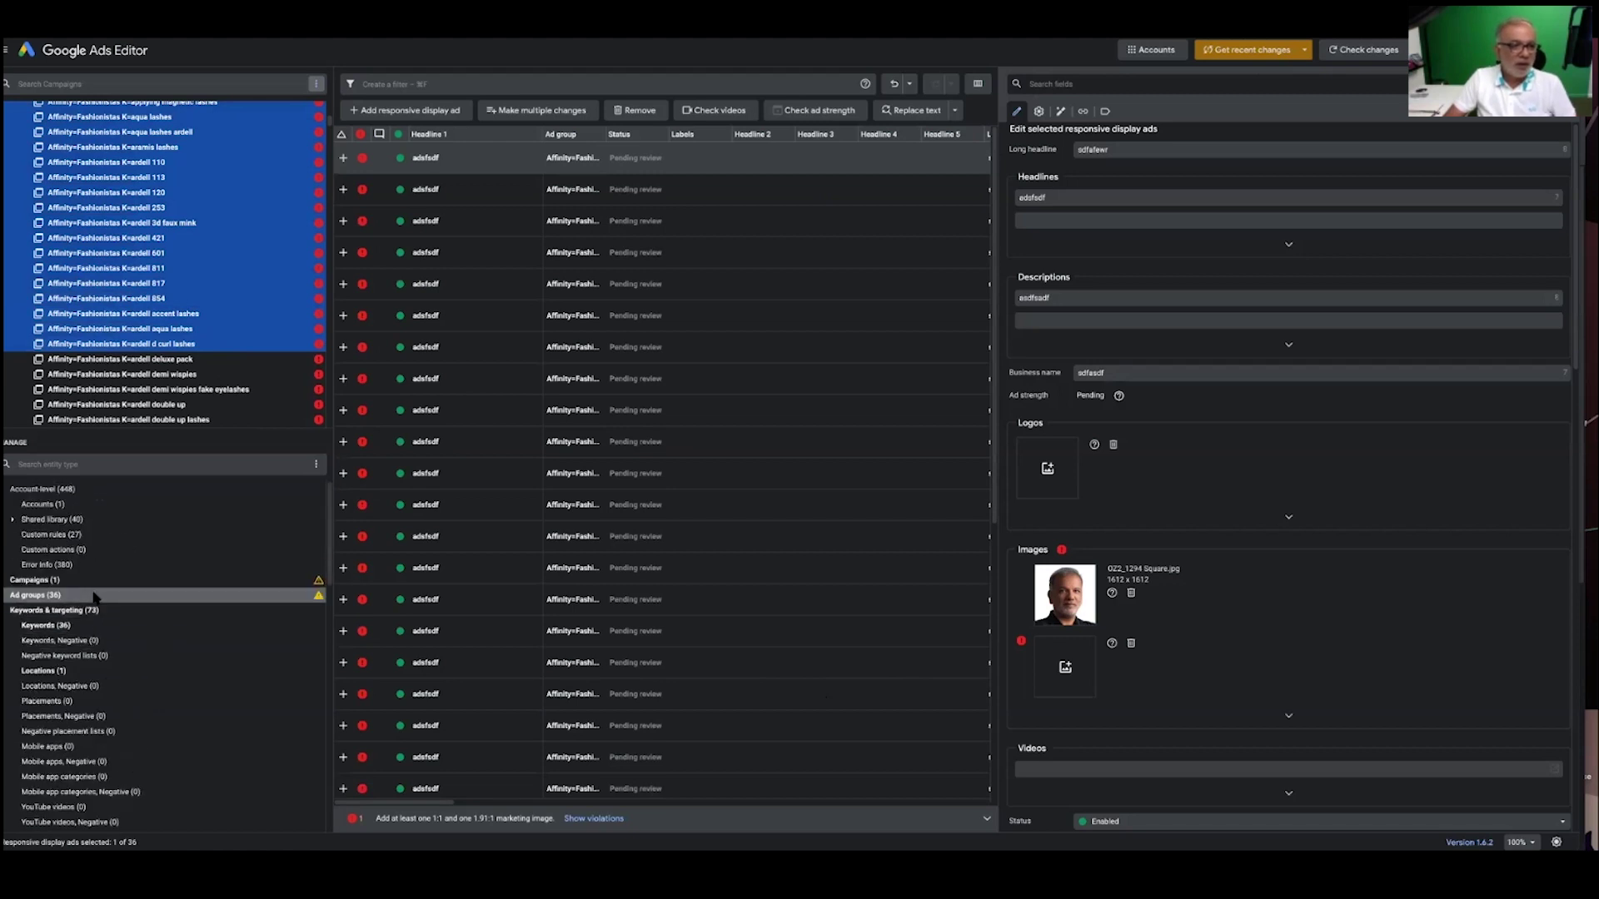
pyautogui.click(74, 596)
pyautogui.click(550, 620)
pyautogui.hotkey('ctrl', 'a')
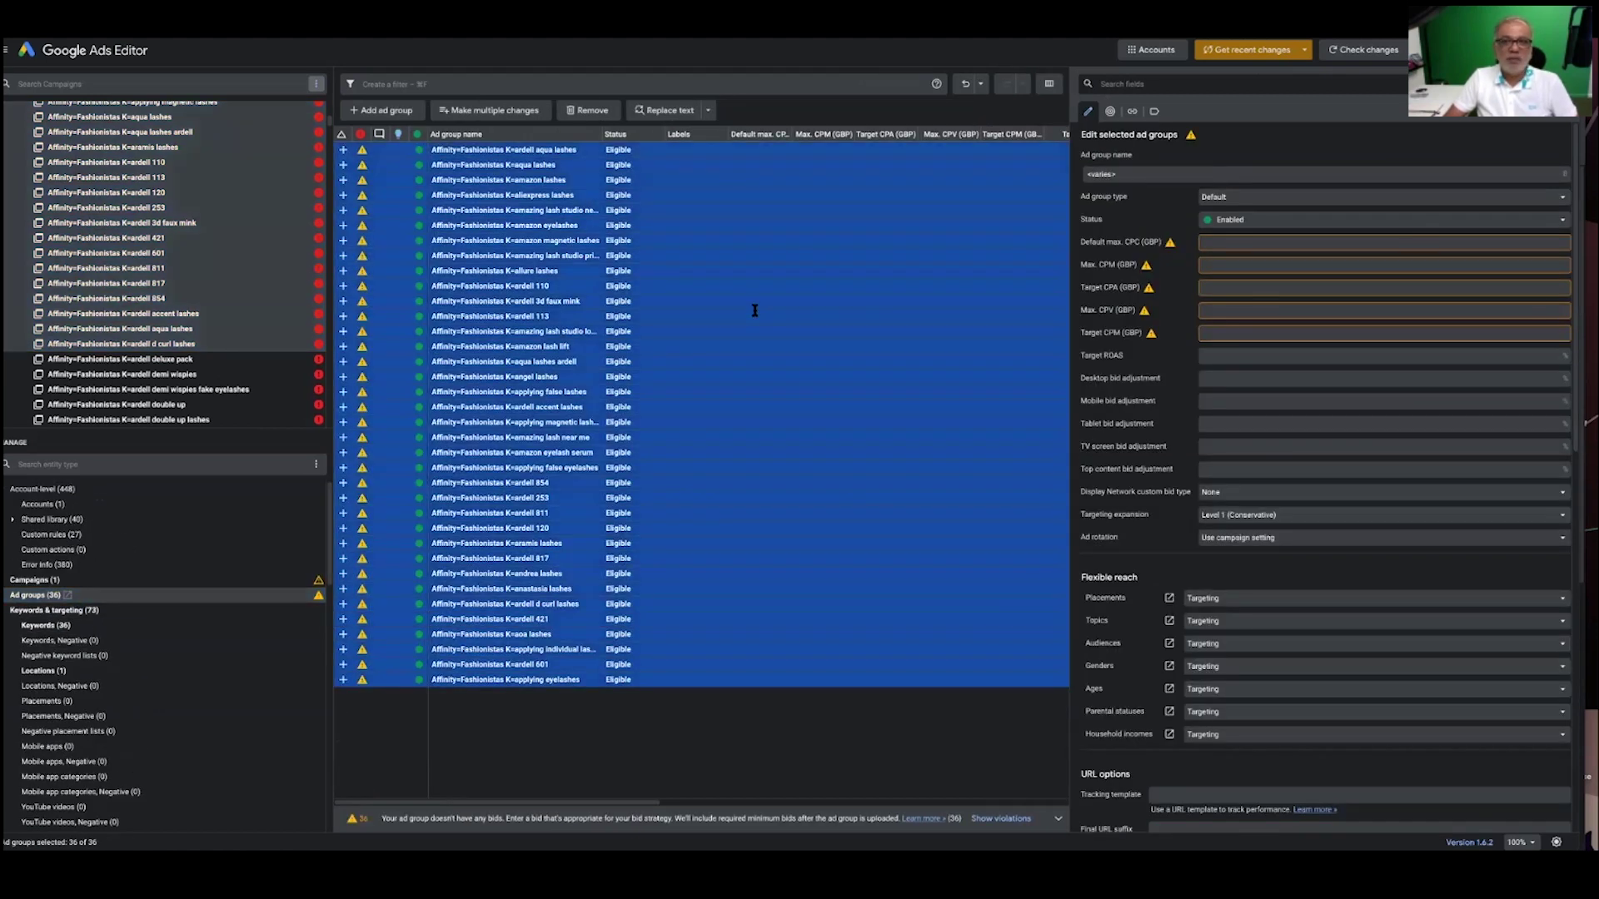
pyautogui.click(1259, 220)
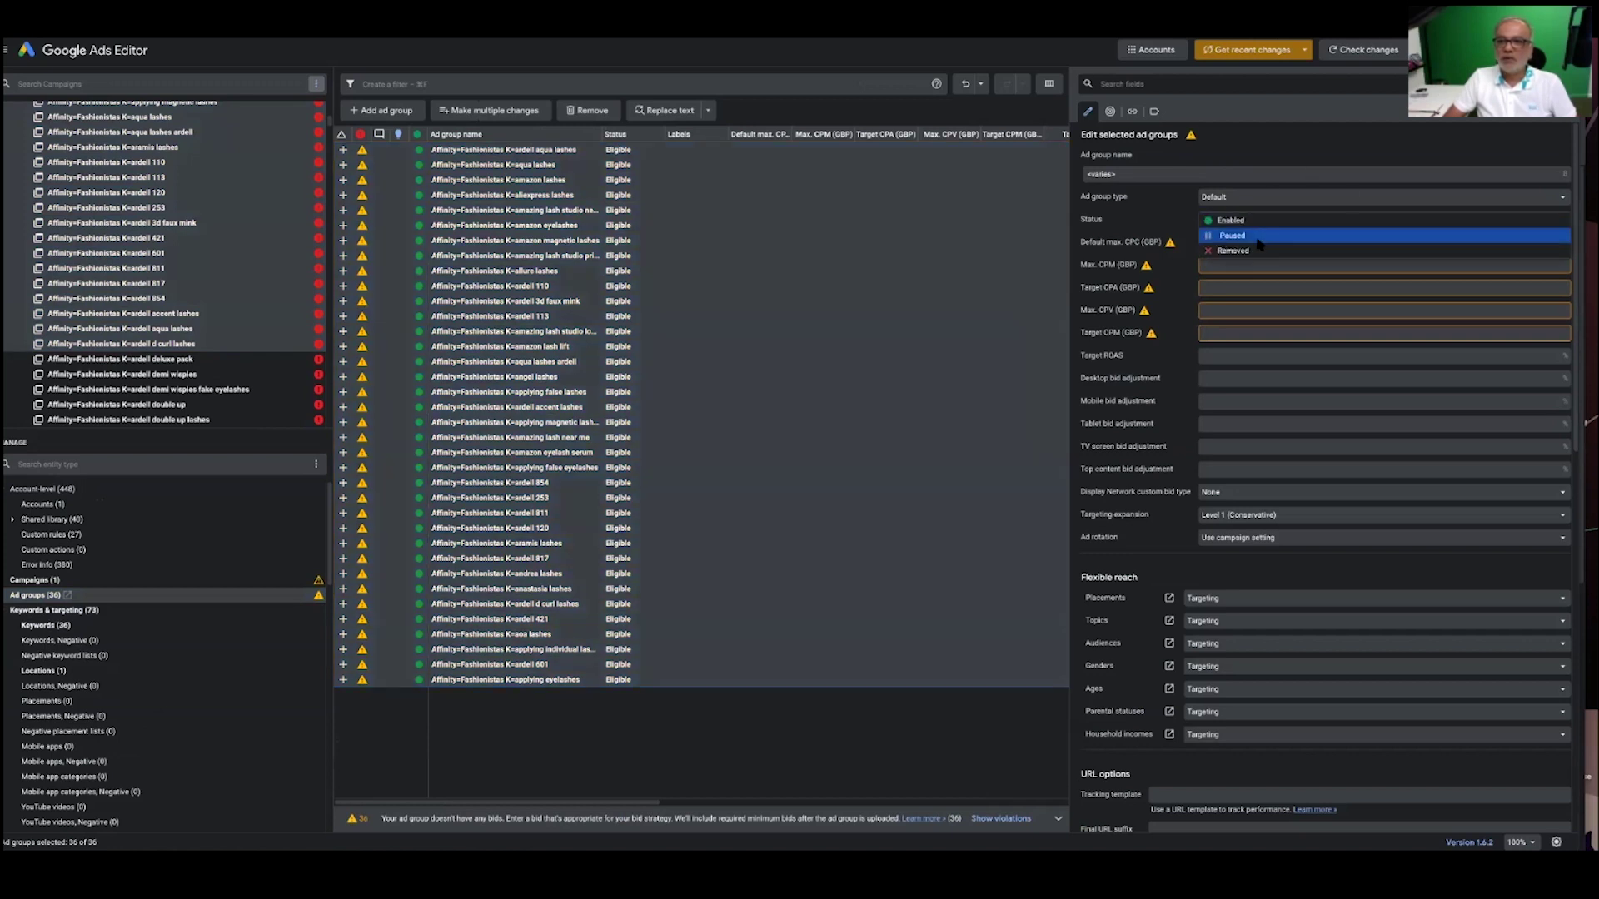
pyautogui.click(1259, 239)
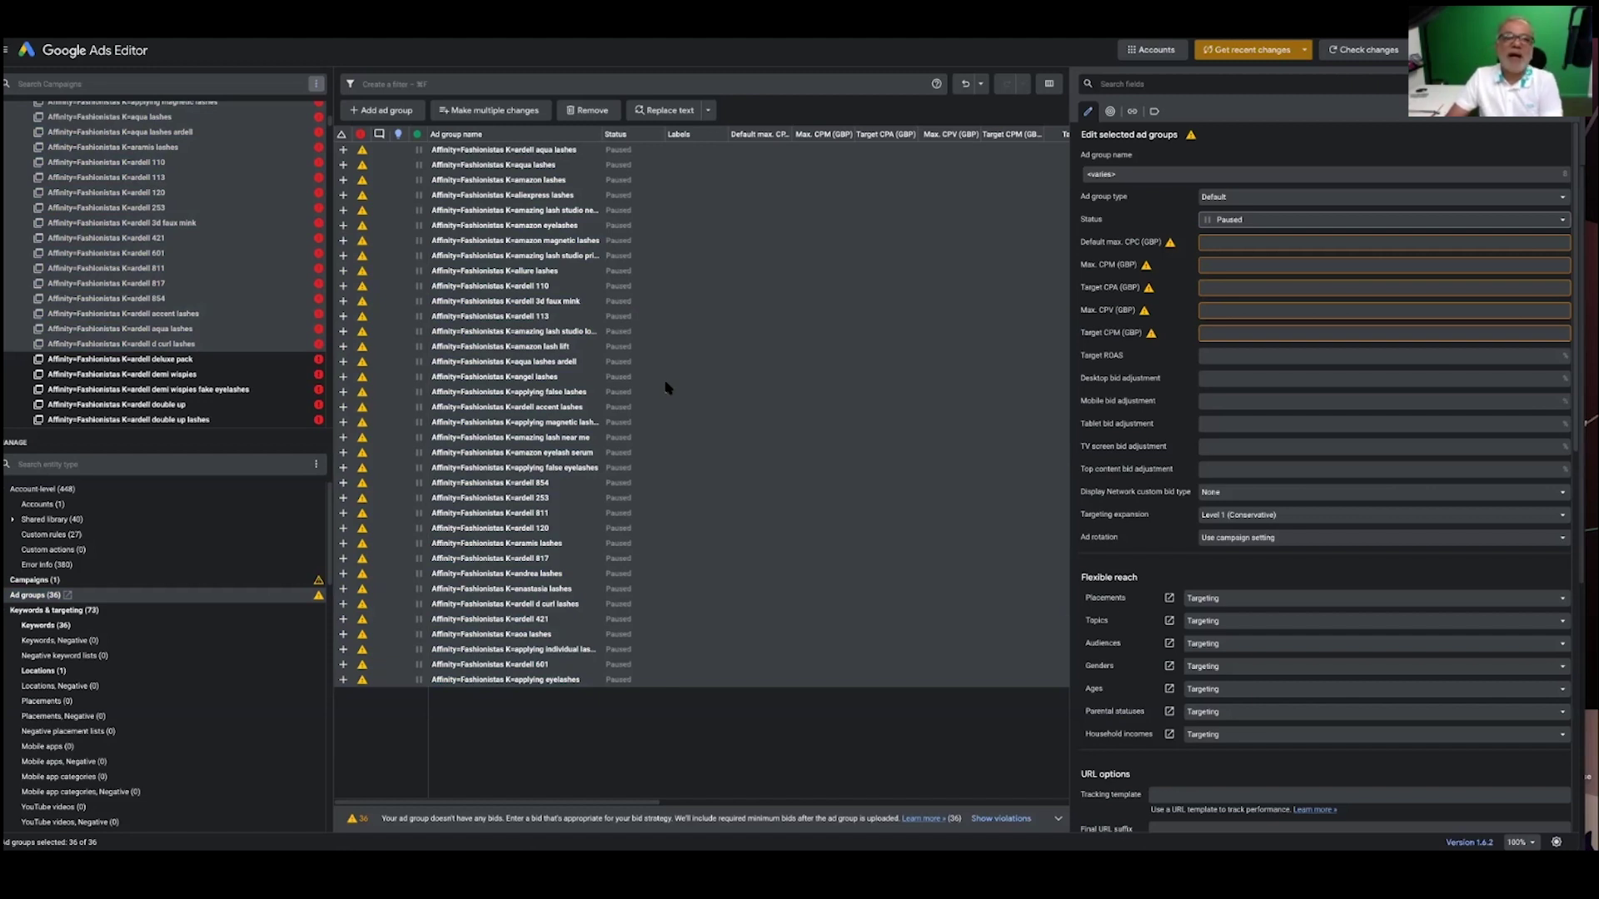
pyautogui.click(666, 390)
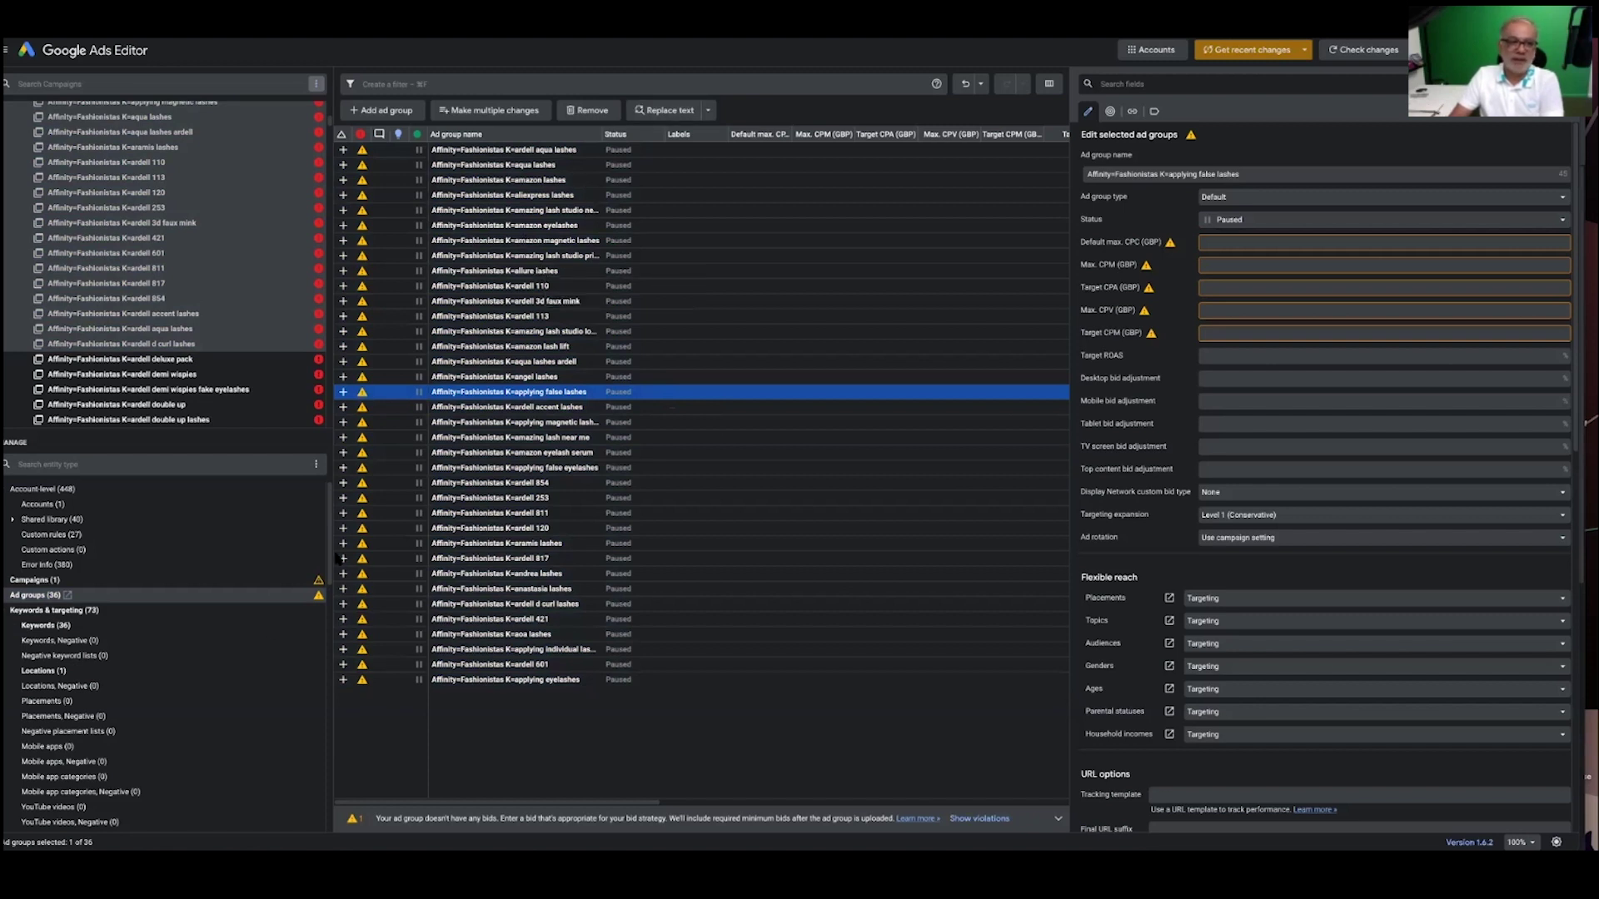
# - Add All Apps as a campaign-level negative mobile app category to Test Campaign 21 May
pyautogui.scroll(-1, 267, 630)
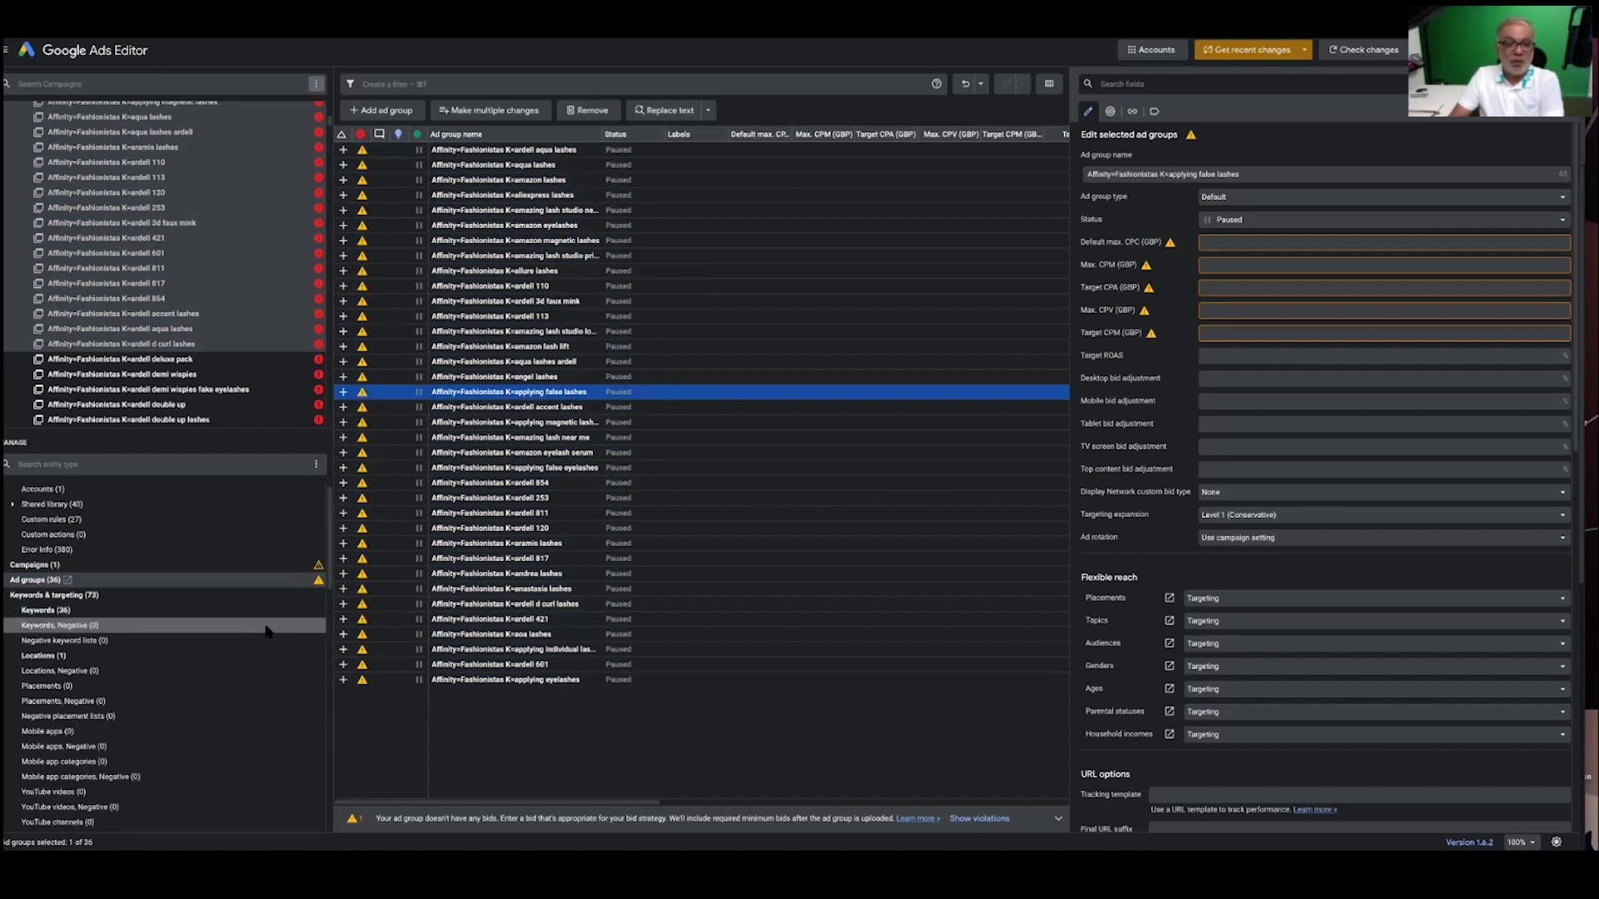
pyautogui.scroll(-1, 267, 630)
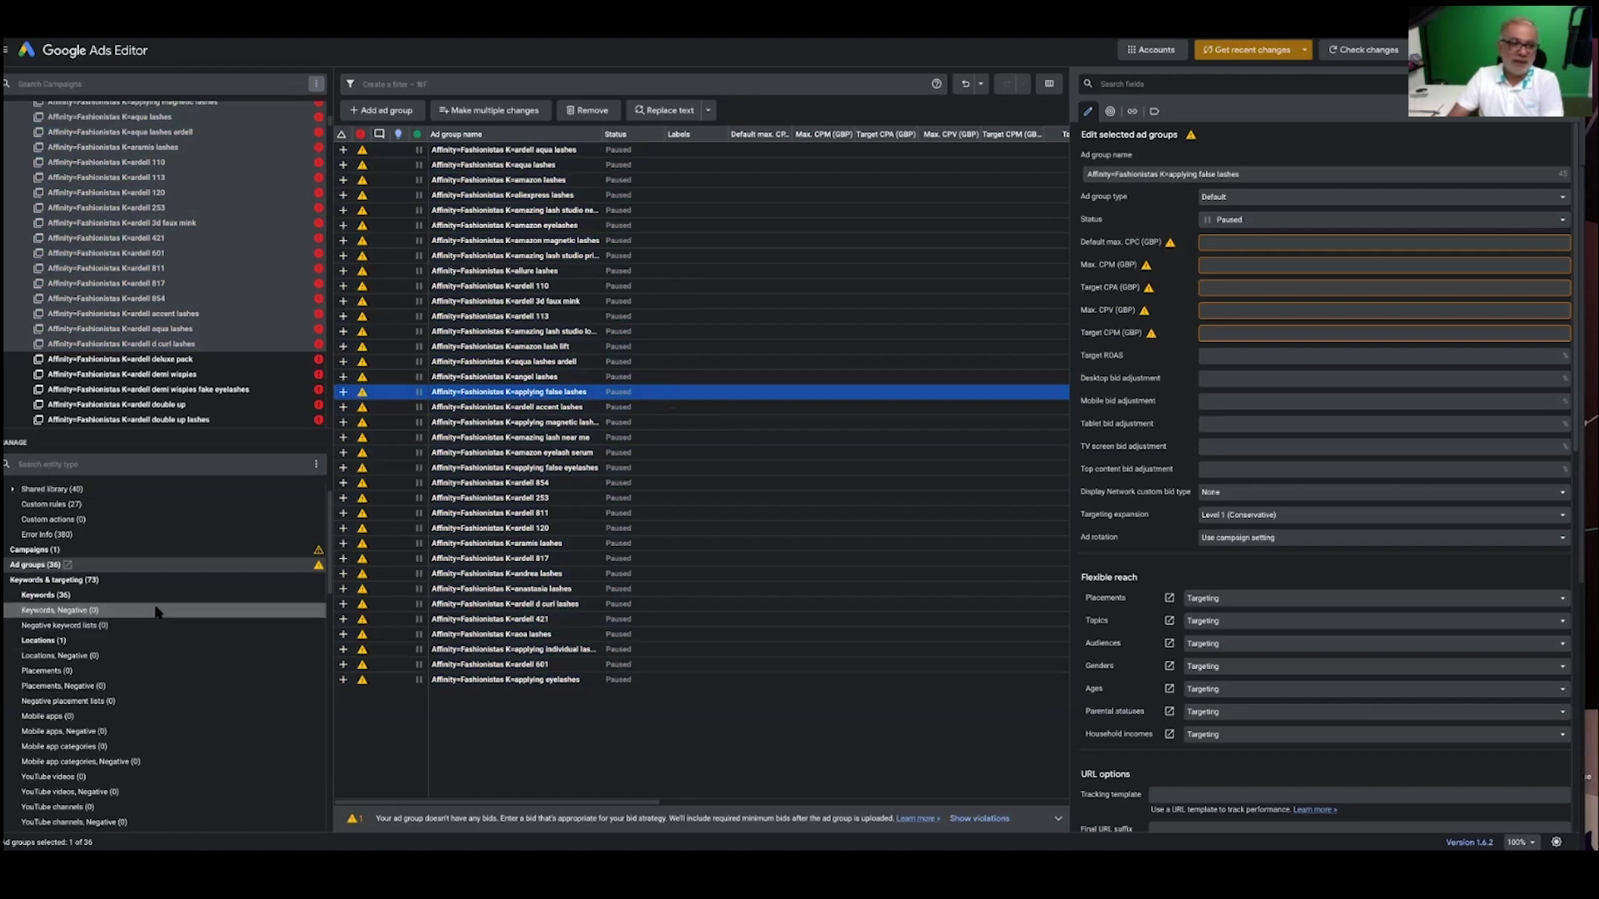
pyautogui.scroll(-1, 157, 612)
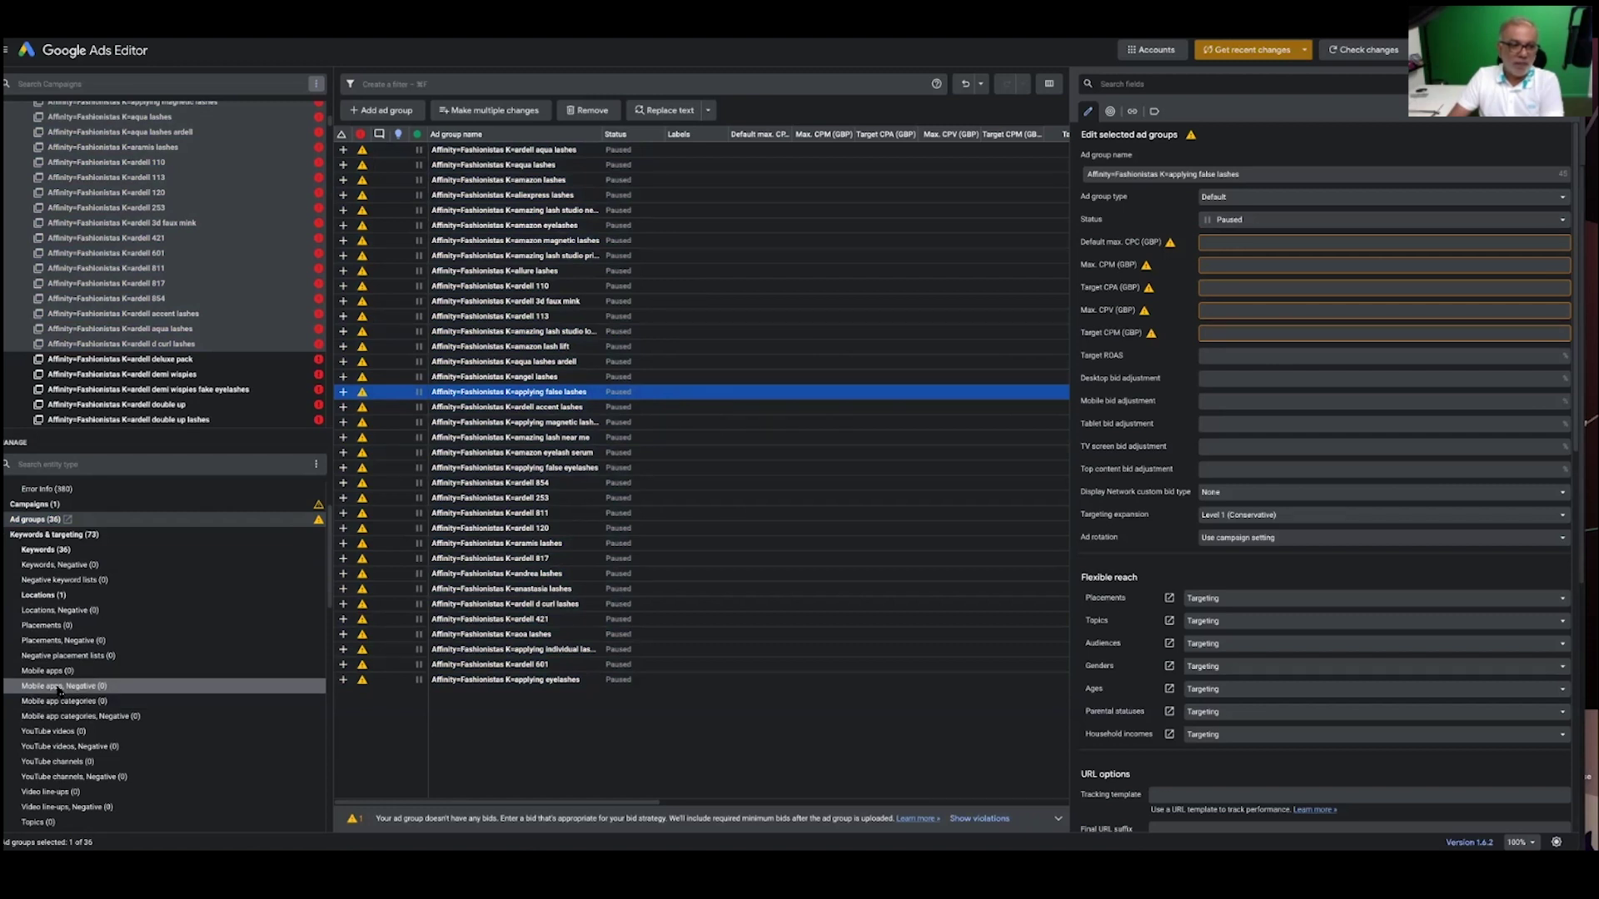
pyautogui.click(67, 717)
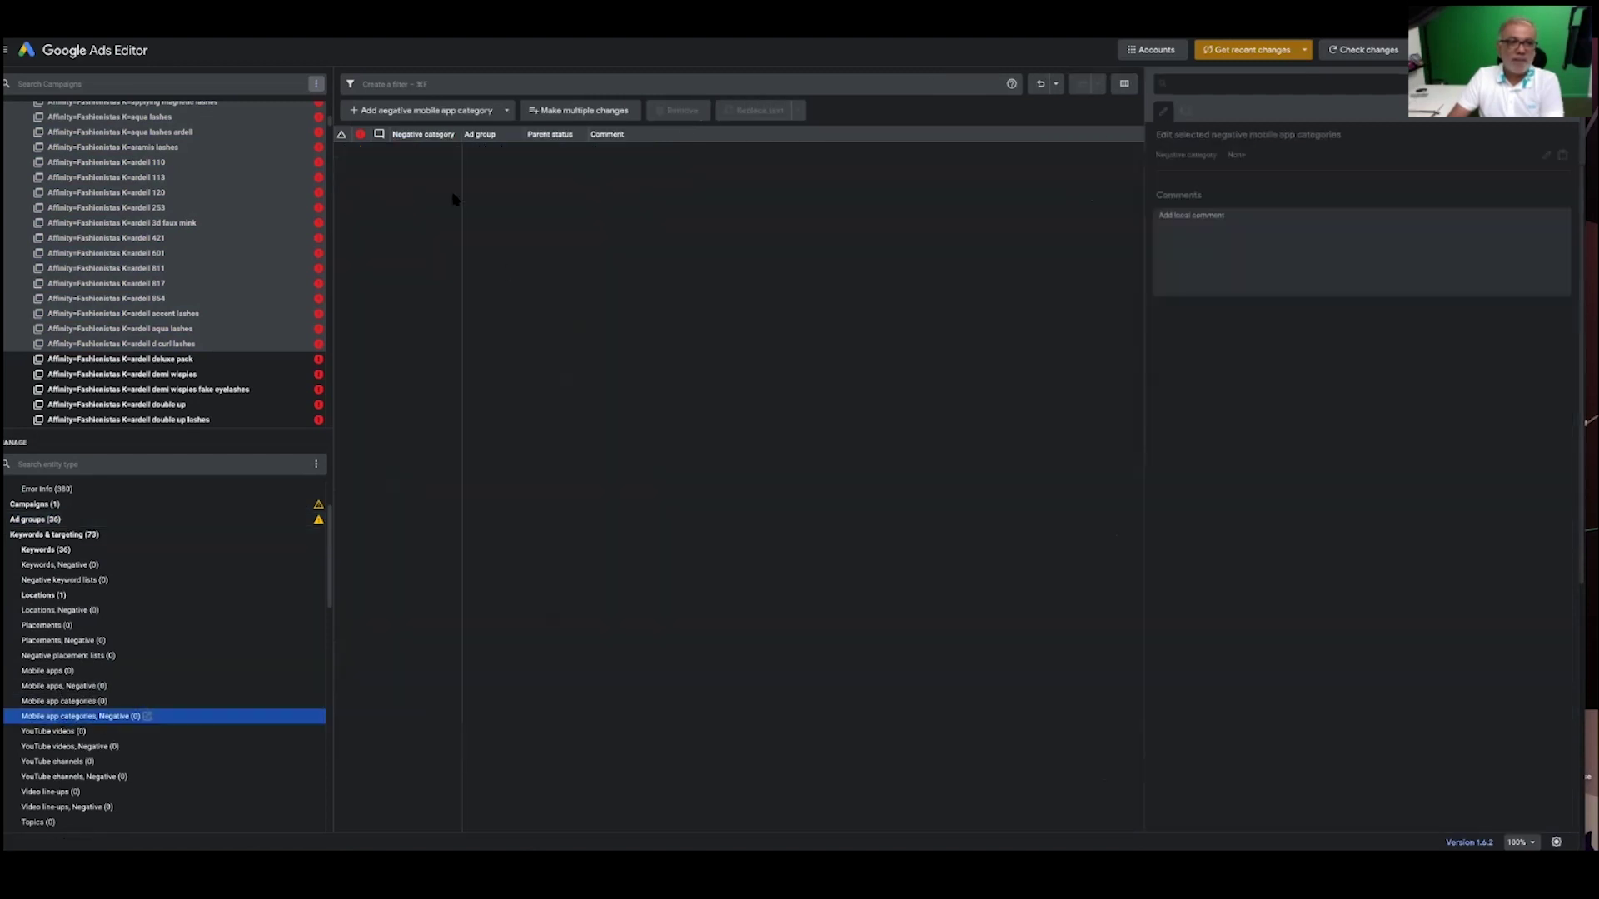
pyautogui.scroll(10, 187, 191)
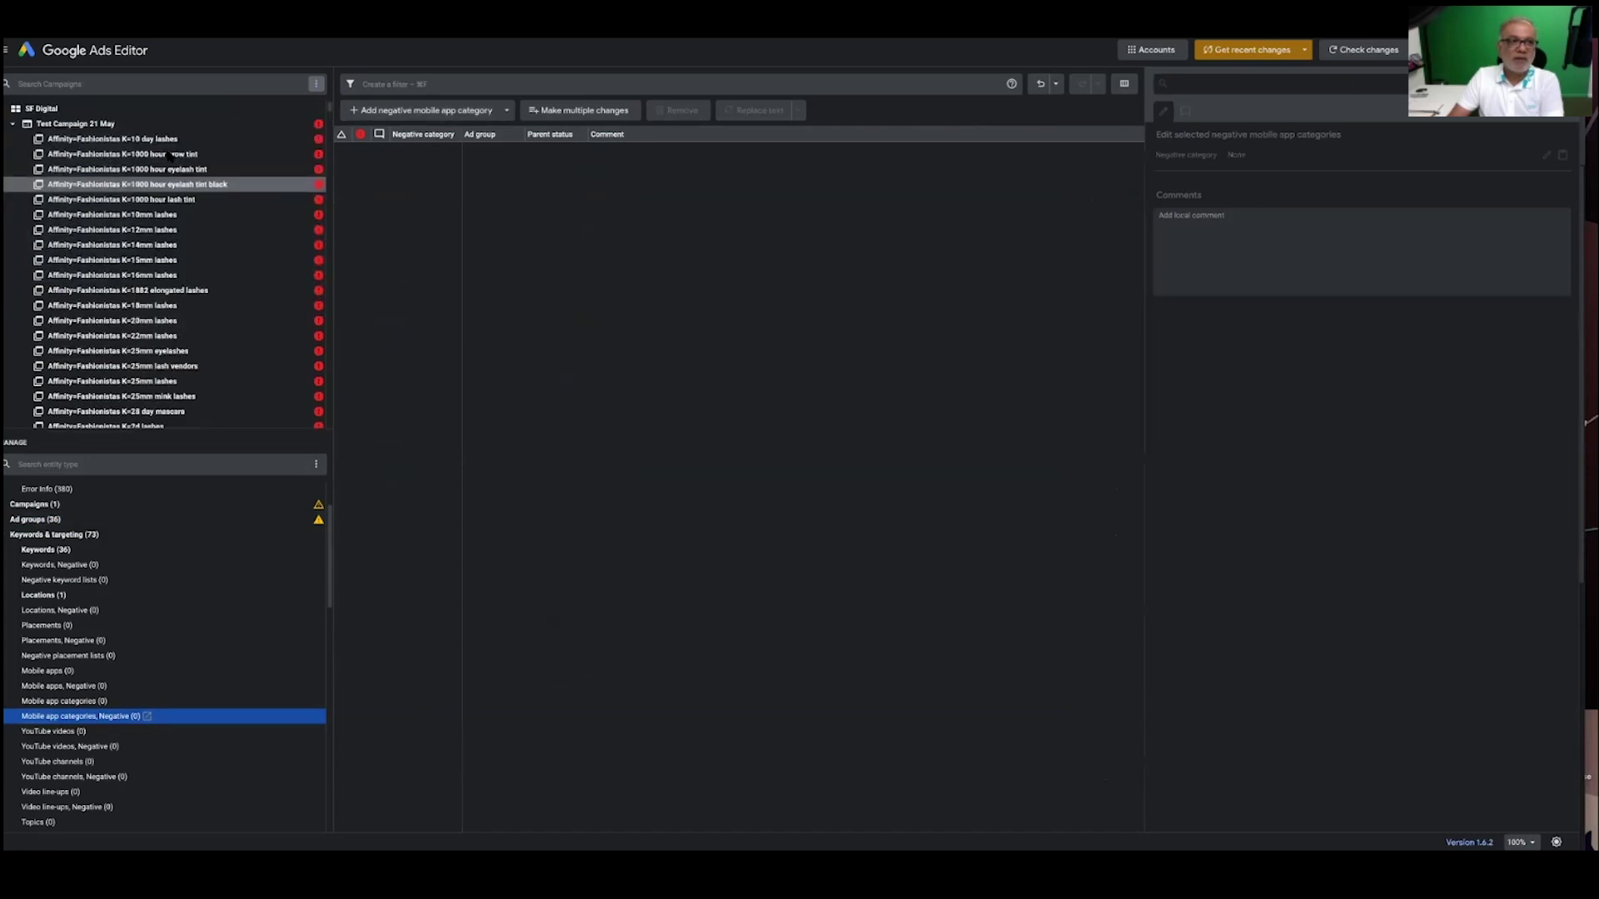
pyautogui.click(162, 125)
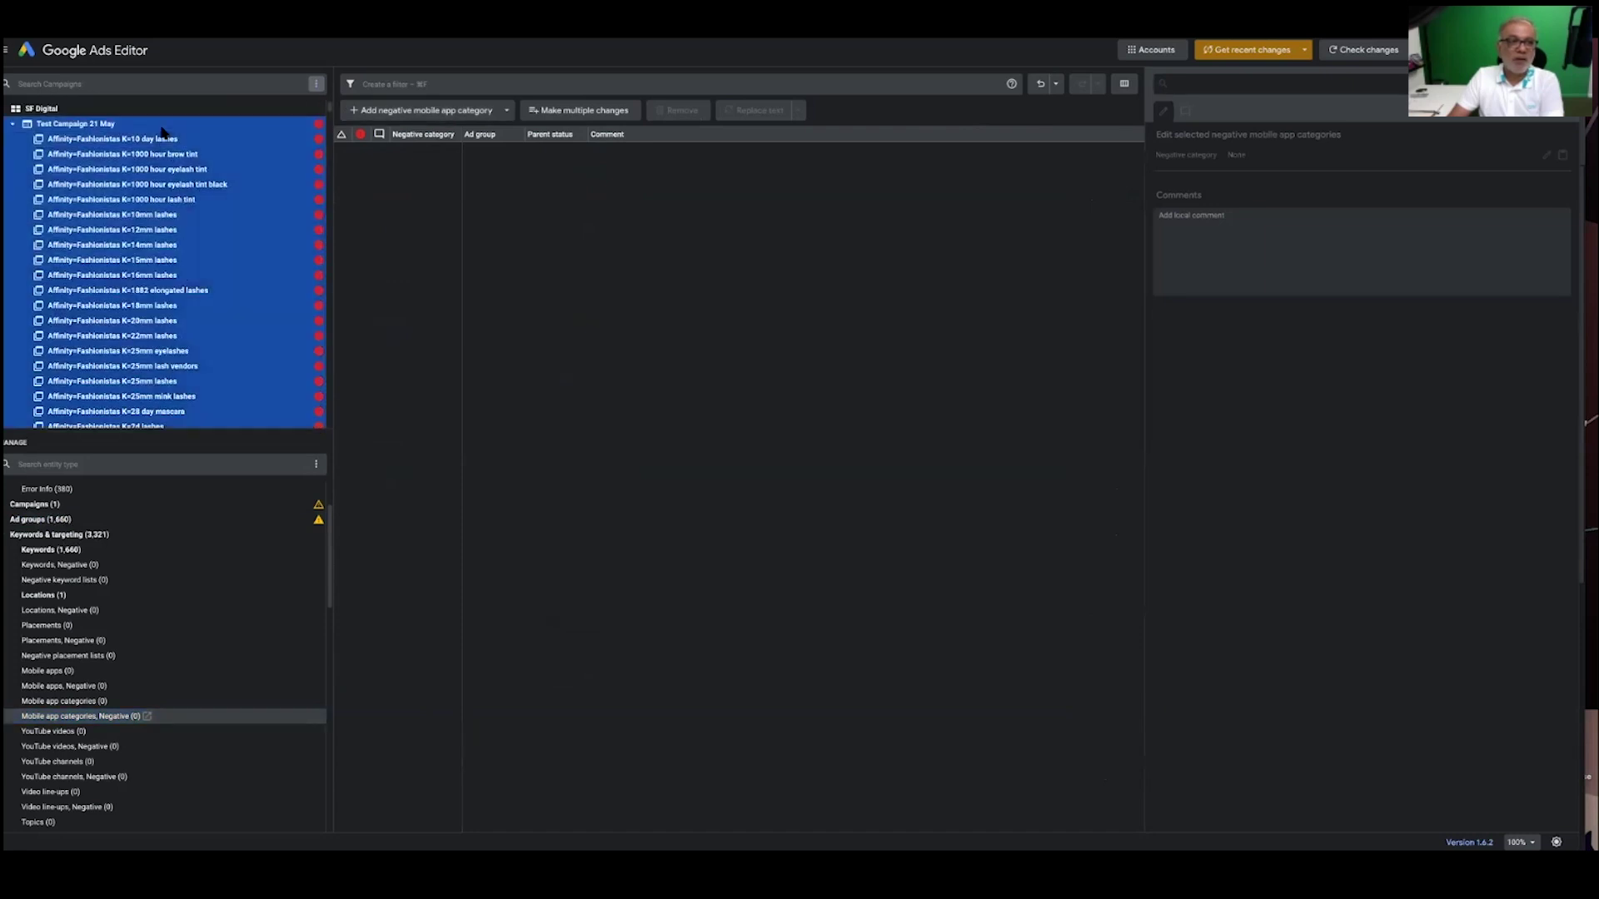
pyautogui.click(412, 113)
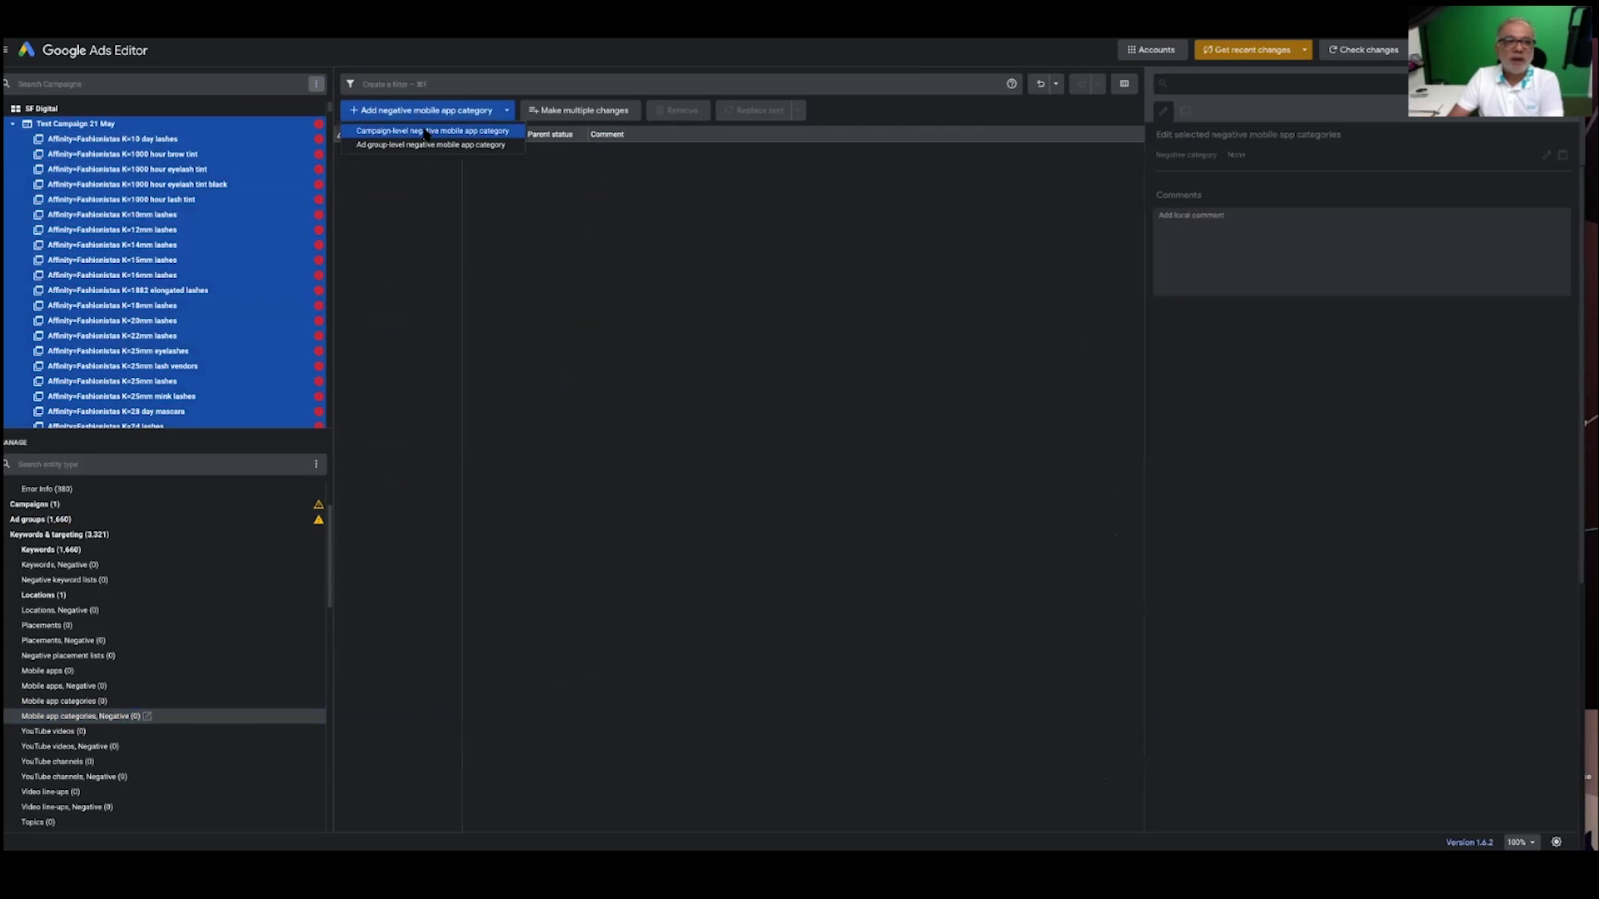
pyautogui.click(426, 131)
pyautogui.click(667, 381)
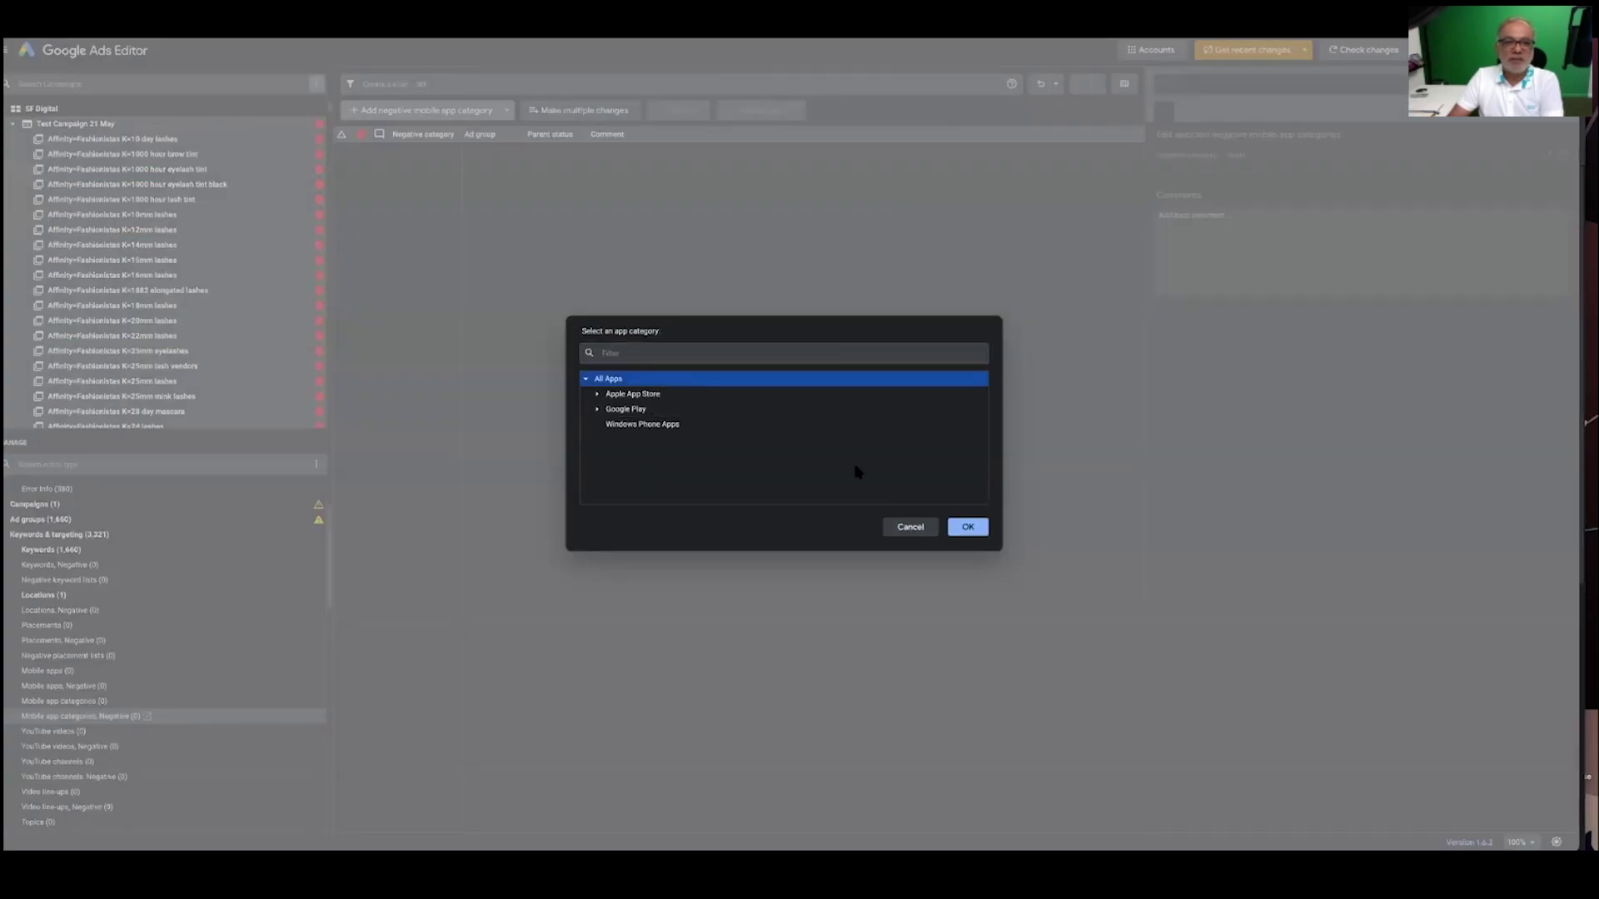
pyautogui.click(965, 527)
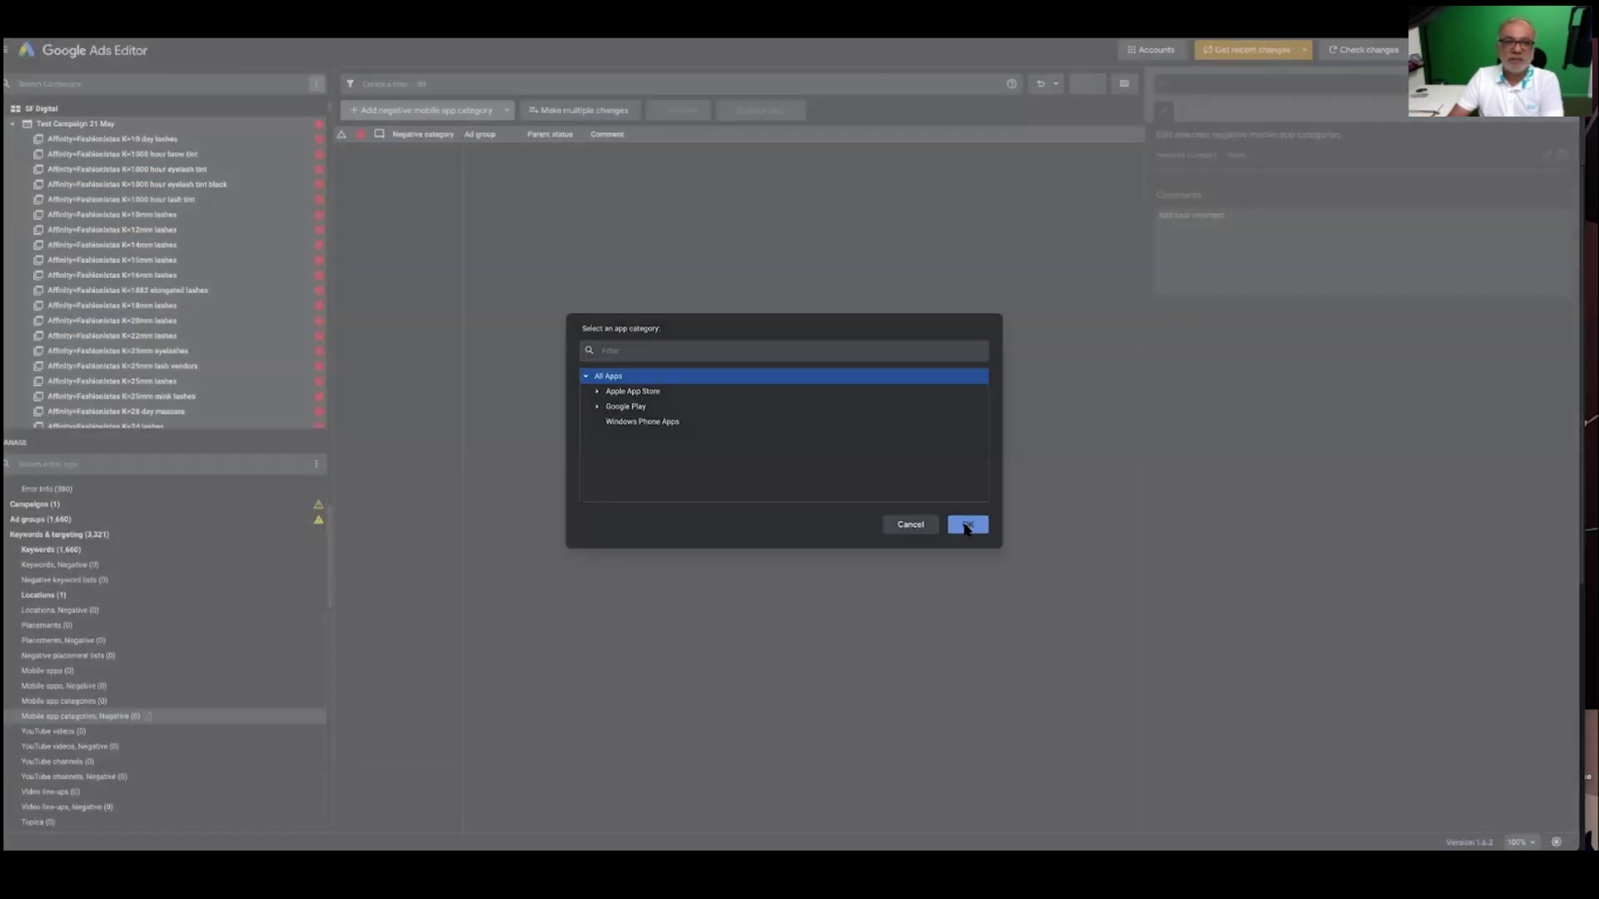